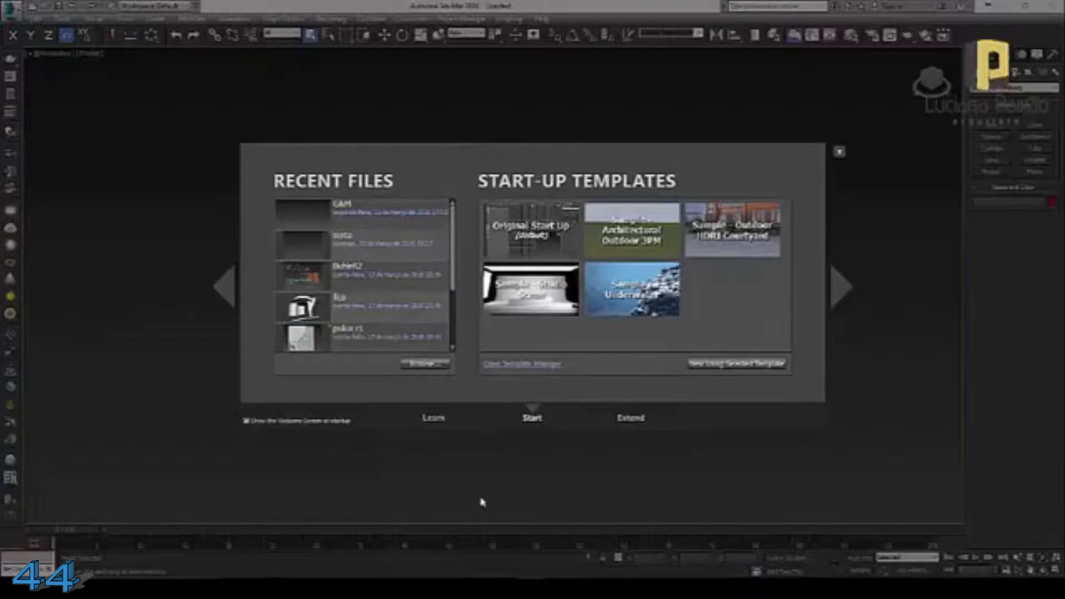
# - Start an empty new scene with the New All option and switch the viewport to the Top view
pyautogui.click(838, 152)
pyautogui.click(31, 7)
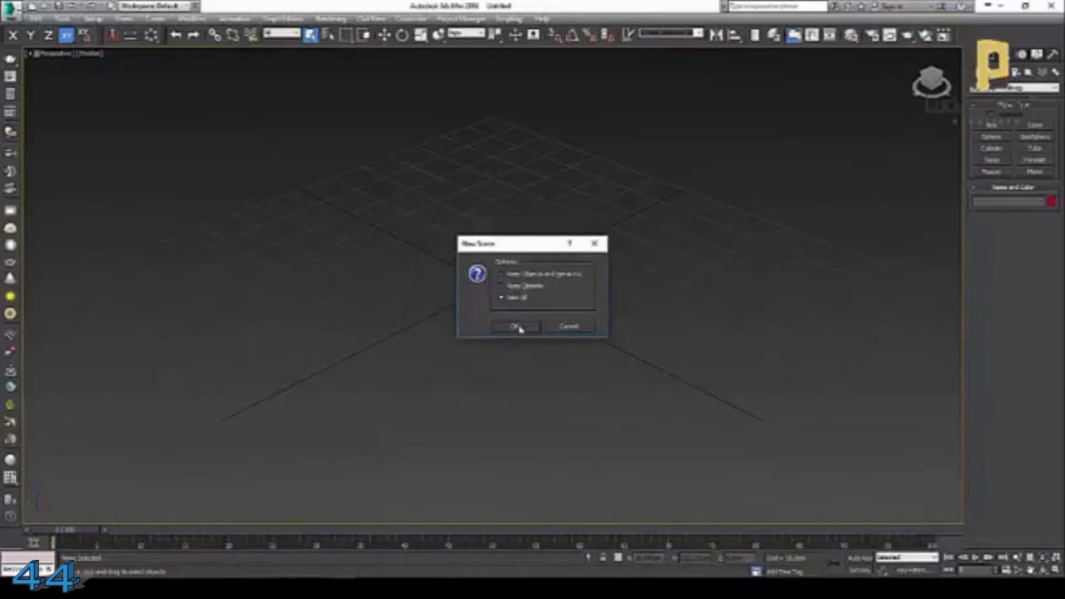
pyautogui.click(516, 327)
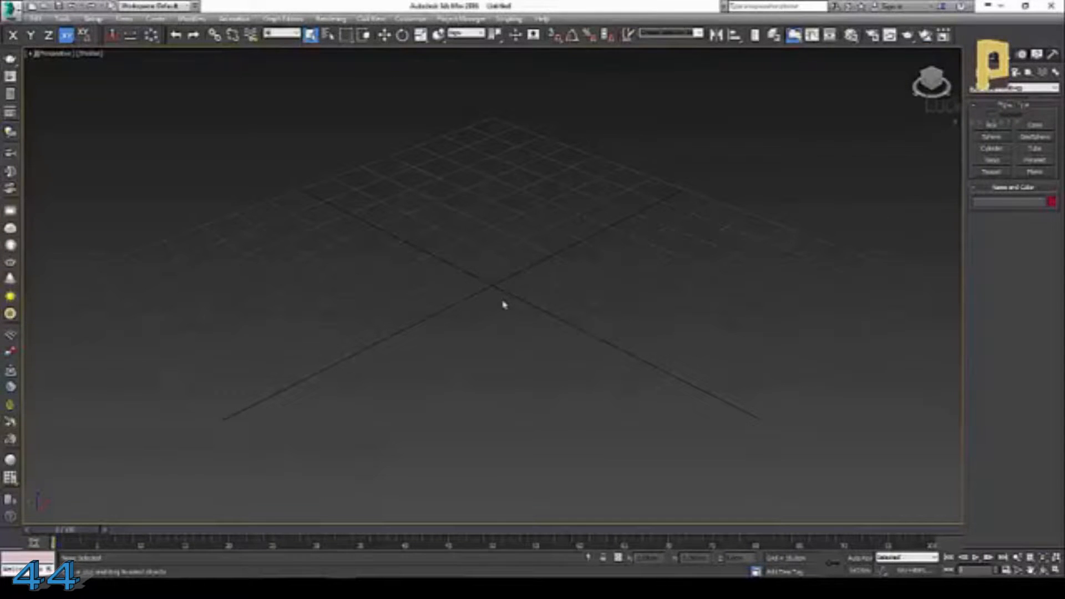
pyautogui.press('t')
pyautogui.scroll(5, 499, 311)
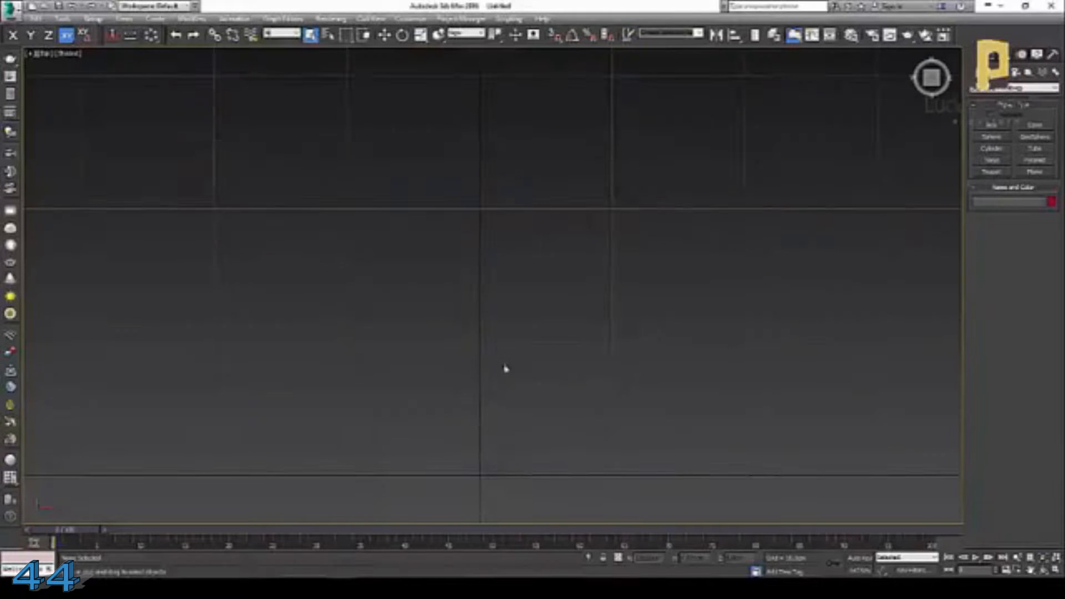
pyautogui.moveTo(449, 329); pyautogui.dragTo(263, 313, button='middle')
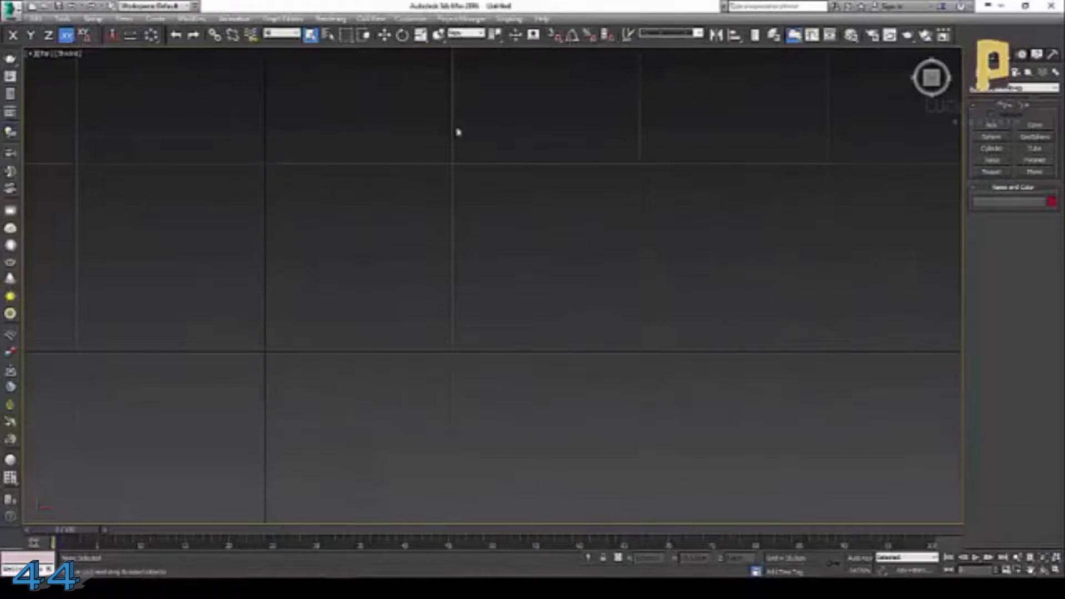
# - Set the home grid spacing to 50 cm in the grid and snap settings
pyautogui.rightClick(572, 35)
pyautogui.click(541, 235)
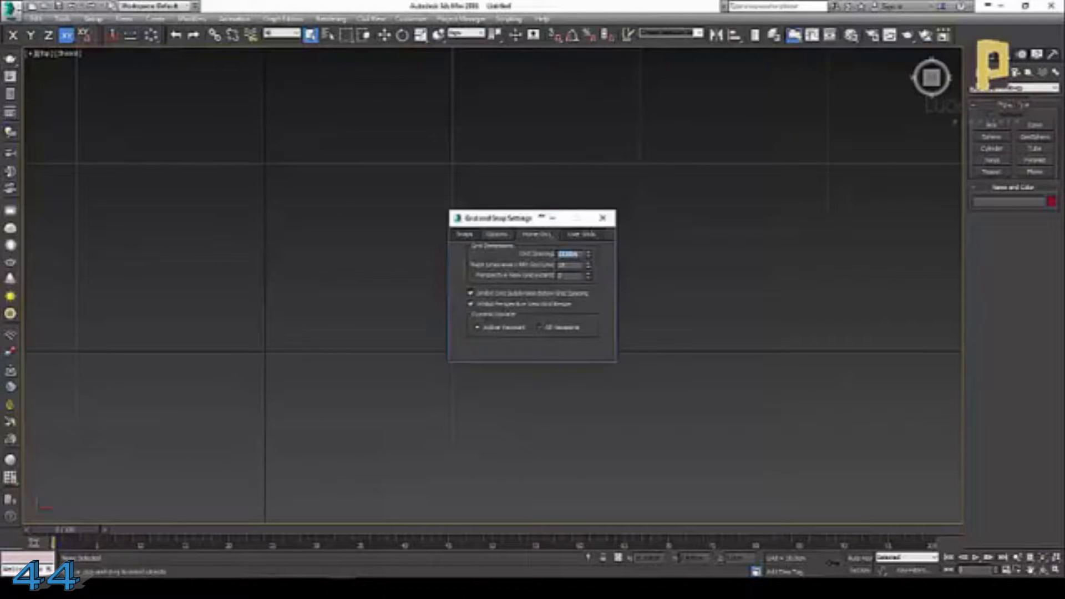
pyautogui.click(603, 217)
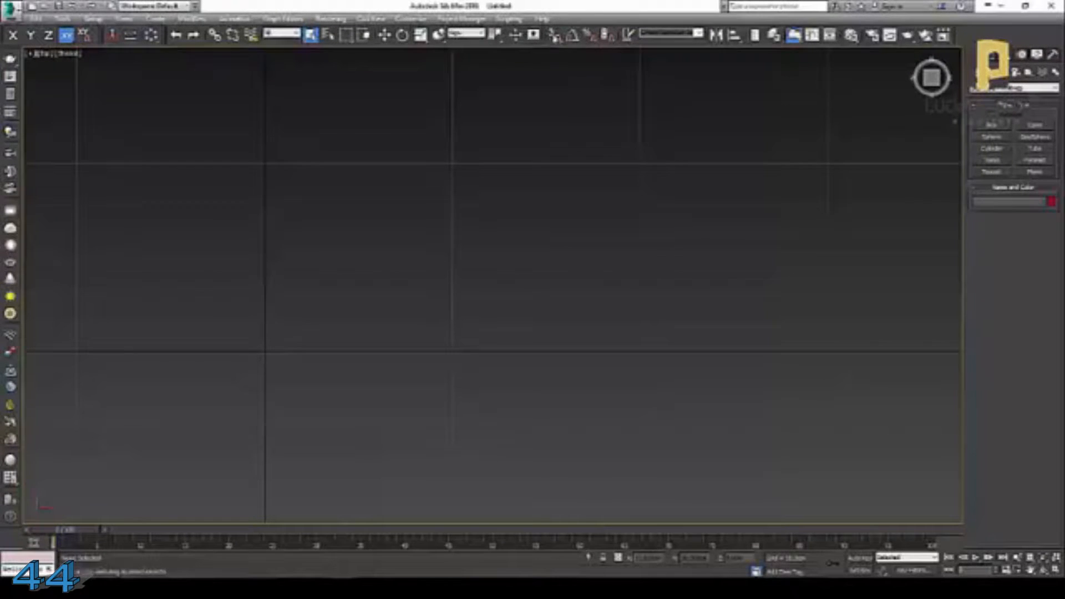
pyautogui.rightClick(555, 36)
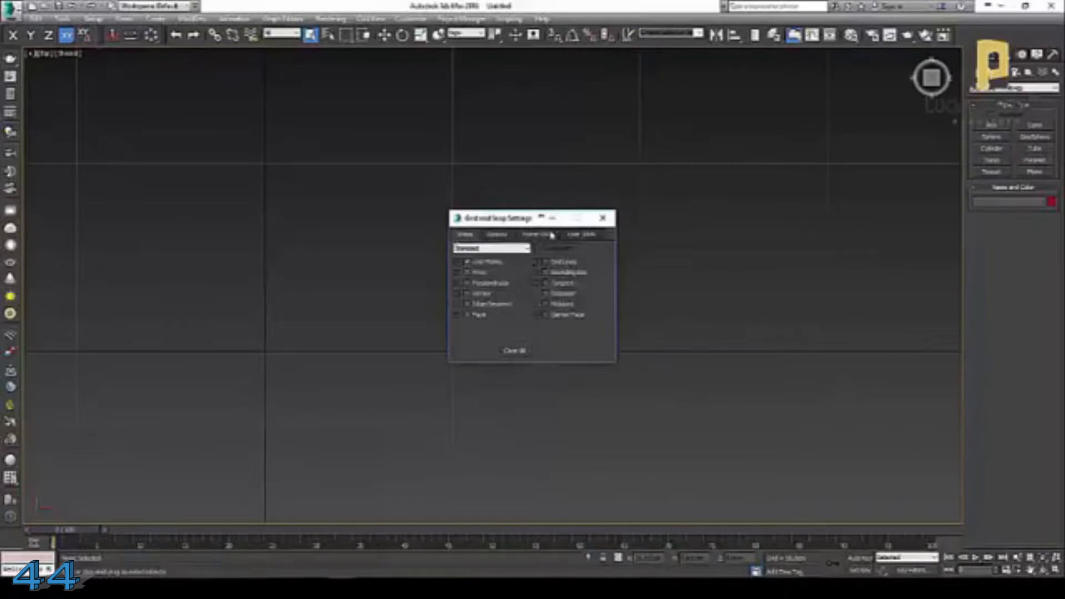
pyautogui.click(537, 234)
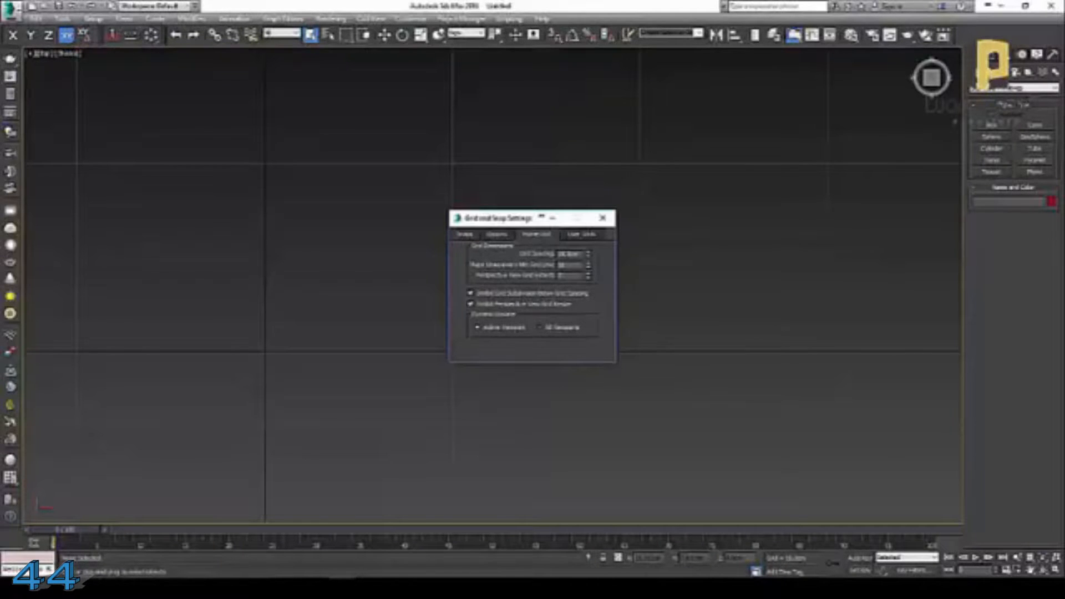
pyautogui.write('50')
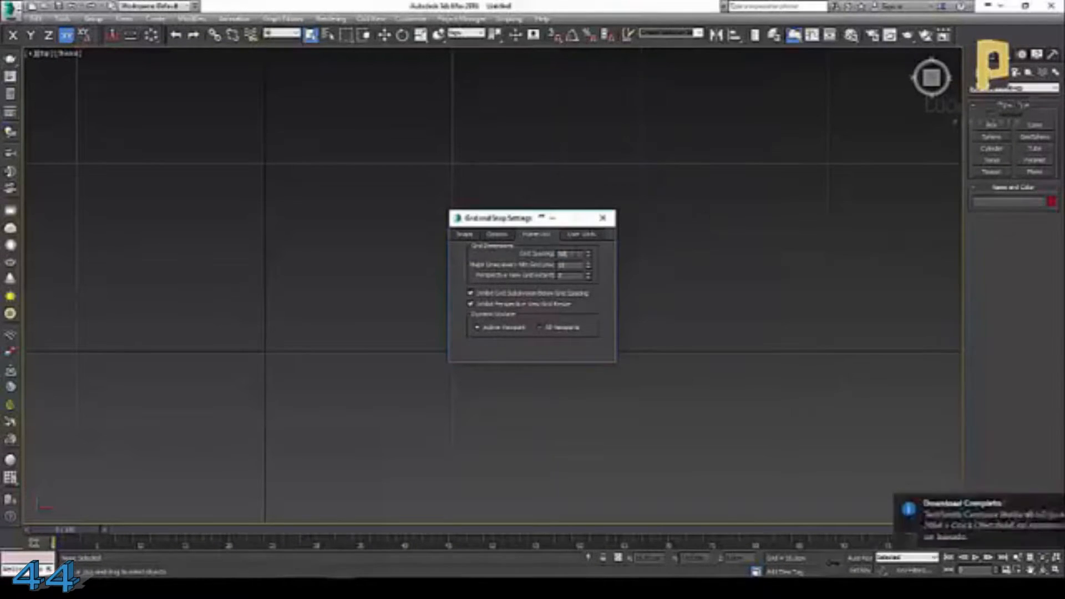
pyautogui.click(603, 218)
pyautogui.click(1054, 506)
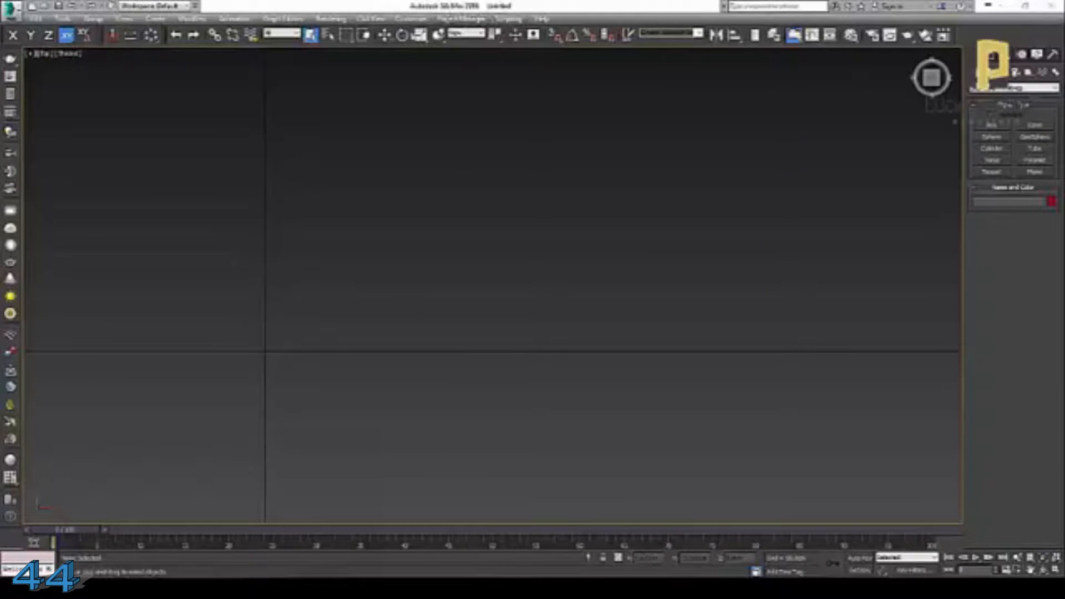
# - Set the system unit scale to meters in the units setup
pyautogui.click(411, 18)
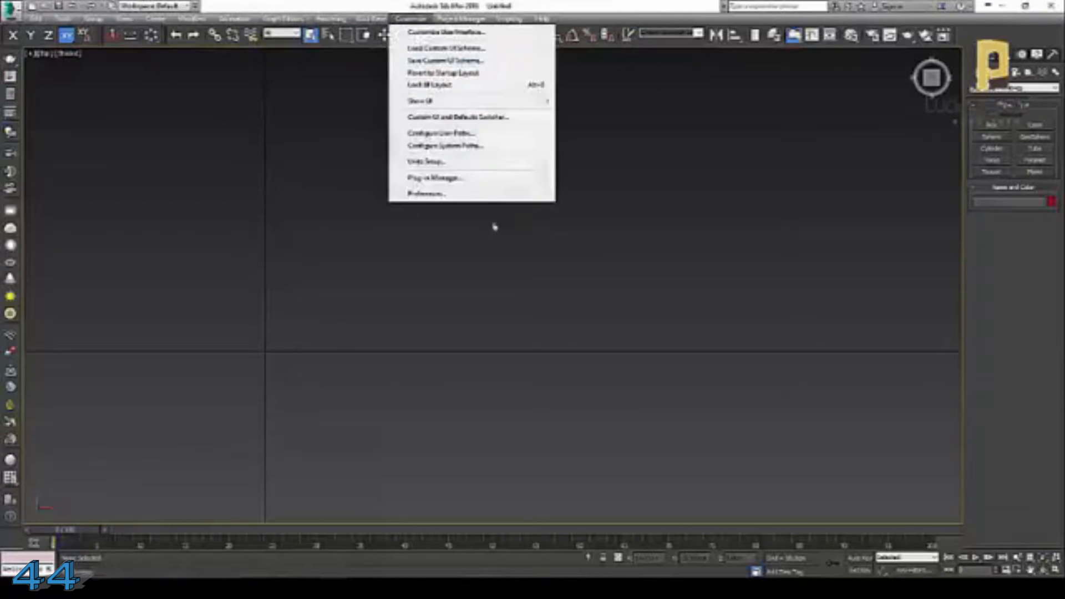
pyautogui.click(438, 161)
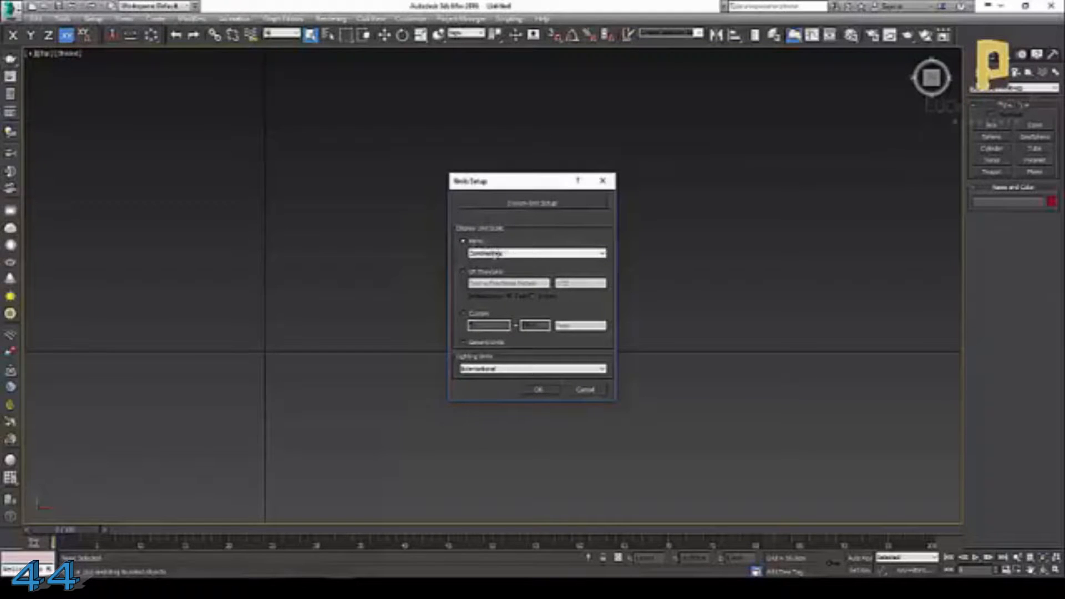
pyautogui.click(544, 205)
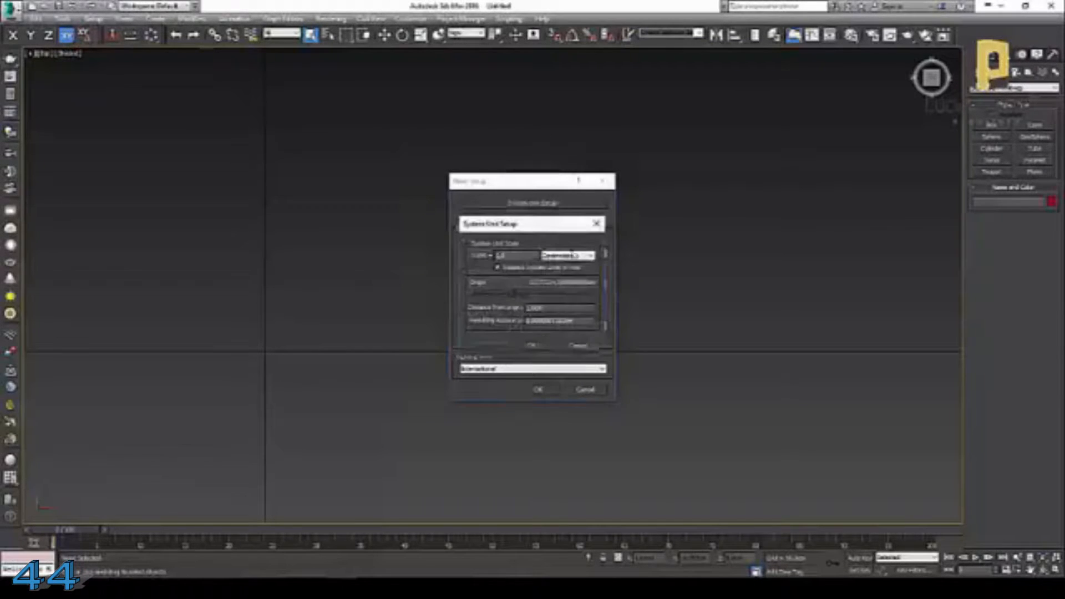
pyautogui.click(569, 260)
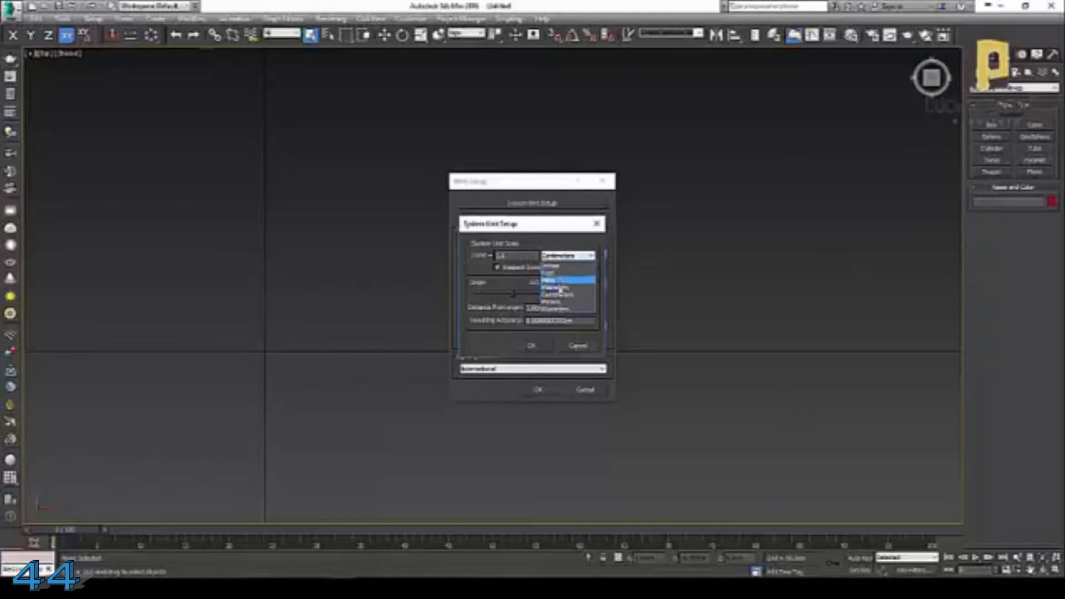
pyautogui.click(563, 303)
pyautogui.click(543, 343)
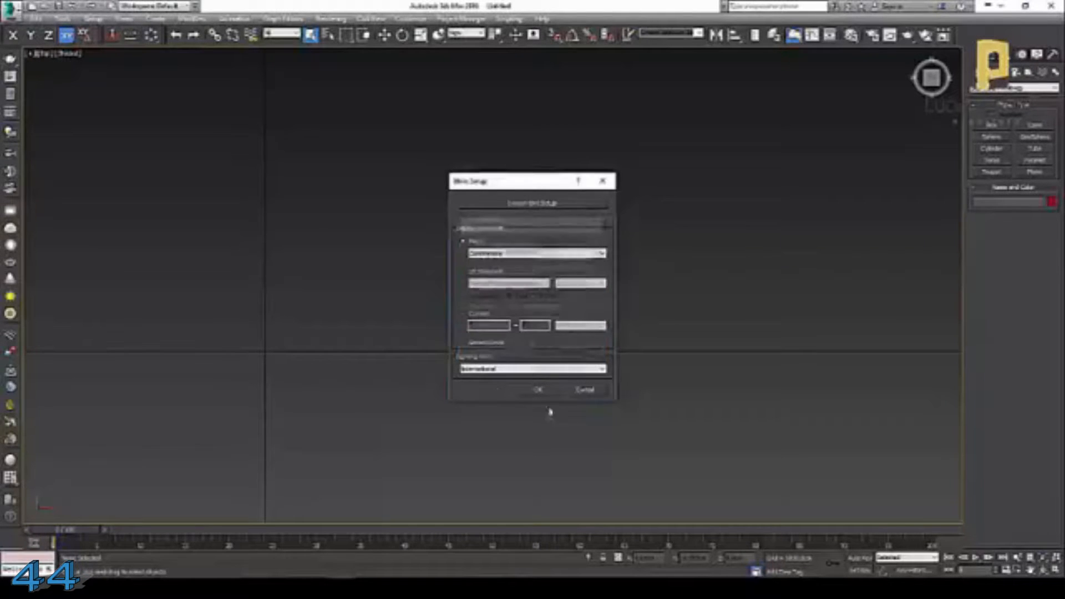
pyautogui.click(552, 389)
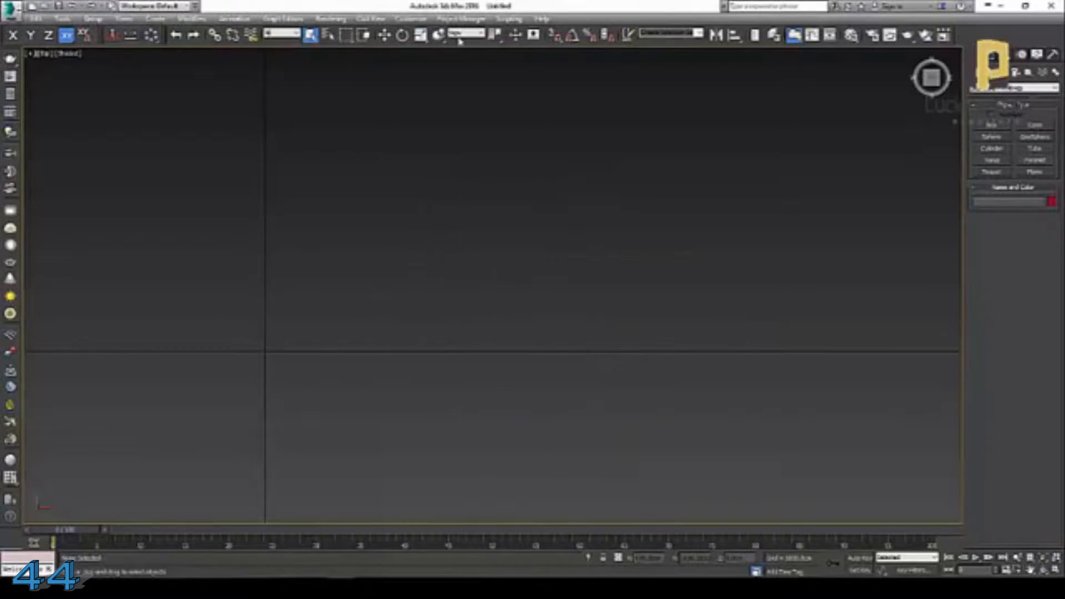
# - Set the home grid spacing to 50 cm to match the changed system units
pyautogui.scroll(-8, 325, 316)
pyautogui.scroll(5, 372, 268)
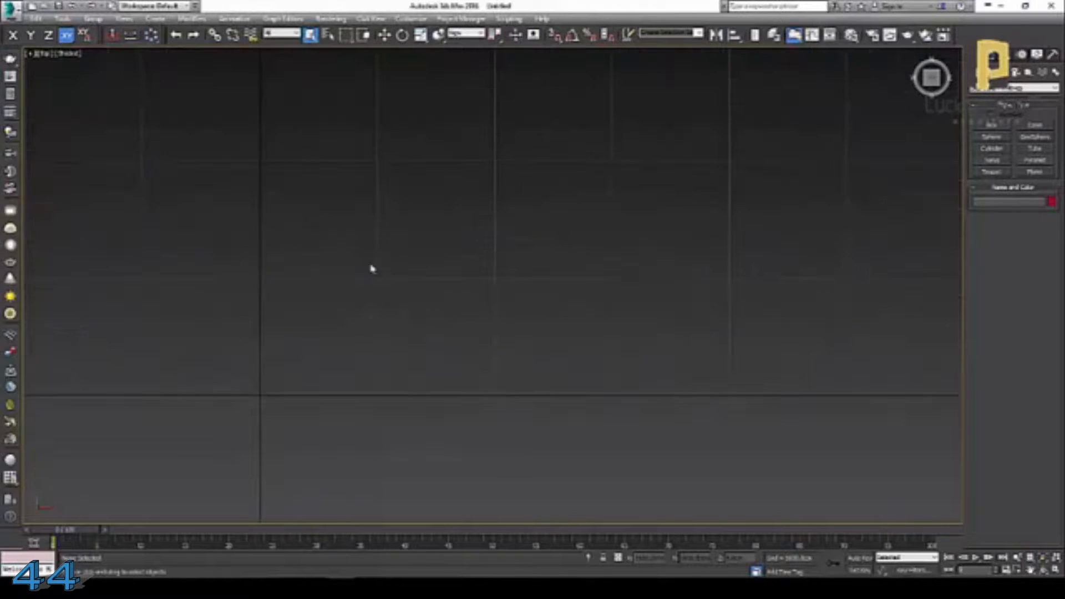
pyautogui.rightClick(571, 36)
pyautogui.click(538, 234)
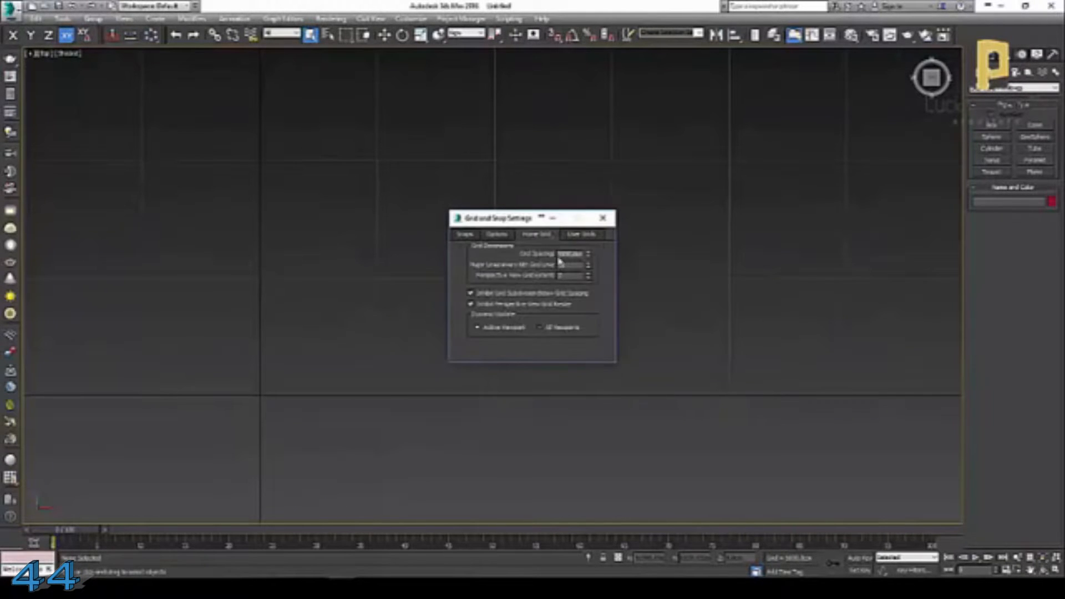
pyautogui.press('Return')
pyautogui.click(603, 218)
pyautogui.scroll(2, 258, 413)
pyautogui.scroll(6, 300, 380)
pyautogui.scroll(4, 361, 383)
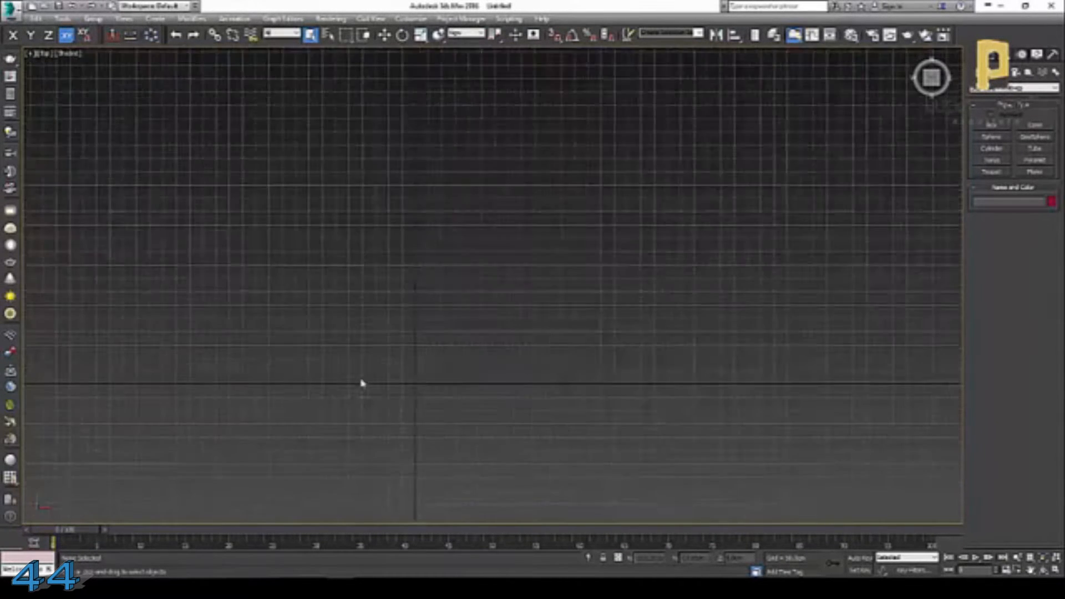
pyautogui.scroll(1, 340, 390)
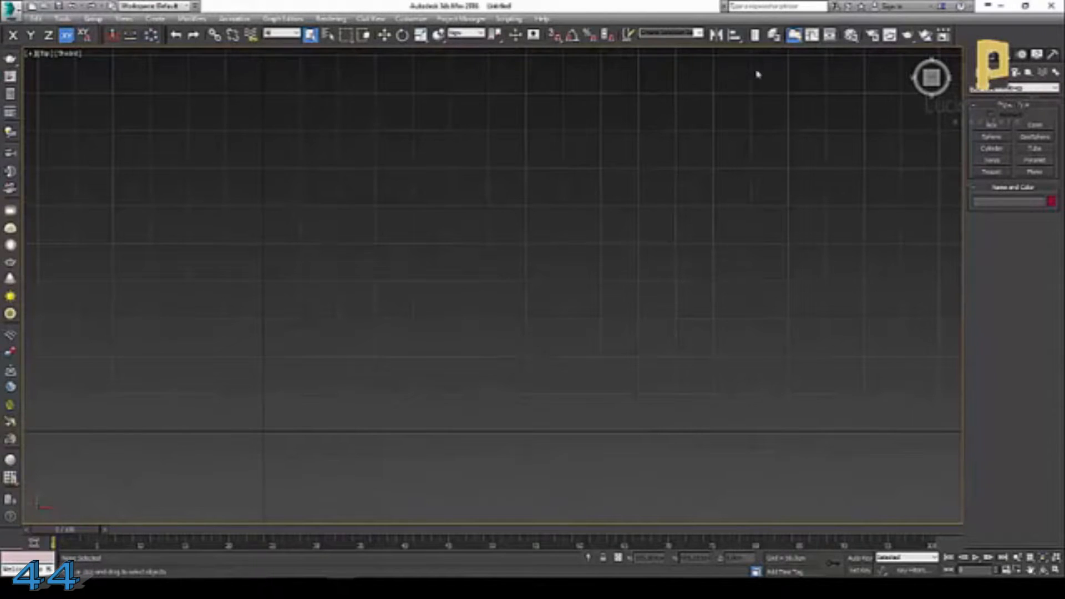
# - Activate the Box tool and turn on snapping for drawing from the grid origin
pyautogui.click(992, 125)
pyautogui.moveTo(278, 409); pyautogui.dragTo(161, 452, button='middle')
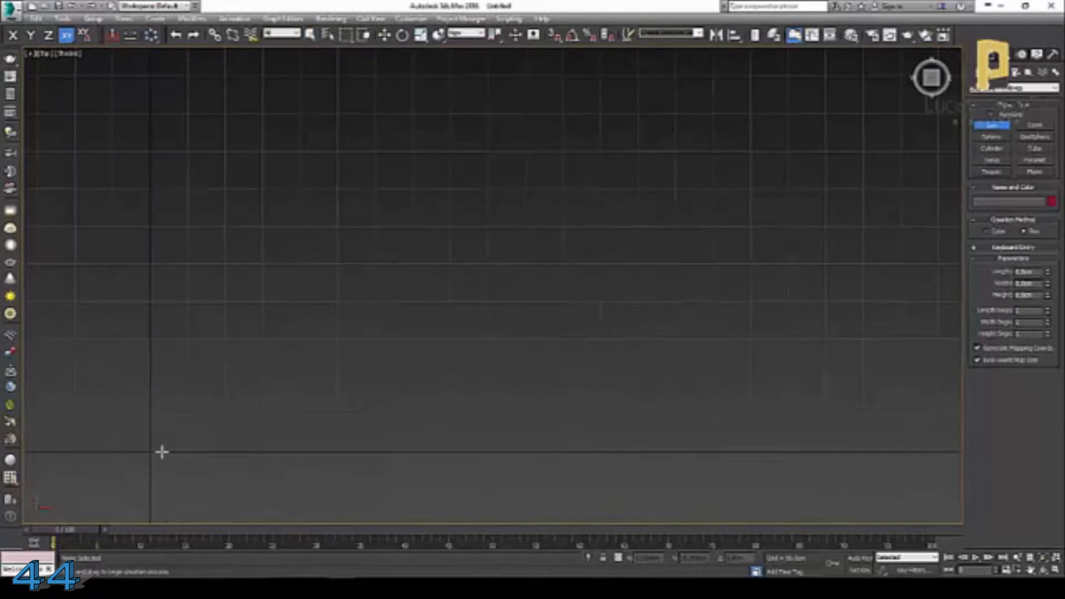
pyautogui.press('s')
pyautogui.moveTo(161, 455); pyautogui.dragTo(655, 190)
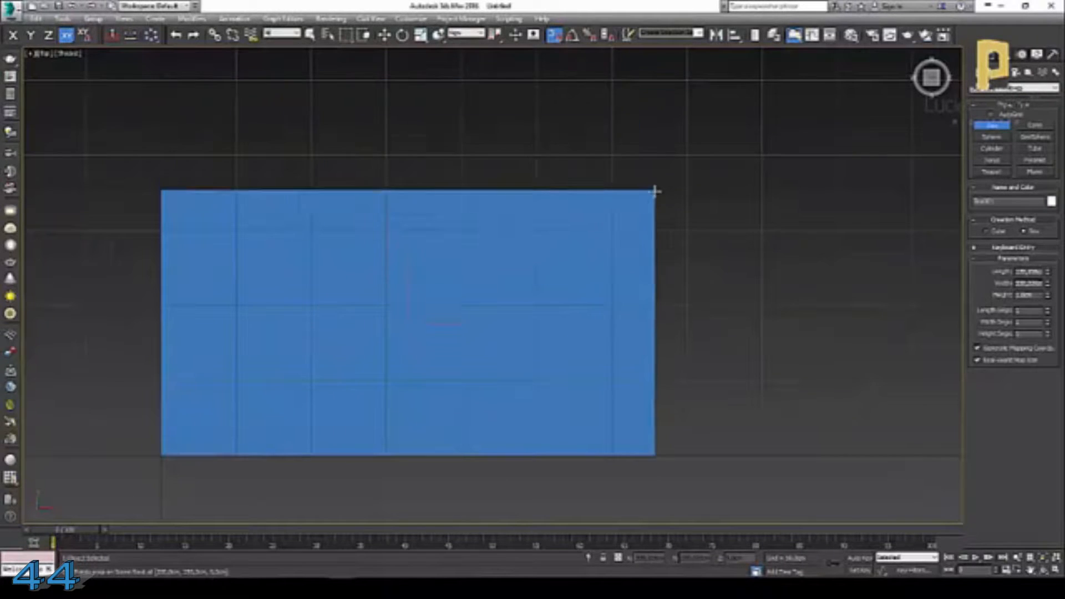
pyautogui.scroll(-3, 655, 191)
pyautogui.moveTo(615, 255); pyautogui.dragTo(541, 376, button='middle')
pyautogui.scroll(-1, 542, 376)
pyautogui.scroll(2, 549, 376)
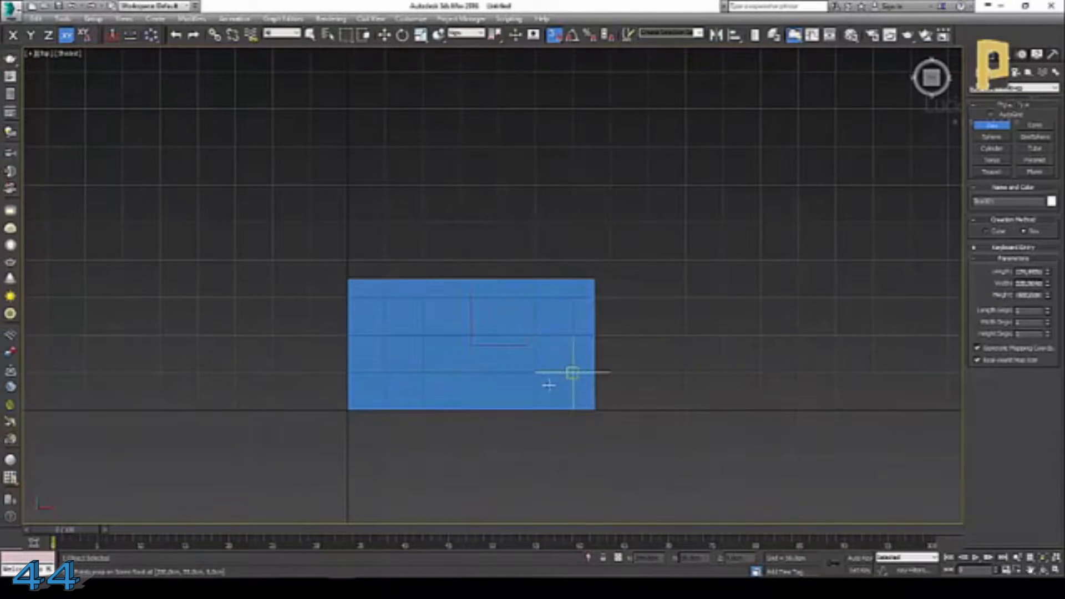
pyautogui.rightClick(548, 380)
# - Draw a box 400 cm long and 500 cm wide from the grid origin and give it a small negative height
pyautogui.moveTo(354, 407); pyautogui.dragTo(724, 110)
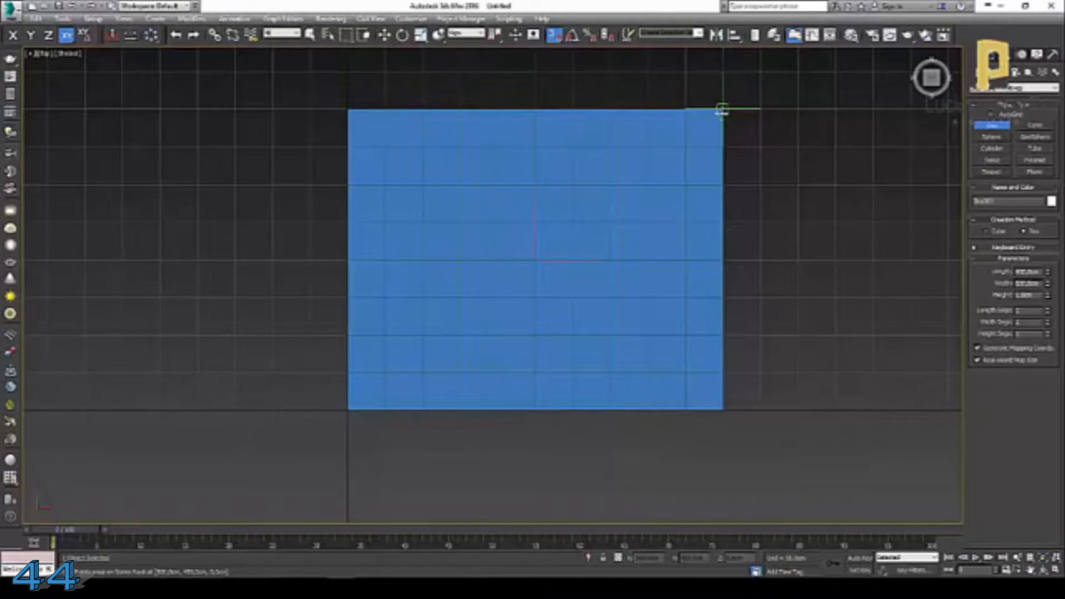
pyautogui.click(724, 110)
pyautogui.rightClick(724, 111)
pyautogui.click(996, 57)
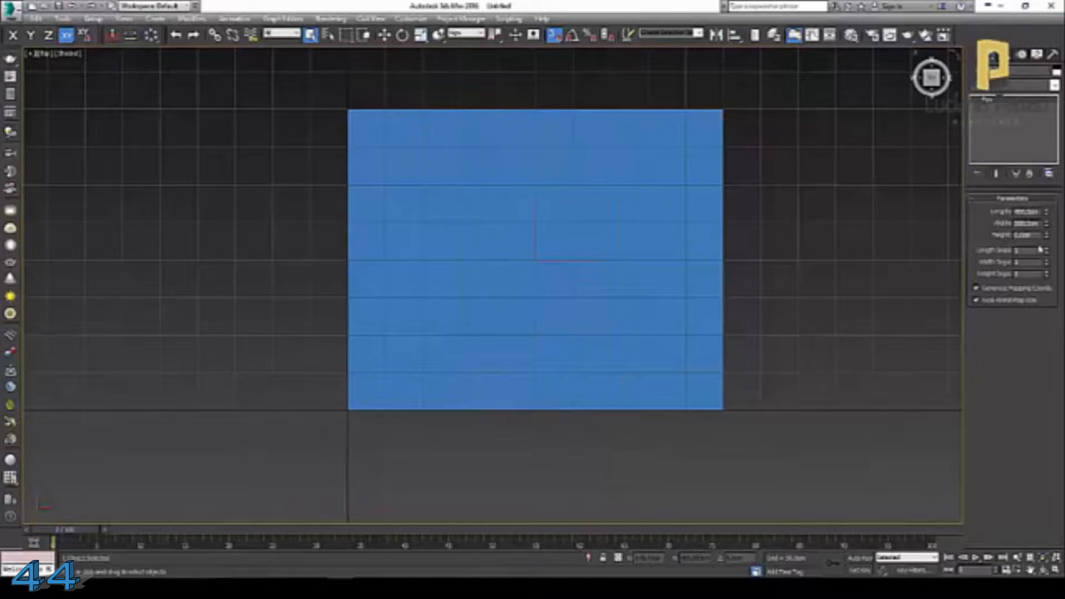
pyautogui.moveTo(1037, 235); pyautogui.dragTo(951, 235)
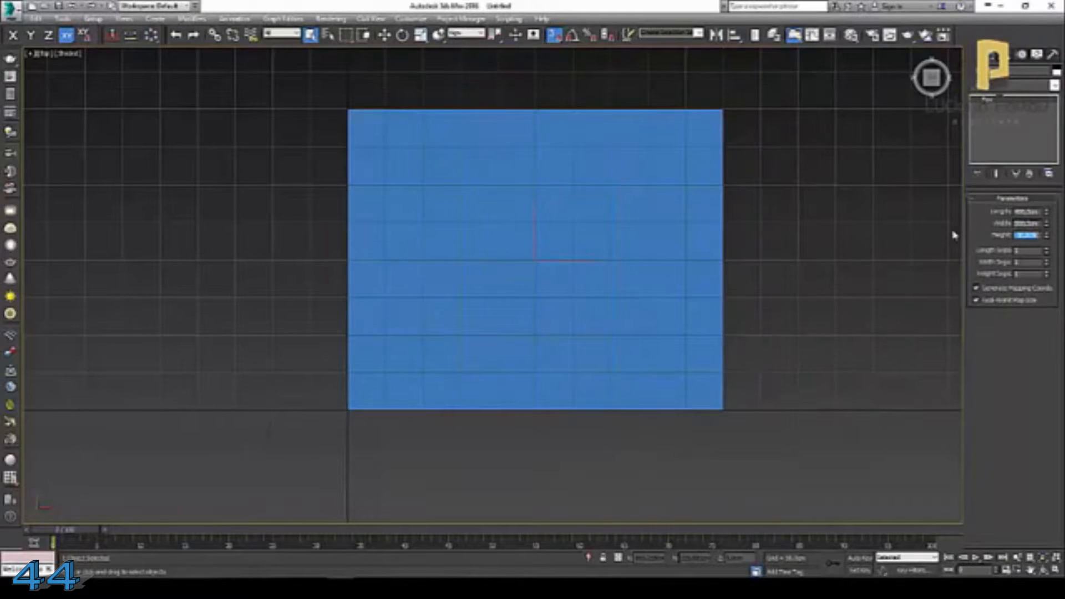
pyautogui.click(873, 223)
# - Draw a 500 by 400 cm rectangle spline over the box, snapped to its opposite corners
pyautogui.scroll(3, 661, 184)
pyautogui.keyDown('alt'); pyautogui.moveTo(503, 271); pyautogui.dragTo(505, 224, button='middle'); pyautogui.keyUp('alt')
pyautogui.press('t')
pyautogui.scroll(7, 495, 283)
pyautogui.scroll(5, 531, 309)
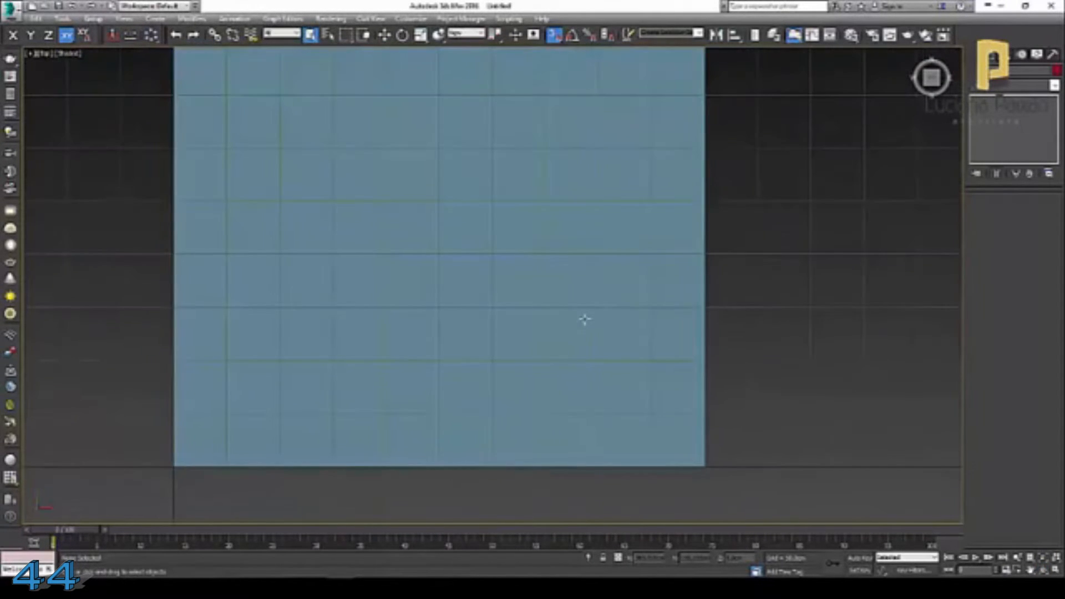
pyautogui.scroll(-3, 585, 318)
pyautogui.scroll(2, 605, 300)
pyautogui.click(978, 54)
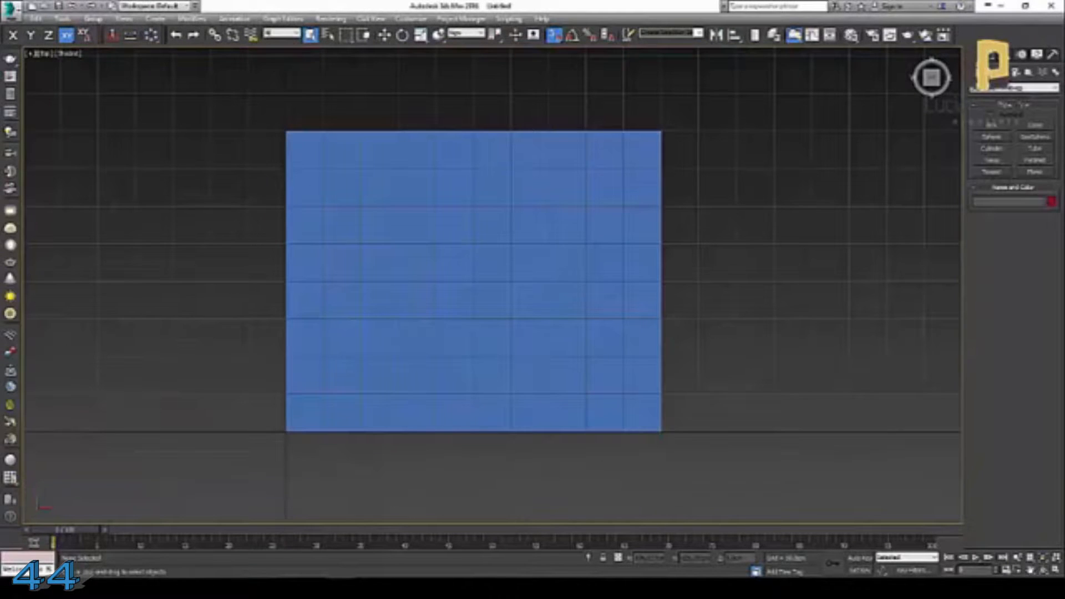
pyautogui.click(1029, 73)
pyautogui.click(1035, 133)
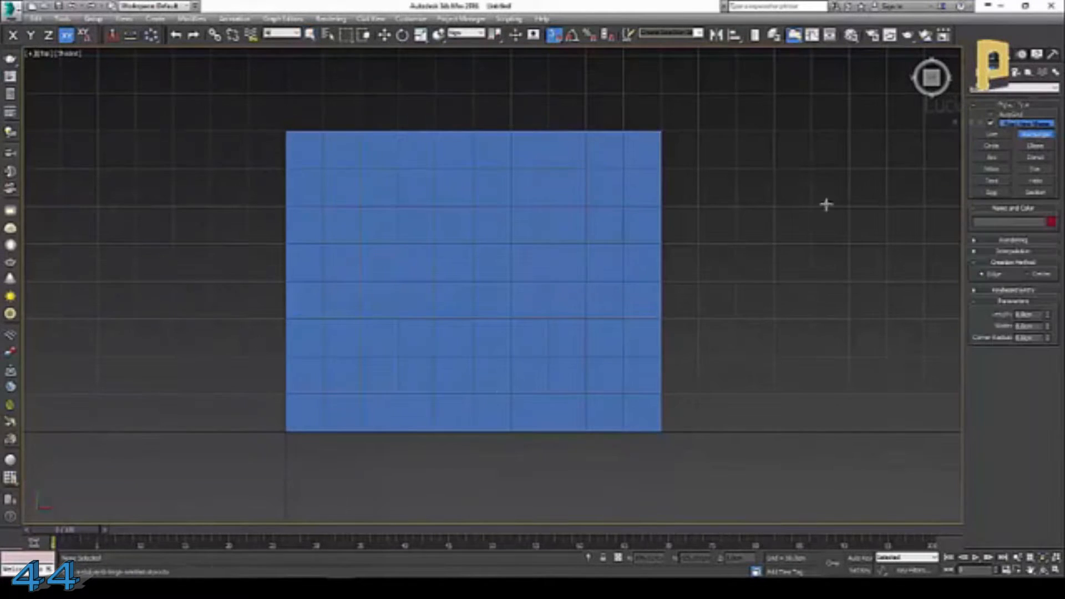
pyautogui.moveTo(285, 432); pyautogui.dragTo(658, 131)
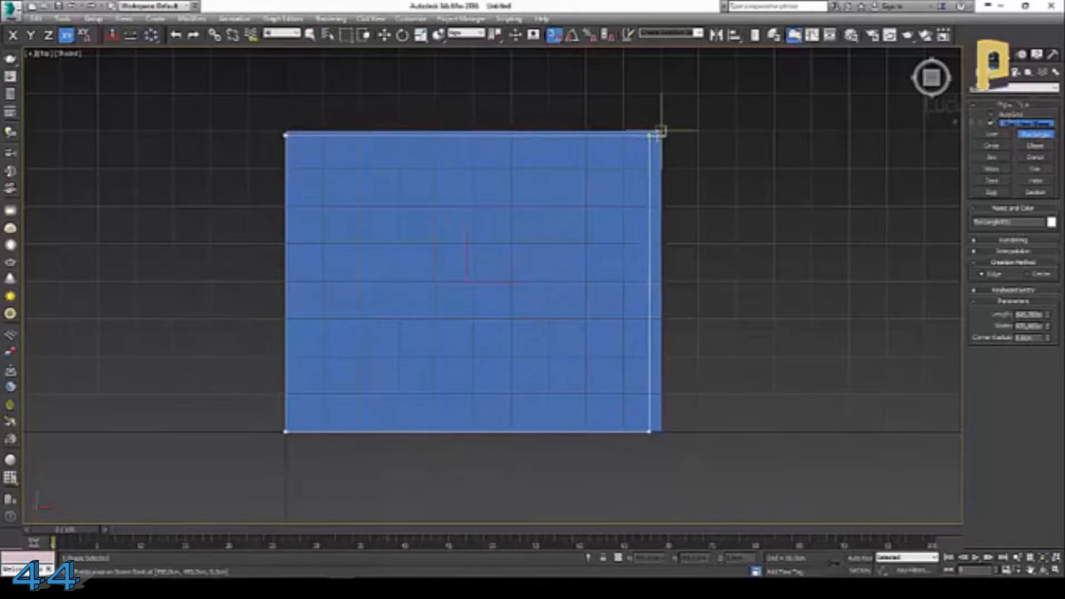
pyautogui.rightClick(663, 145)
# - Convert the rectangle to an editable spline and select its spline for editing
pyautogui.rightClick(668, 159)
pyautogui.moveTo(752, 265)
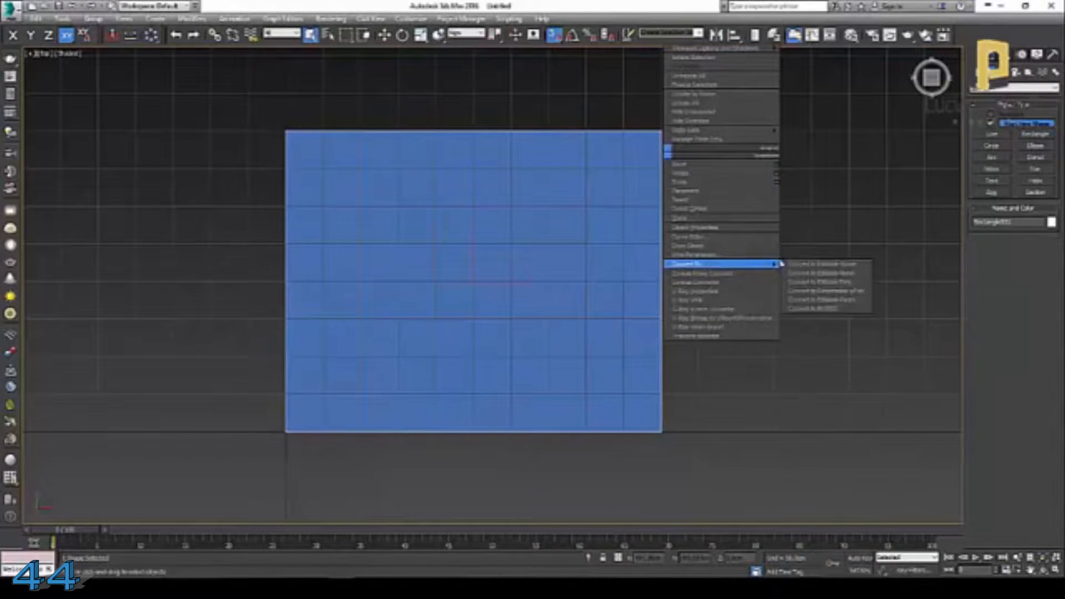
pyautogui.click(804, 268)
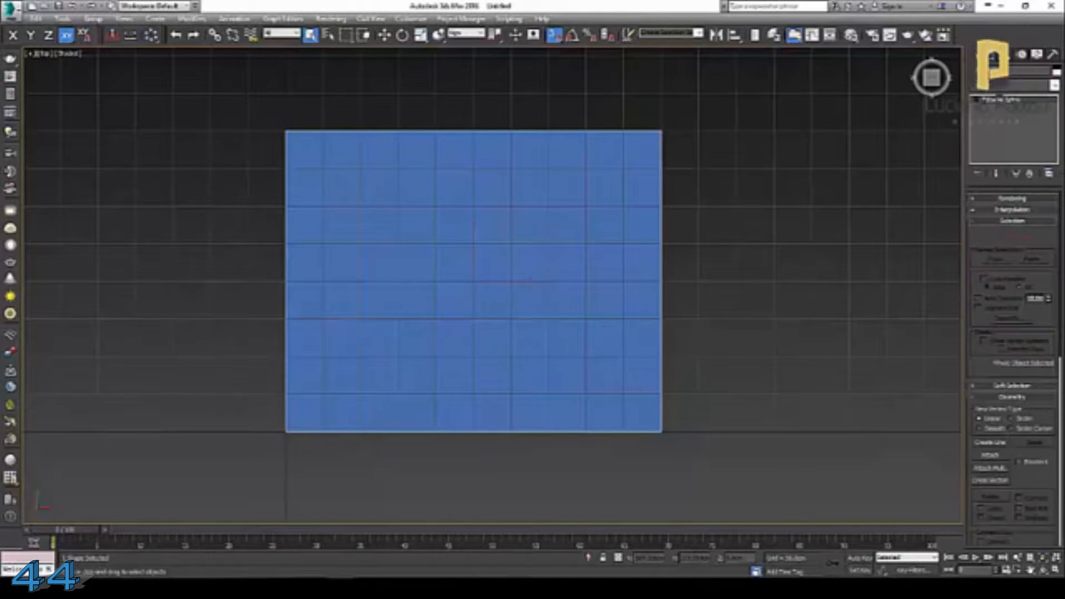
pyautogui.press('1')
pyautogui.click(646, 432)
pyautogui.scroll(-5, 1024, 349)
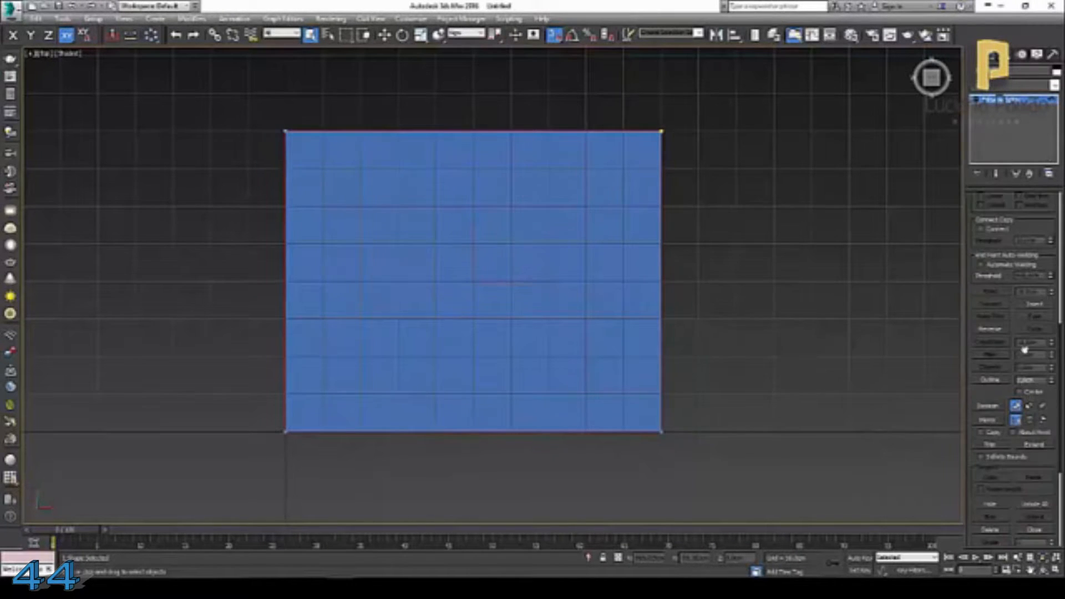
pyautogui.press('Return')
pyautogui.click(863, 283)
pyautogui.hotkey('ctrl', 'z')
pyautogui.hotkey('ctrl', 'z')
# - Outline the rectangle's selected spline inward by 15 cm
pyautogui.doubleClick(1032, 380)
pyautogui.write('15')
pyautogui.press('Return')
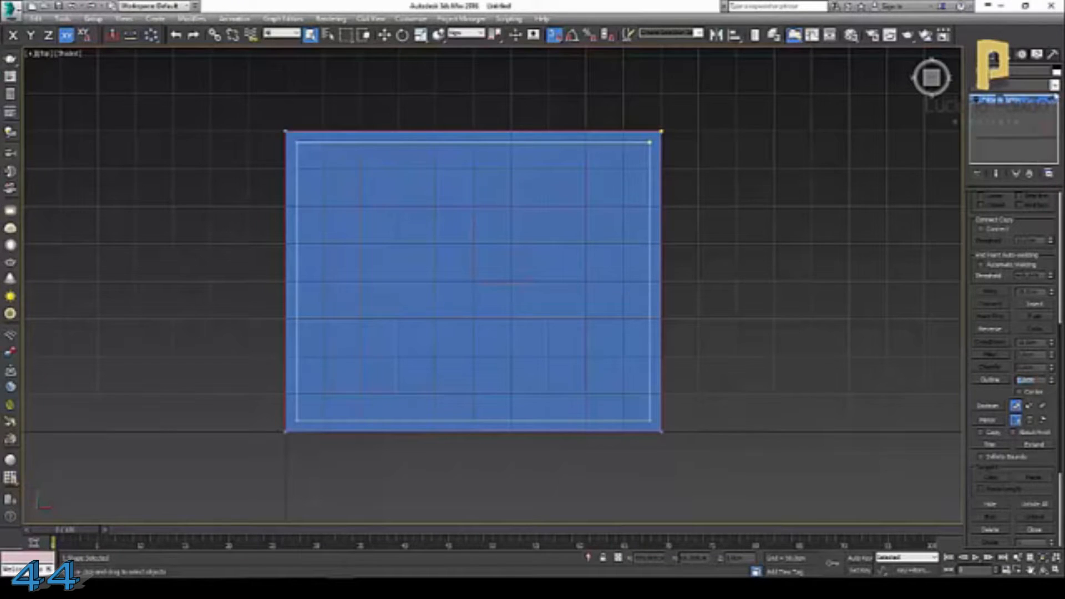
# - Extrude the outlined rectangle 300 cm to form the room's walls
pyautogui.click(1053, 85)
pyautogui.click(1010, 498)
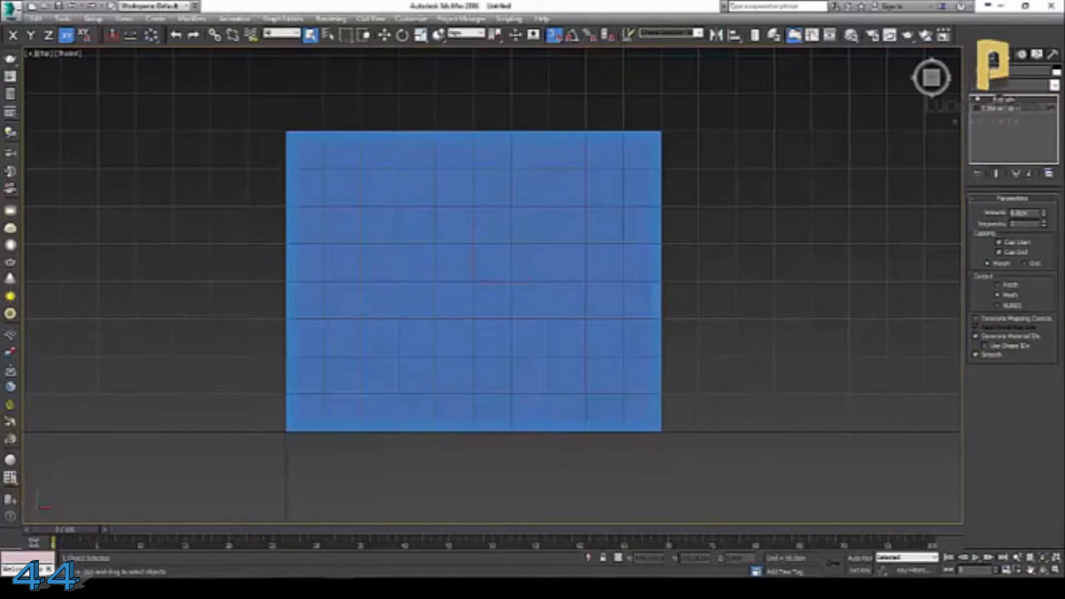
pyautogui.write('300')
pyautogui.press('Return')
# - Draw a 100 by 100 cm box across the room's front wall and set its height to 200 cm
pyautogui.click(991, 54)
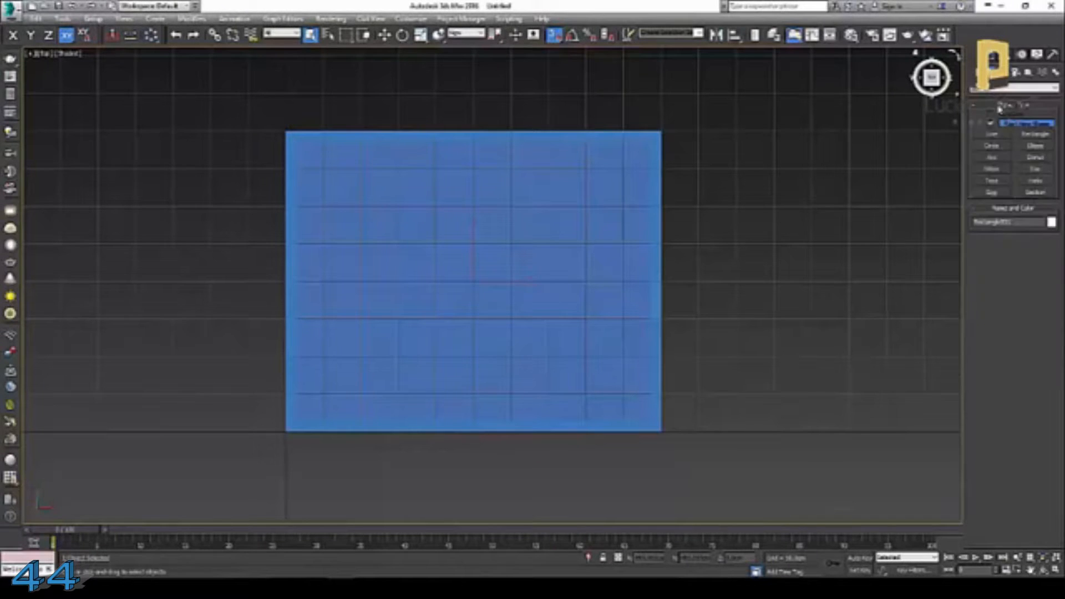
pyautogui.click(992, 124)
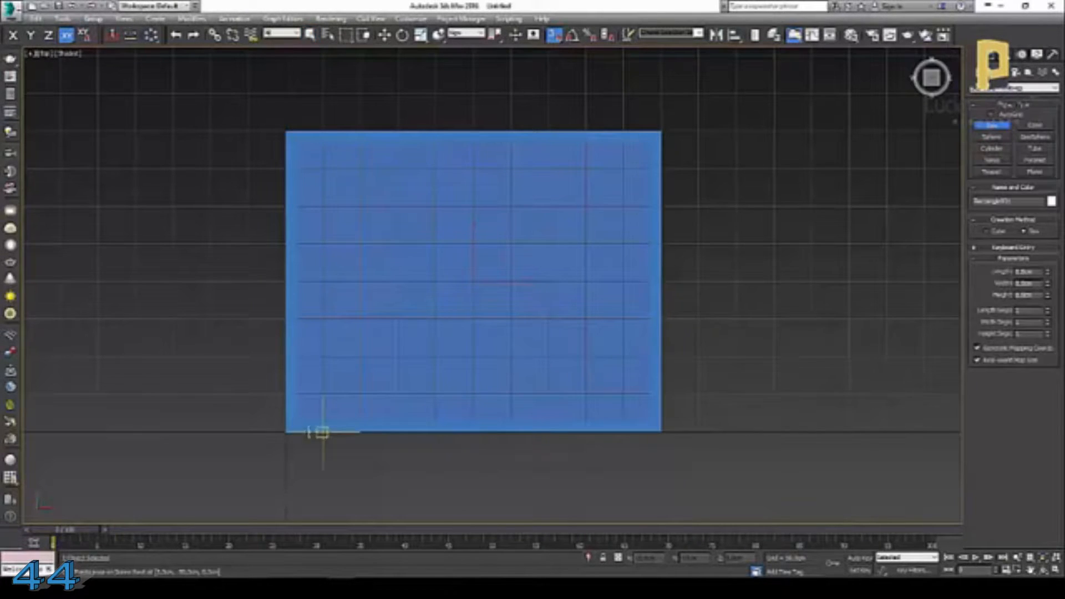
pyautogui.moveTo(321, 388); pyautogui.dragTo(399, 467)
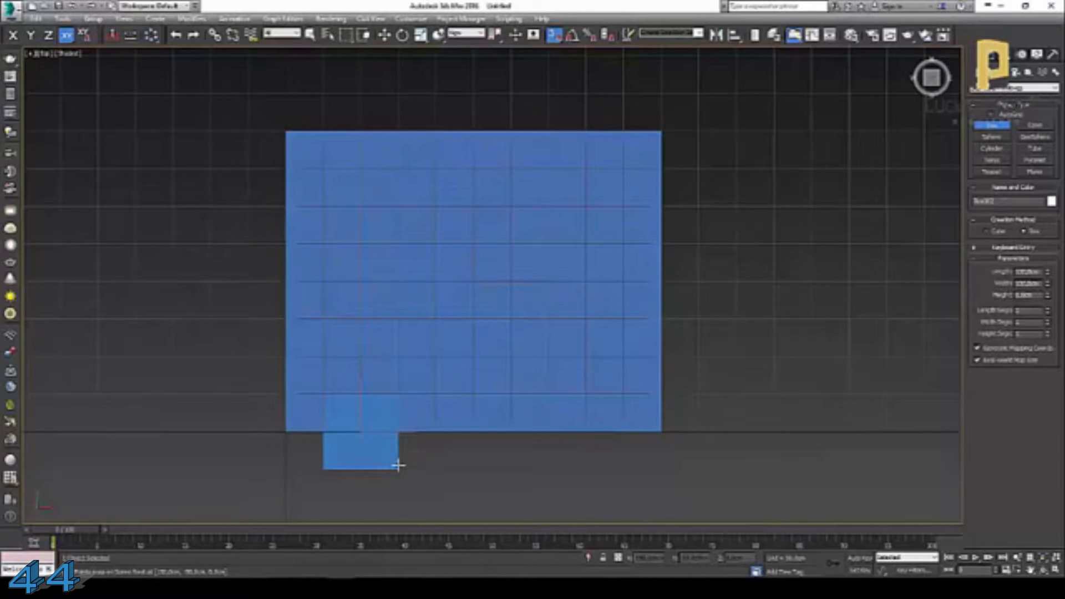
pyautogui.click(399, 467)
pyautogui.rightClick(398, 467)
pyautogui.click(1037, 53)
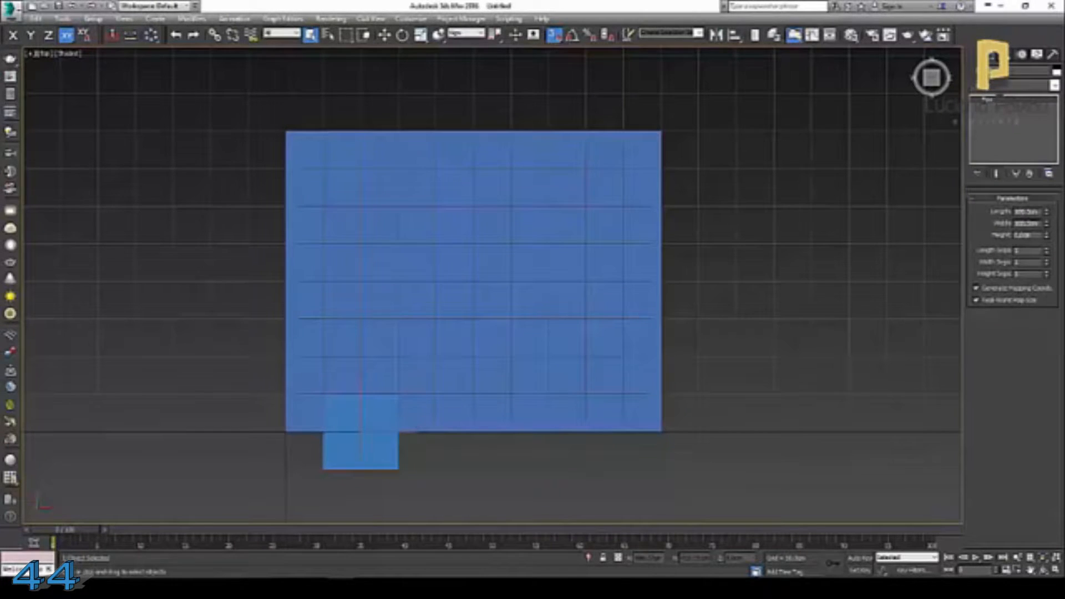
pyautogui.write('200')
pyautogui.rightClick(366, 446)
pyautogui.rightClick(373, 396)
# - Display the viewport in wireframe and move the box along X close to the room's inner wall corner
pyautogui.scroll(4, 374, 466)
pyautogui.click(72, 56)
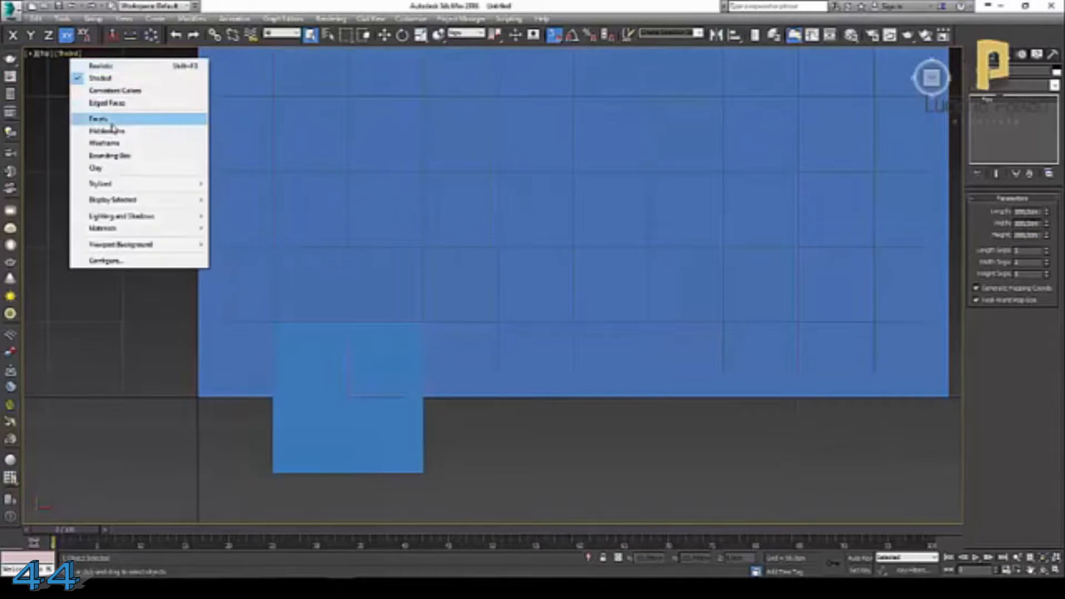
pyautogui.click(97, 117)
pyautogui.click(363, 338)
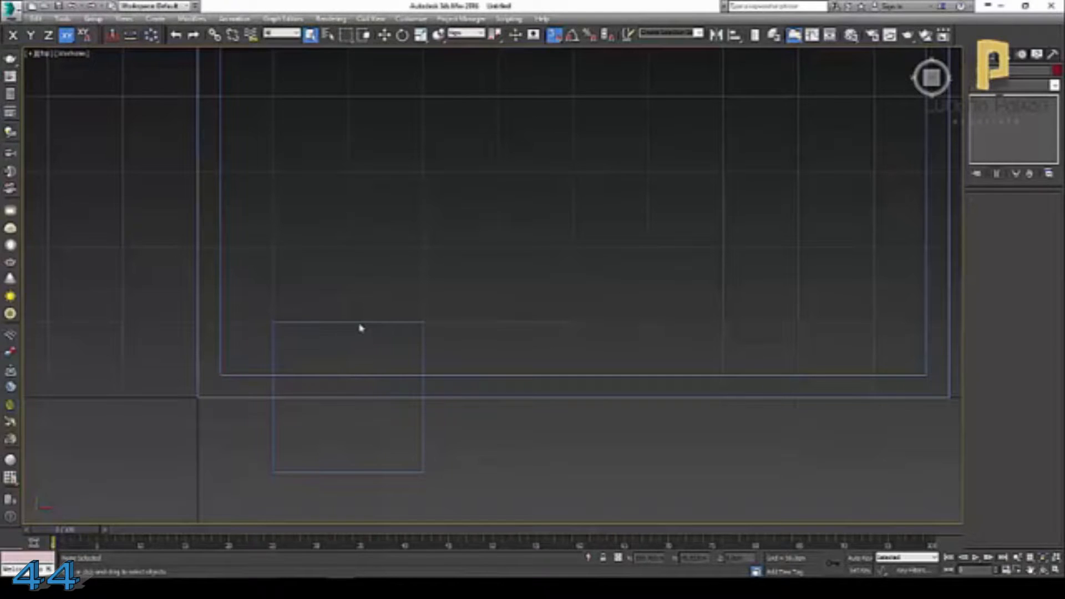
pyautogui.click(359, 324)
pyautogui.press('w')
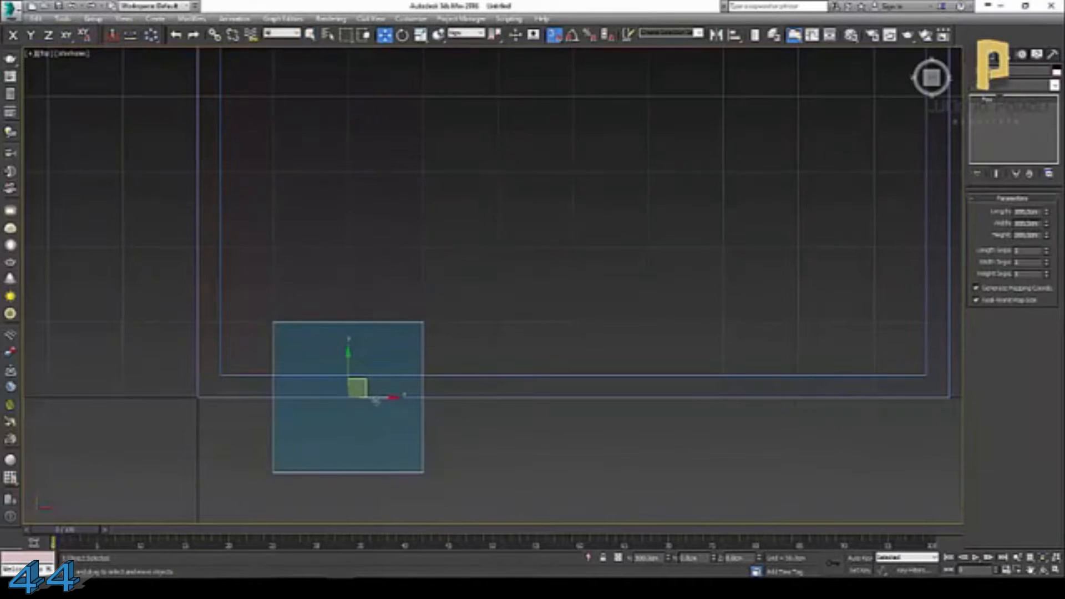
pyautogui.moveTo(383, 399); pyautogui.dragTo(338, 399)
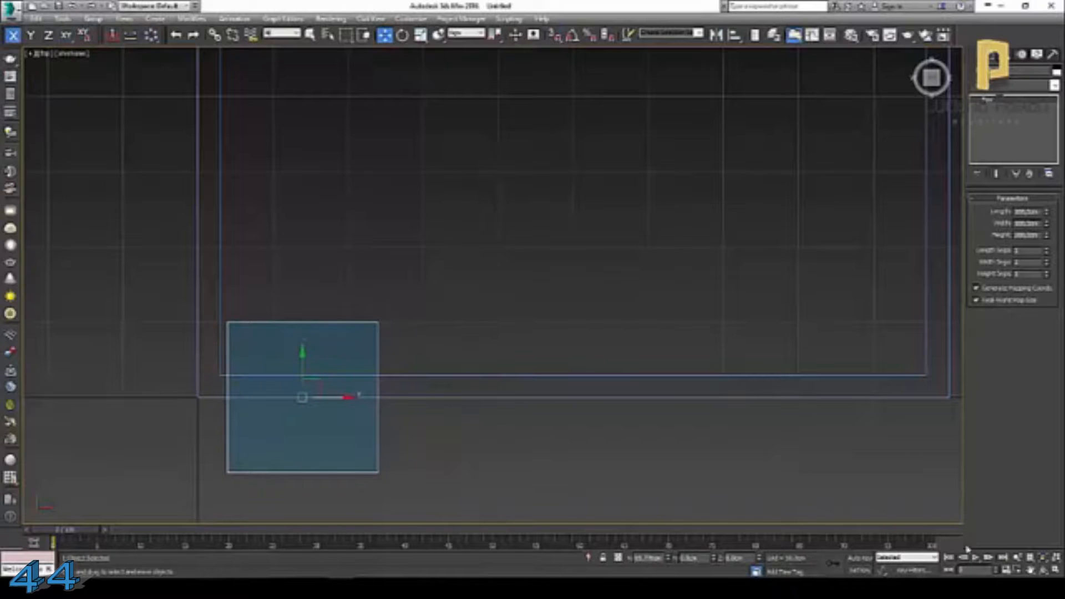
# - Select the extruded walls in an angled view and display the model shaded
pyautogui.click(1043, 559)
pyautogui.click(1044, 570)
pyautogui.moveTo(588, 374); pyautogui.dragTo(429, 285)
pyautogui.rightClick(429, 285)
pyautogui.click(423, 255)
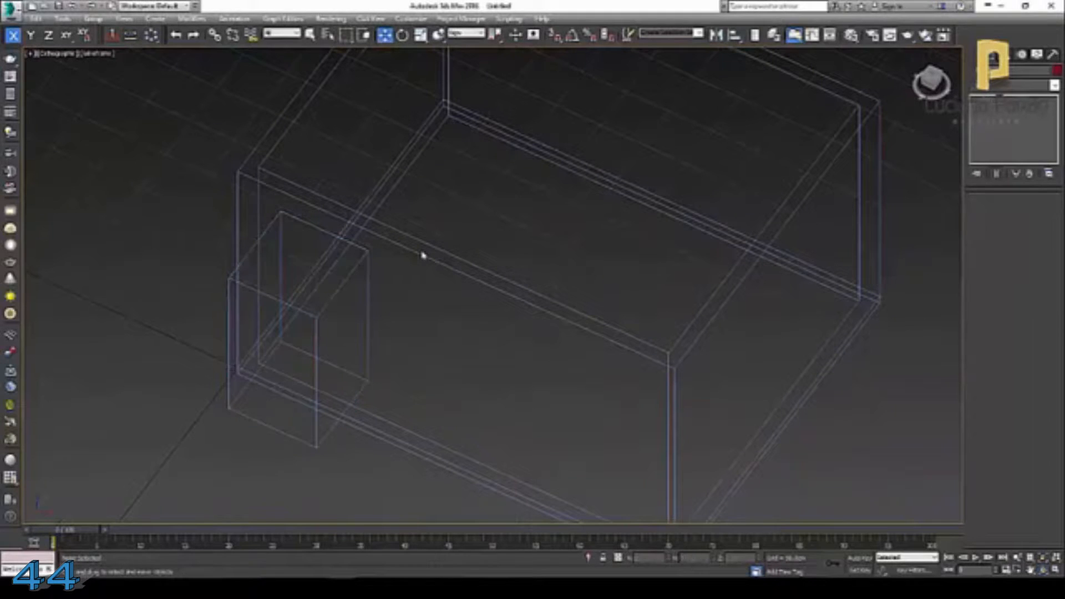
pyautogui.click(413, 258)
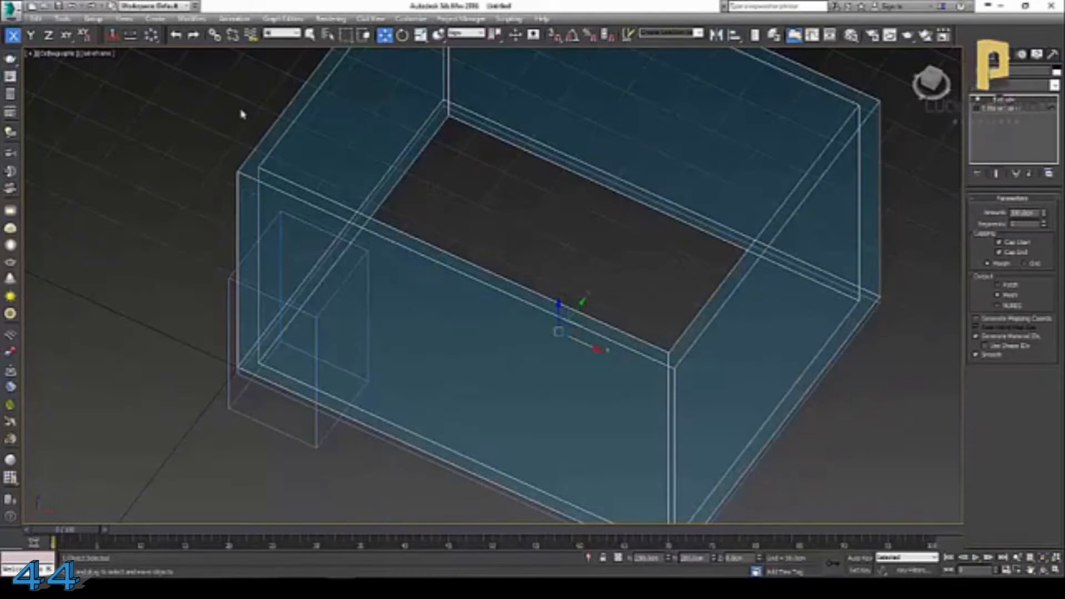
pyautogui.click(101, 53)
pyautogui.click(120, 79)
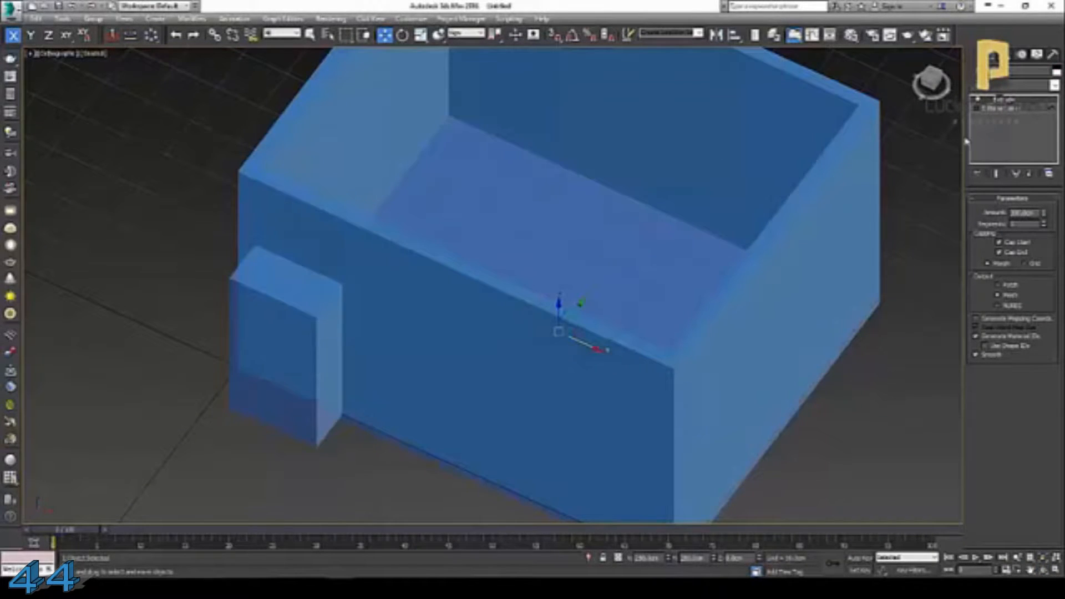
# - Subtract the 200 cm high box from the walls with ProBoolean to cut the door opening
pyautogui.click(981, 53)
pyautogui.click(1015, 88)
pyautogui.click(1001, 116)
pyautogui.click(992, 184)
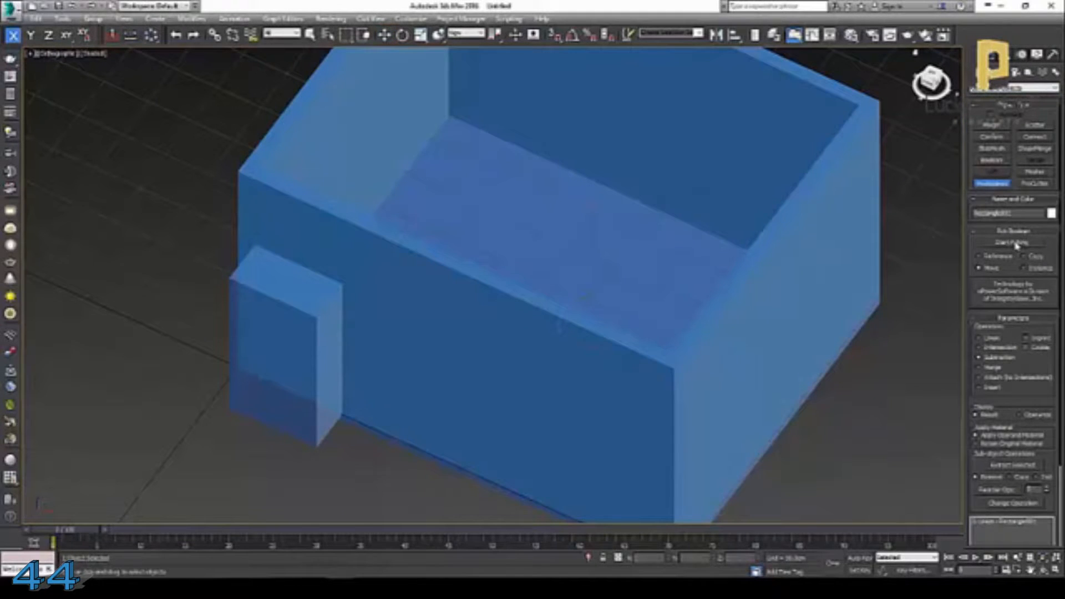
pyautogui.click(1013, 243)
pyautogui.click(287, 306)
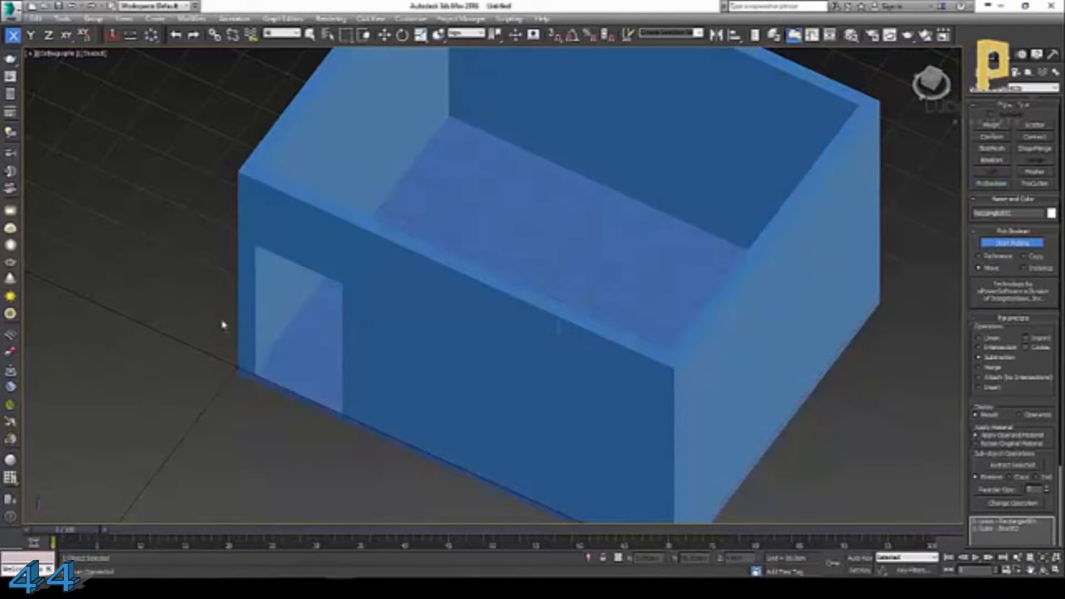
pyautogui.click(201, 316)
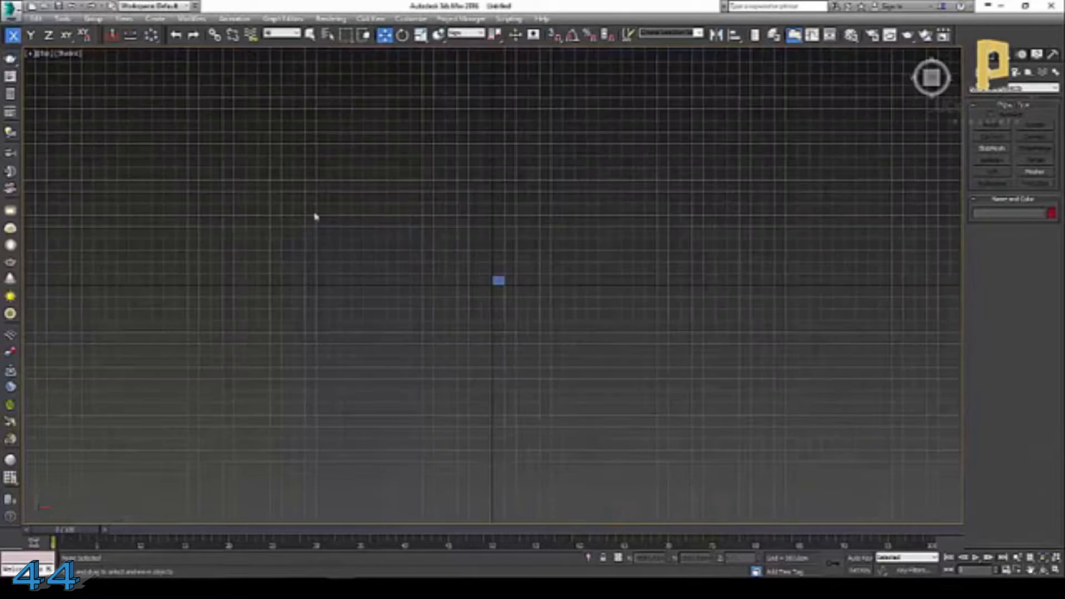
# - Show the top view in wireframe and draw a box between the room's outer corners, 10 cm high
pyautogui.scroll(9, 477, 279)
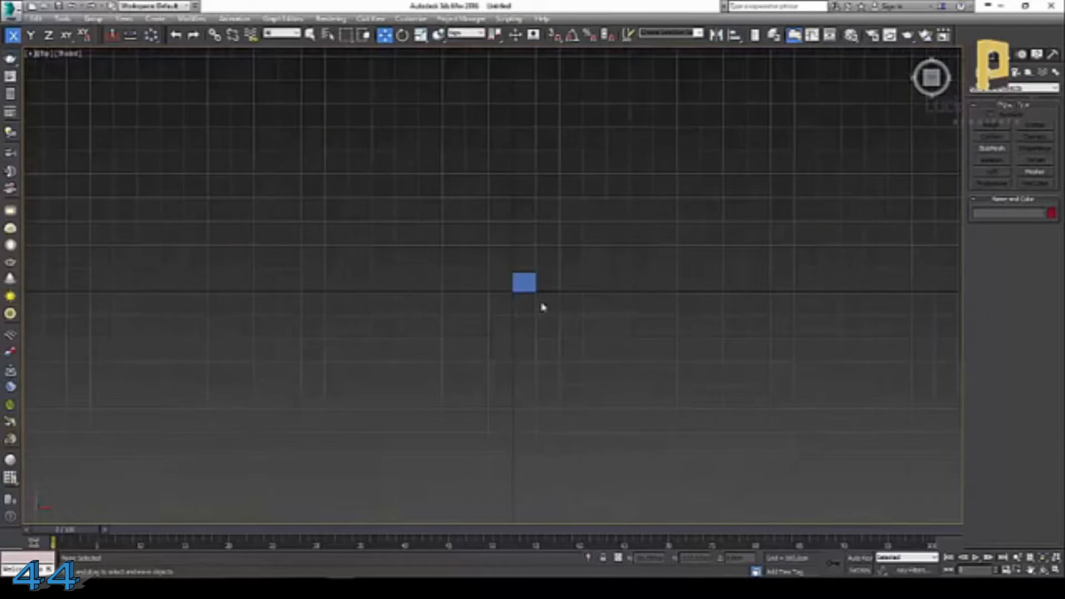
pyautogui.click(61, 55)
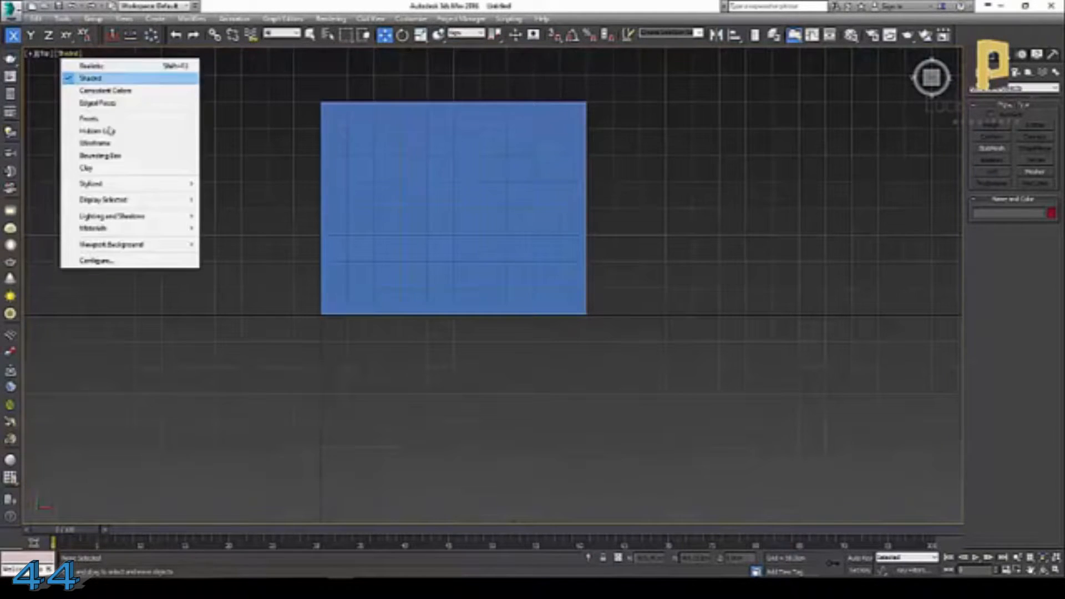
pyautogui.click(94, 140)
pyautogui.click(989, 89)
pyautogui.click(987, 99)
pyautogui.click(998, 127)
pyautogui.moveTo(320, 102); pyautogui.dragTo(583, 312)
pyautogui.click(992, 56)
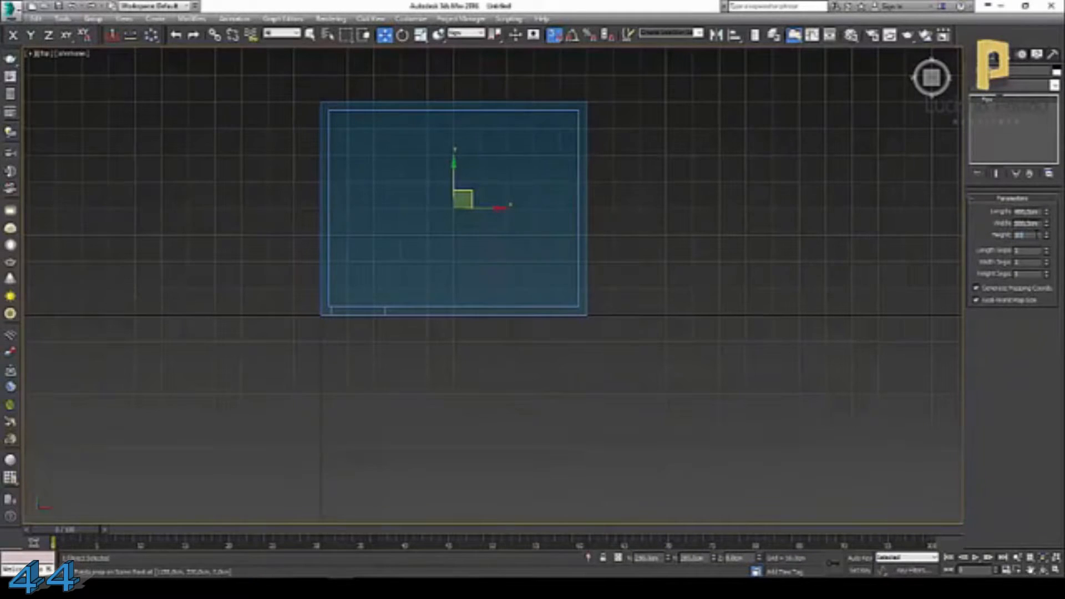
# - Open the Move Transform Type-In for the new box while viewing the whole room from an angle
pyautogui.click(1043, 557)
pyautogui.click(1044, 570)
pyautogui.moveTo(447, 299); pyautogui.dragTo(501, 262)
pyautogui.moveTo(516, 264); pyautogui.dragTo(497, 378, button='middle')
pyautogui.scroll(-5, 497, 377)
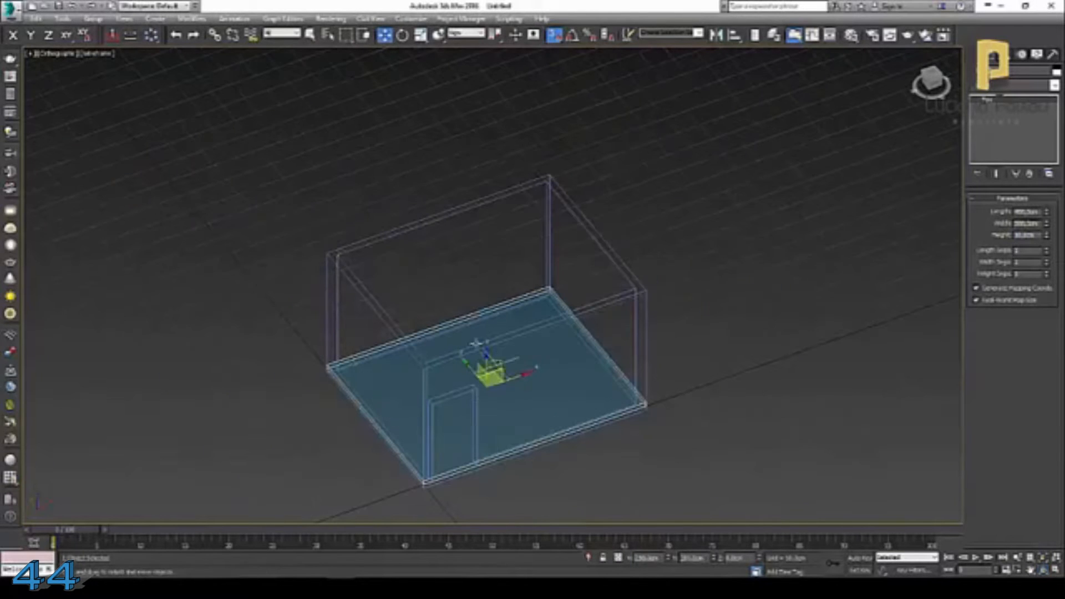
pyautogui.rightClick(384, 35)
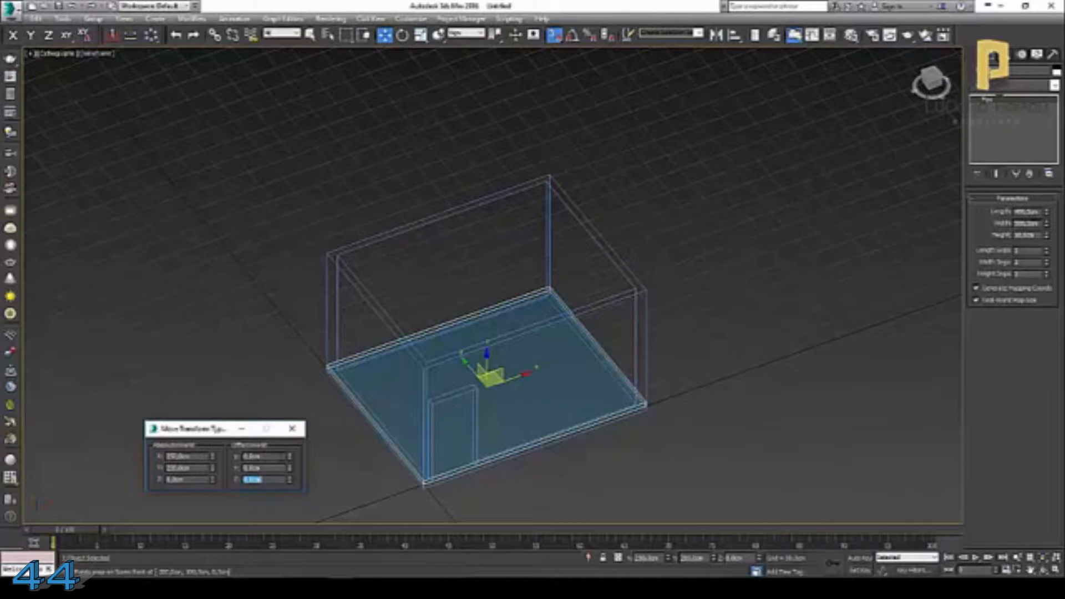
# - Try to raise the box with a Z offset and undo the move
pyautogui.press('Return')
pyautogui.click(242, 273)
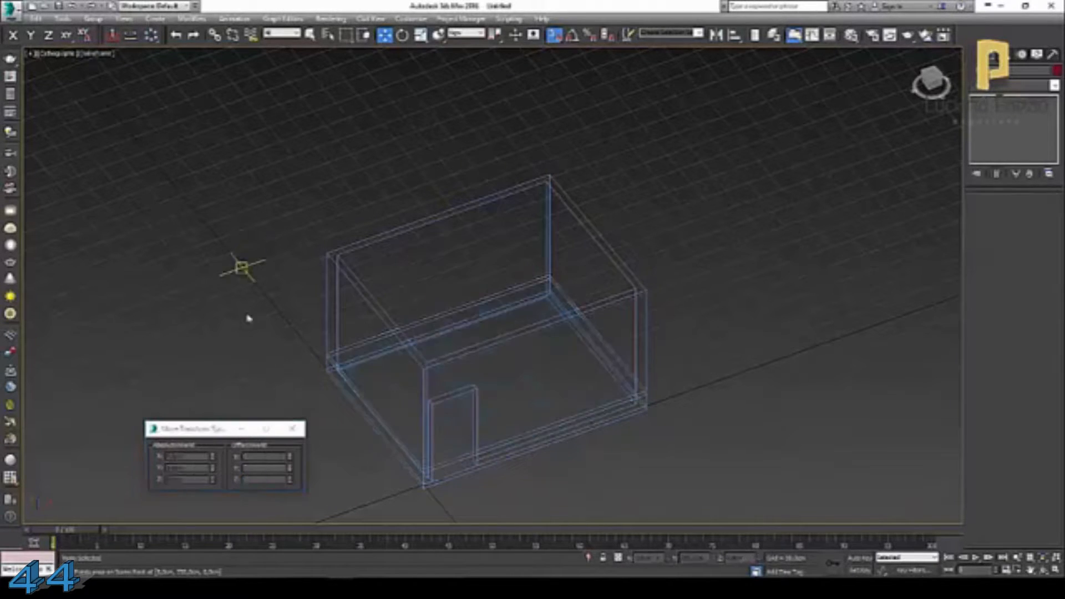
pyautogui.hotkey('ctrl', 'z')
pyautogui.hotkey('ctrl', 'z')
# - Offset the box 300 cm along Z to place it as the ceiling on the walls
pyautogui.write('3')
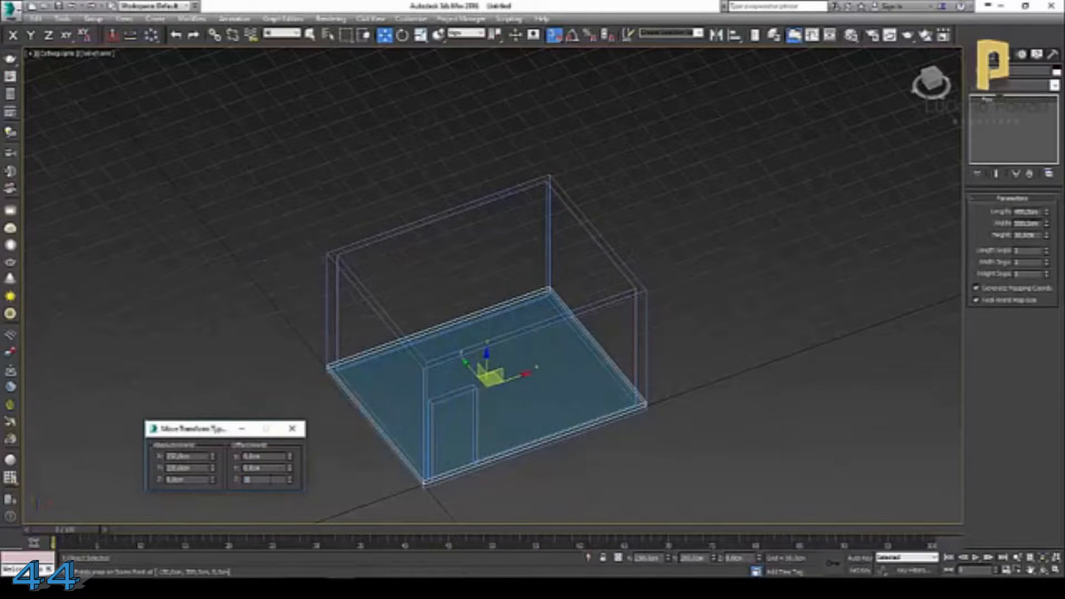
pyautogui.write('00')
pyautogui.press('Return')
pyautogui.click(423, 166)
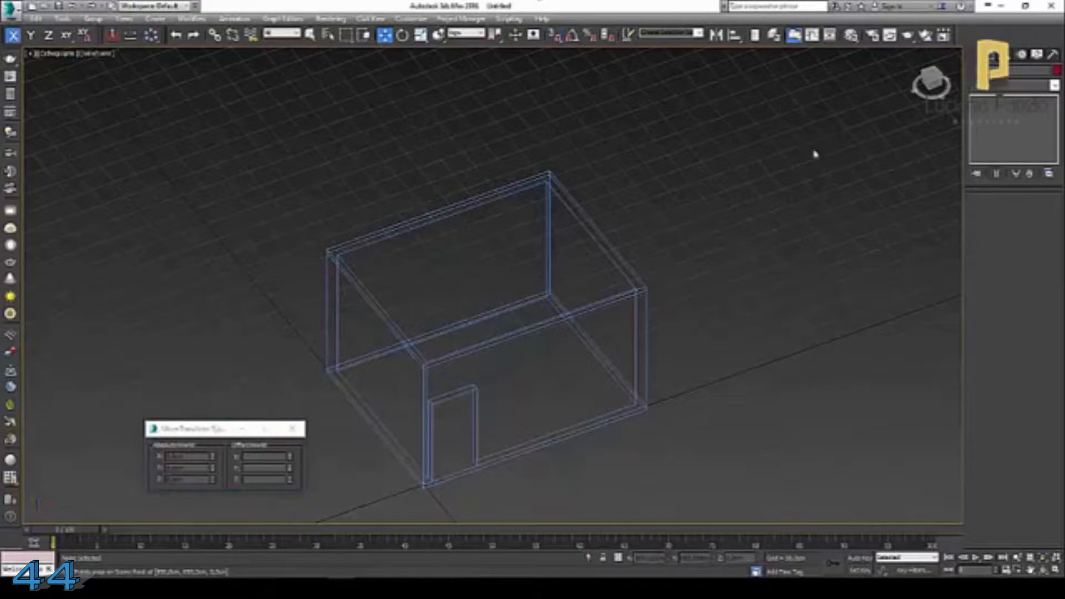
# - Create a Pivot door in the top view just outside the wall opening
pyautogui.click(993, 58)
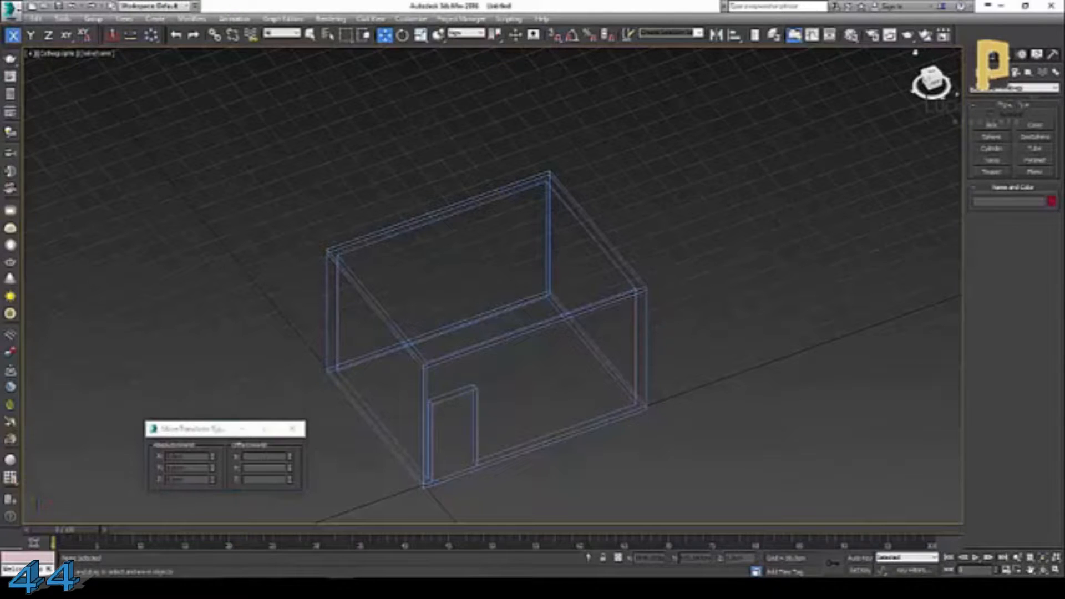
pyautogui.click(998, 88)
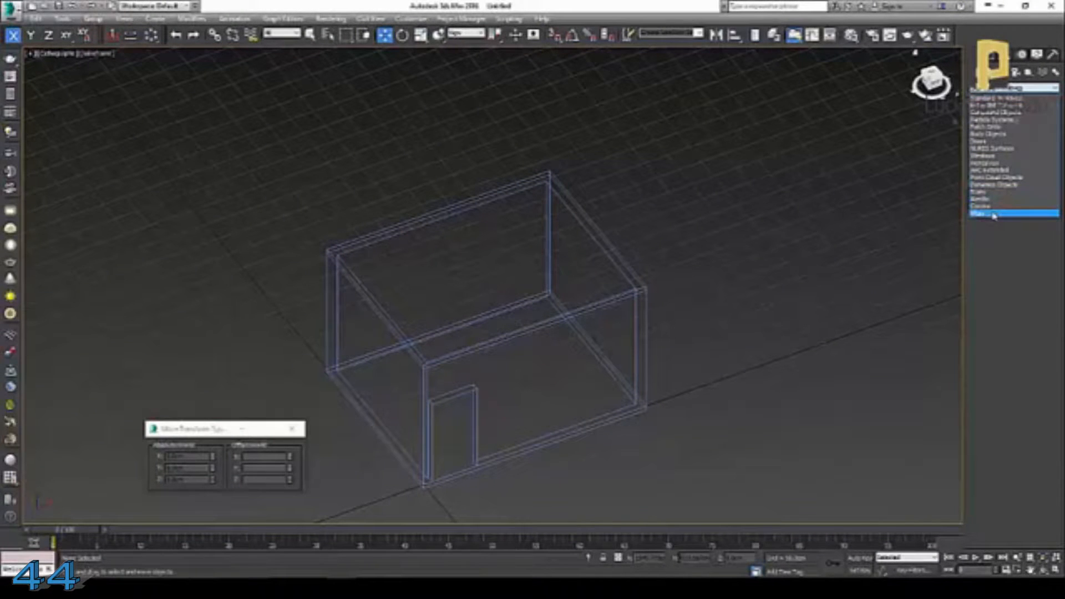
pyautogui.click(990, 143)
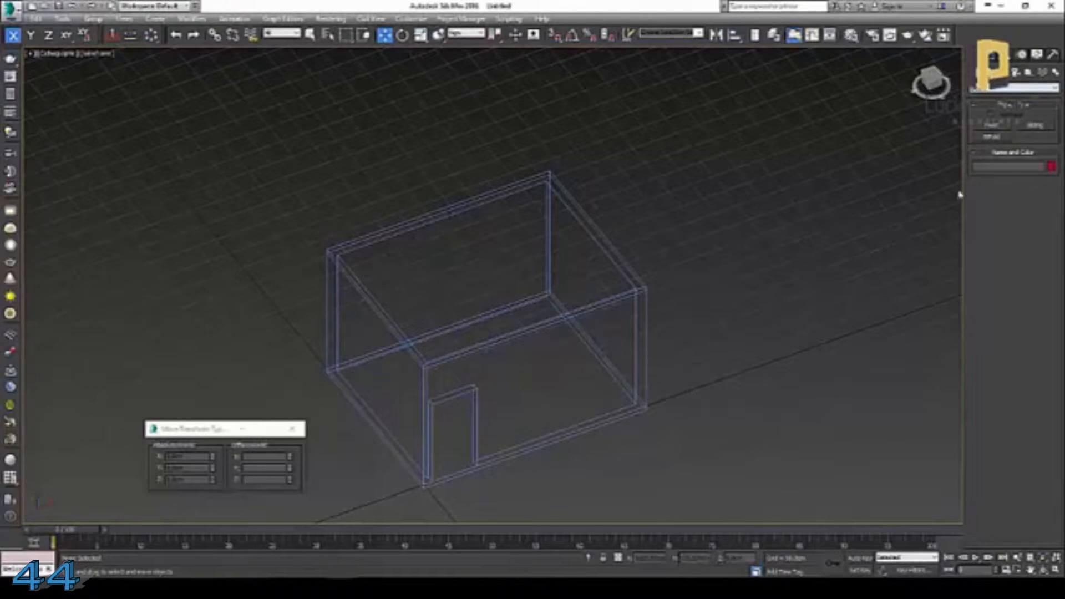
pyautogui.click(997, 132)
pyautogui.press('t')
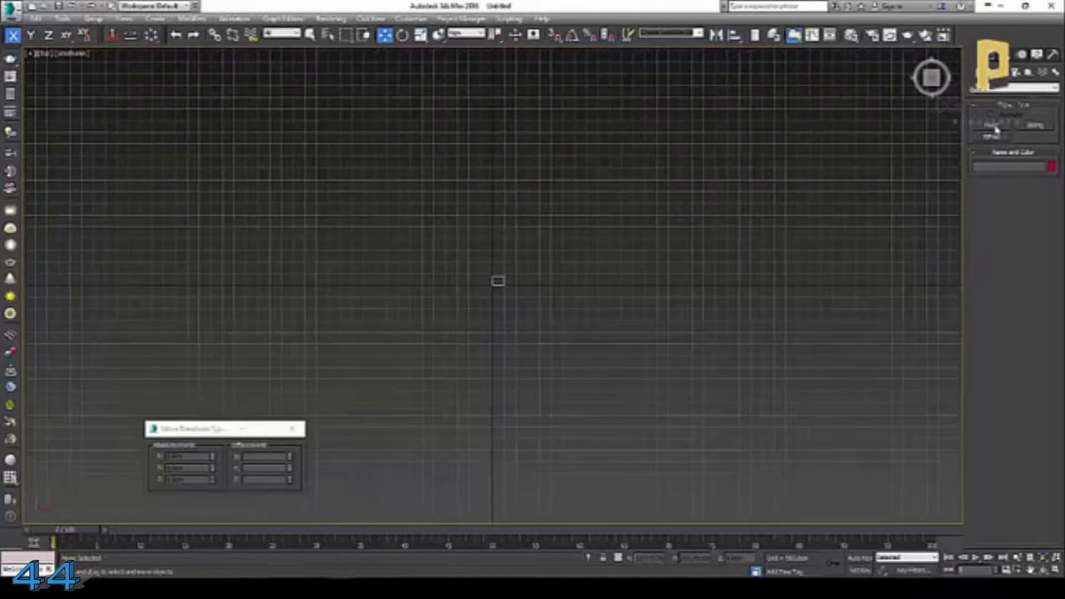
pyautogui.scroll(8, 502, 280)
pyautogui.scroll(3, 394, 288)
pyautogui.moveTo(303, 301)
pyautogui.mouseDown()
pyautogui.moveTo(393, 302)
pyautogui.moveTo(380, 213)
pyautogui.moveTo(283, 262)
pyautogui.moveTo(338, 281)
pyautogui.moveTo(303, 319)
pyautogui.moveTo(297, 304)
pyautogui.moveTo(301, 315)
pyautogui.mouseUp()
pyautogui.press('w')
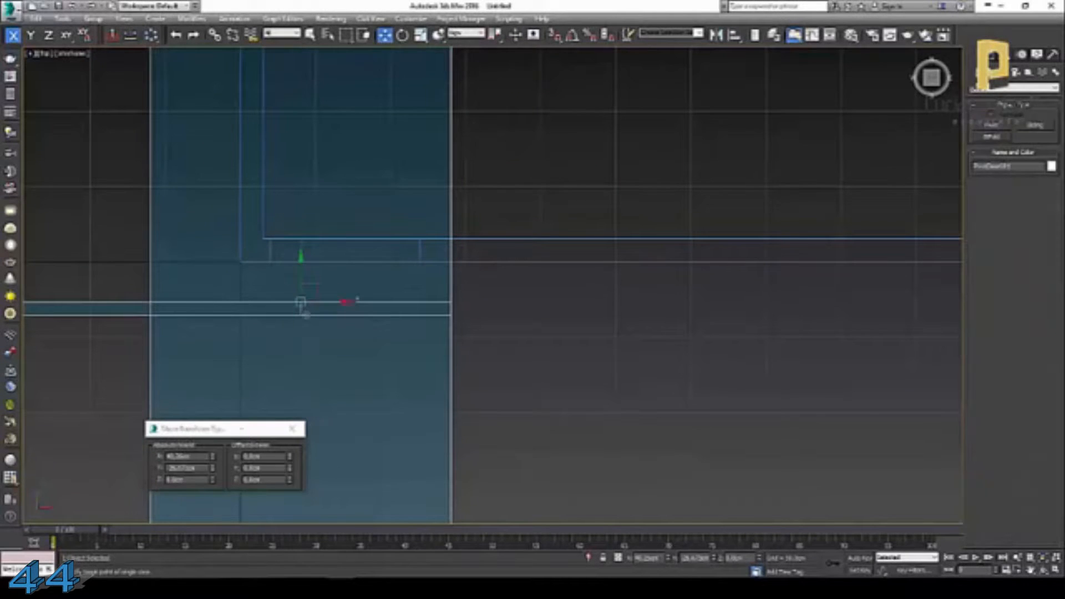
# - Set the pivot door's height to 200 cm and its depth to 6 cm
pyautogui.click(992, 58)
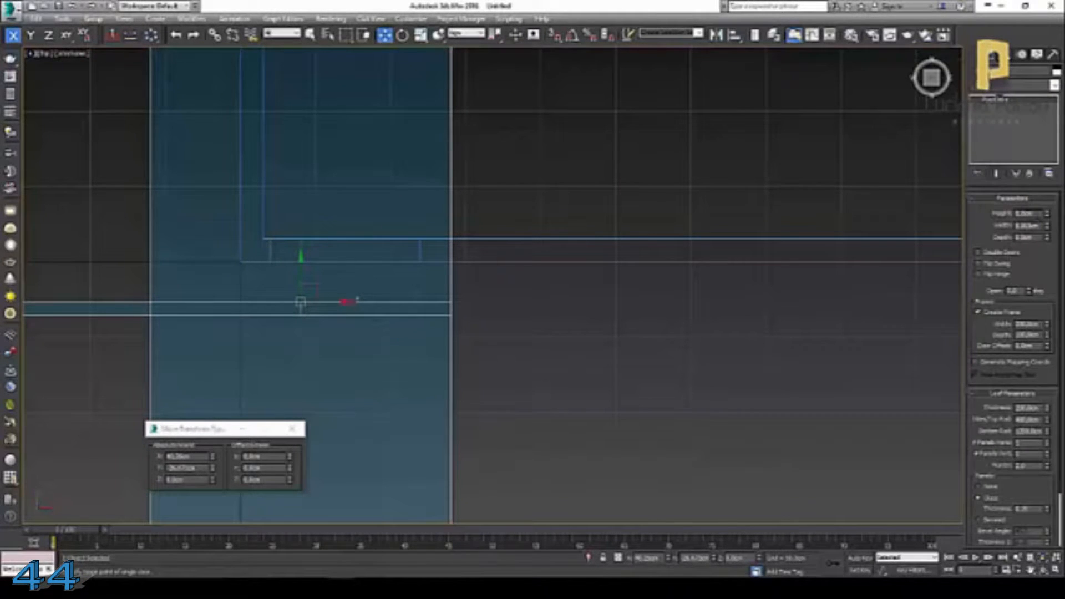
pyautogui.press('Return')
pyautogui.write('6')
pyautogui.press('Return')
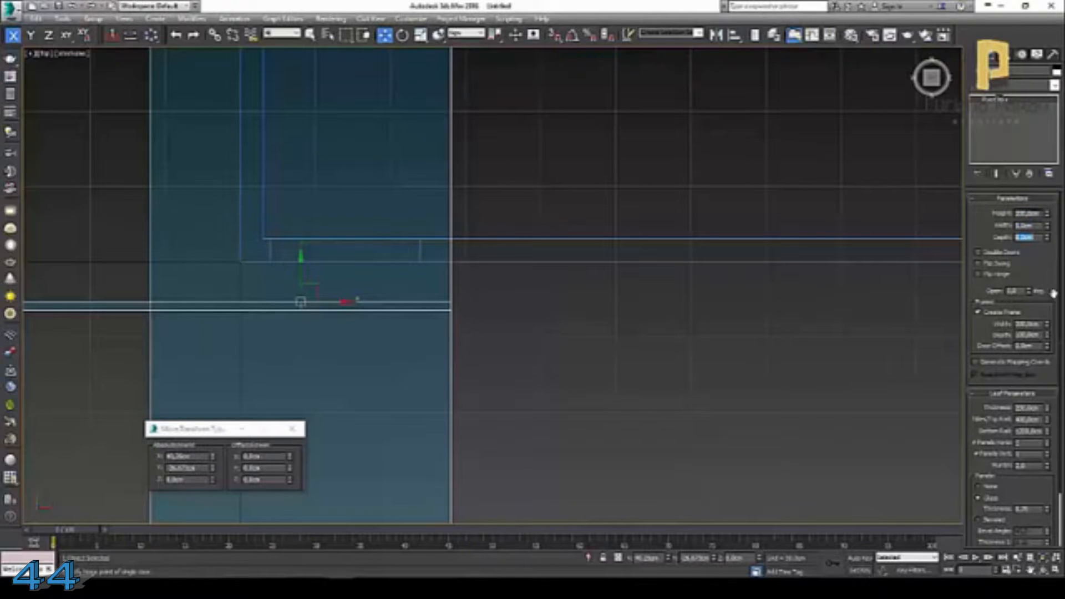
# - Set the door's frame width to 2 cm, reduce the frame depth, and set the leaf thickness to 2 cm
pyautogui.write('2')
pyautogui.press('Tab')
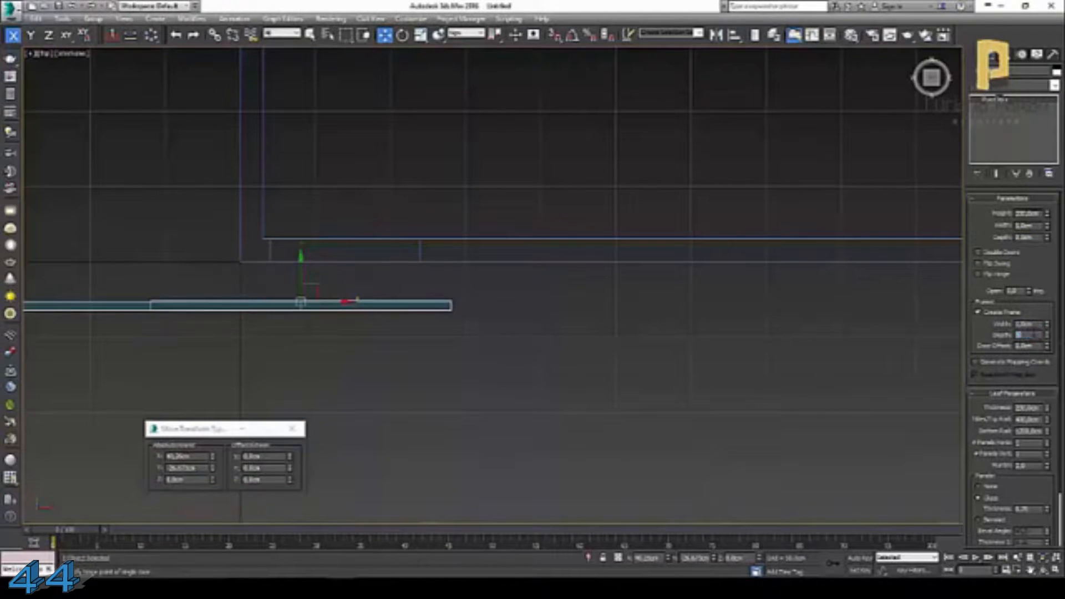
pyautogui.press('Return')
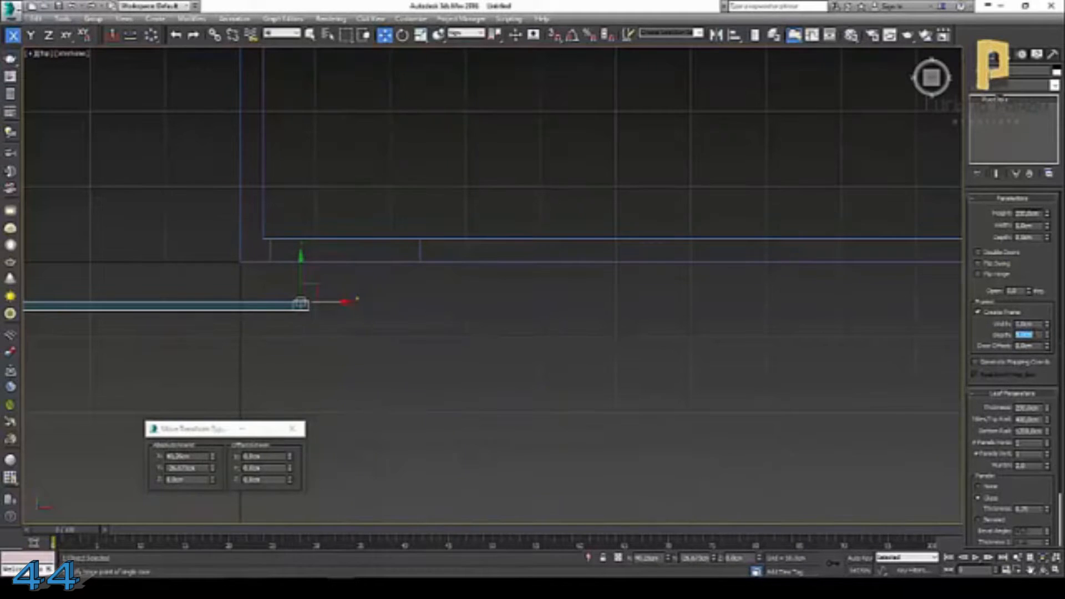
pyautogui.write('2')
pyautogui.press('Tab')
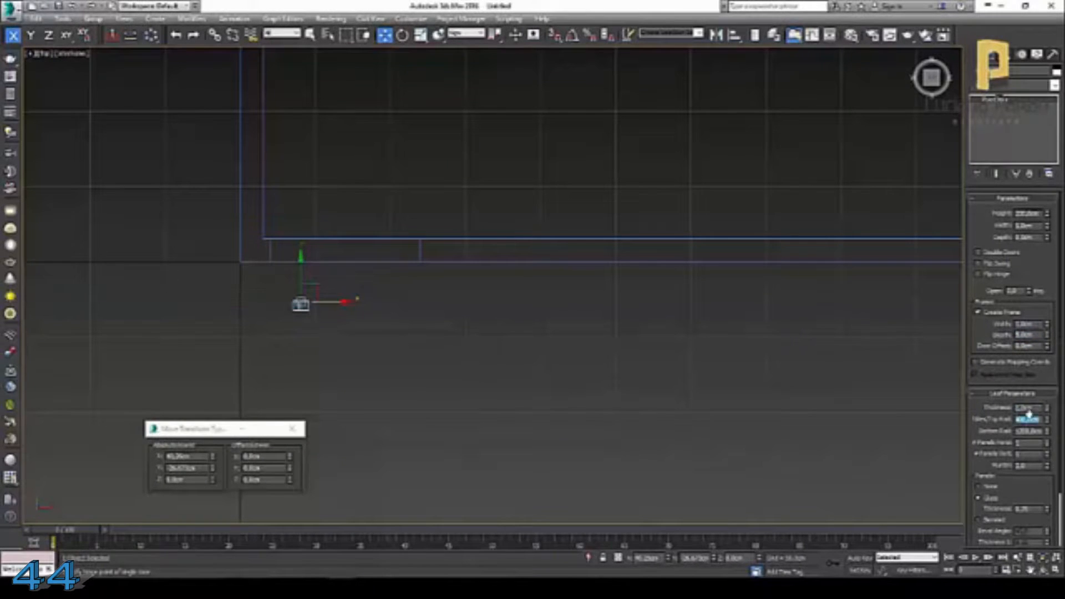
# - Adjust the pivot door's Stiles/Top Rail and increase its leaf thickness until the leaf is about as wide as the wall opening
pyautogui.click(623, 479)
pyautogui.click(1043, 569)
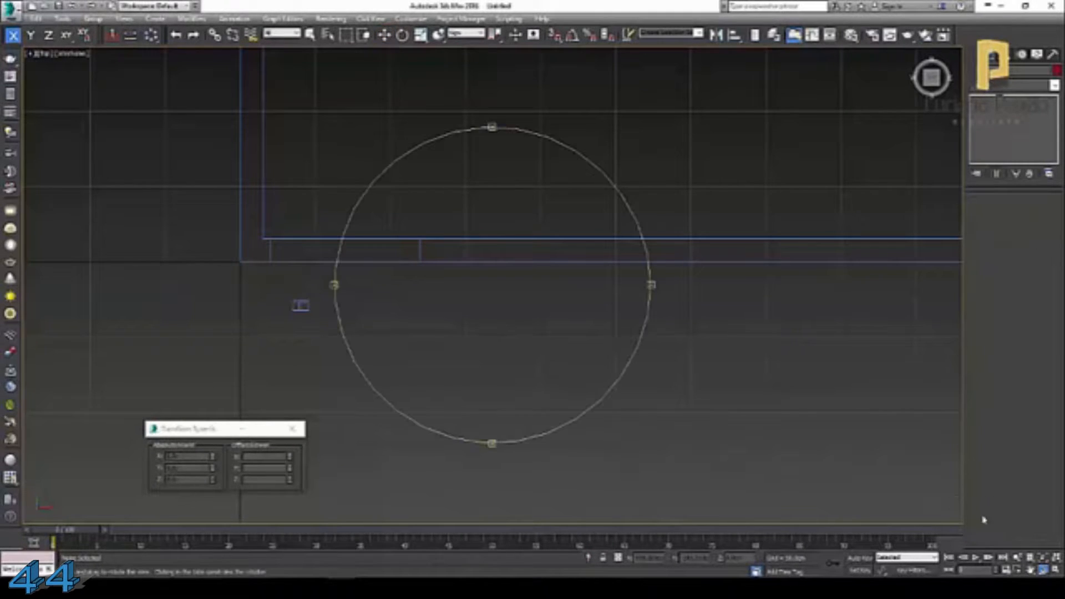
pyautogui.click(1043, 558)
pyautogui.moveTo(536, 390); pyautogui.dragTo(401, 402)
pyautogui.rightClick(401, 401)
pyautogui.click(349, 361)
pyautogui.scroll(2, 351, 362)
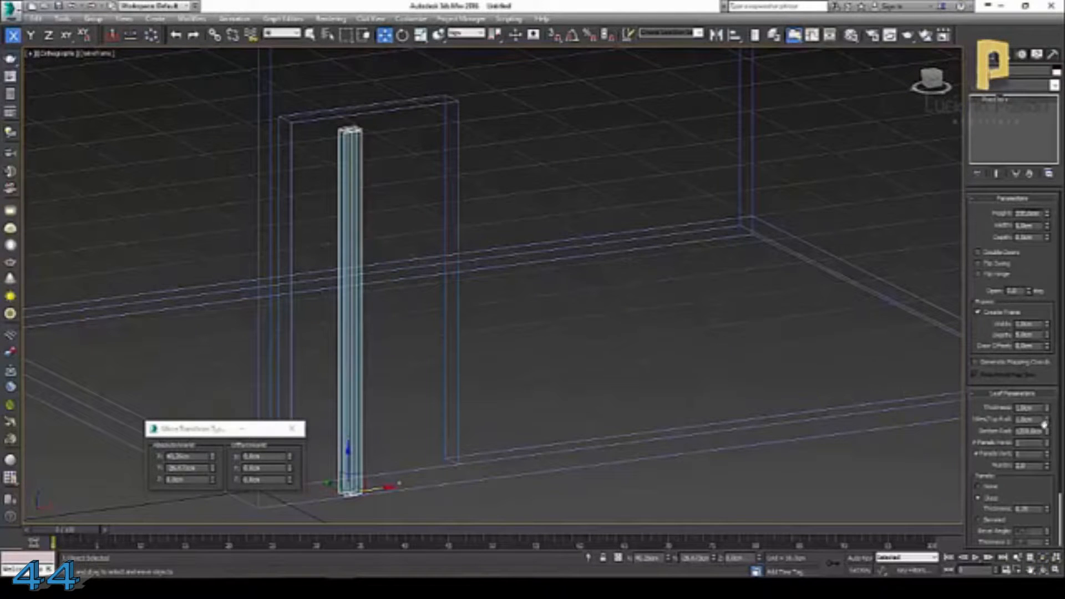
pyautogui.click(1047, 421)
pyautogui.moveTo(1049, 408); pyautogui.dragTo(1048, 354)
pyautogui.press('y')
# - Move the pivot door into the wall opening in the top view, centred within the wall thickness
pyautogui.press('t')
pyautogui.scroll(5, 509, 300)
pyautogui.scroll(5, 416, 221)
pyautogui.rightClick(383, 374)
pyautogui.click(431, 382)
pyautogui.scroll(5, 475, 347)
pyautogui.moveTo(337, 404); pyautogui.dragTo(495, 327)
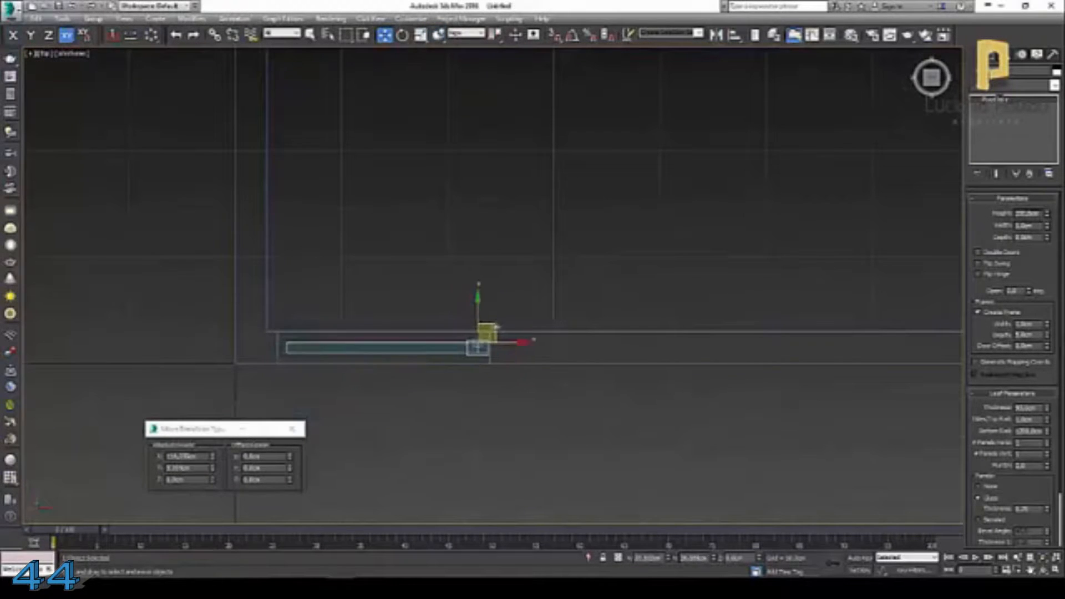
# - View the room from an angle facing the door and switch the viewport from wireframe to shaded display
pyautogui.click(1043, 570)
pyautogui.moveTo(477, 266); pyautogui.dragTo(532, 228)
pyautogui.rightClick(331, 147)
pyautogui.click(108, 57)
pyautogui.click(133, 74)
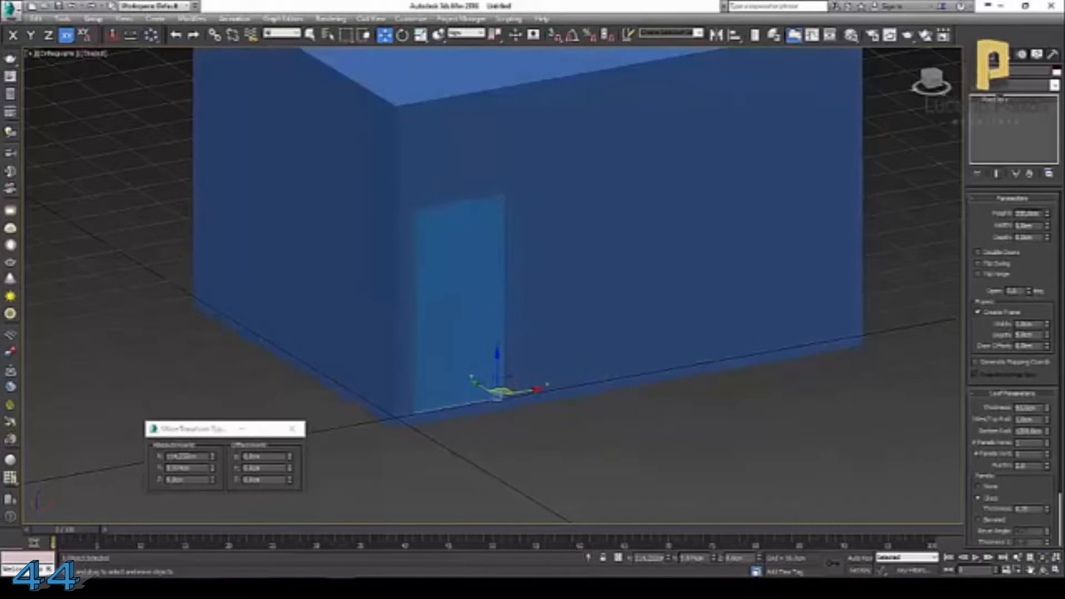
# - Start merging an external 3ds Max file and browse the scenes folder, checking file thumbnails for a suitable model
pyautogui.click(11, 8)
pyautogui.moveTo(42, 163)
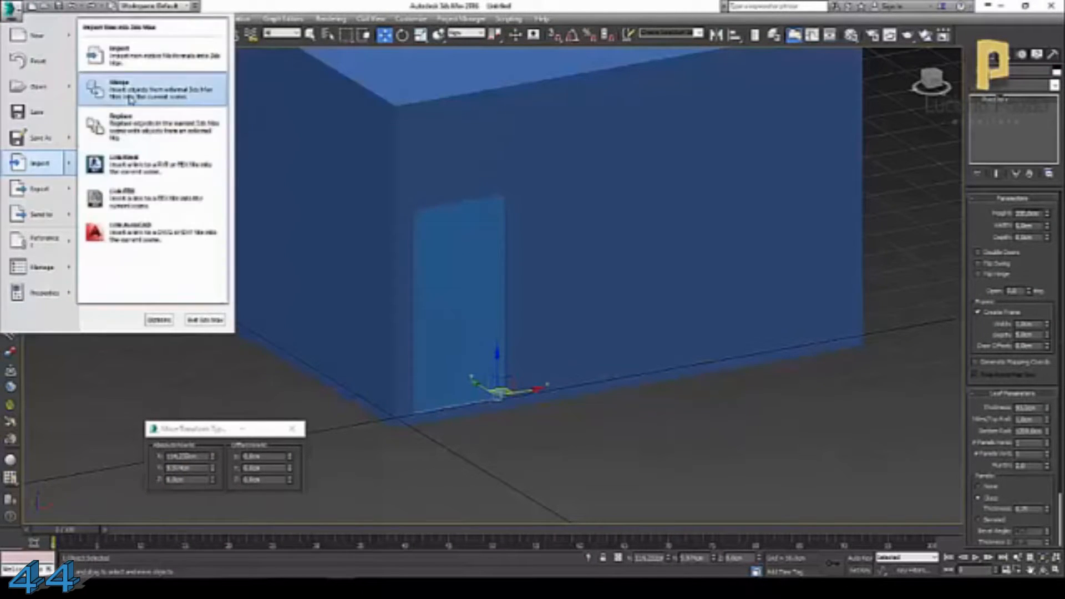
pyautogui.click(114, 88)
pyautogui.click(123, 115)
pyautogui.click(122, 105)
pyautogui.click(125, 86)
pyautogui.click(123, 104)
pyautogui.scroll(-1, 124, 111)
pyautogui.click(123, 168)
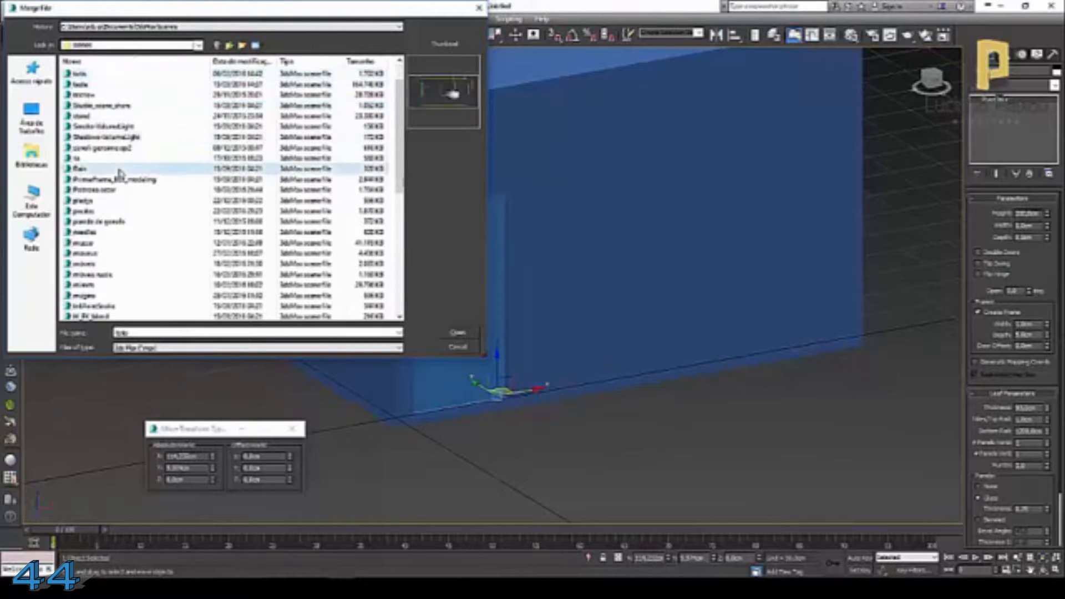
pyautogui.click(119, 179)
pyautogui.click(121, 212)
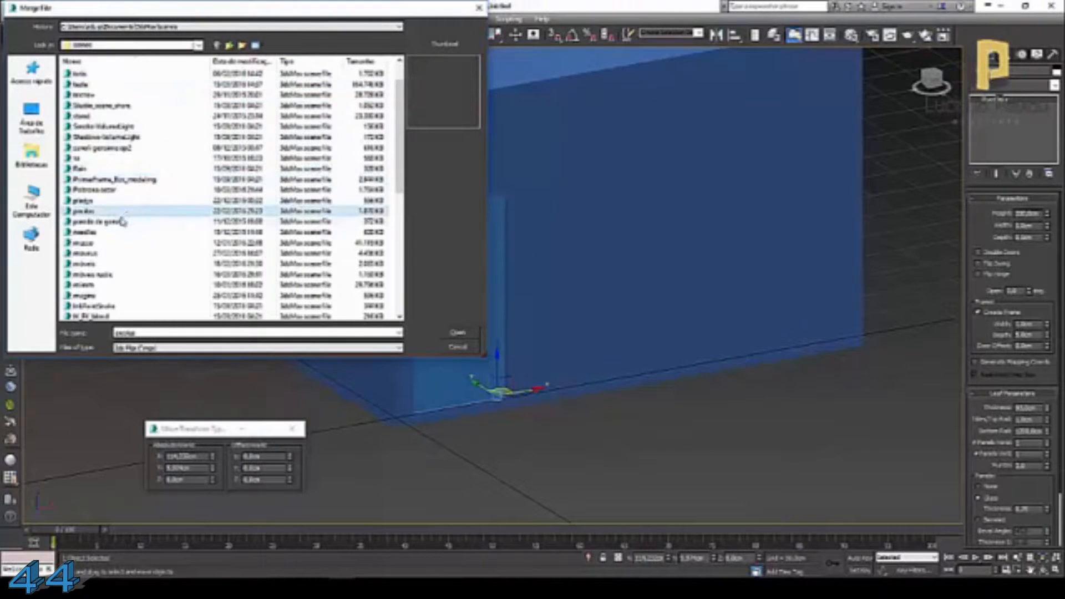
pyautogui.click(131, 232)
pyautogui.scroll(-1, 131, 232)
pyautogui.click(109, 234)
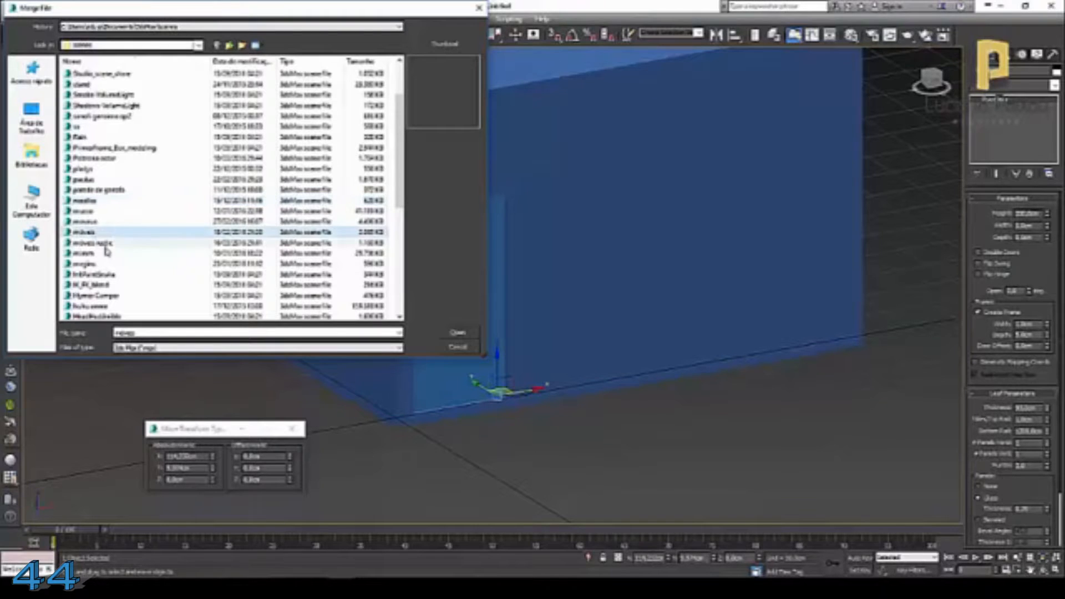
pyautogui.click(102, 244)
pyautogui.click(96, 253)
pyautogui.scroll(-4, 125, 268)
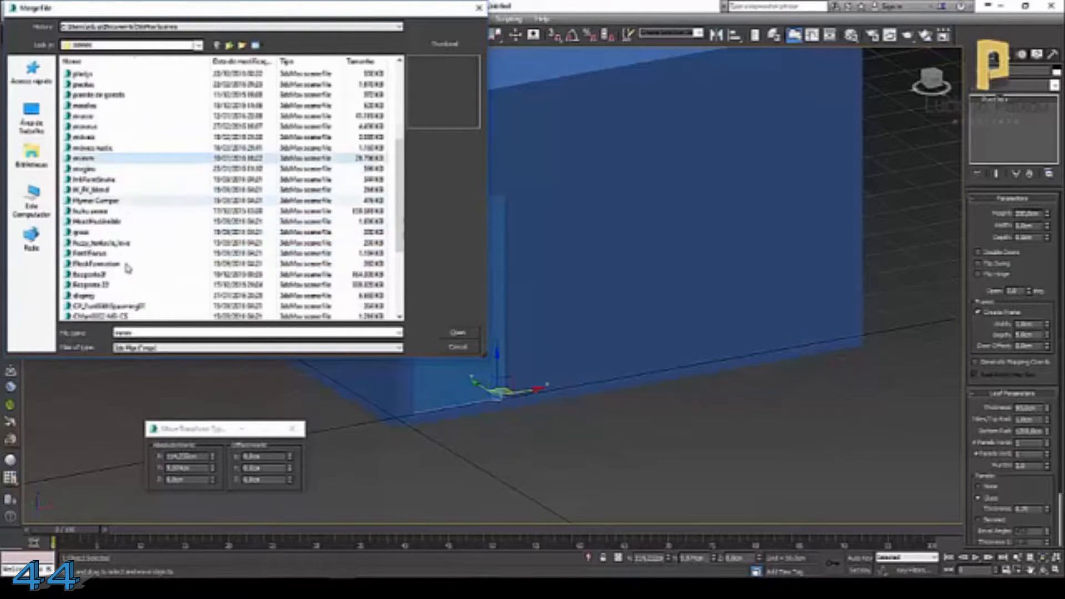
pyautogui.scroll(-2, 125, 264)
pyautogui.click(100, 252)
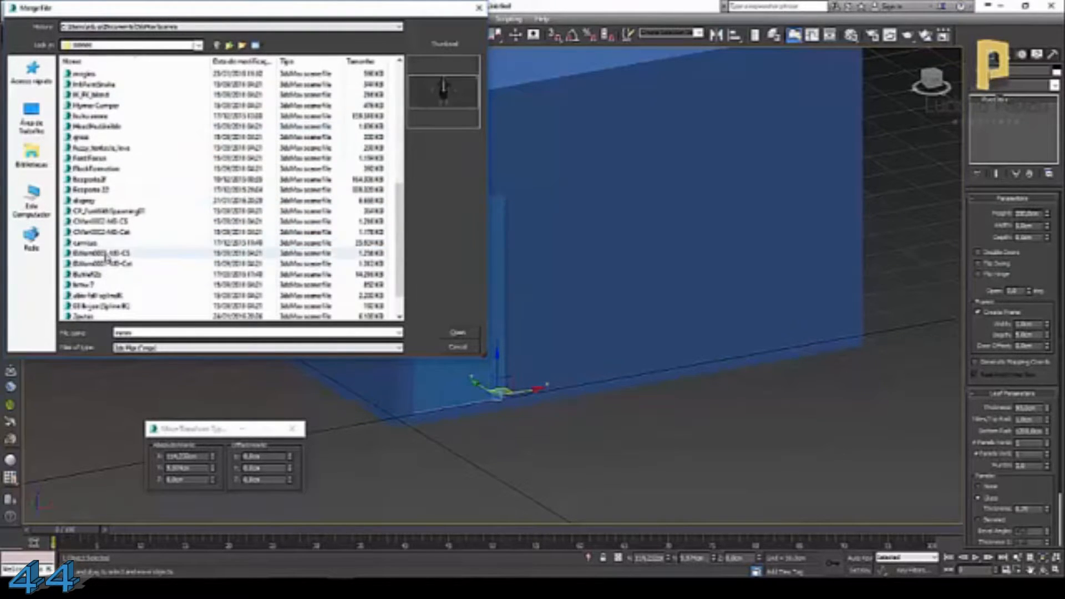
pyautogui.click(99, 244)
pyautogui.click(115, 233)
pyautogui.click(110, 223)
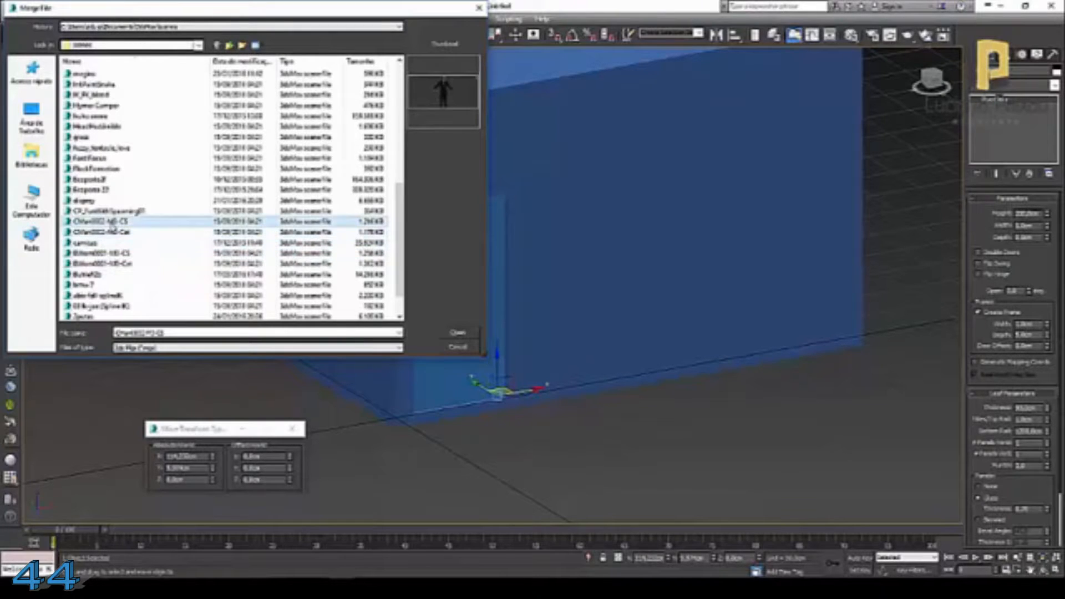
pyautogui.scroll(-1, 131, 252)
pyautogui.click(100, 234)
pyautogui.click(99, 224)
pyautogui.click(127, 263)
pyautogui.click(107, 284)
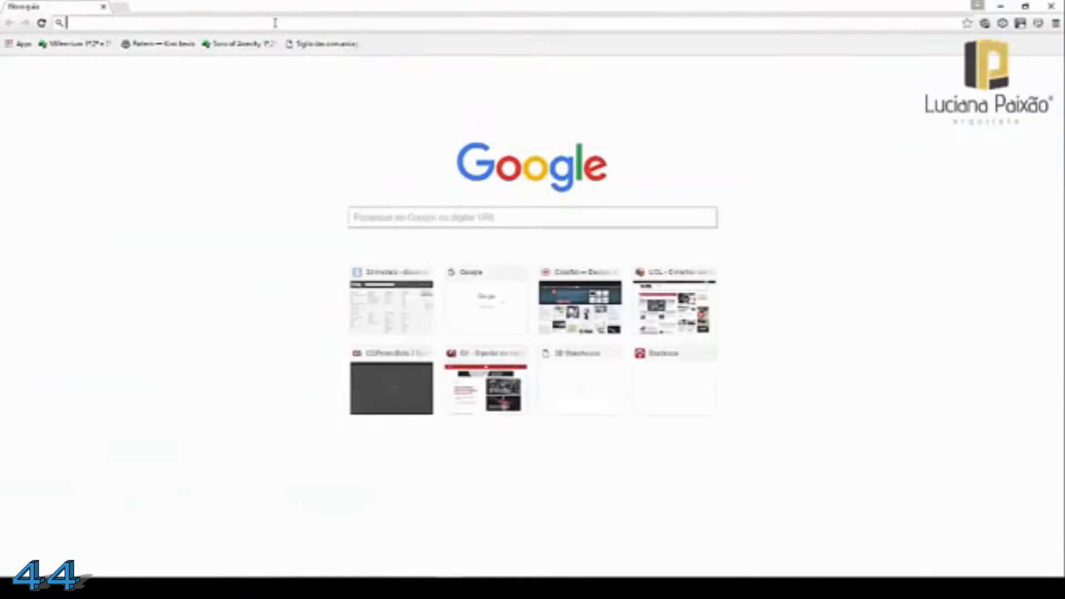
# - Open 3dsky.org in the web browser, dismiss the notification and show the free 3D models
pyautogui.click(398, 307)
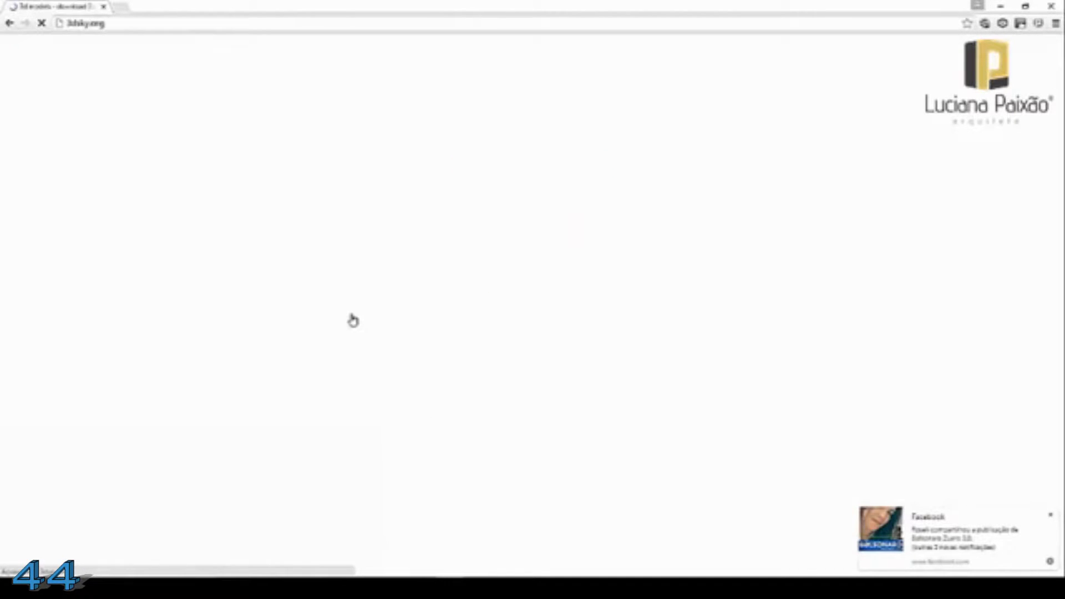
pyautogui.click(1050, 516)
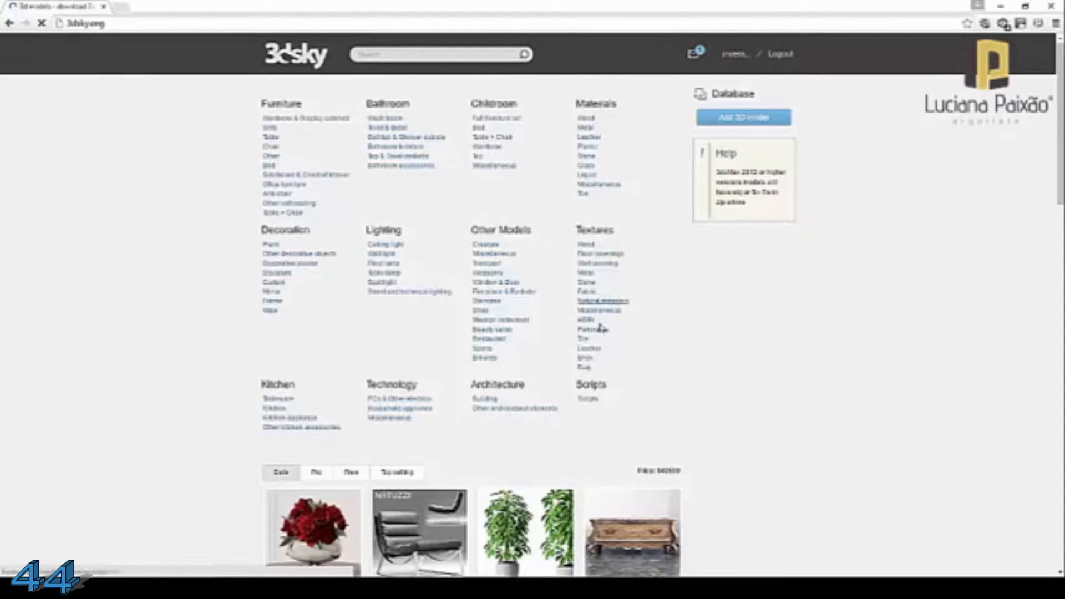
pyautogui.scroll(-2, 474, 168)
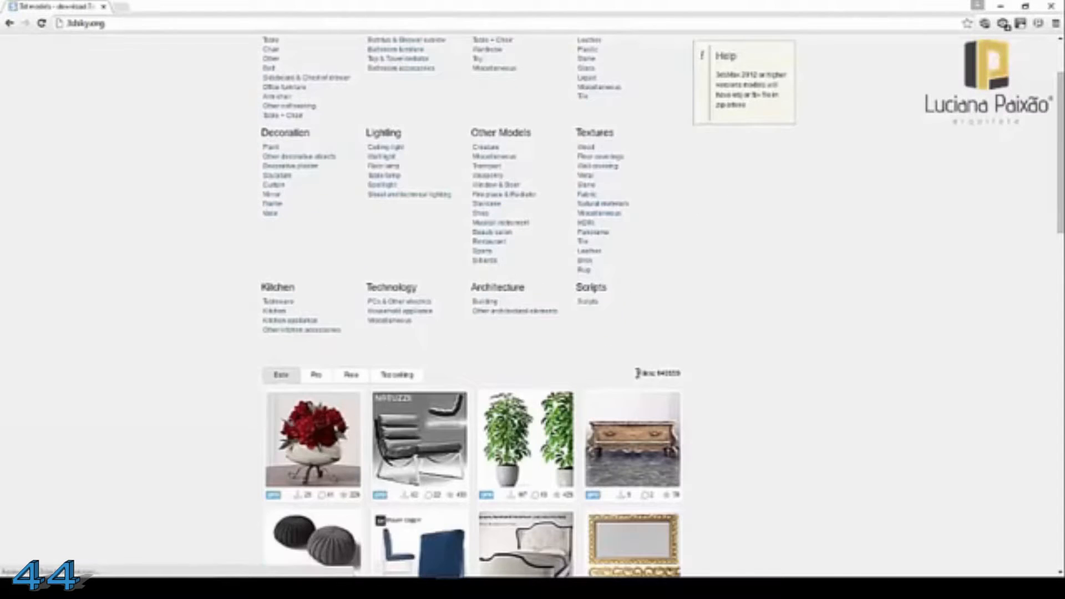
pyautogui.click(349, 376)
# - Look through the first page of free models and their enlarged previews
pyautogui.scroll(-8, 523, 380)
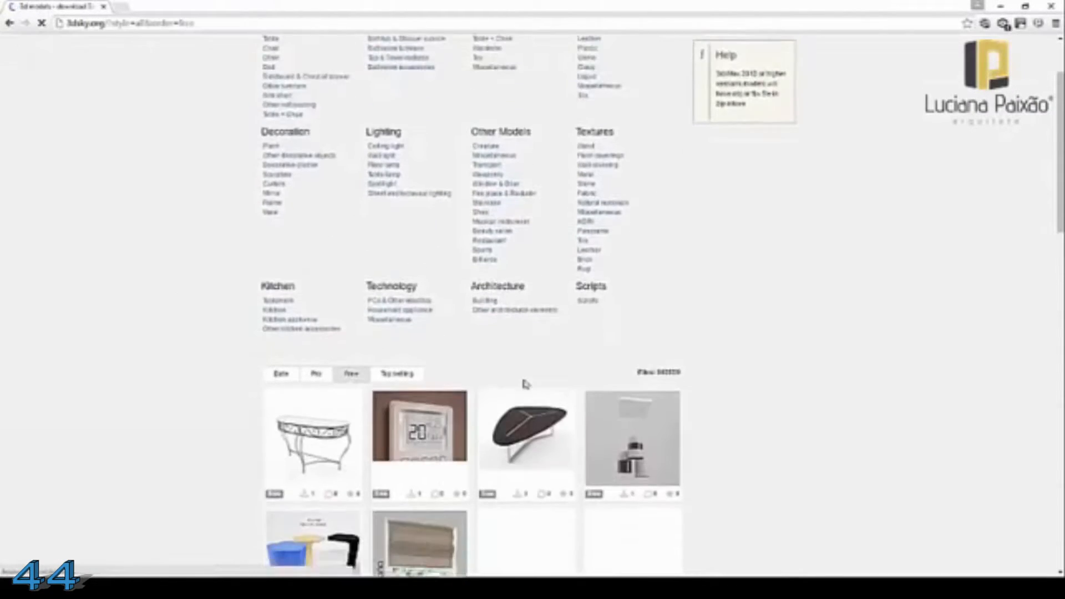
pyautogui.scroll(-1, 945, 412)
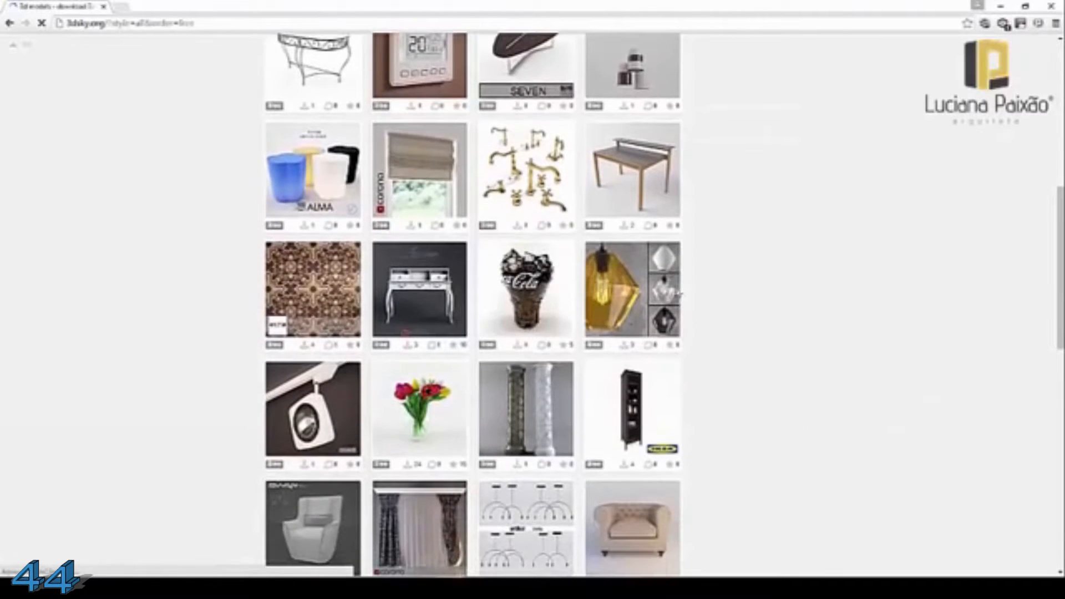
pyautogui.scroll(-2, 469, 309)
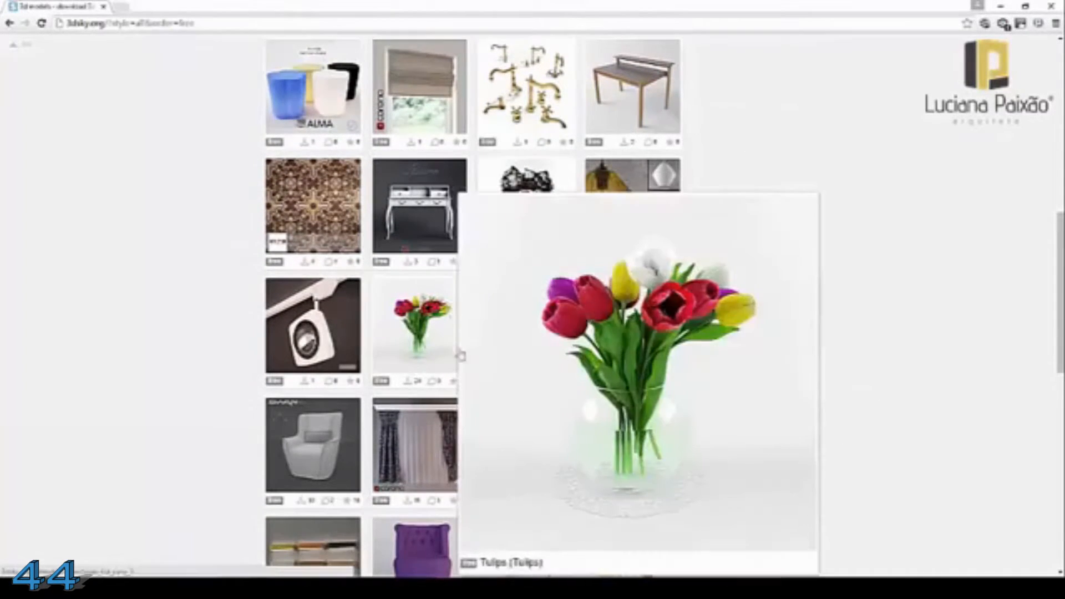
pyautogui.scroll(-3, 469, 309)
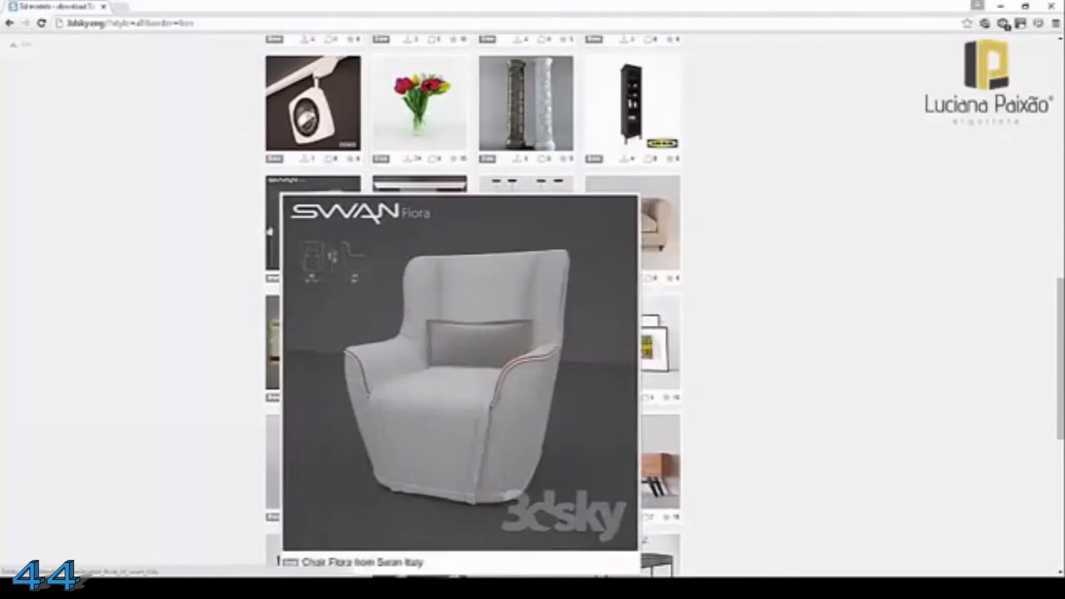
pyautogui.scroll(-4, 554, 310)
pyautogui.scroll(1, 555, 277)
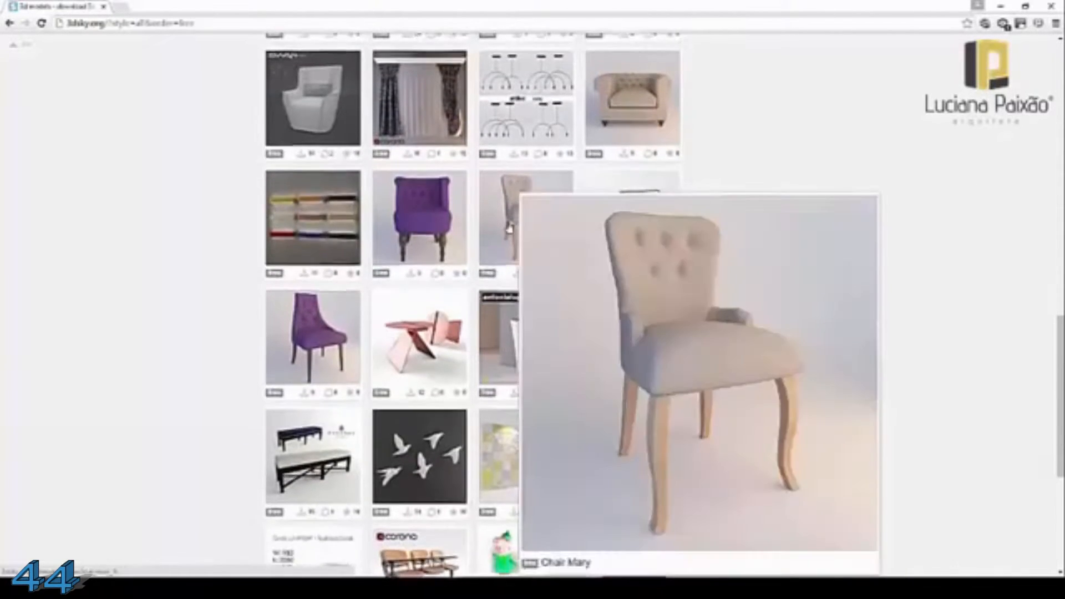
pyautogui.scroll(-5, 405, 345)
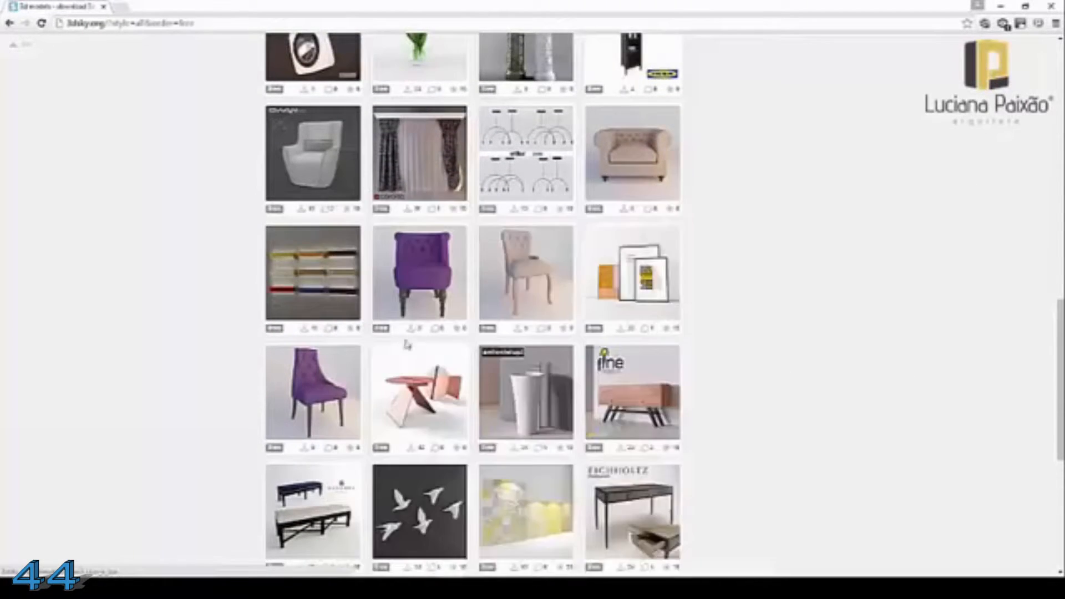
pyautogui.scroll(-2, 579, 350)
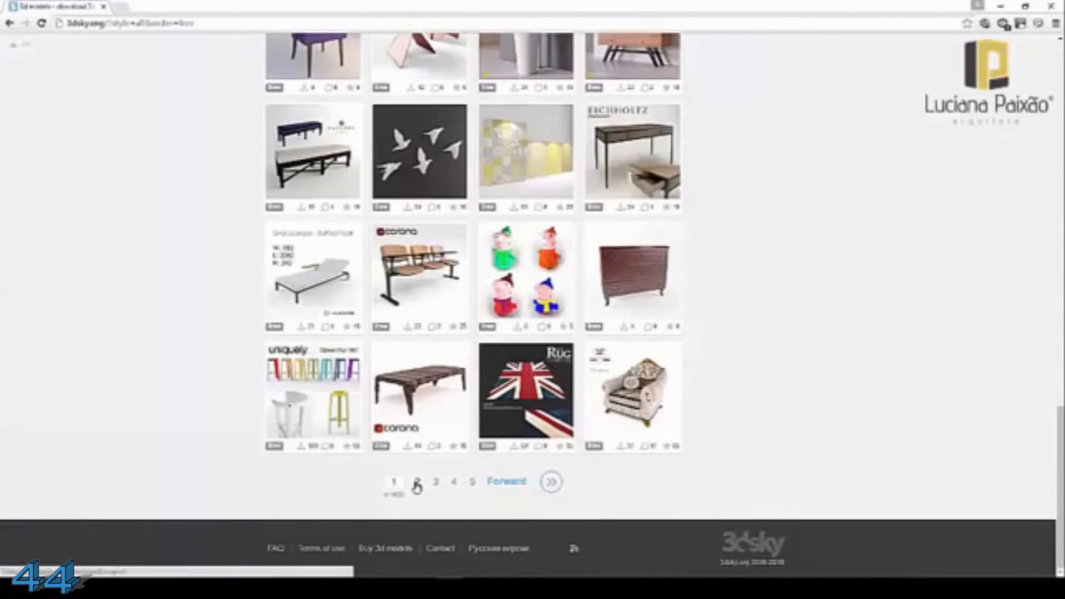
# - From the second page of the model listing, open CHEST MASH FineObjects and download the model
pyautogui.scroll(-4, 488, 443)
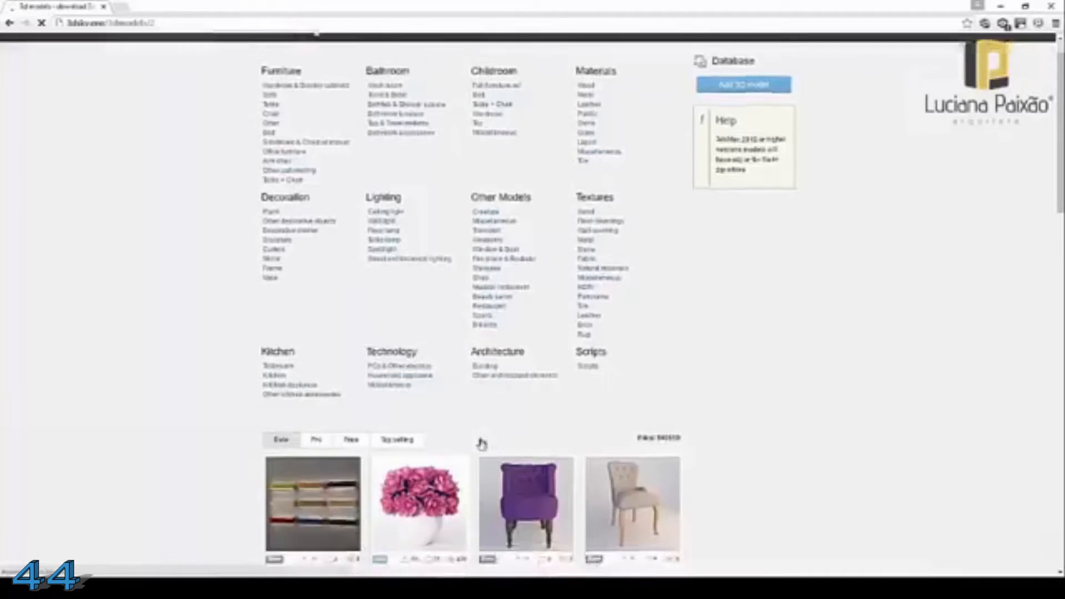
pyautogui.scroll(-5, 690, 392)
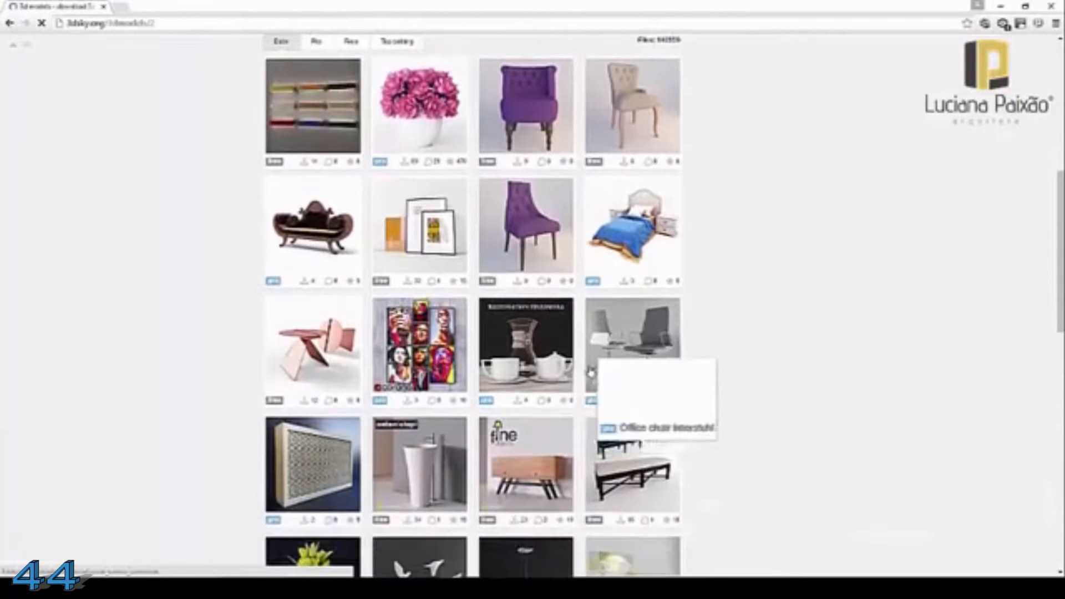
pyautogui.scroll(-3, 691, 392)
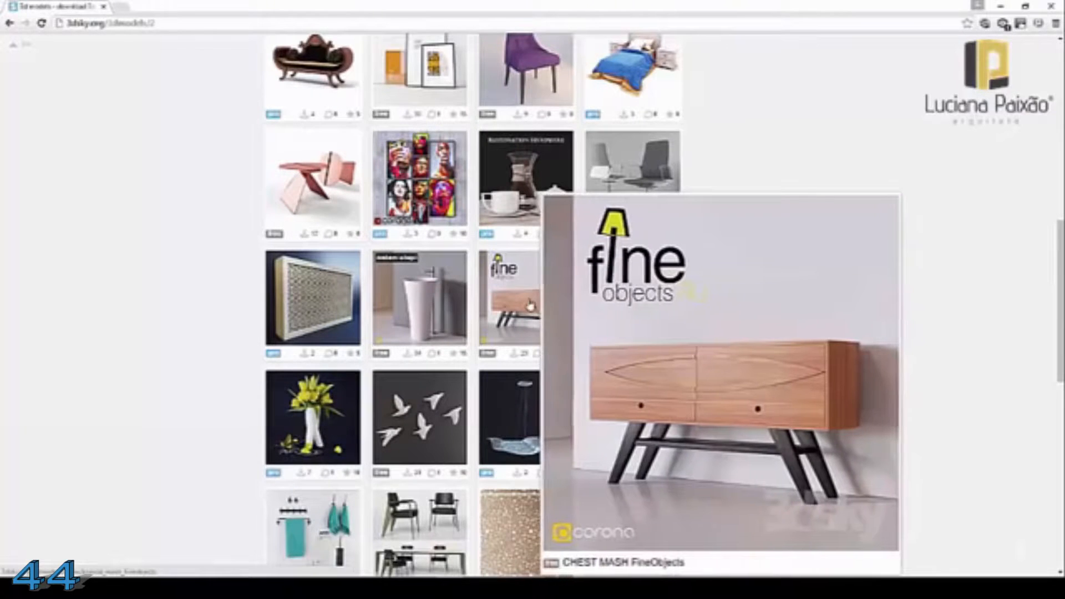
pyautogui.scroll(-2, 984, 386)
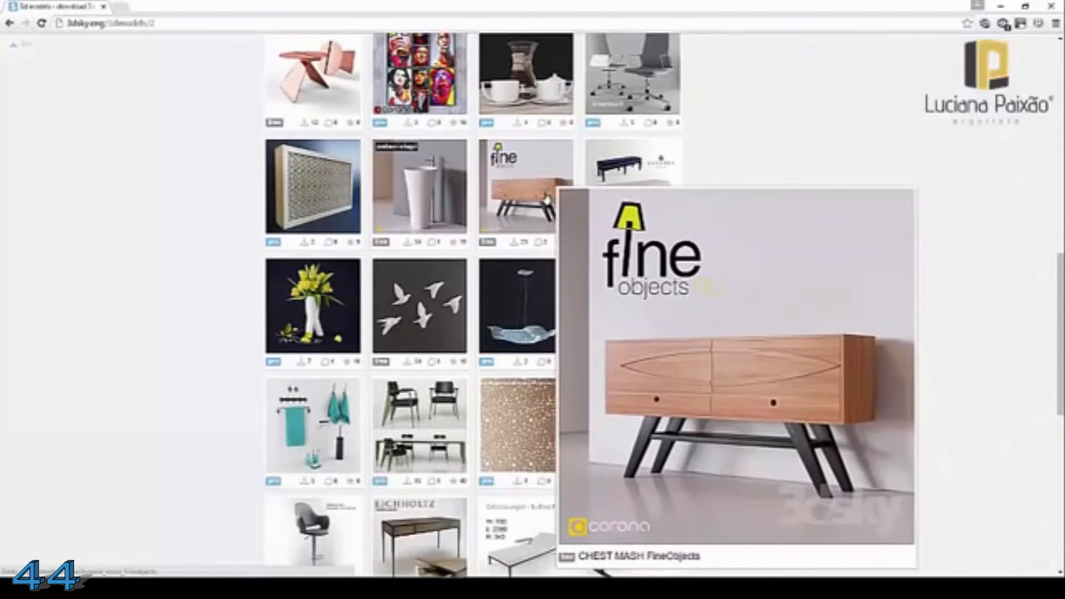
pyautogui.click(548, 197)
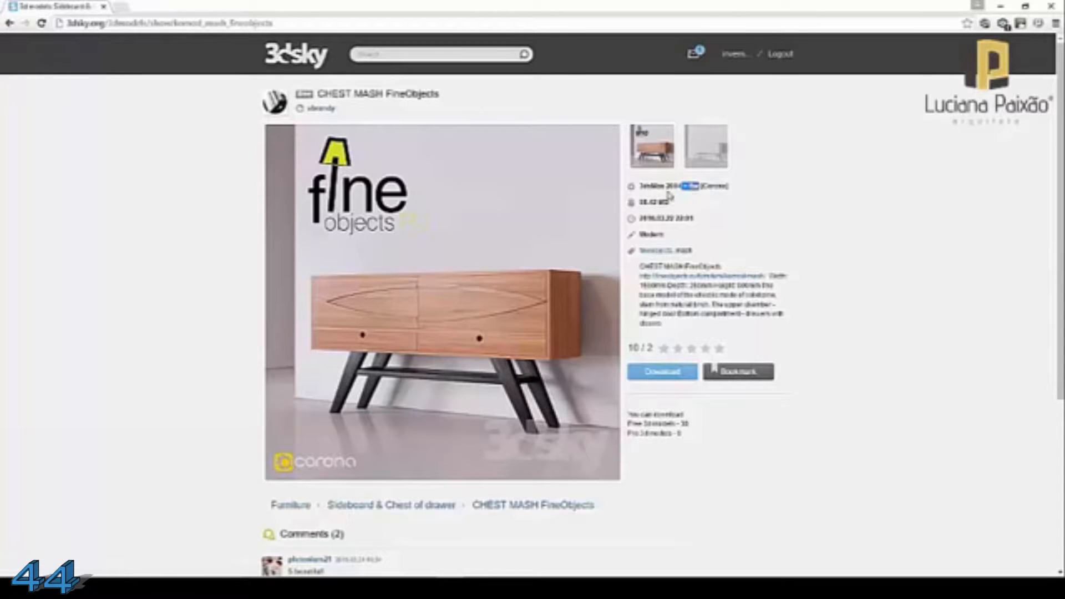
pyautogui.click(678, 371)
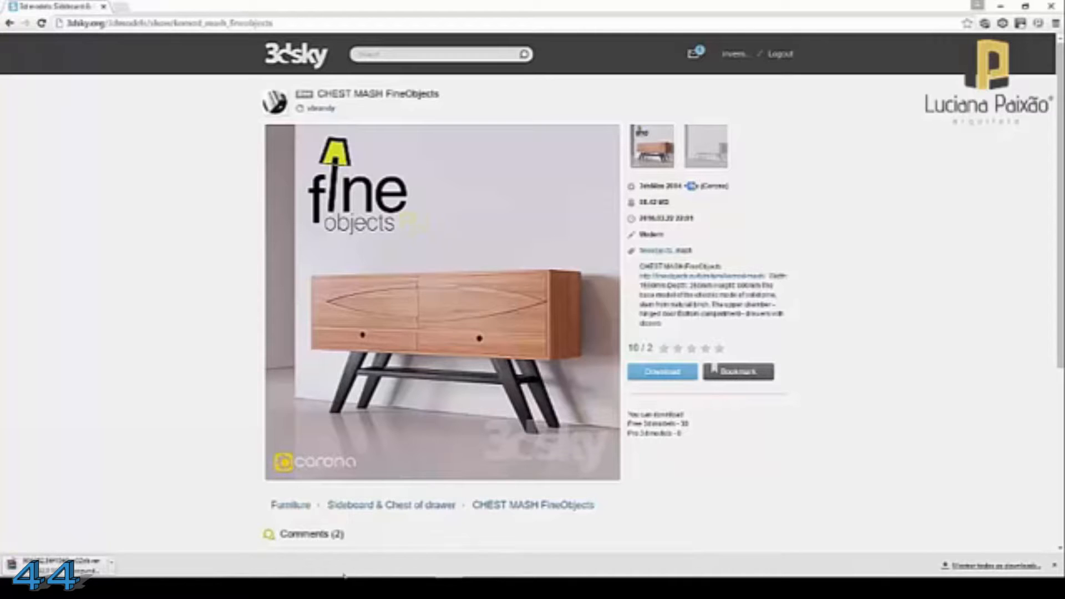
# - Switch back to 3ds Max and look through the scene files in the Merge File dialog again
pyautogui.moveTo(339, 588)
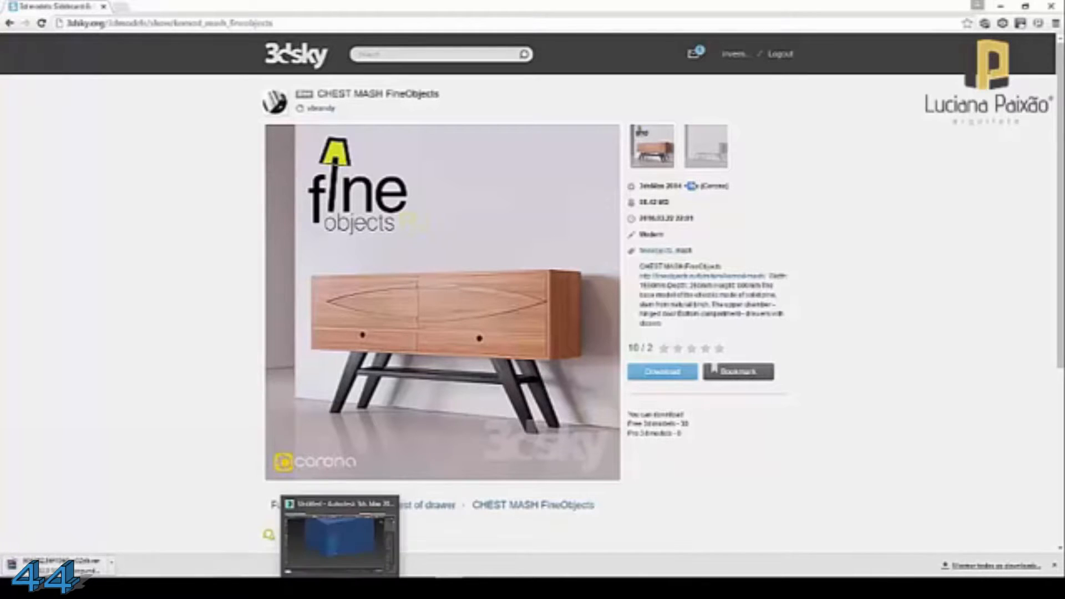
pyautogui.click(345, 568)
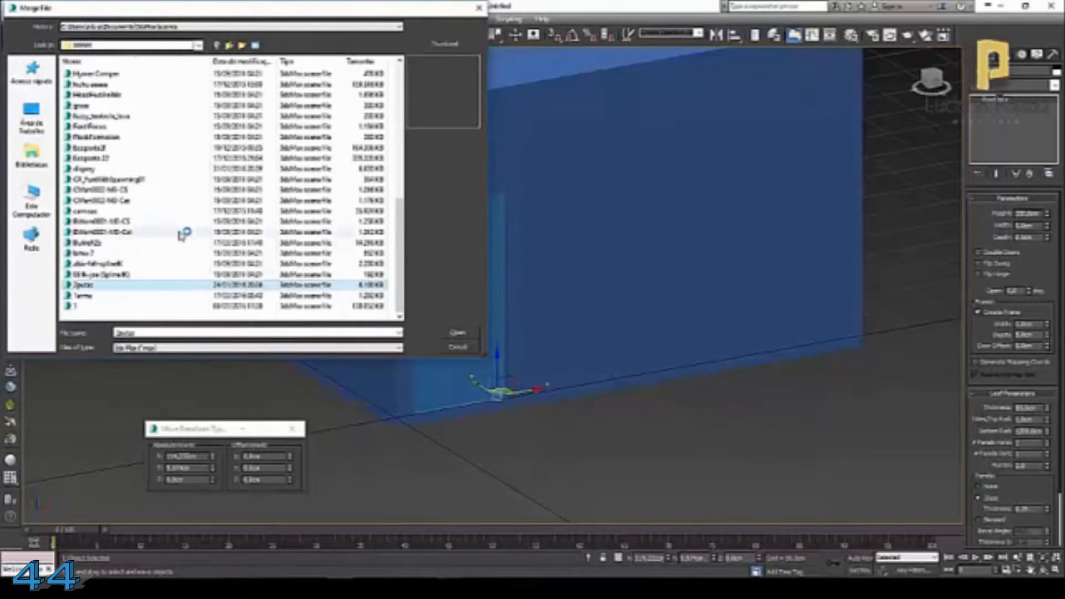
pyautogui.click(97, 307)
pyautogui.scroll(2, 118, 174)
pyautogui.scroll(6, 119, 174)
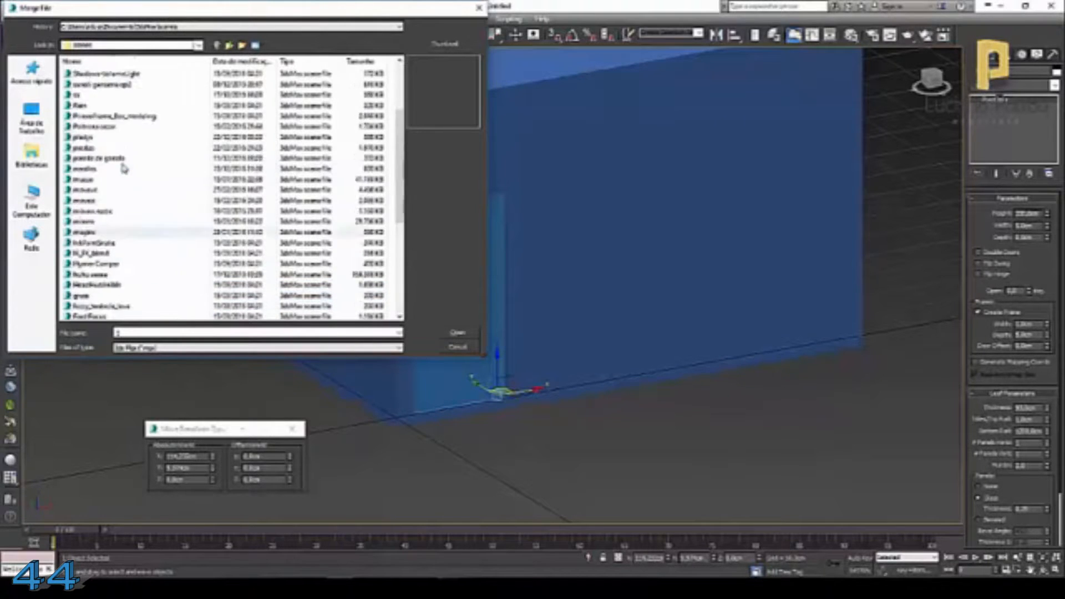
pyautogui.click(110, 94)
pyautogui.click(128, 105)
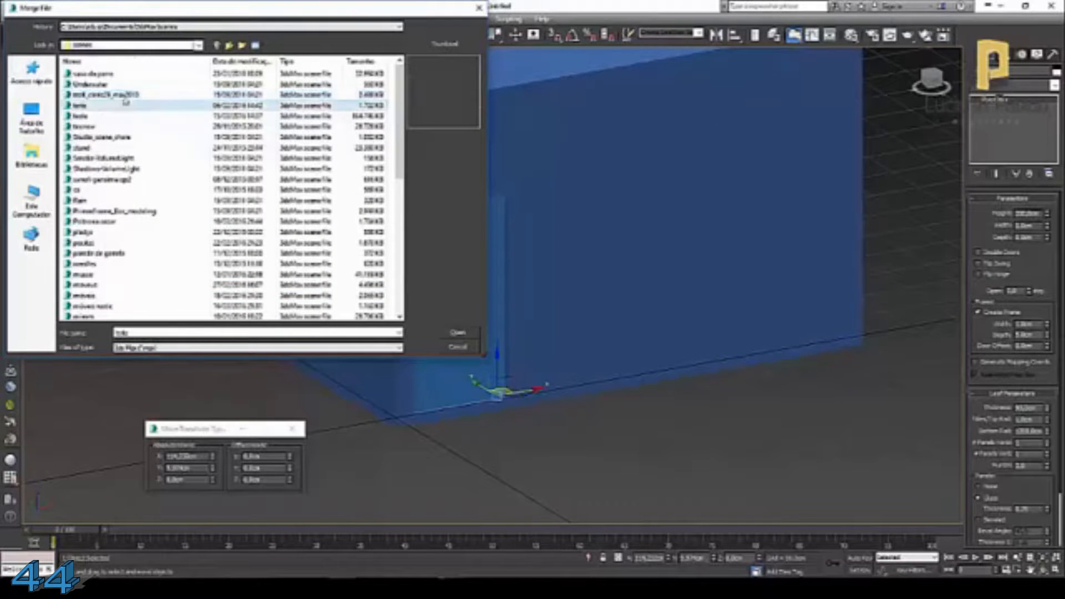
# - Open the "vaso" scene file at the head of the list and merge its second listed object into the scene
pyautogui.click(114, 75)
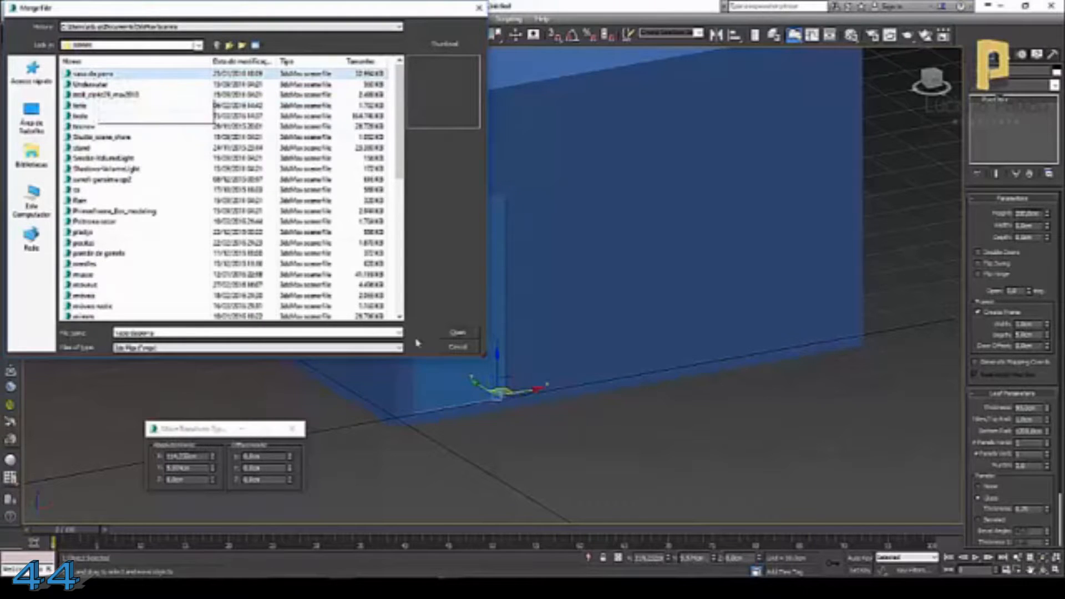
pyautogui.click(458, 332)
pyautogui.click(475, 202)
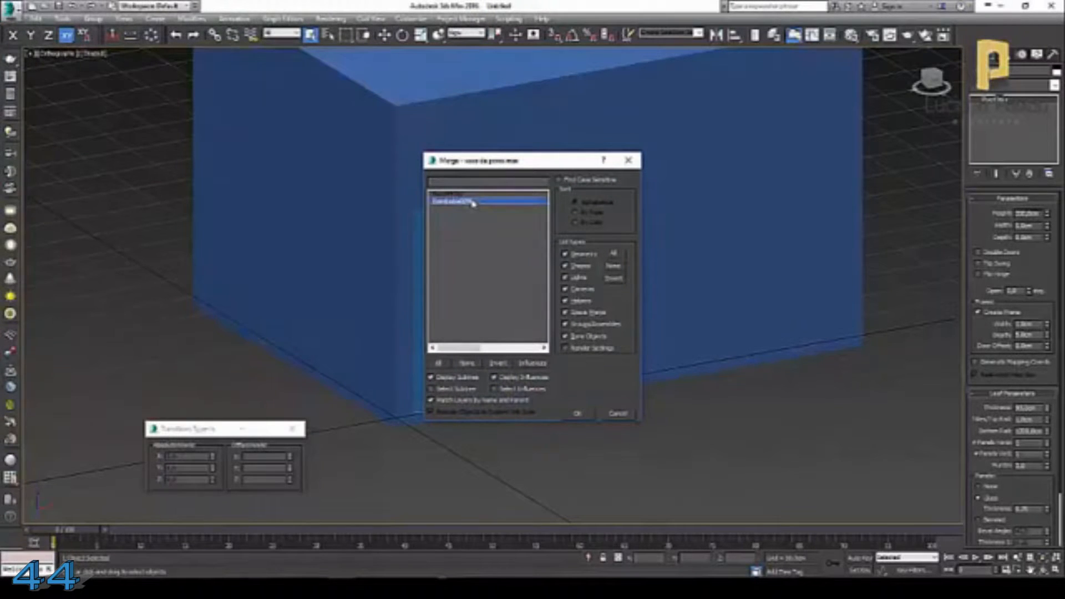
pyautogui.click(579, 414)
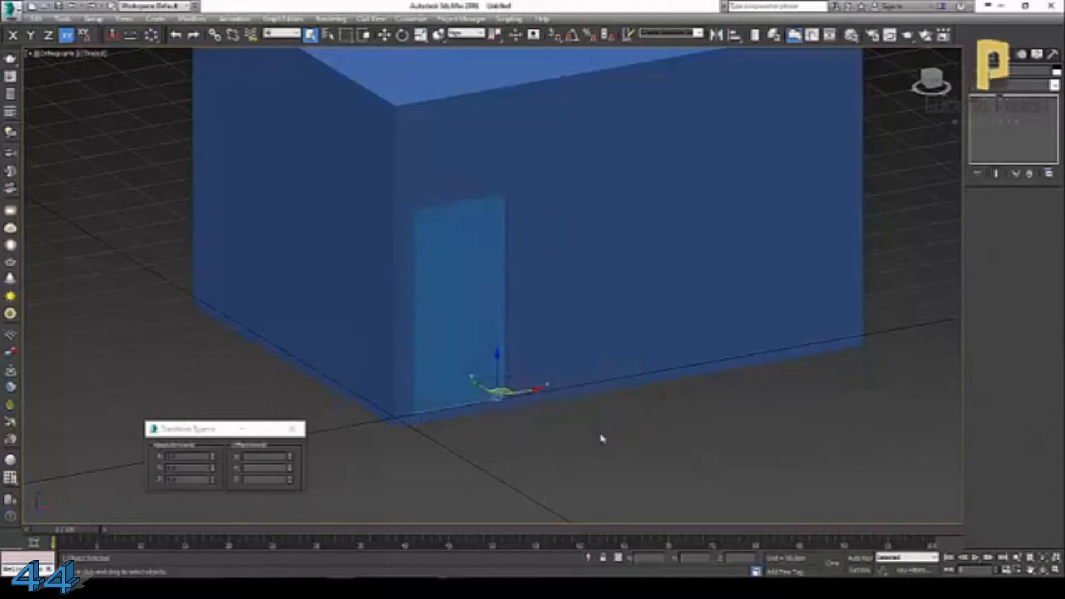
# - Examine the whole room and the newly merged object from outside, with nothing left selected
pyautogui.click(883, 494)
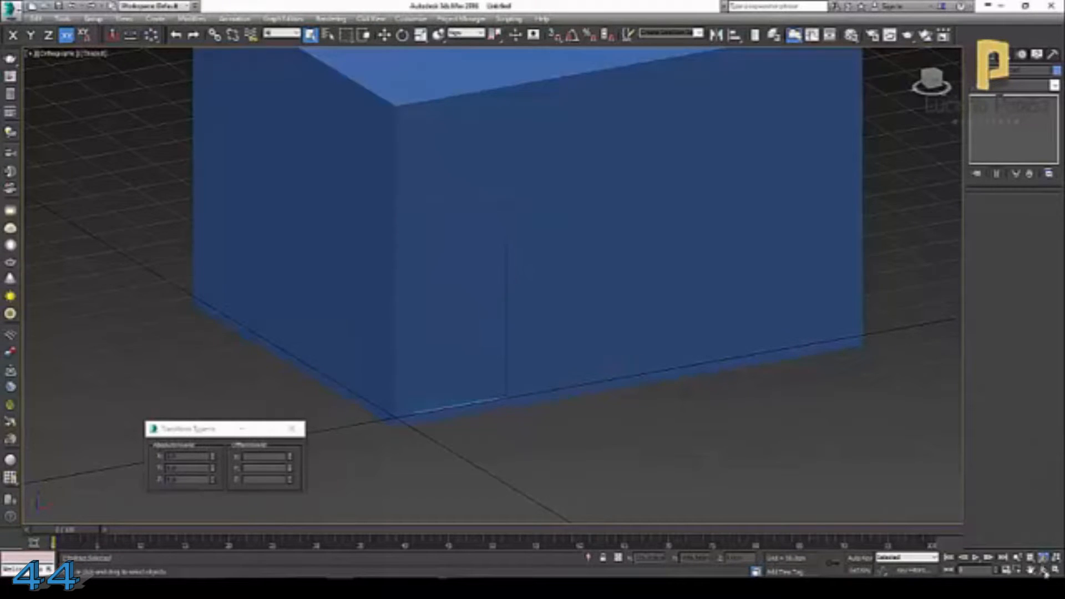
pyautogui.click(1045, 572)
pyautogui.moveTo(530, 328); pyautogui.dragTo(507, 310)
pyautogui.scroll(-4, 476, 309)
pyautogui.scroll(-6, 485, 318)
pyautogui.rightClick(509, 328)
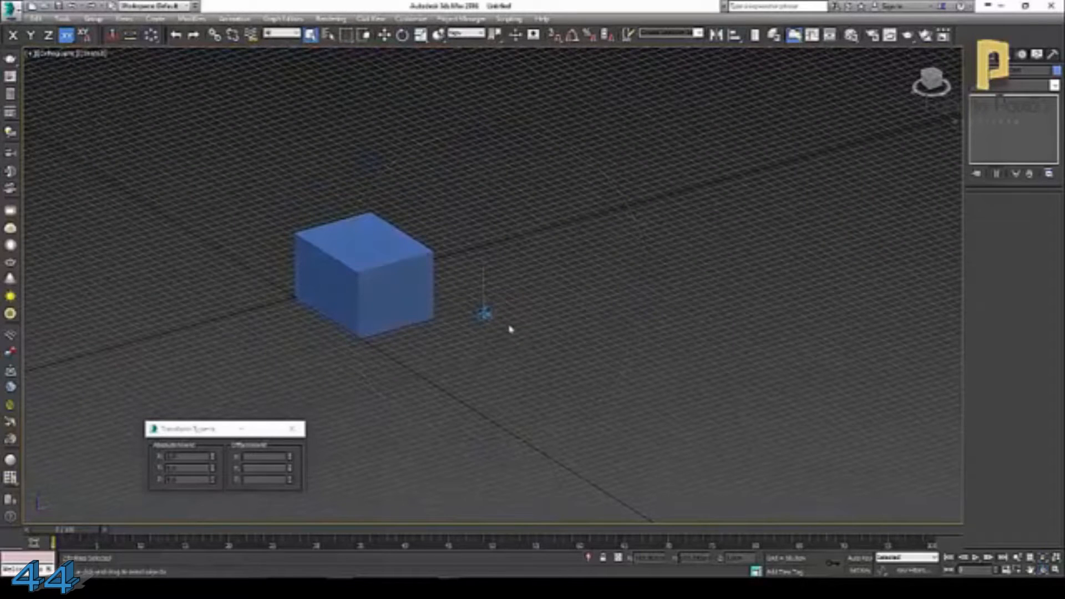
pyautogui.click(512, 328)
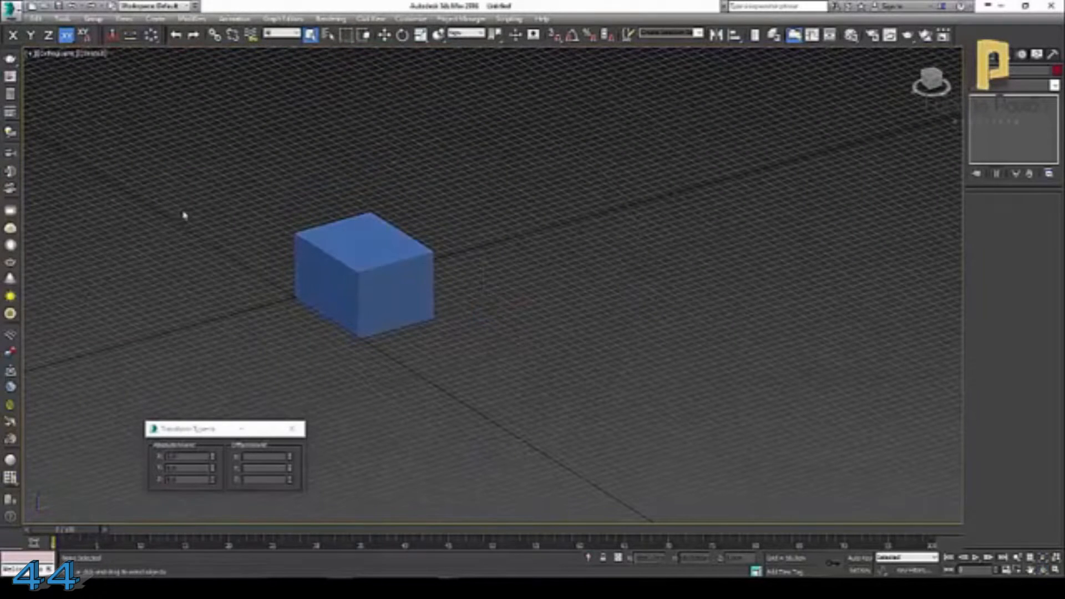
# - Try the Graphite and Color Pencil stylized display modes in the viewport
pyautogui.click(91, 55)
pyautogui.moveTo(172, 194)
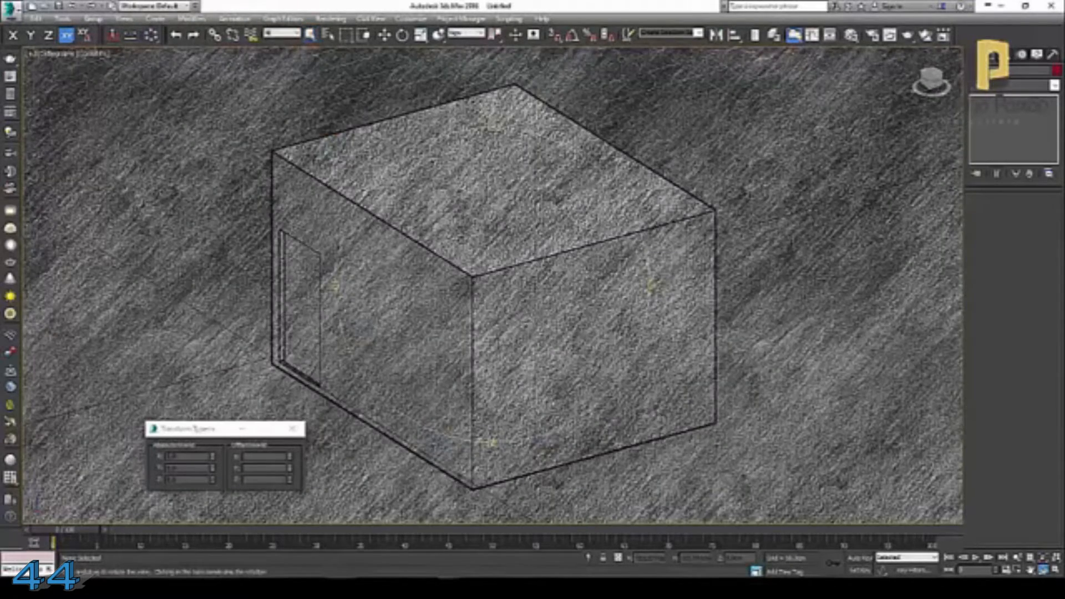
pyautogui.keyDown('alt'); pyautogui.moveTo(524, 319); pyautogui.dragTo(579, 274, button='middle'); pyautogui.keyUp('alt')
pyautogui.click(98, 55)
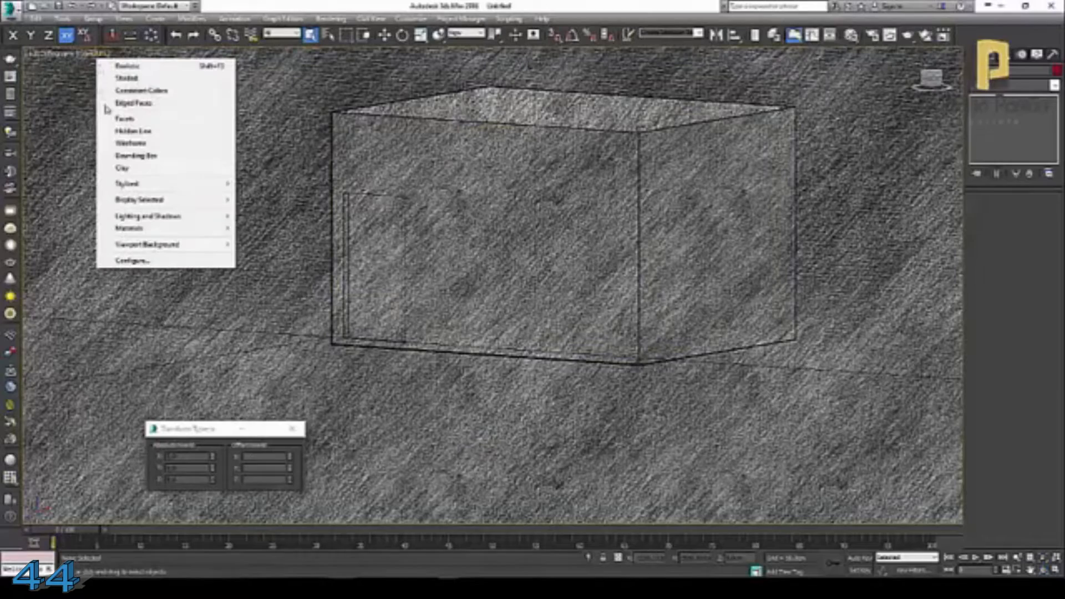
pyautogui.moveTo(157, 189)
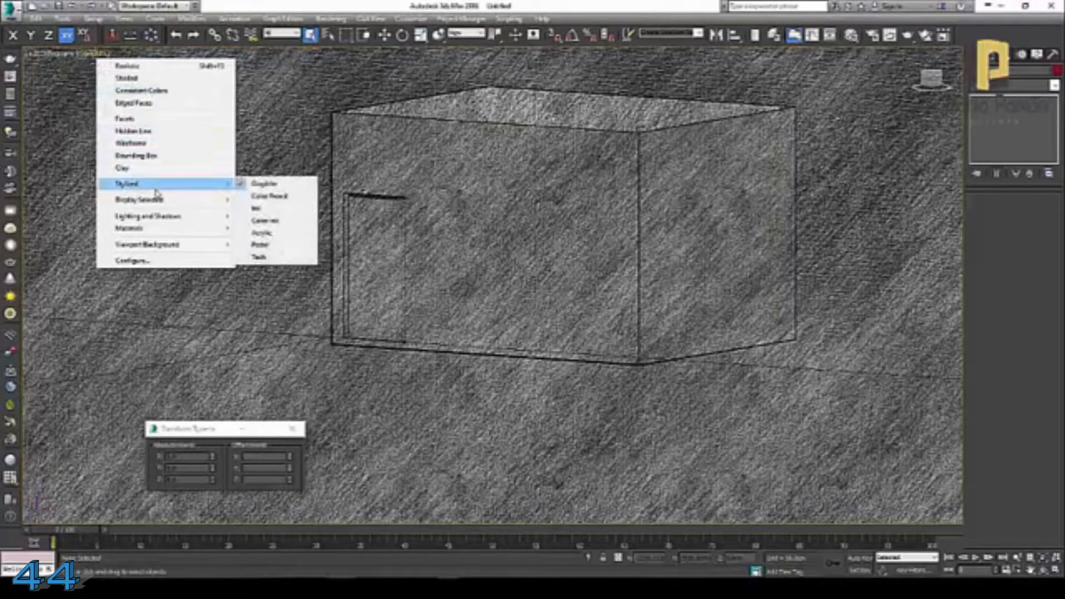
pyautogui.click(269, 196)
# - Switch the viewport's stylized display mode to Ink
pyautogui.click(102, 55)
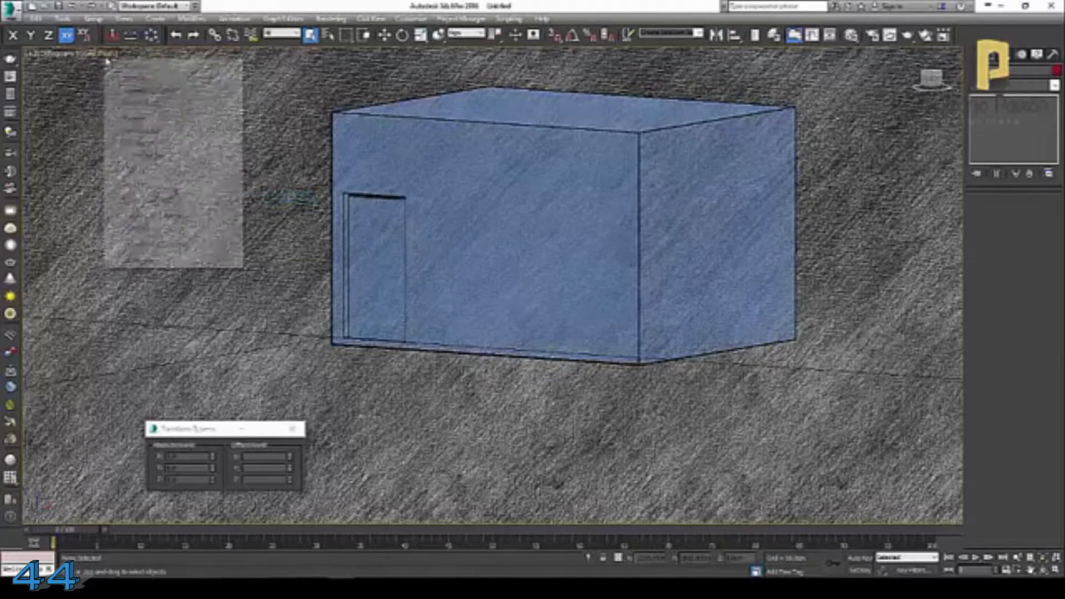
pyautogui.moveTo(237, 186)
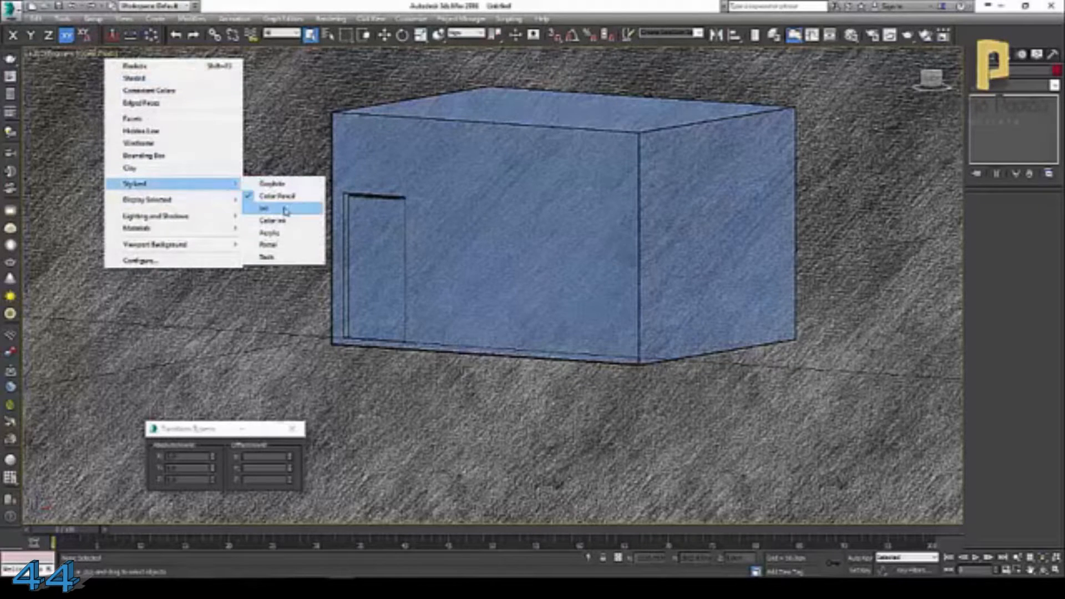
pyautogui.click(277, 208)
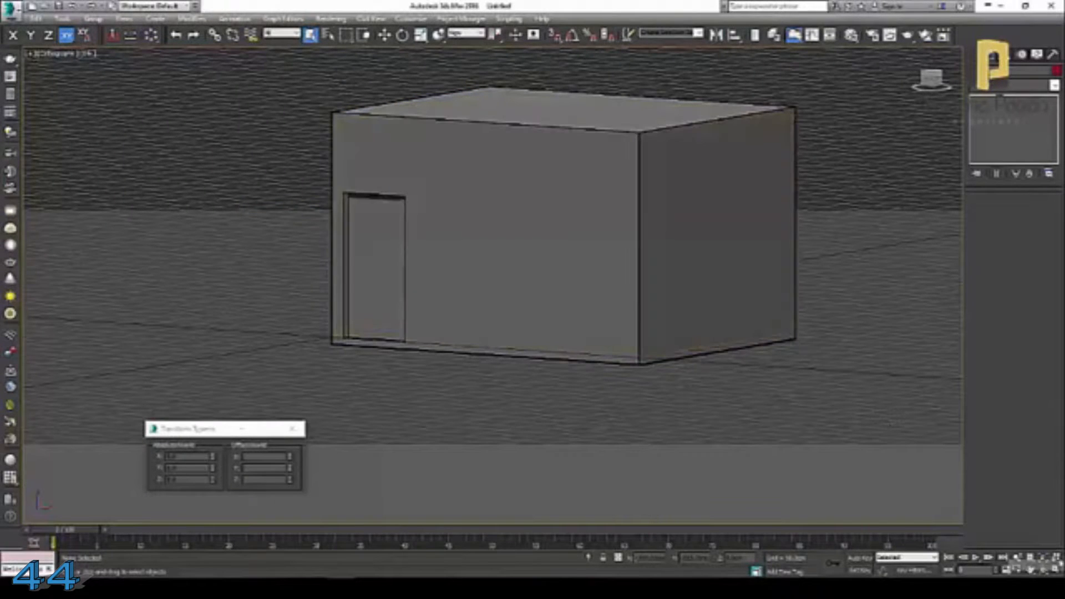
# - Hide the room's ceiling so the interior can be seen from above
pyautogui.click(1044, 569)
pyautogui.moveTo(537, 255); pyautogui.dragTo(488, 280)
pyautogui.rightClick(507, 290)
pyautogui.click(423, 234)
pyautogui.rightClick(419, 233)
pyautogui.click(446, 200)
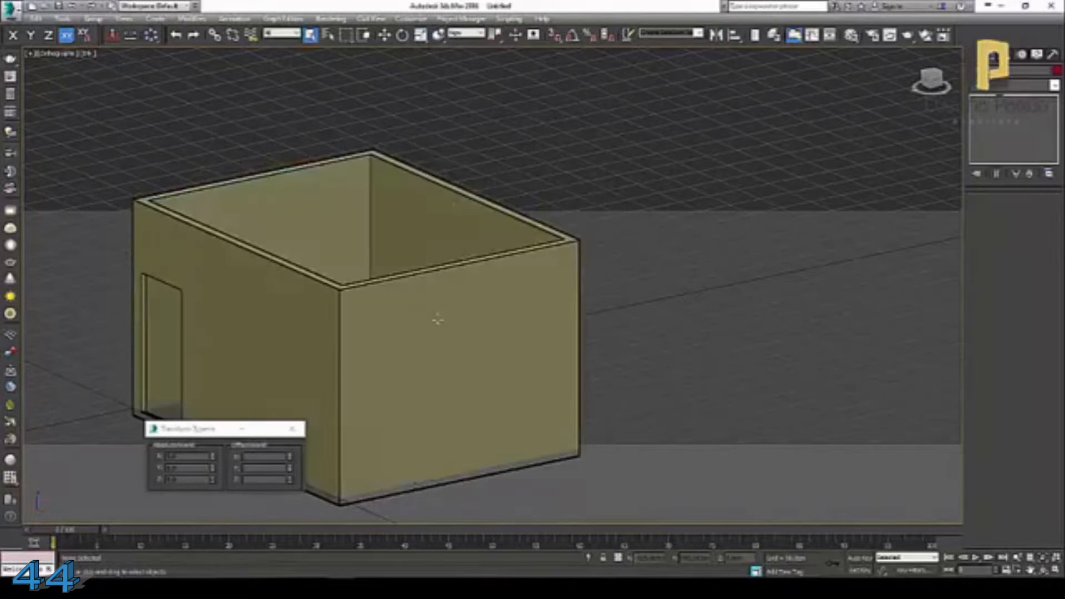
# - Change the viewport's stylized display mode to Color Ink
pyautogui.hotkey('ctrl', 'r')
pyautogui.moveTo(531, 341); pyautogui.dragTo(550, 322)
pyautogui.rightClick(551, 322)
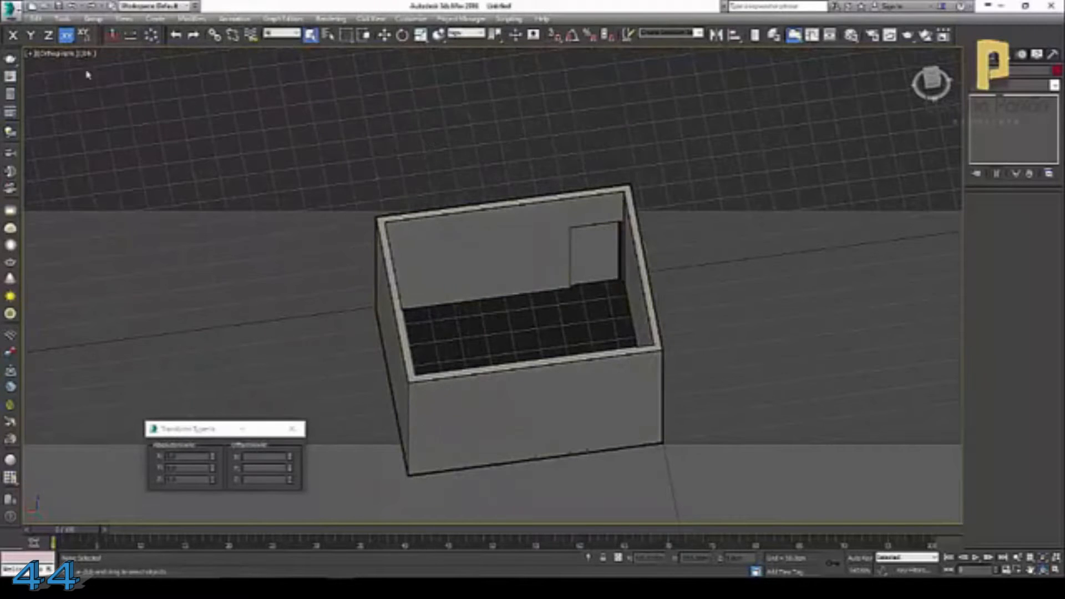
pyautogui.click(86, 54)
pyautogui.moveTo(207, 202)
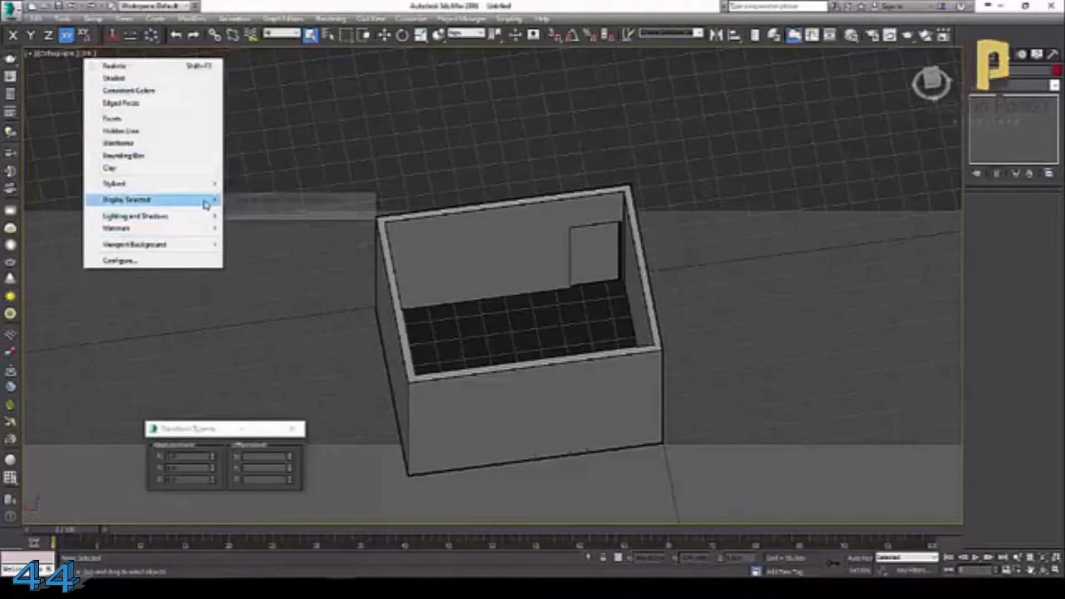
pyautogui.click(261, 220)
# - Inspect the open room in Color Ink and switch the viewport display to the Tech style
pyautogui.click(1044, 571)
pyautogui.moveTo(465, 248); pyautogui.dragTo(560, 155)
pyautogui.moveTo(560, 155); pyautogui.dragTo(366, 387, button='middle')
pyautogui.scroll(2, 391, 378)
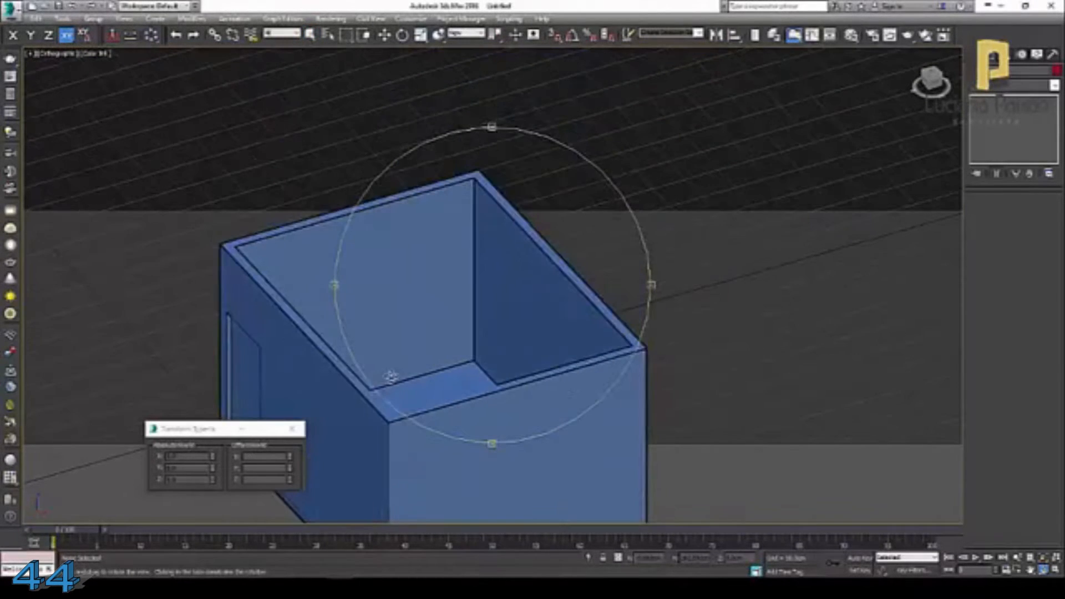
pyautogui.scroll(2, 391, 377)
pyautogui.moveTo(409, 346); pyautogui.dragTo(451, 273, button='middle')
pyautogui.click(93, 53)
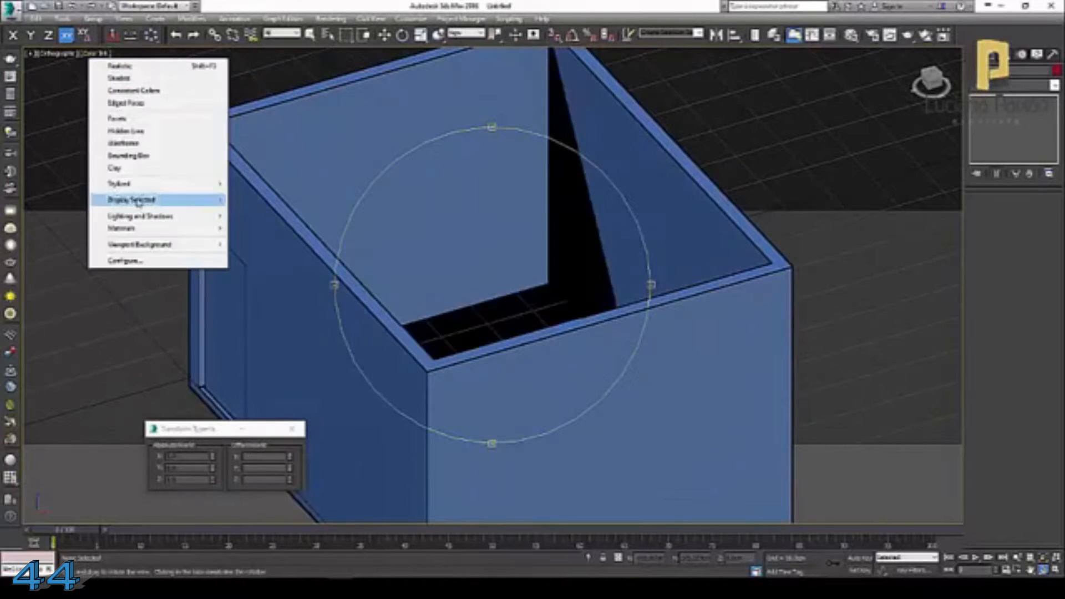
pyautogui.moveTo(209, 188)
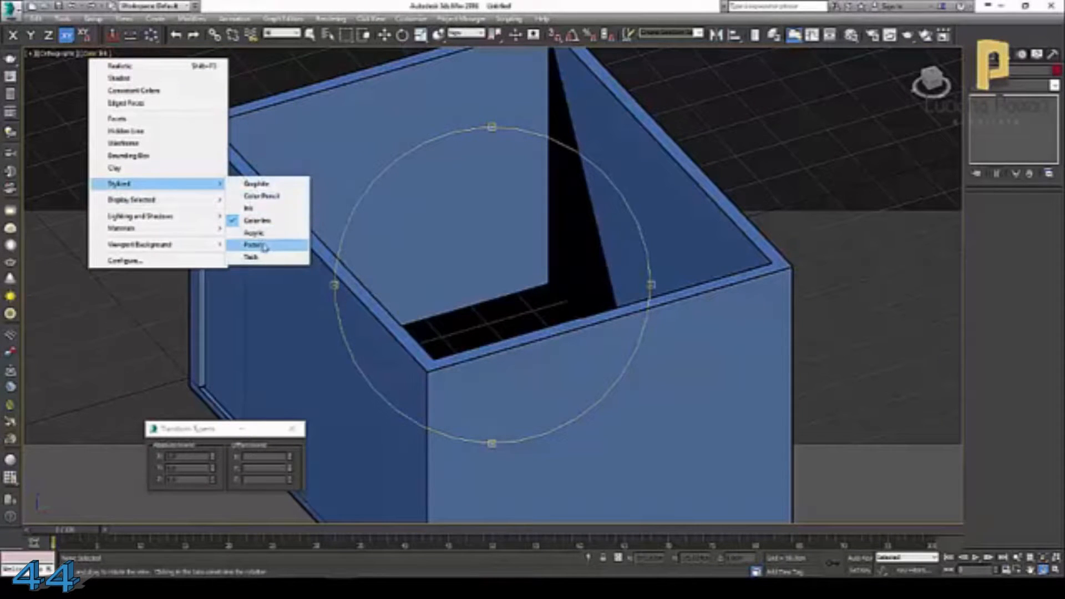
pyautogui.click(254, 257)
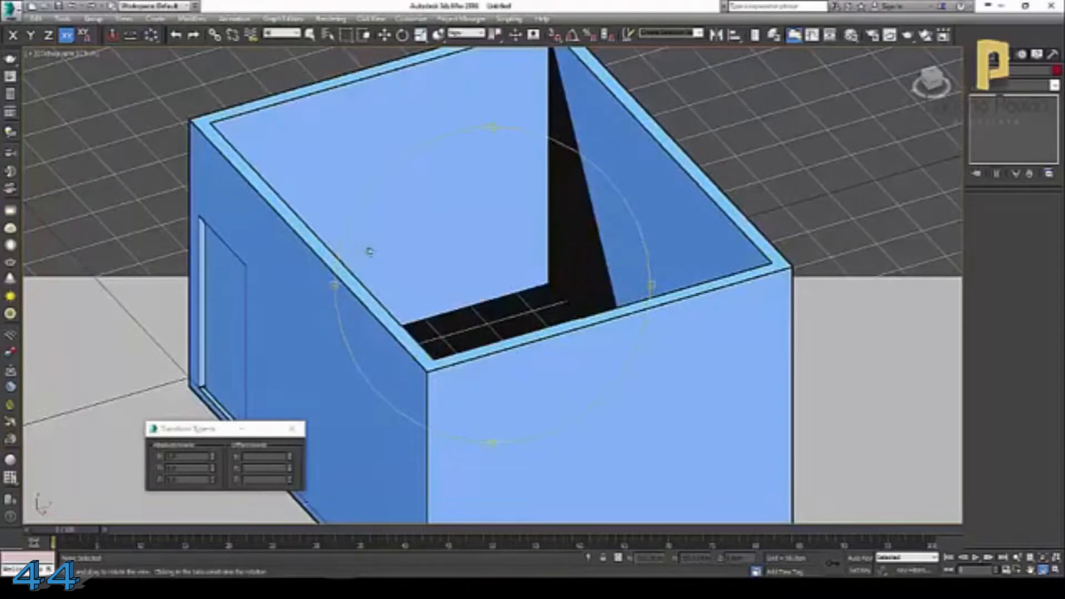
# - Inspect the room in the Tech style and return the viewport display to Shaded
pyautogui.moveTo(370, 251); pyautogui.dragTo(504, 256)
pyautogui.moveTo(504, 257); pyautogui.dragTo(333, 294, button='middle')
pyautogui.scroll(-4, 333, 294)
pyautogui.scroll(4, 355, 280)
pyautogui.rightClick(340, 265)
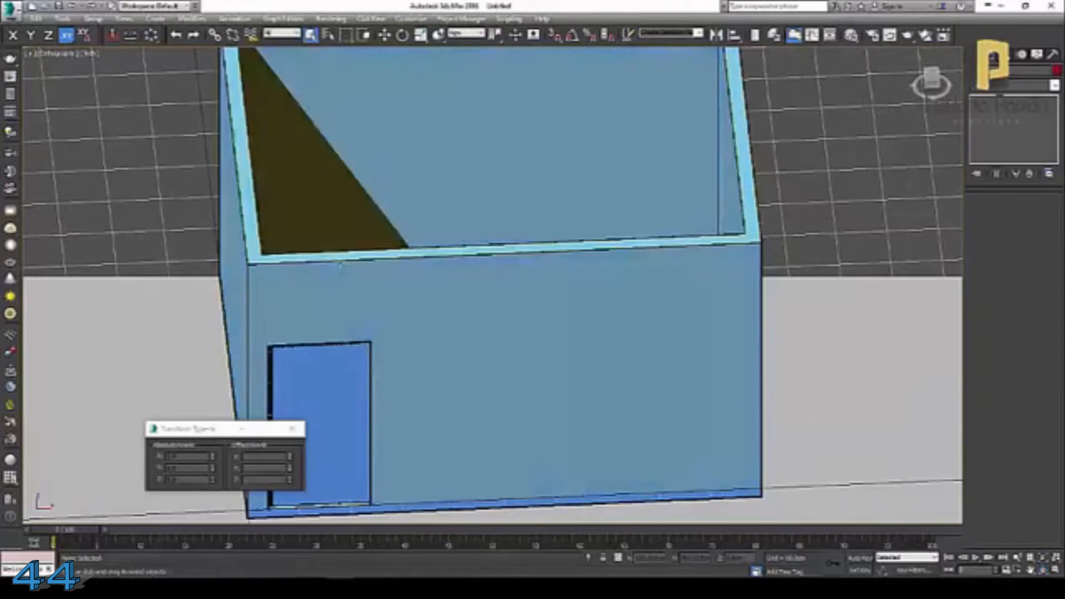
pyautogui.click(91, 54)
pyautogui.click(135, 78)
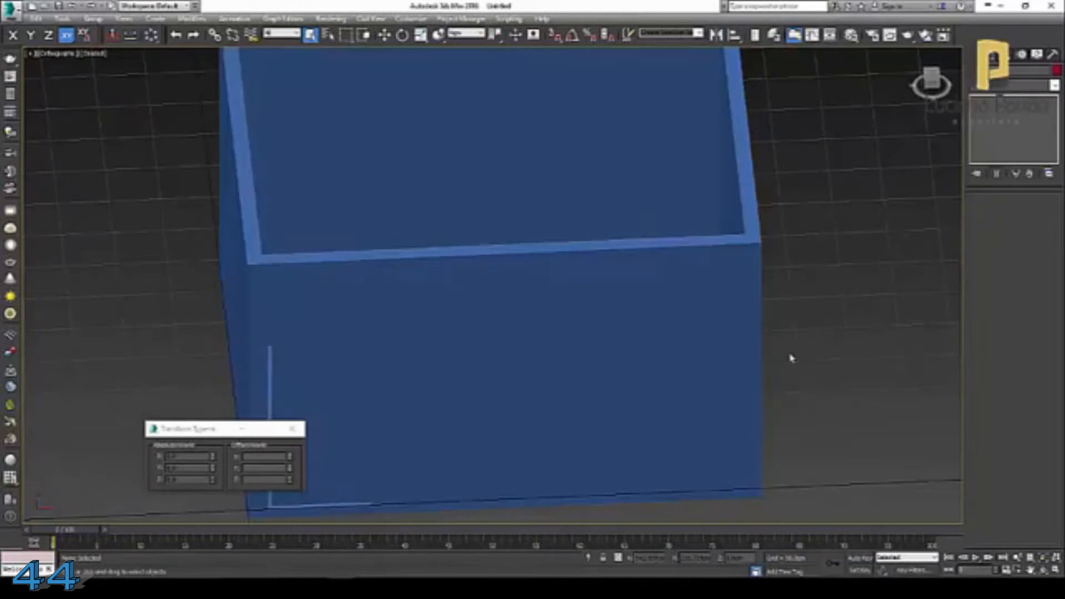
# - Show the room from the Top view in Wireframe display
pyautogui.press('t')
pyautogui.scroll(8, 478, 264)
pyautogui.click(69, 54)
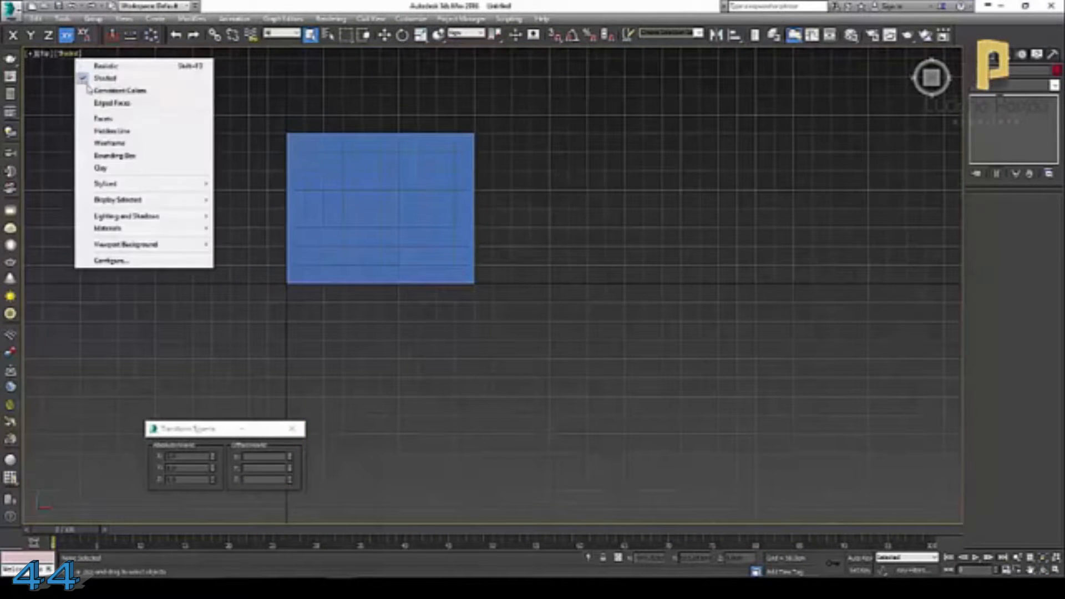
pyautogui.click(125, 144)
pyautogui.scroll(4, 389, 196)
pyautogui.moveTo(395, 241); pyautogui.dragTo(453, 300, button='middle')
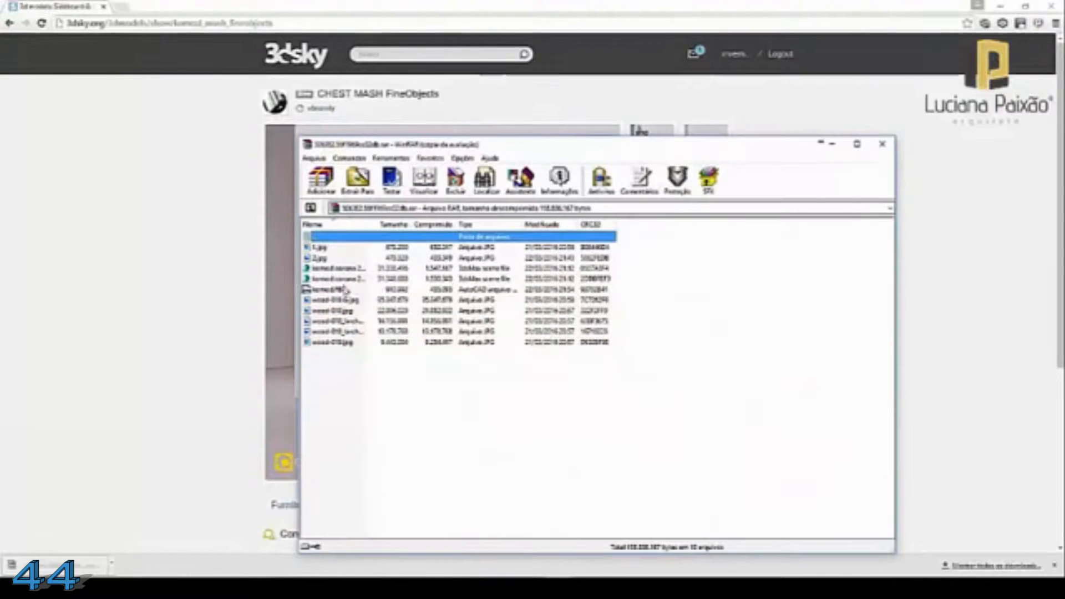
# - Switch to the downloaded chest archive in WinRAR and extract all its files into a folder under Arquivos Edu on drive D
pyautogui.click(320, 248)
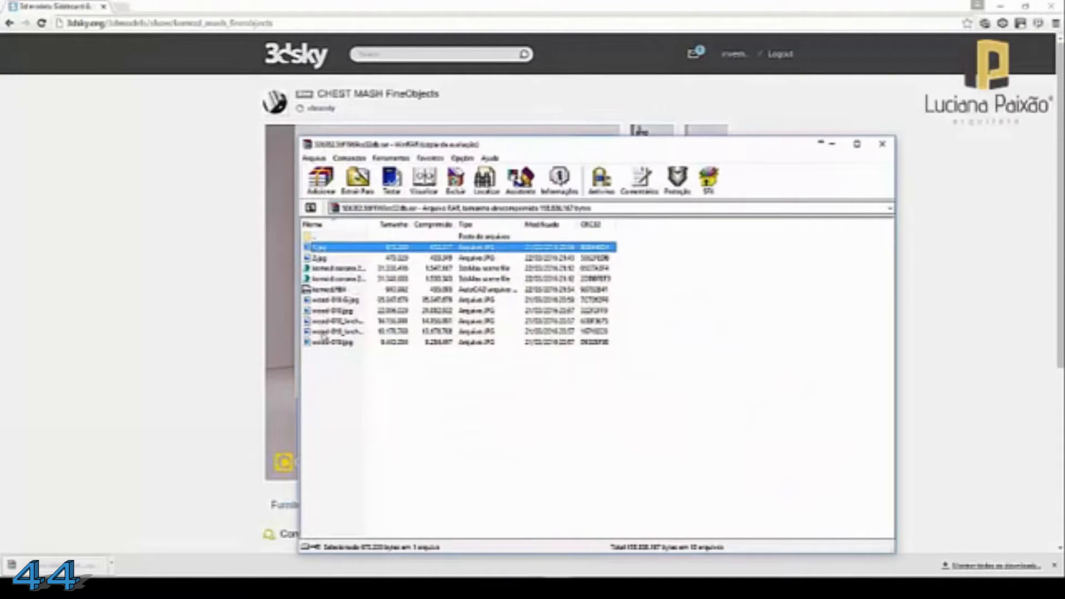
pyautogui.keyDown('shift'); pyautogui.click(322, 334); pyautogui.keyUp('shift')
pyautogui.click(663, 354)
pyautogui.keyDown('shift'); pyautogui.click(347, 343); pyautogui.keyUp('shift')
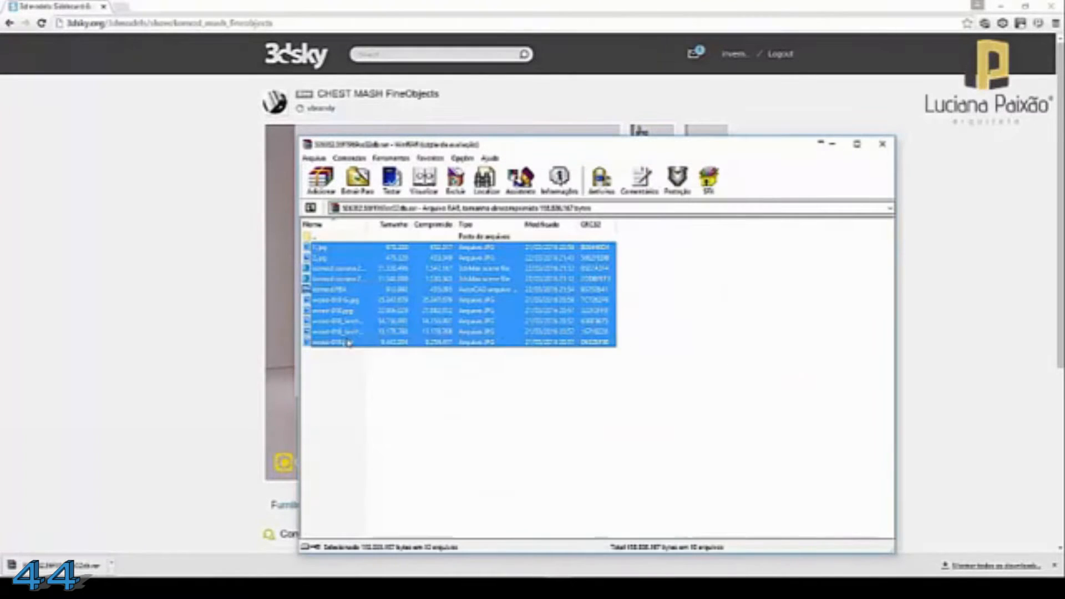
pyautogui.rightClick(347, 343)
pyautogui.click(388, 324)
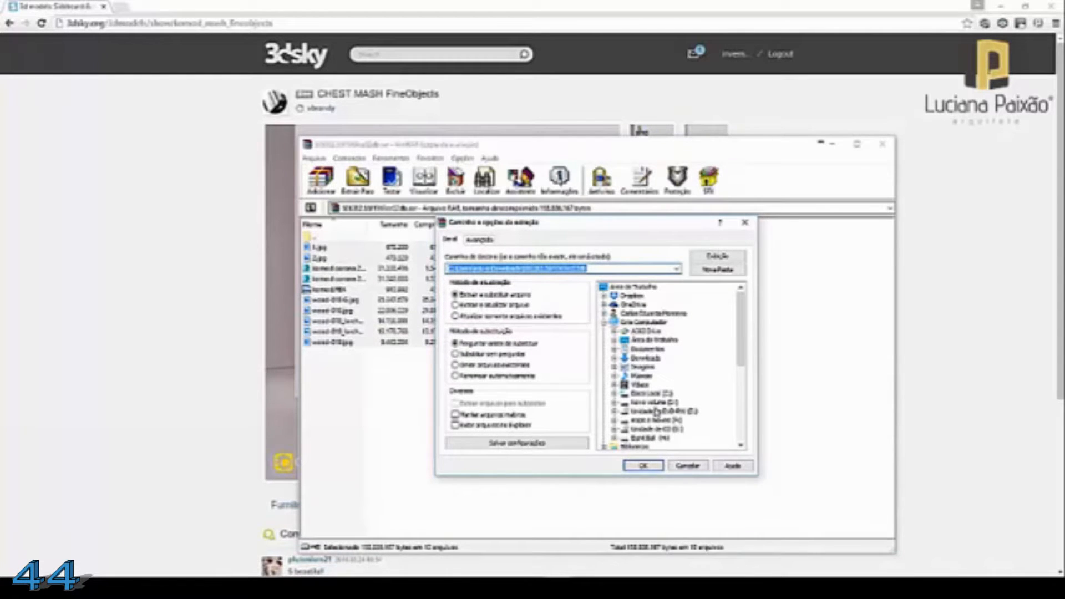
pyautogui.click(615, 403)
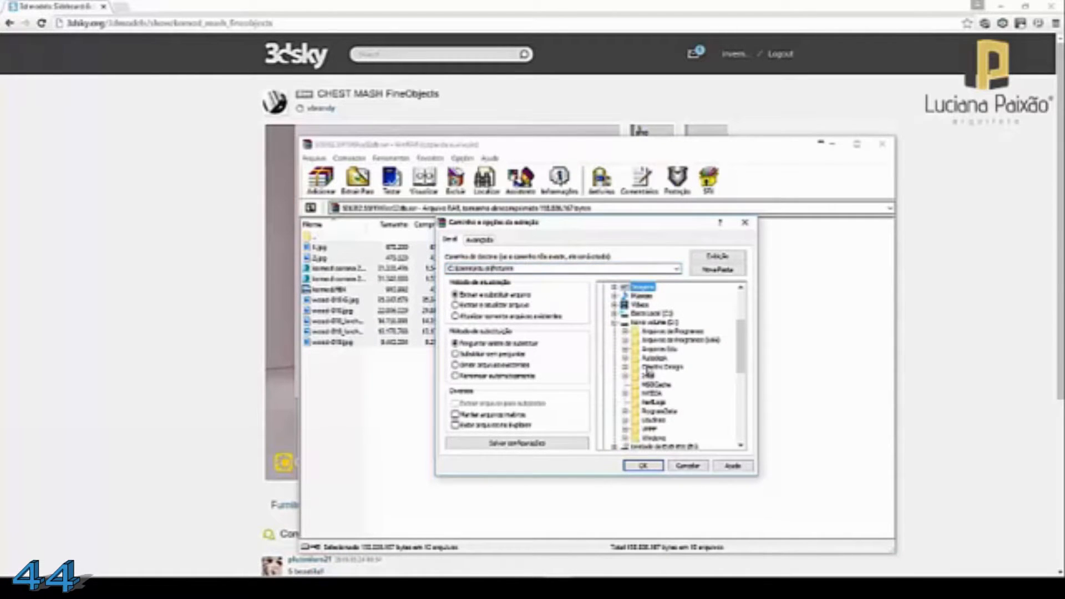
pyautogui.click(626, 350)
pyautogui.click(666, 393)
pyautogui.click(642, 465)
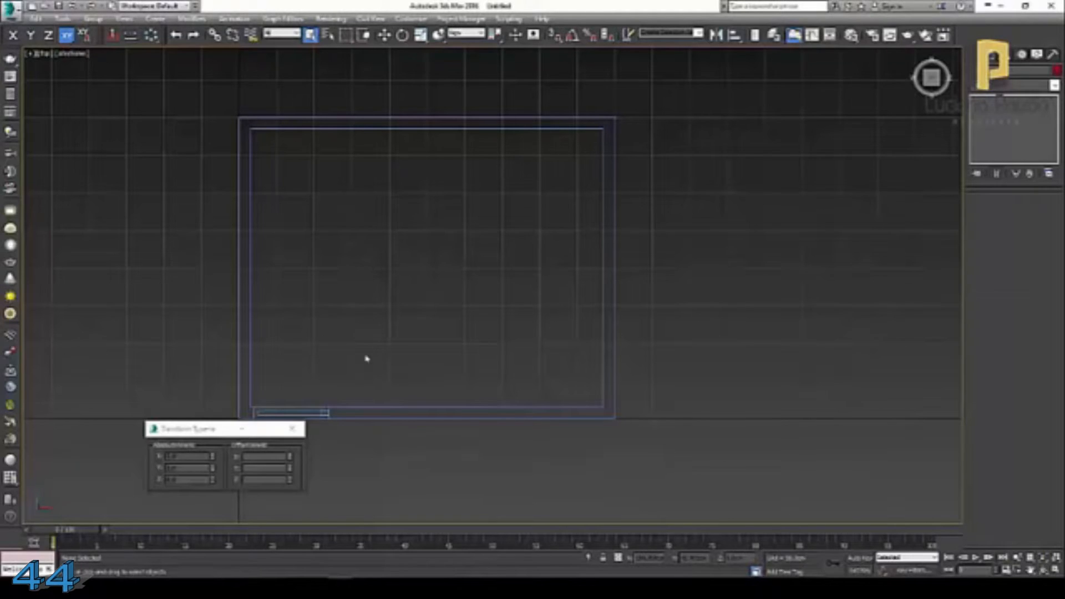
# - Switch back to 3ds Max and open the Merge File dialog in the Arquivos Edu subfolder holding the extracted chest scenes
pyautogui.click(13, 10)
pyautogui.moveTo(39, 161)
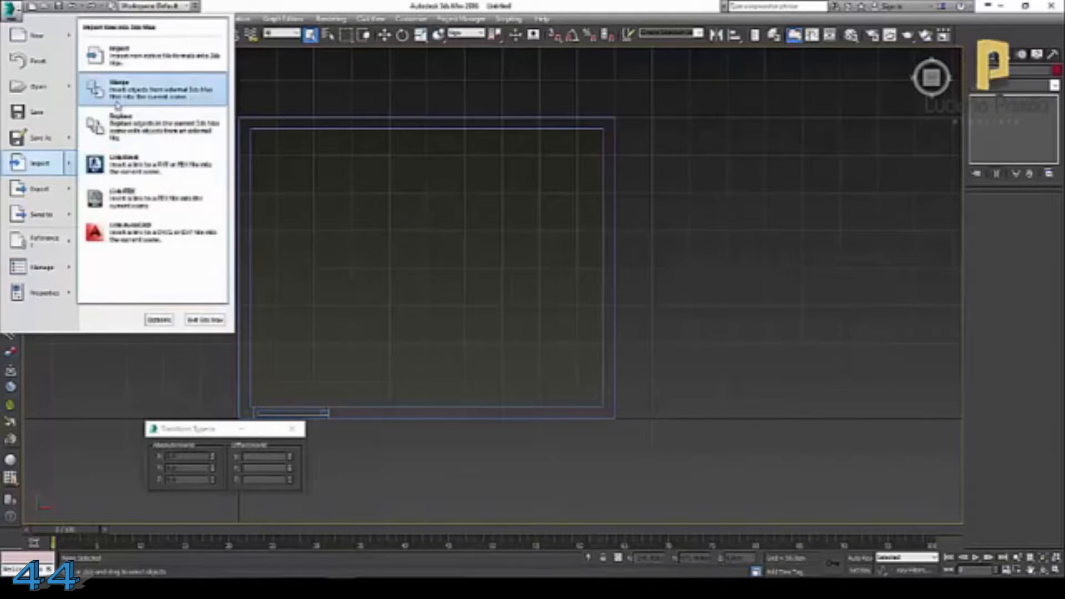
pyautogui.click(131, 82)
pyautogui.click(126, 45)
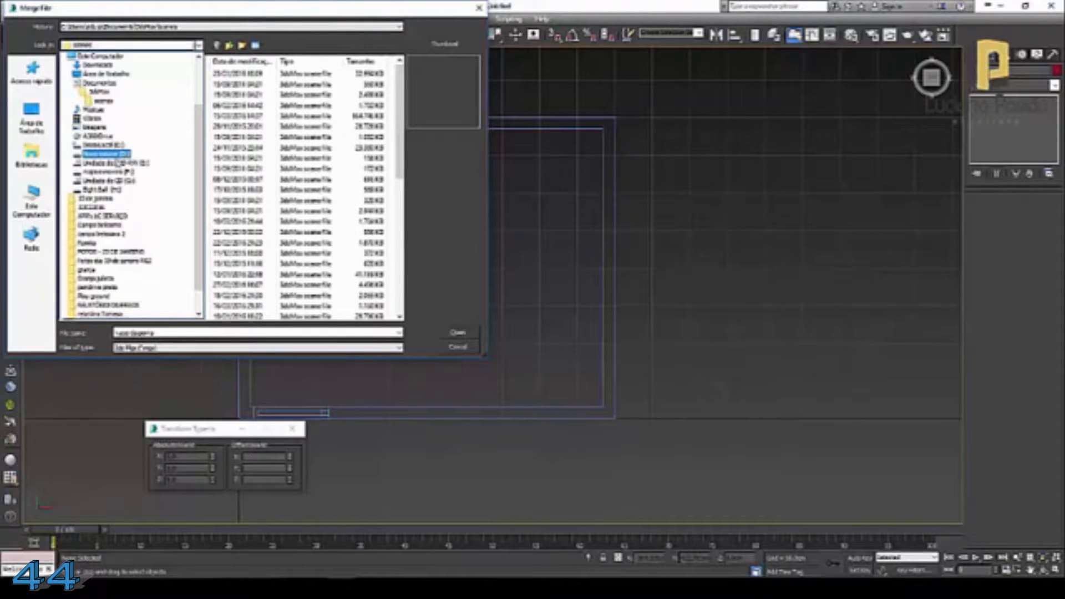
pyautogui.click(108, 154)
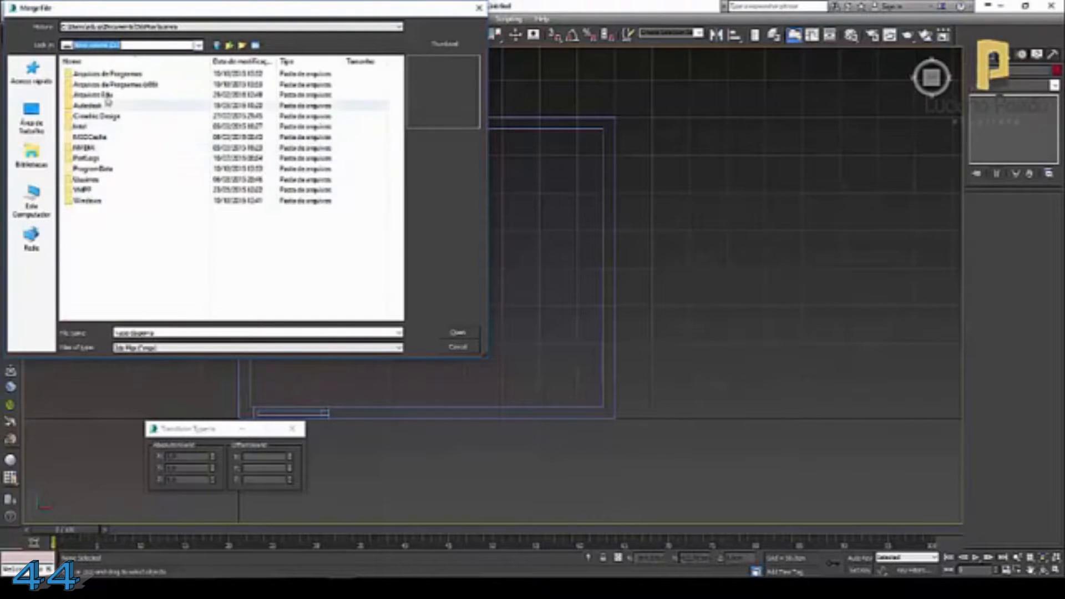
pyautogui.doubleClick(108, 96)
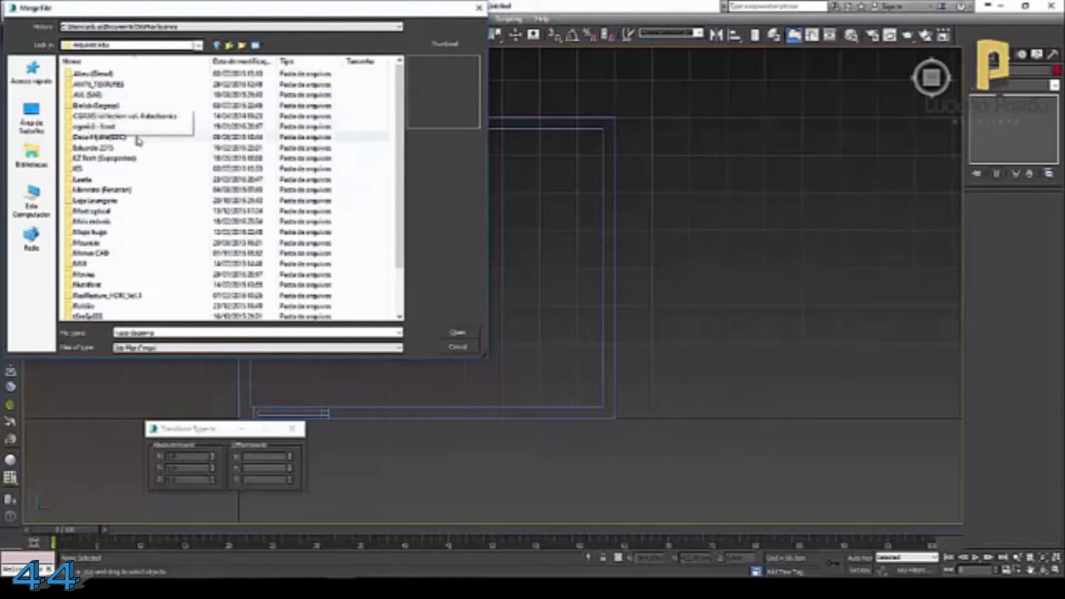
pyautogui.doubleClick(96, 169)
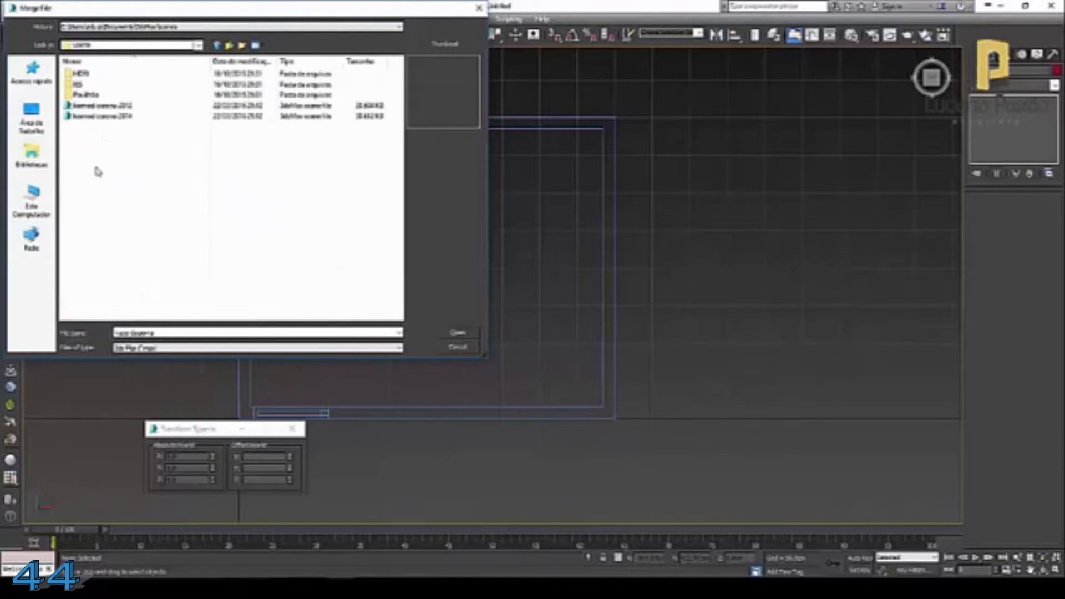
# - Merge the chest object from the komod corona 2014 scene file into the room scene
pyautogui.click(106, 116)
pyautogui.click(109, 106)
pyautogui.click(111, 115)
pyautogui.click(111, 107)
pyautogui.click(112, 116)
pyautogui.click(111, 106)
pyautogui.click(110, 115)
pyautogui.click(458, 332)
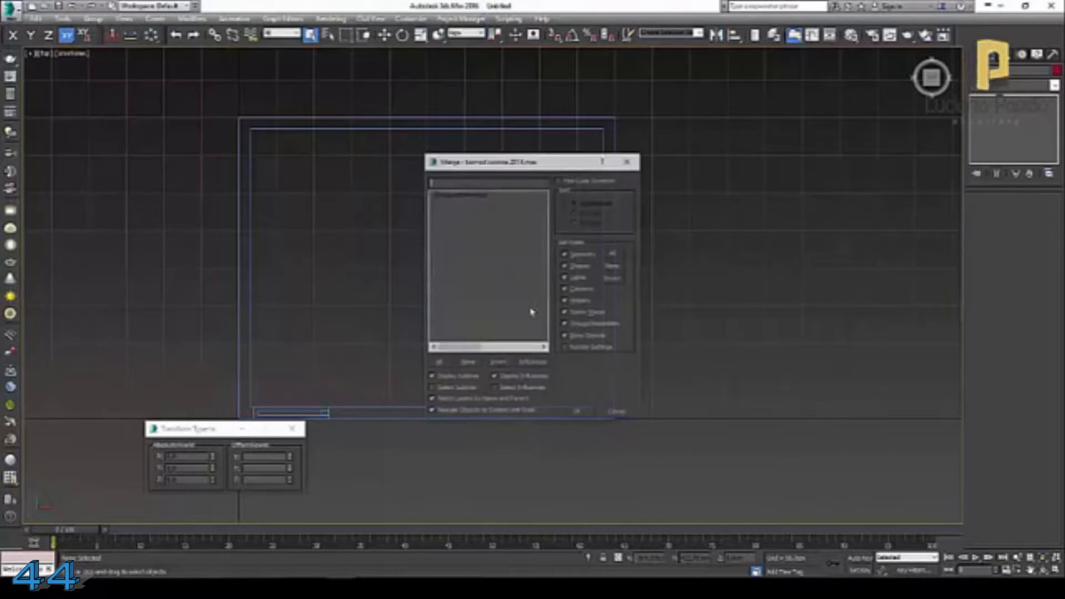
pyautogui.doubleClick(478, 196)
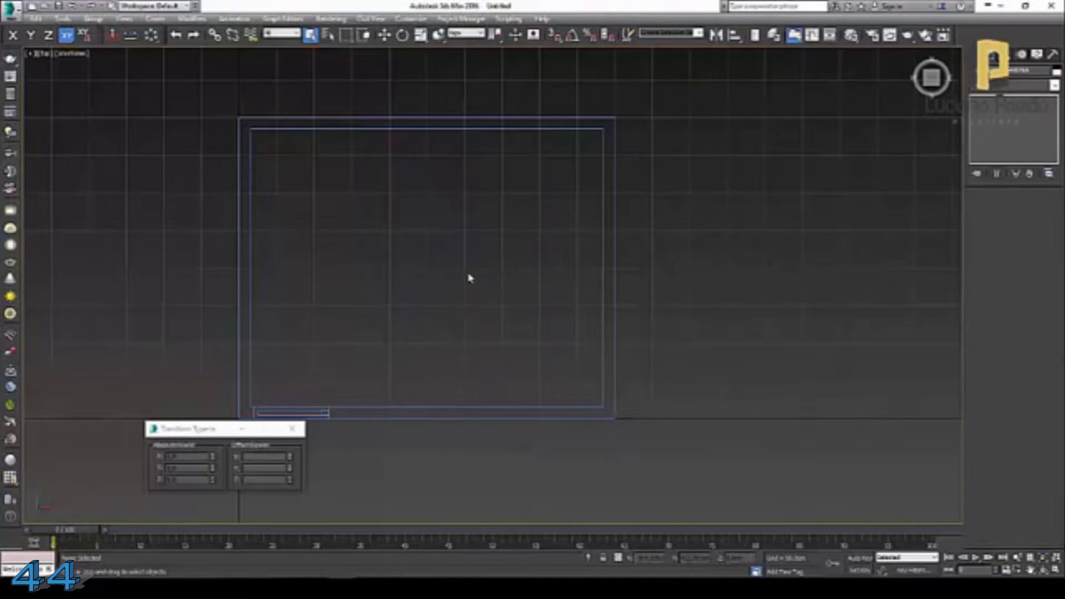
# - Move the merged chest from the origin corner into the room, near the short wall farthest from the door
pyautogui.rightClick(394, 206)
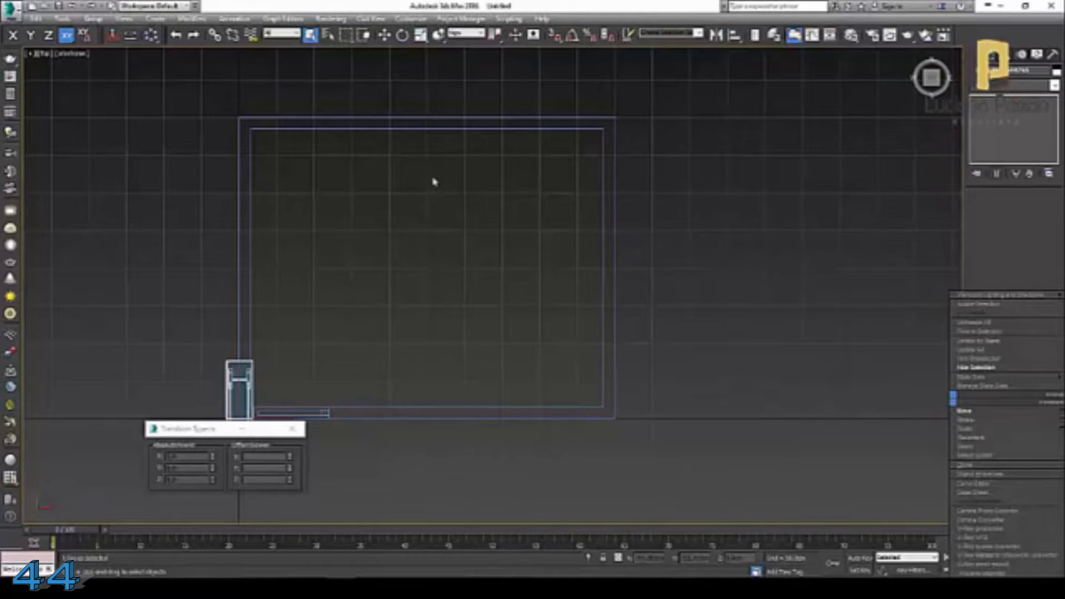
pyautogui.rightClick(244, 377)
pyautogui.click(272, 387)
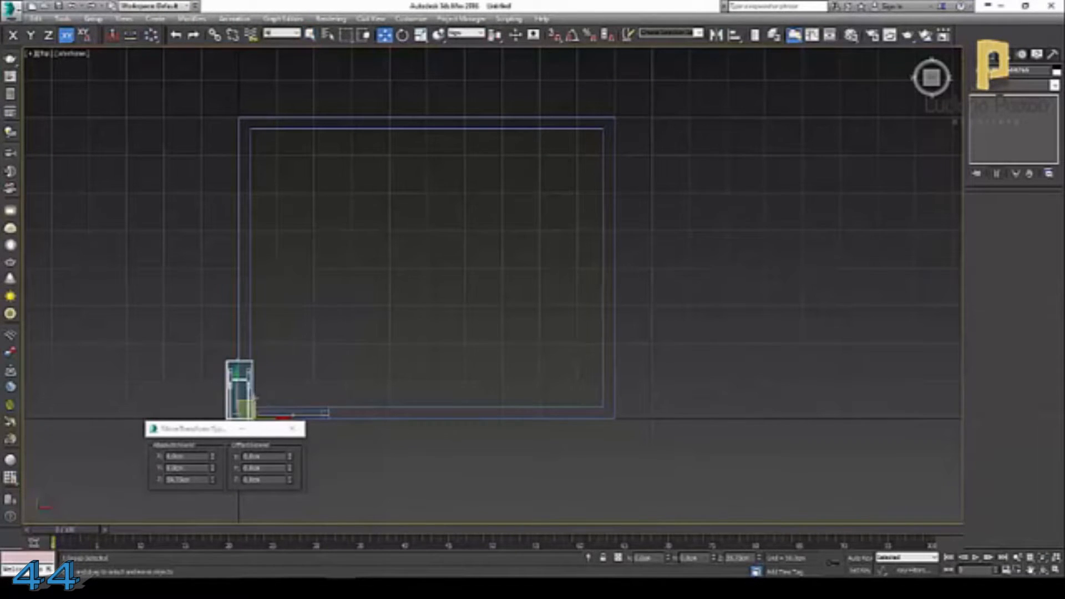
pyautogui.moveTo(255, 399); pyautogui.dragTo(467, 222)
# - Show the chest inside the room in an angled 3D view with Shaded display
pyautogui.click(1043, 569)
pyautogui.moveTo(483, 302); pyautogui.dragTo(524, 258)
pyautogui.scroll(2, 492, 236)
pyautogui.rightClick(524, 258)
pyautogui.click(102, 54)
pyautogui.click(167, 76)
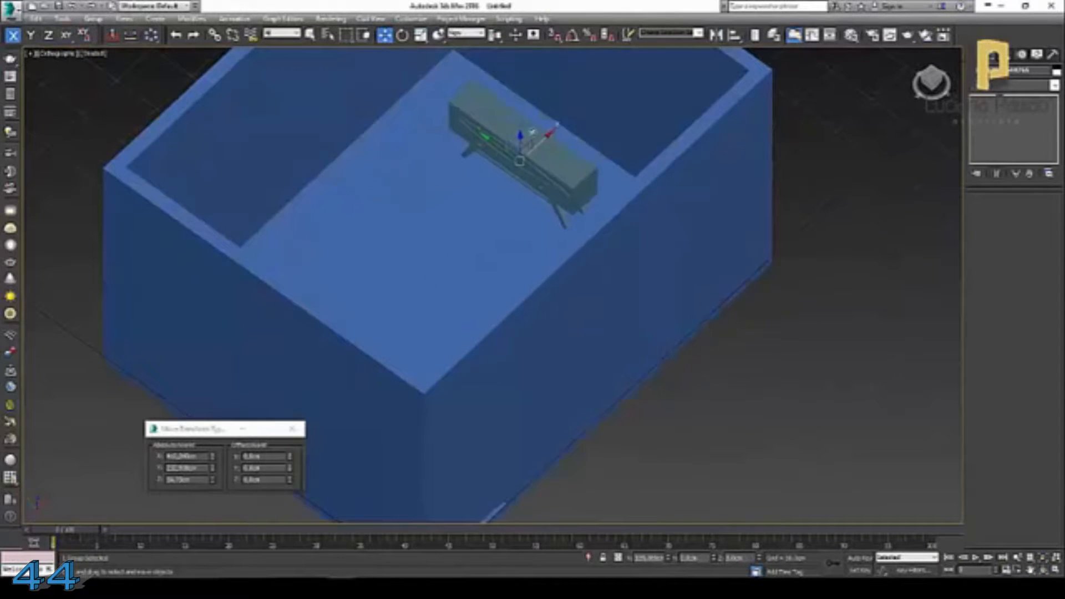
# - Move the merged chest farther back, closer to the short wall behind it, and keep it selected
pyautogui.moveTo(532, 132); pyautogui.dragTo(565, 103)
pyautogui.click(843, 202)
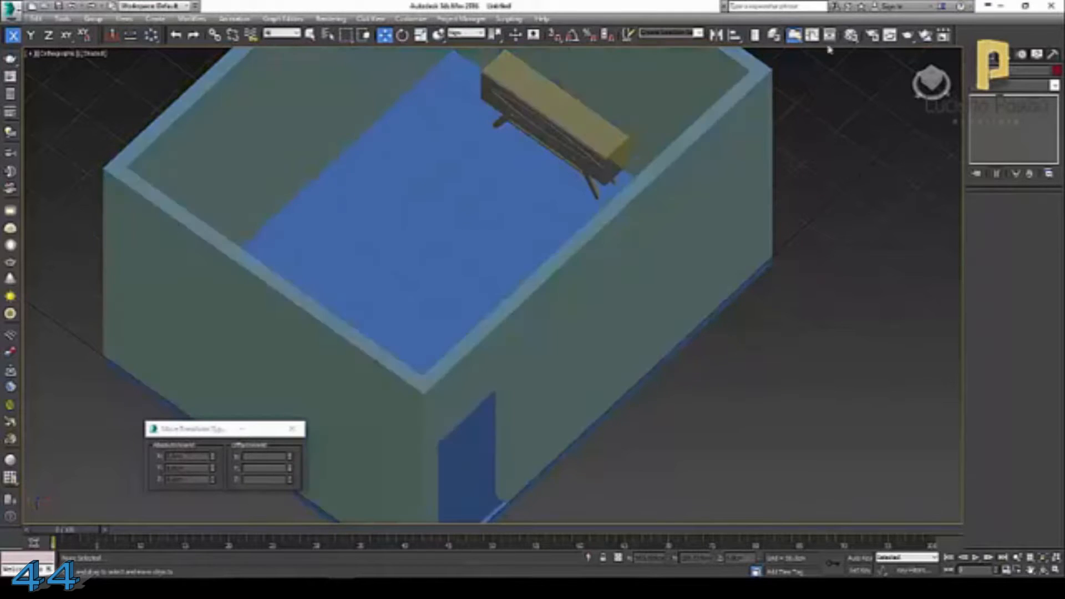
pyautogui.click(587, 187)
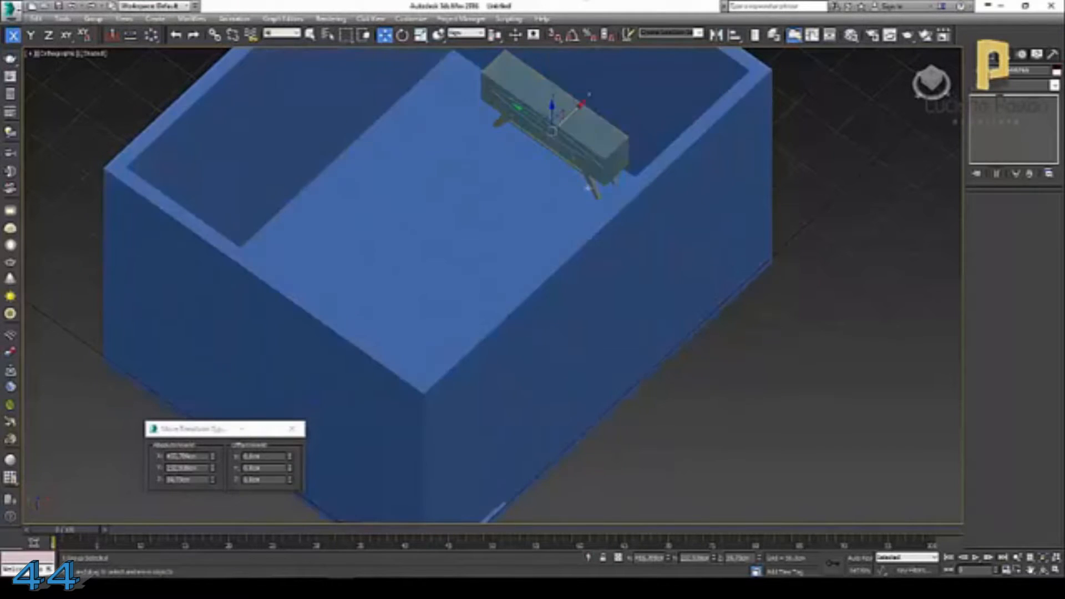
# - Examine the chest's placement against the room walls from several angled views
pyautogui.click(1042, 569)
pyautogui.moveTo(566, 311); pyautogui.dragTo(564, 183)
pyautogui.moveTo(566, 297); pyautogui.dragTo(566, 365, button='middle')
pyautogui.scroll(-3, 566, 365)
pyautogui.moveTo(547, 291); pyautogui.dragTo(541, 335)
pyautogui.scroll(1, 544, 301)
pyautogui.scroll(2, 541, 335)
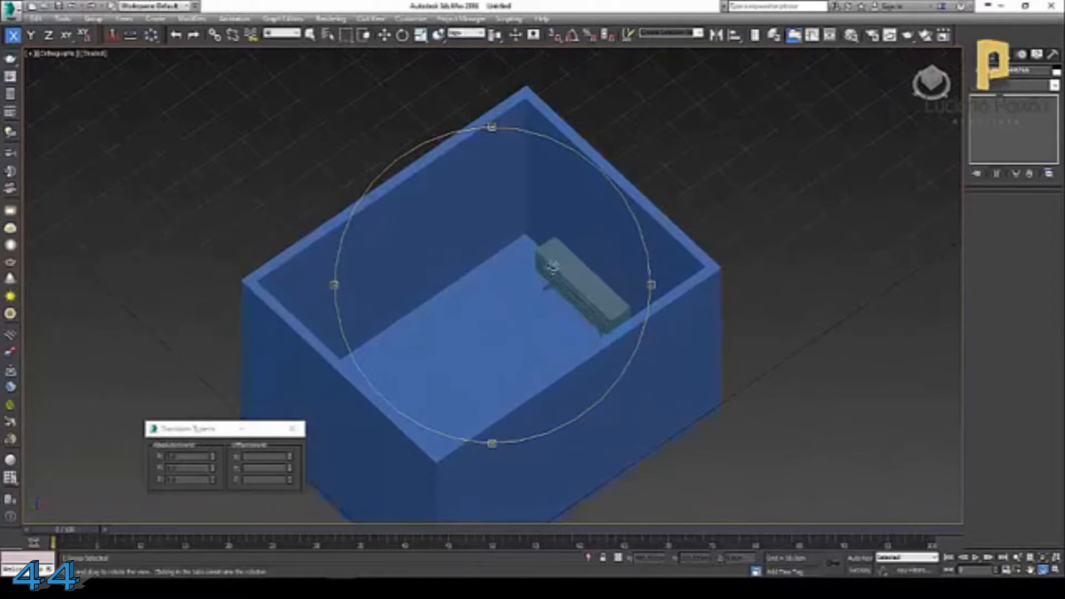
pyautogui.moveTo(548, 292); pyautogui.dragTo(552, 247)
pyautogui.press('w')
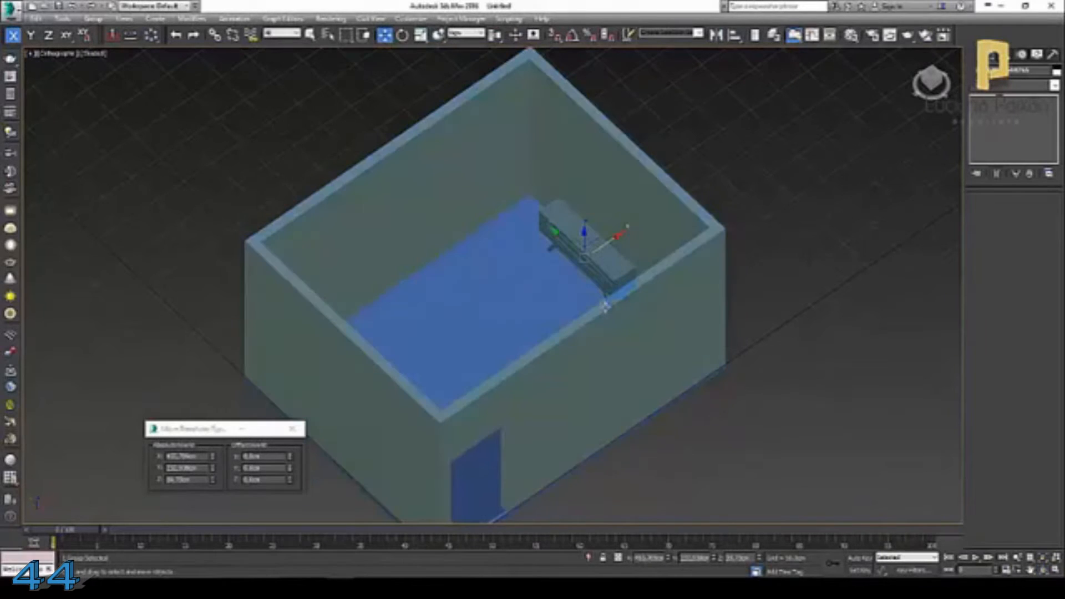
pyautogui.click(740, 305)
pyautogui.click(552, 245)
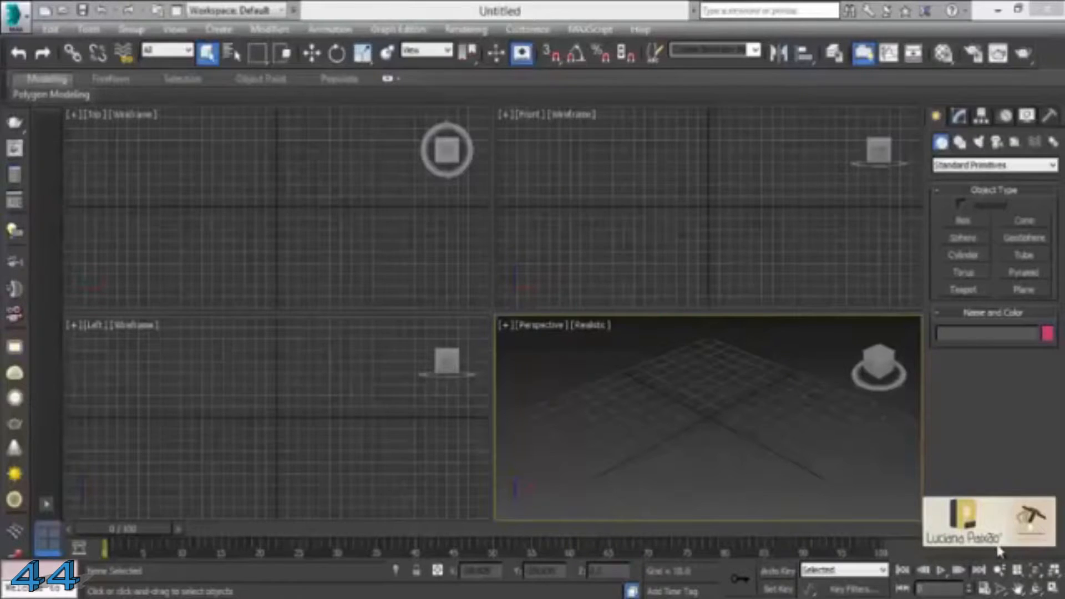
# - Maximize the Perspective viewport of the empty scene and list the Doors object types for creation
pyautogui.click(805, 418)
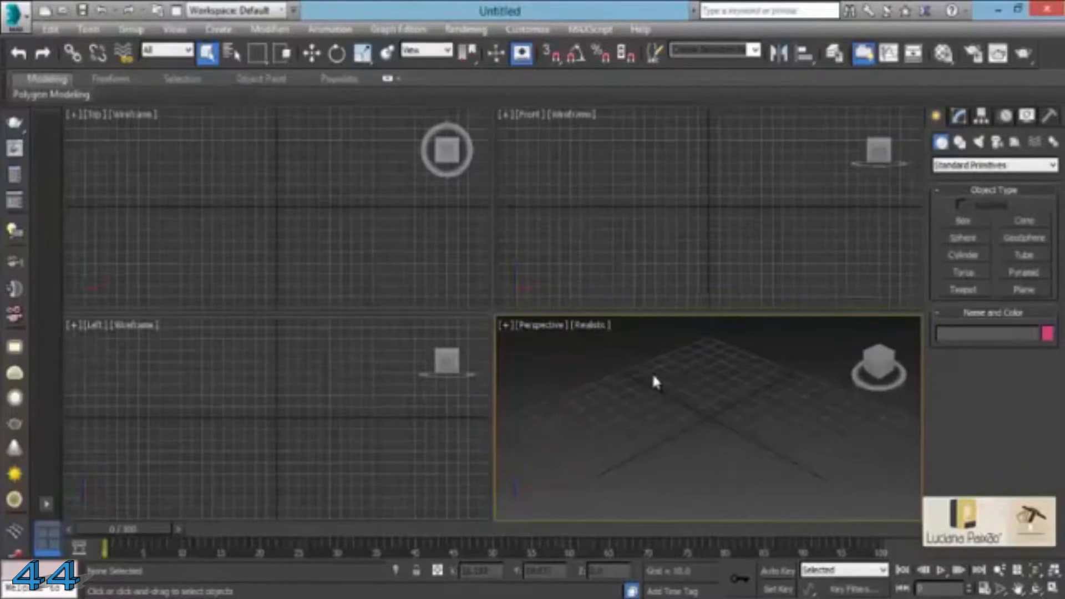
pyautogui.hotkey('alt', 'w')
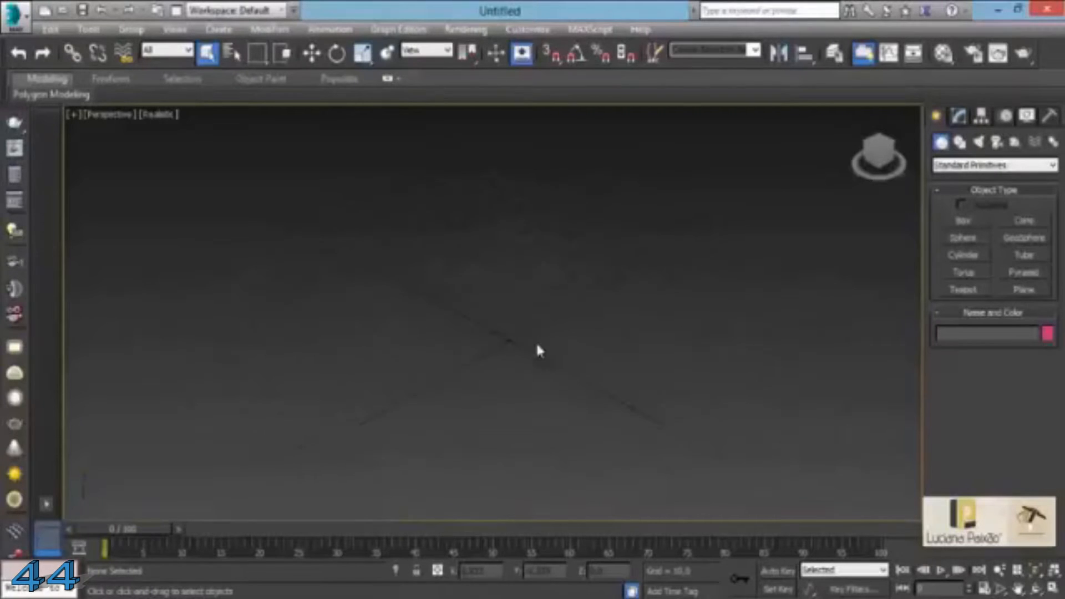
pyautogui.click(970, 165)
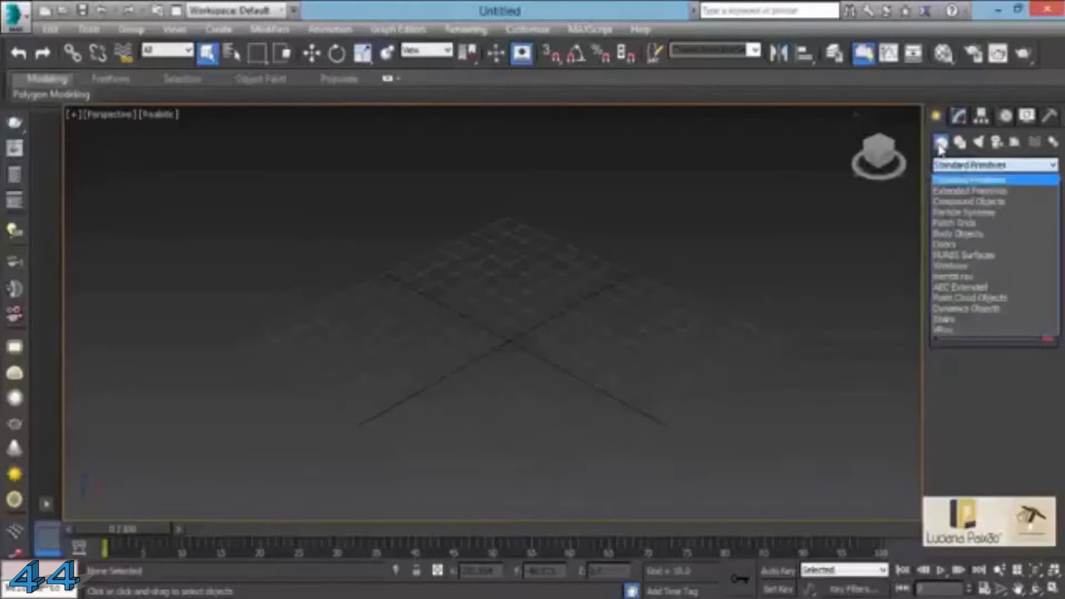
pyautogui.click(940, 148)
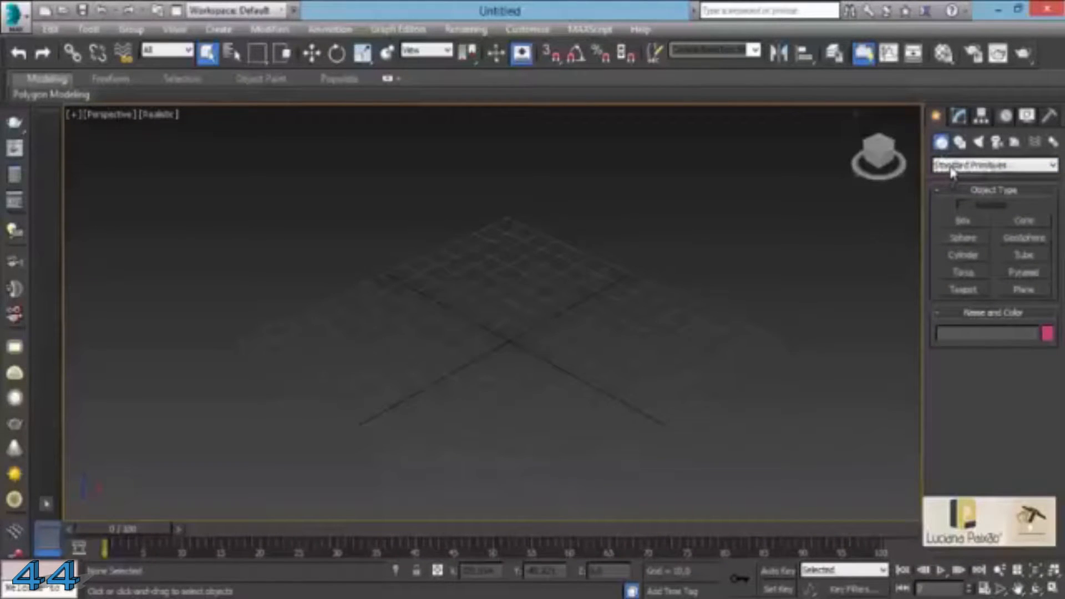
pyautogui.click(952, 166)
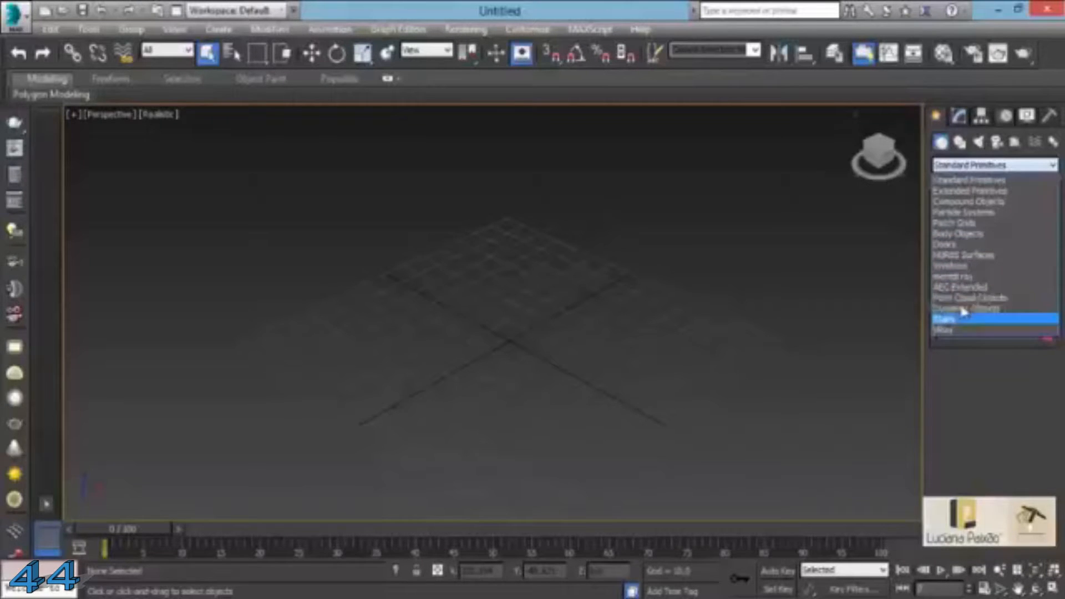
pyautogui.click(964, 286)
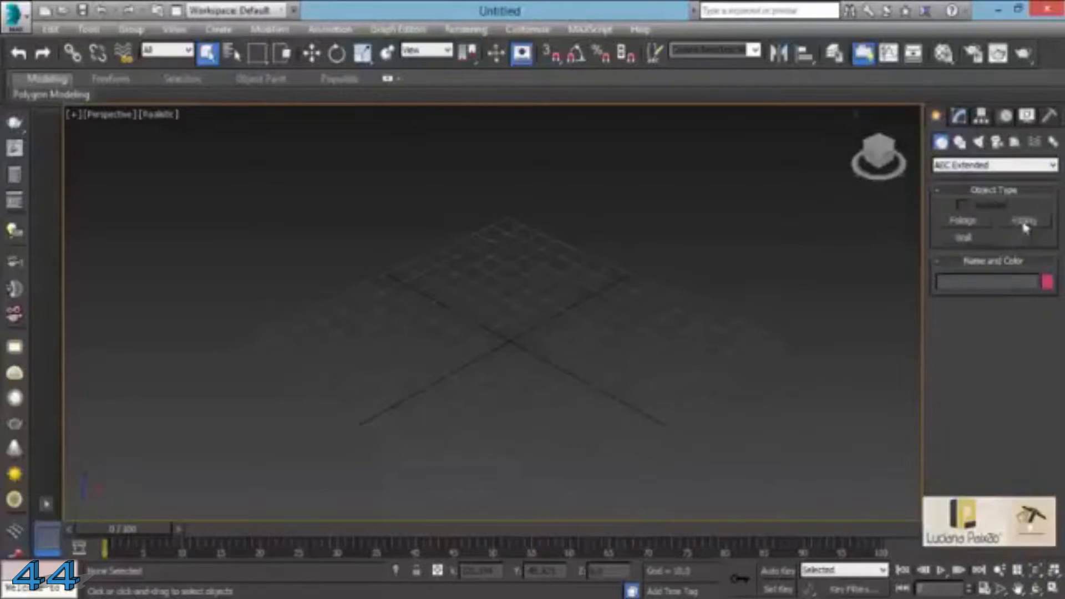
pyautogui.click(961, 166)
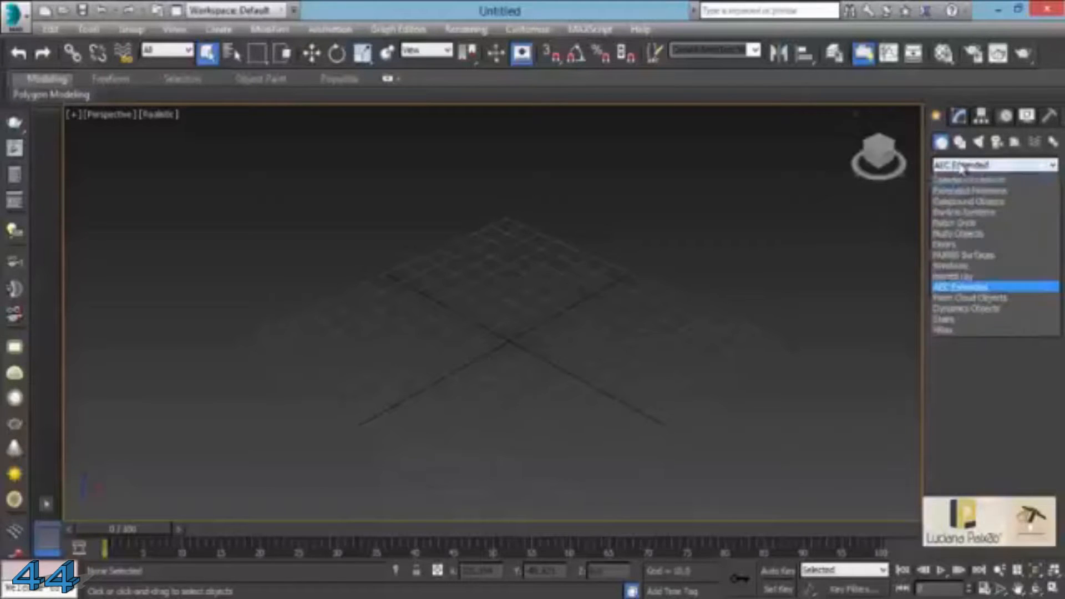
pyautogui.click(958, 245)
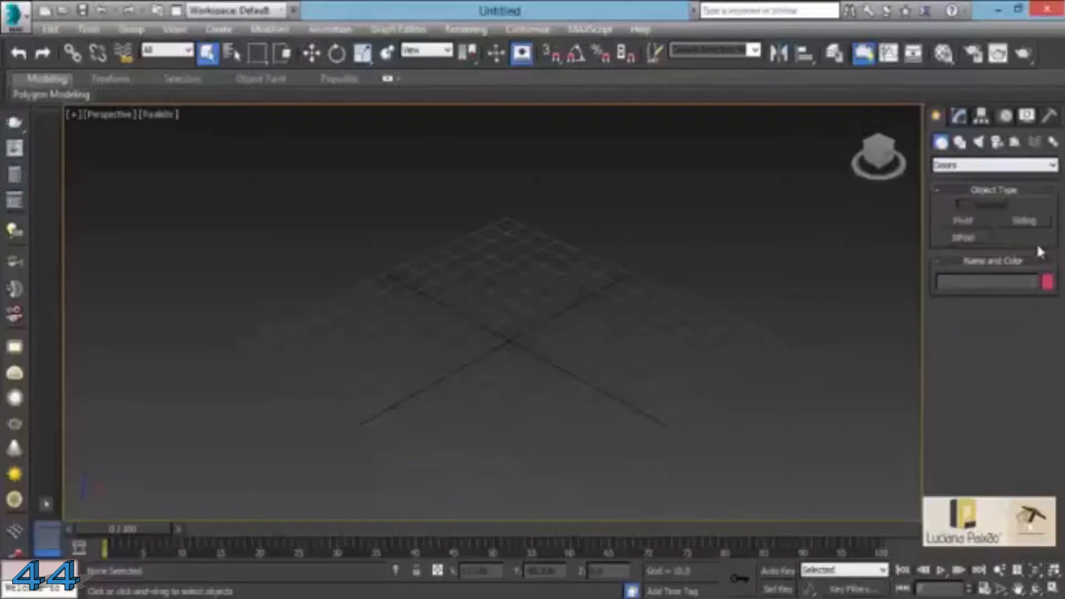
# - Create a pivot door near the grid centre, about 40 units wide and 4.6 deep, and swing it partly open
pyautogui.click(963, 222)
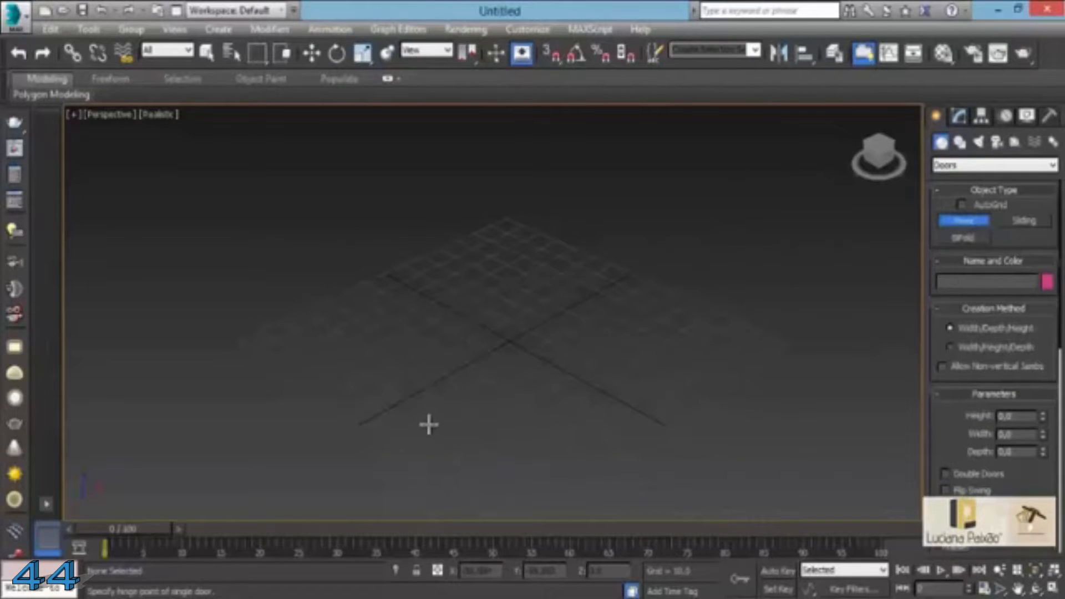
pyautogui.moveTo(431, 425); pyautogui.dragTo(517, 373)
pyautogui.click(525, 380)
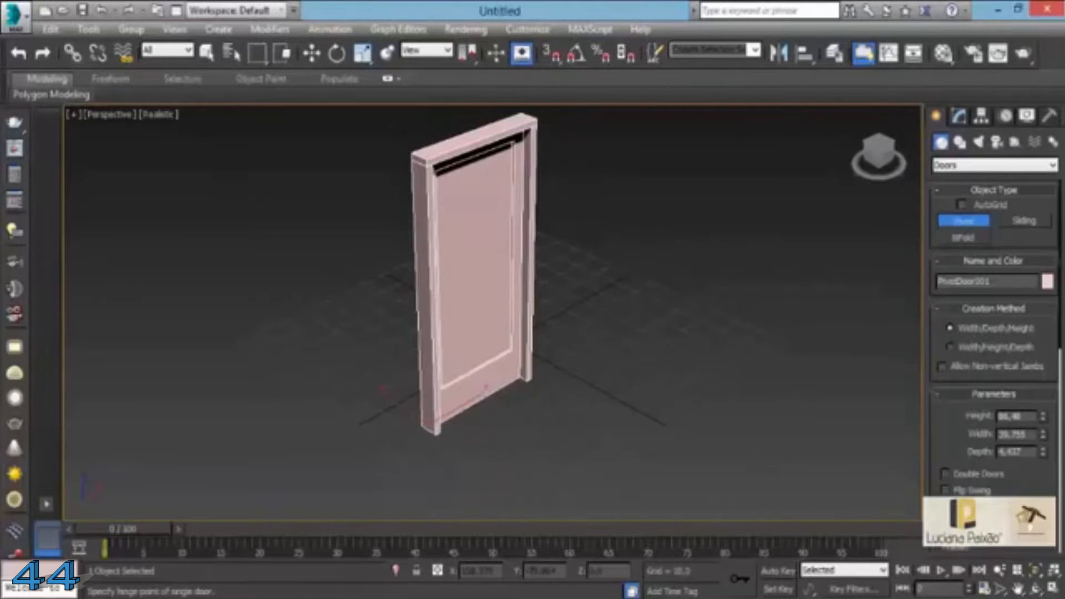
pyautogui.moveTo(1042, 524); pyautogui.dragTo(982, 467)
# - Create a sliding door about 4.5 units deep beside the pivot door and slide its leaf open
pyautogui.click(1030, 225)
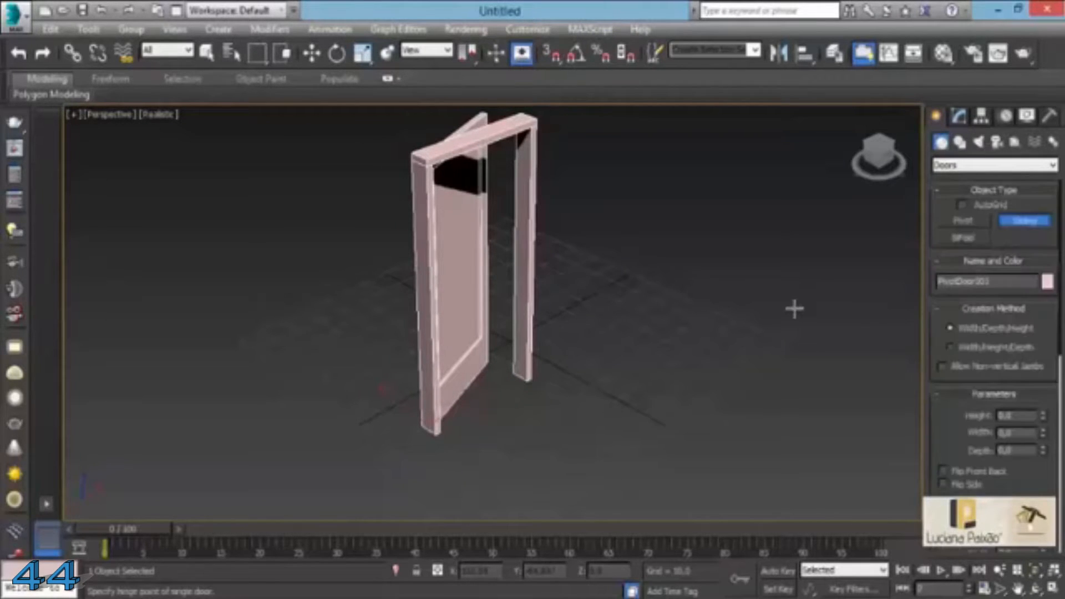
pyautogui.moveTo(797, 307); pyautogui.dragTo(575, 364, button='middle')
pyautogui.moveTo(420, 387); pyautogui.dragTo(575, 304)
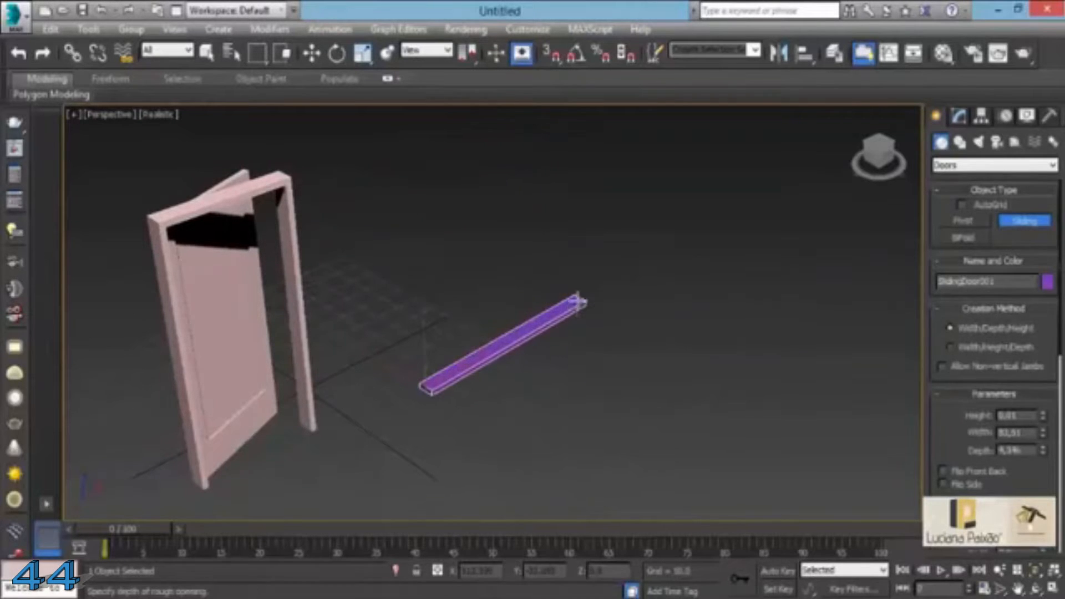
pyautogui.click(576, 294)
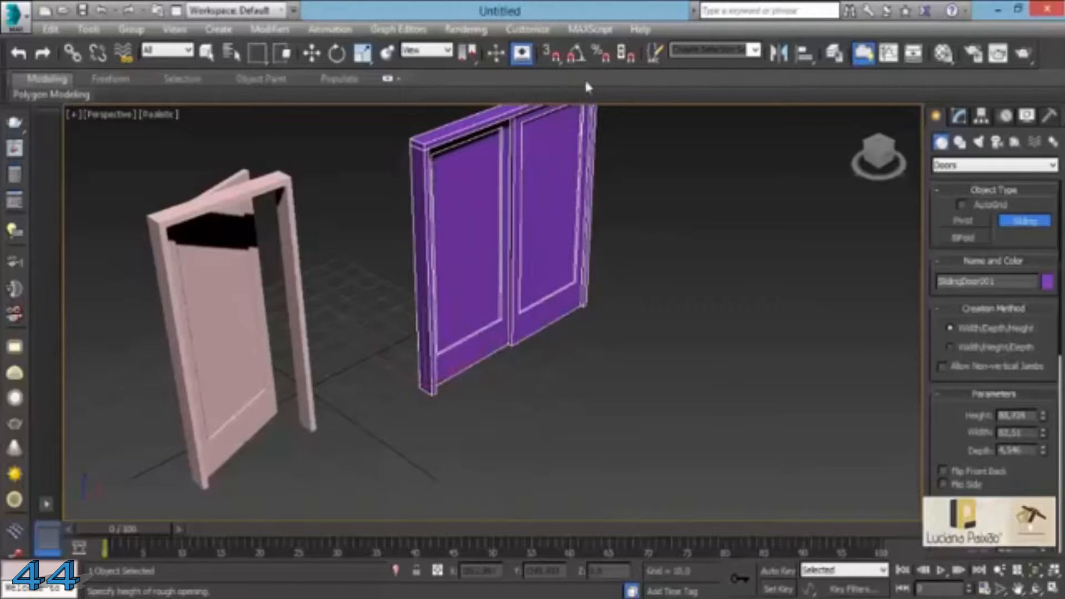
pyautogui.moveTo(1043, 501); pyautogui.dragTo(1016, 417)
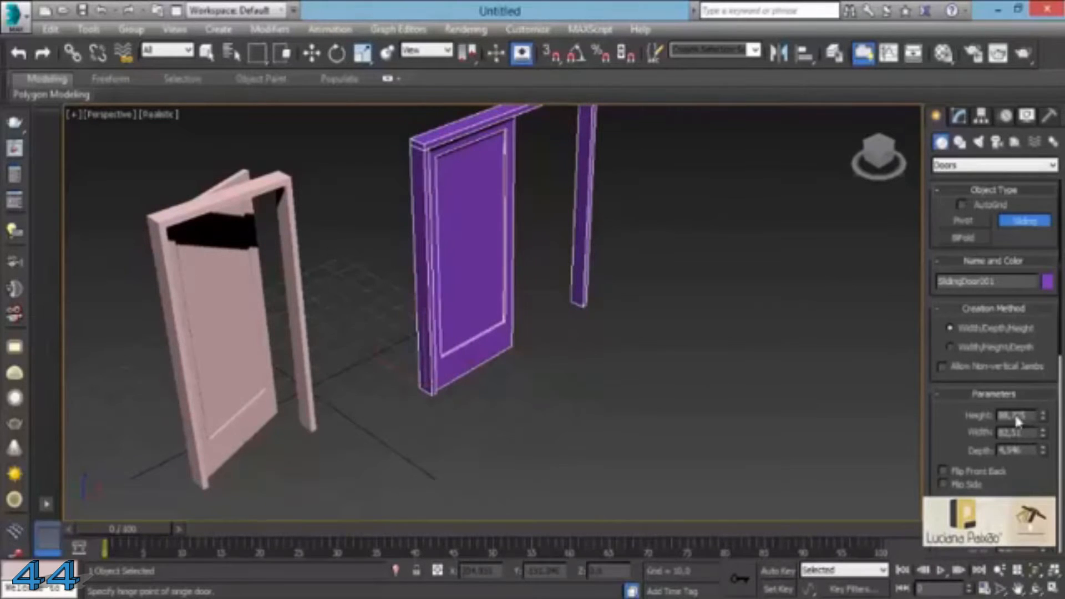
# - Create a bifold door about 103 units high and 5.8 deep beside the sliding door and fold it open
pyautogui.click(965, 236)
pyautogui.scroll(-4, 699, 336)
pyautogui.moveTo(698, 335); pyautogui.dragTo(598, 331, button='middle')
pyautogui.moveTo(590, 366); pyautogui.dragTo(711, 436)
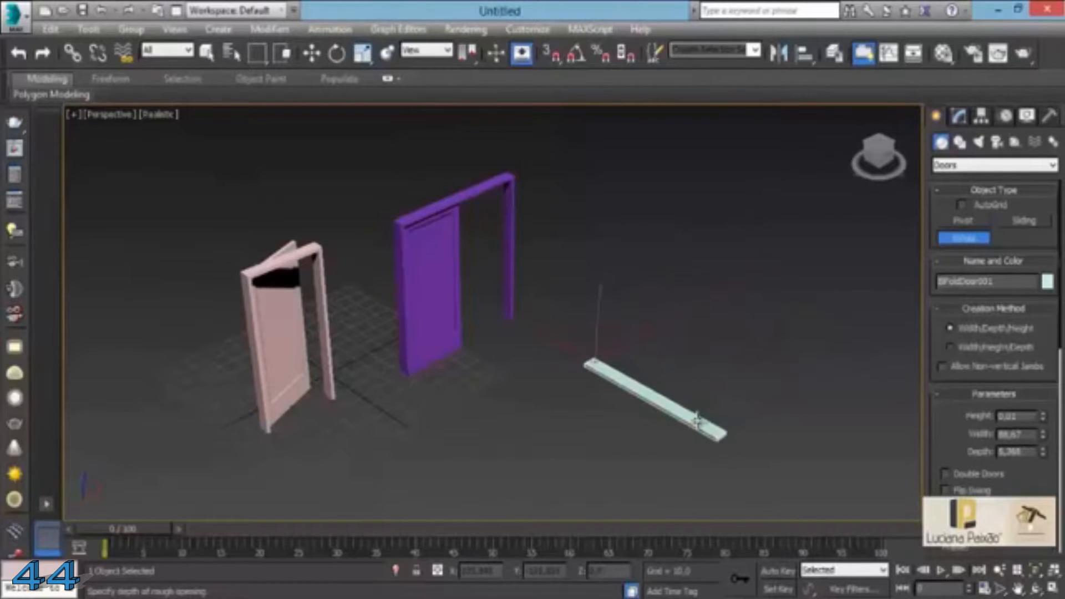
pyautogui.click(703, 413)
pyautogui.click(761, 209)
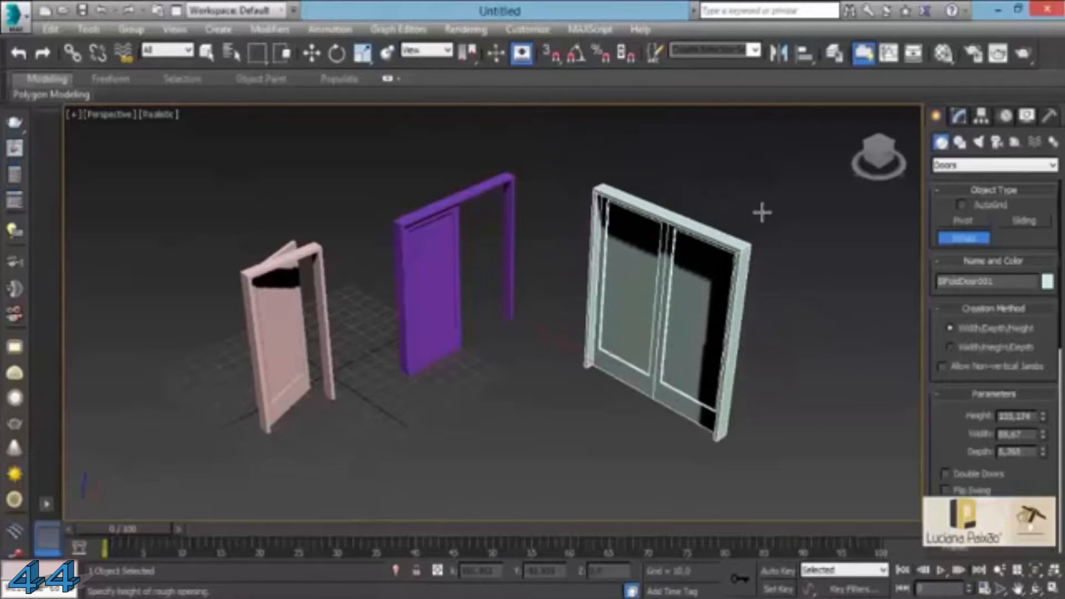
pyautogui.moveTo(1042, 525); pyautogui.dragTo(1015, 475)
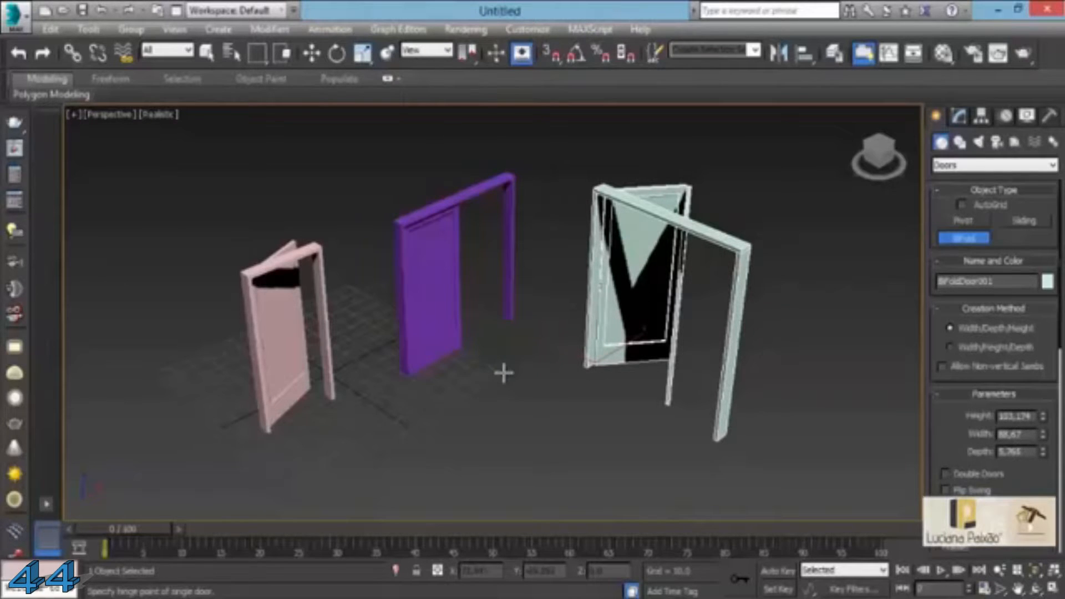
# - Toggle the bifold door's Double Doors option several times to compare both versions, finishing with it disabled
pyautogui.click(984, 475)
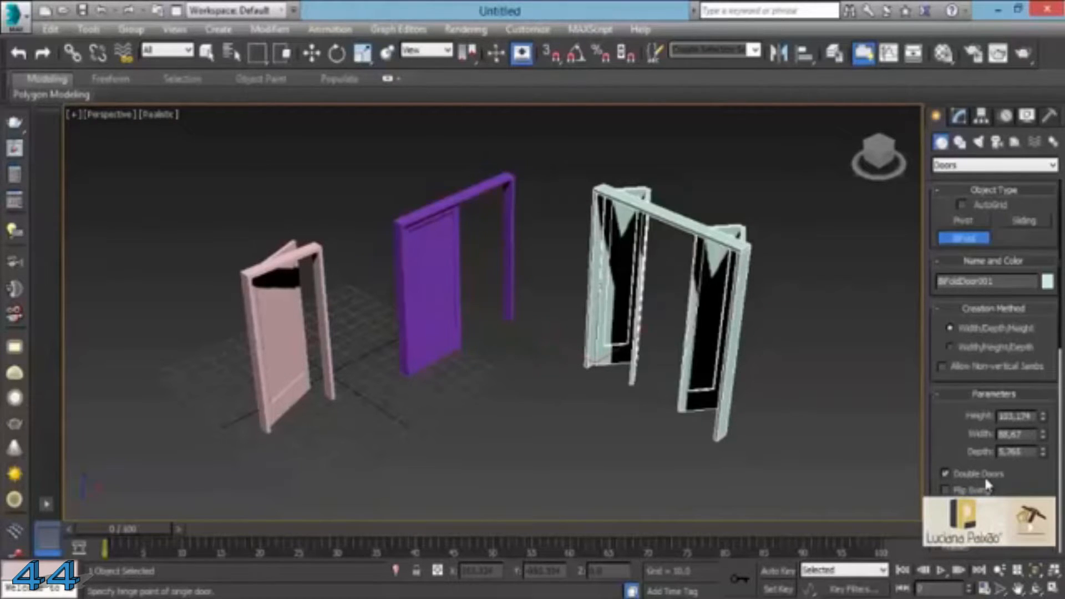
pyautogui.click(984, 475)
pyautogui.click(983, 475)
pyautogui.click(983, 475)
pyautogui.click(983, 475)
pyautogui.click(984, 475)
pyautogui.click(984, 475)
pyautogui.click(984, 476)
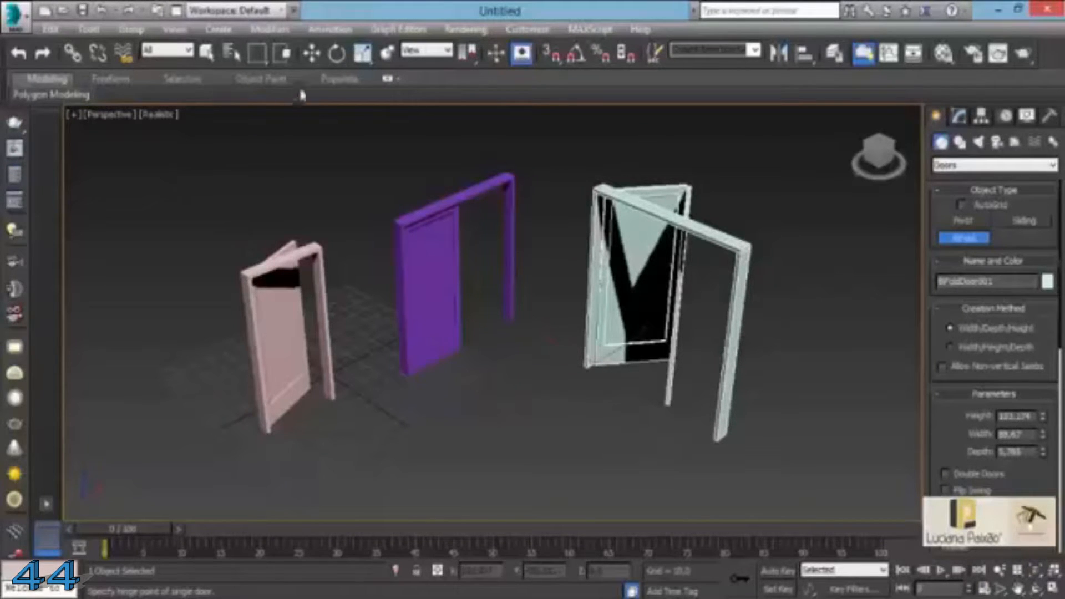
# - Delete the pivot, sliding and bifold doors together from the scene
pyautogui.click(313, 58)
pyautogui.moveTo(803, 156); pyautogui.dragTo(311, 486)
pyautogui.press('Delete')
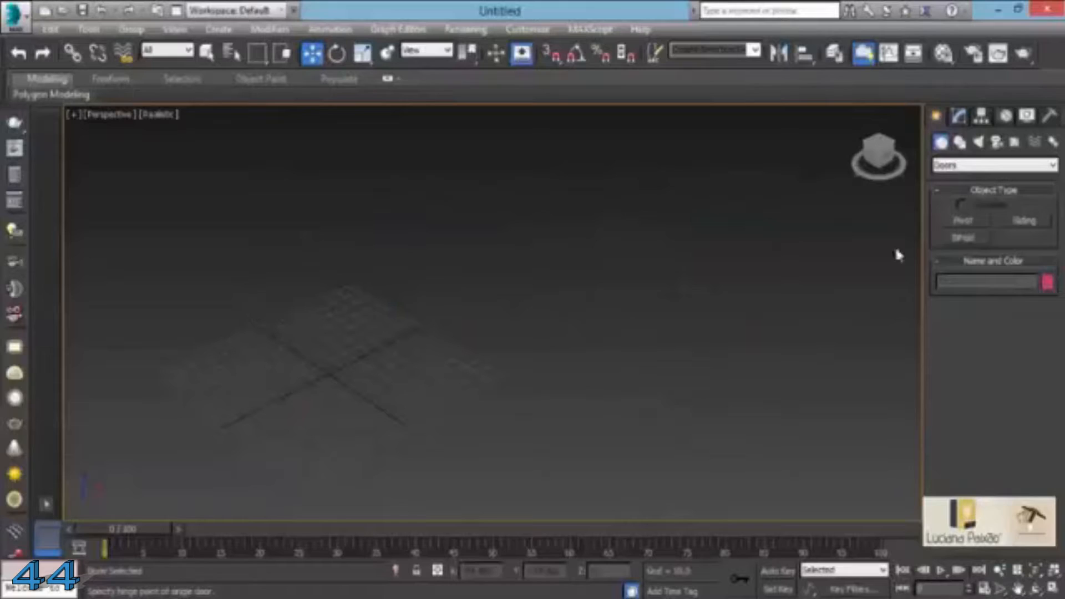
# - Create a pivot door beside the grid, about 56 units wide, 4.4 deep and 109 high
pyautogui.click(962, 219)
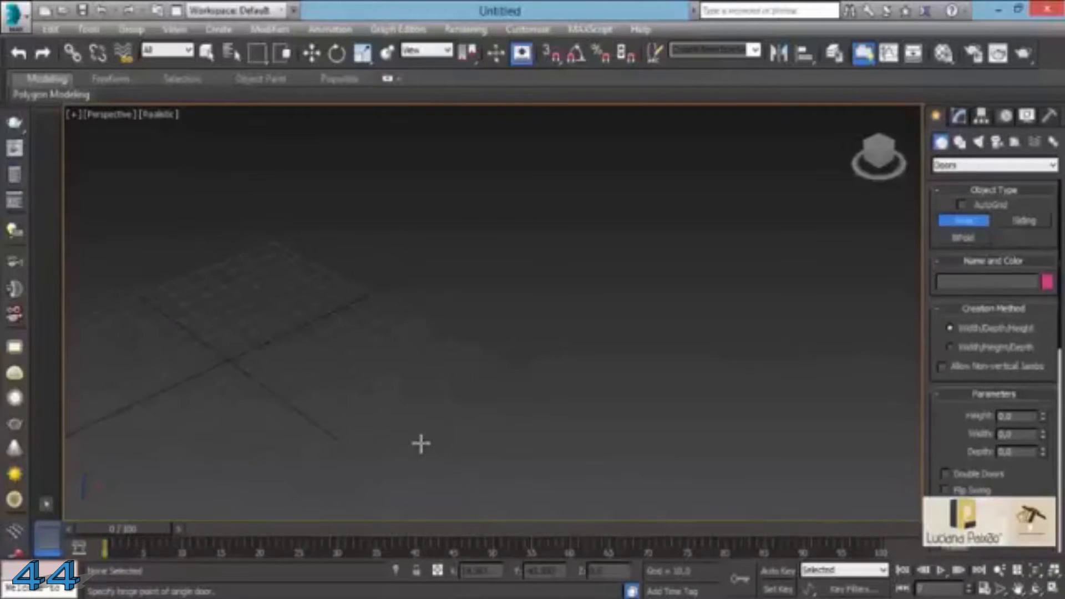
pyautogui.moveTo(421, 444); pyautogui.dragTo(530, 374)
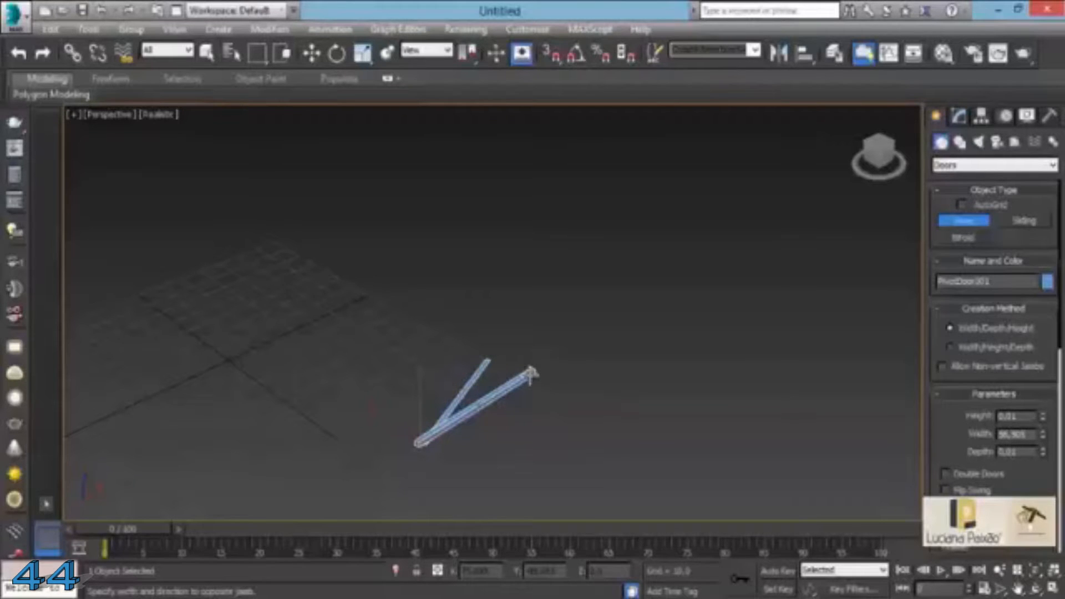
pyautogui.moveTo(531, 375); pyautogui.dragTo(531, 377)
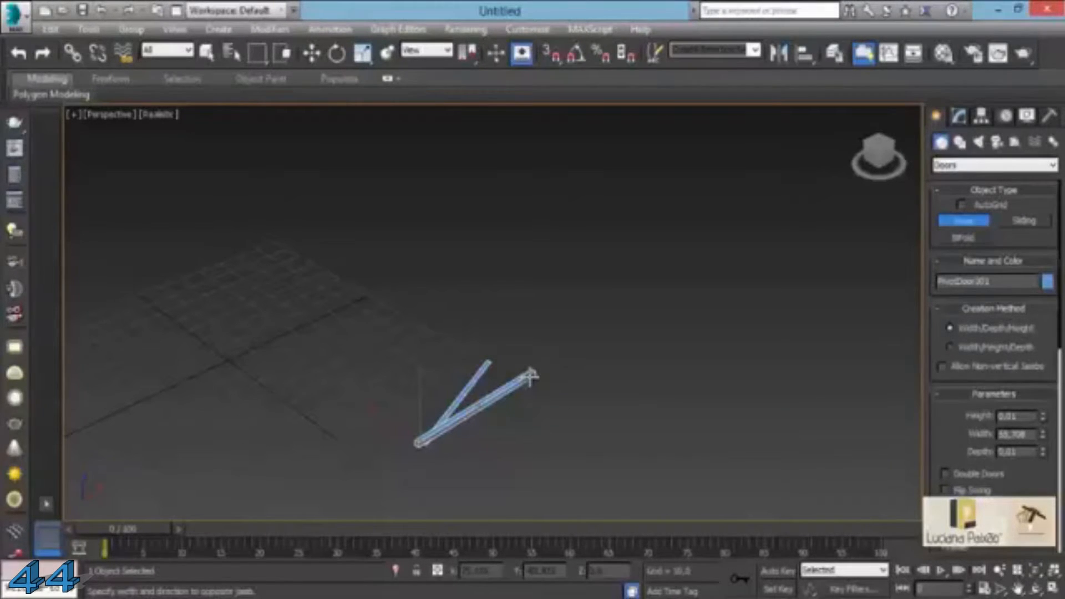
pyautogui.moveTo(530, 377); pyautogui.dragTo(531, 378)
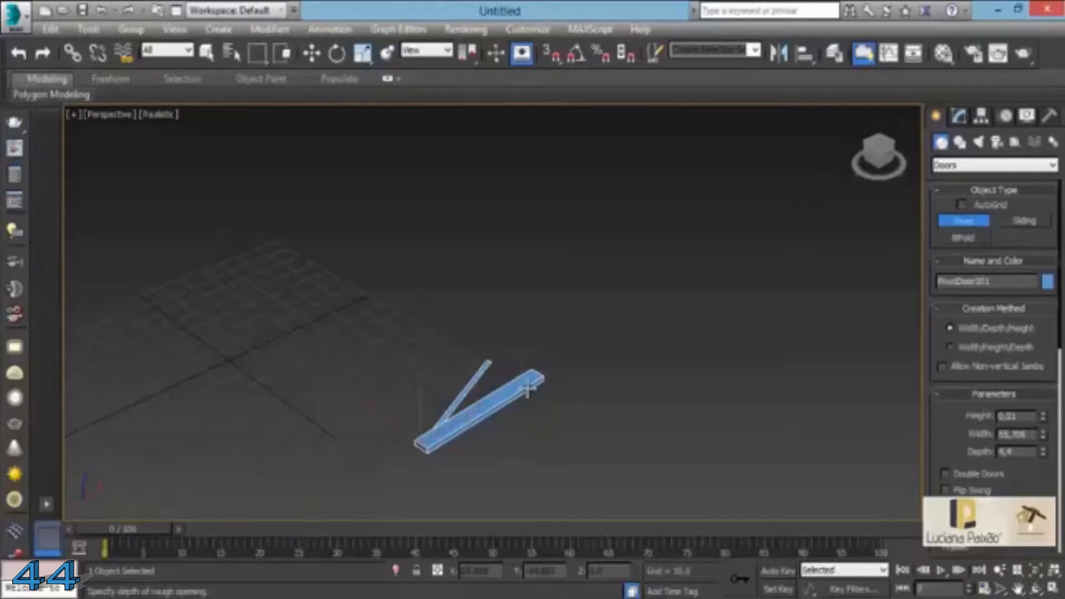
pyautogui.click(527, 390)
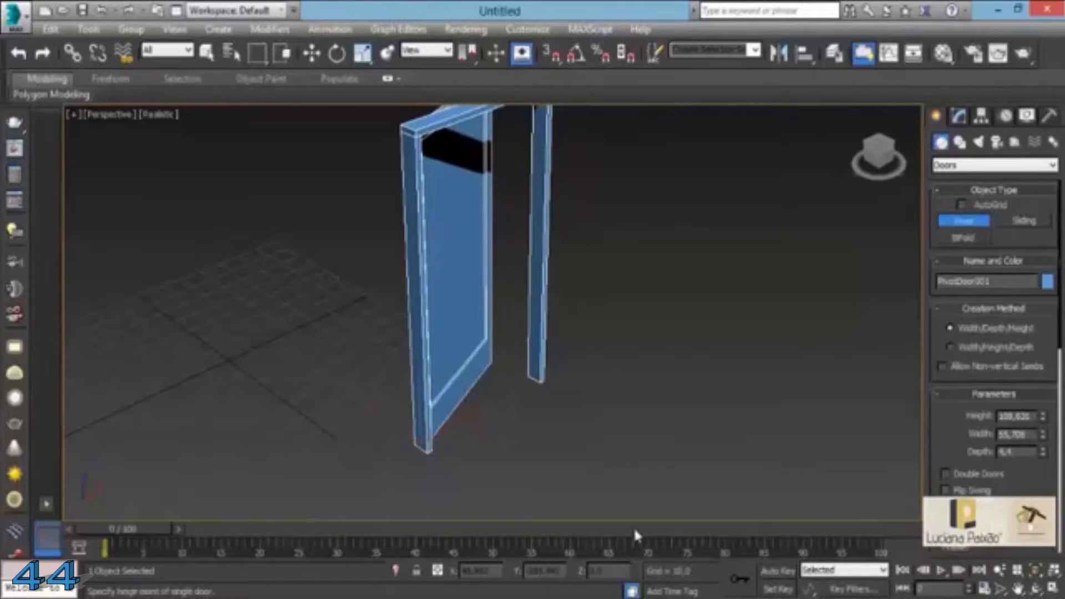
# - Compare the pivot door with single and double leaves, and leave Double Doors enabled
pyautogui.moveTo(598, 369); pyautogui.dragTo(534, 442, button='middle')
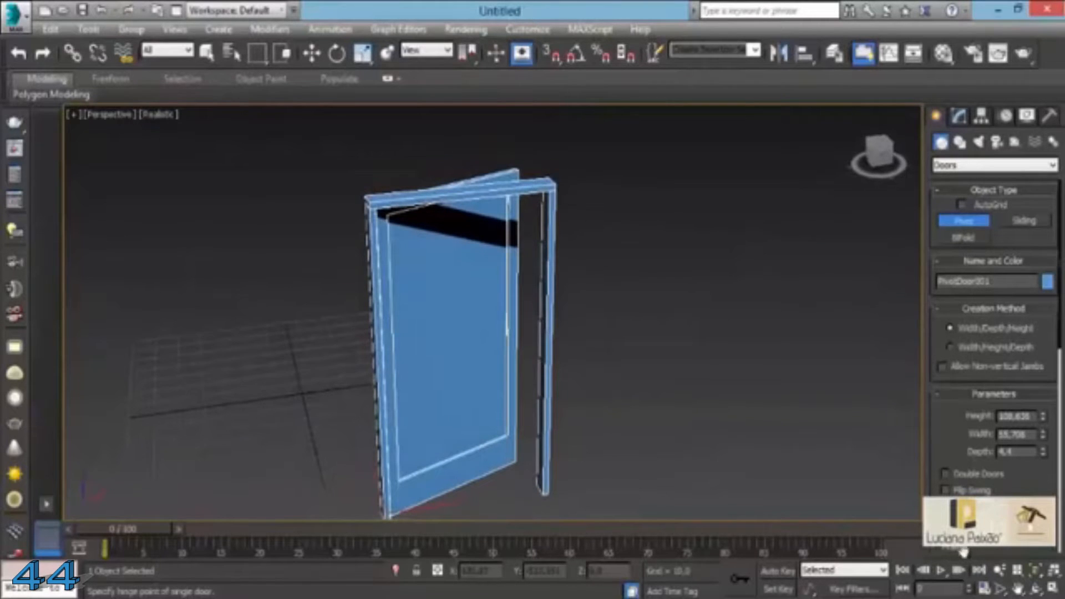
pyautogui.moveTo(1010, 487); pyautogui.dragTo(993, 317)
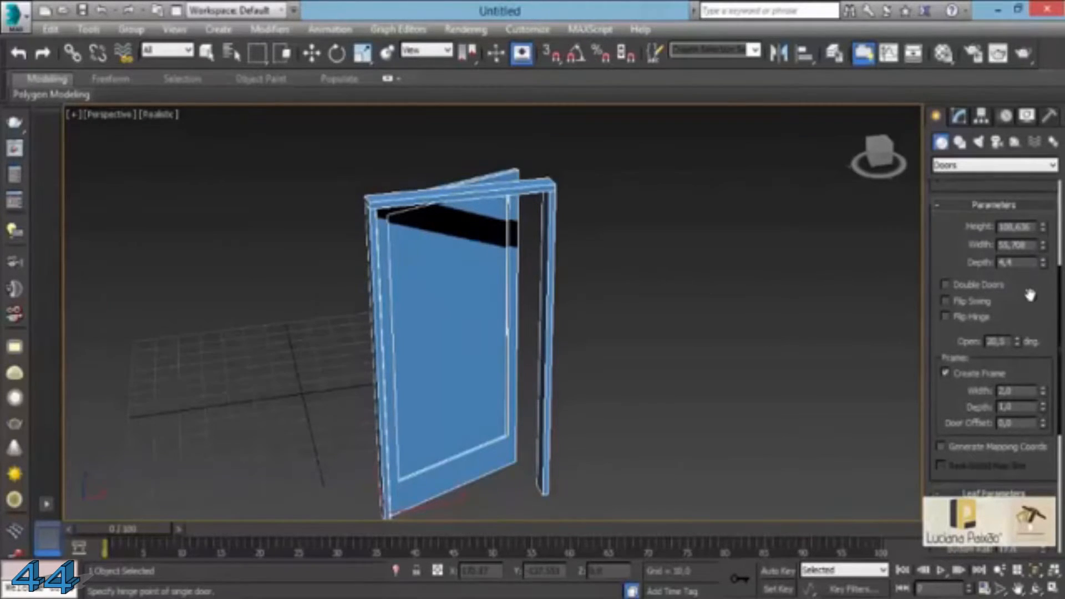
pyautogui.scroll(1, 1014, 311)
pyautogui.click(974, 309)
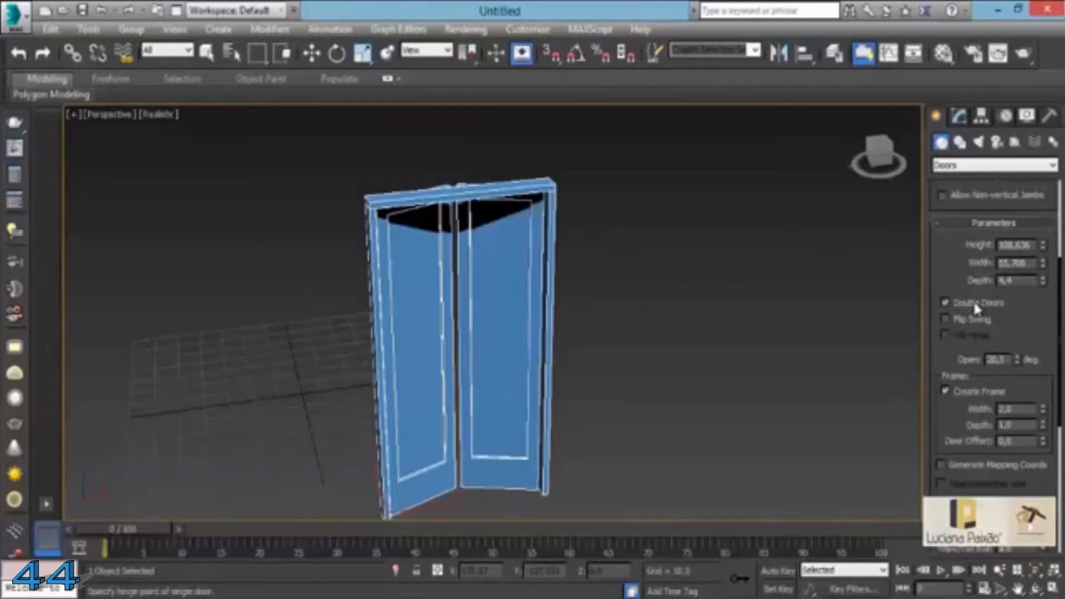
pyautogui.click(978, 302)
pyautogui.click(980, 301)
pyautogui.click(981, 307)
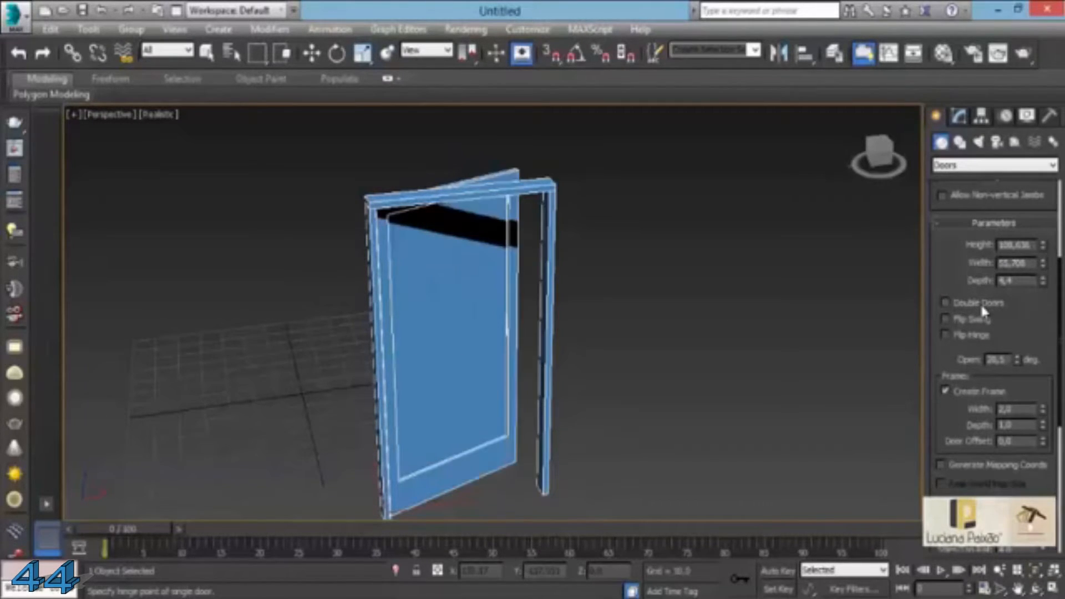
pyautogui.click(986, 303)
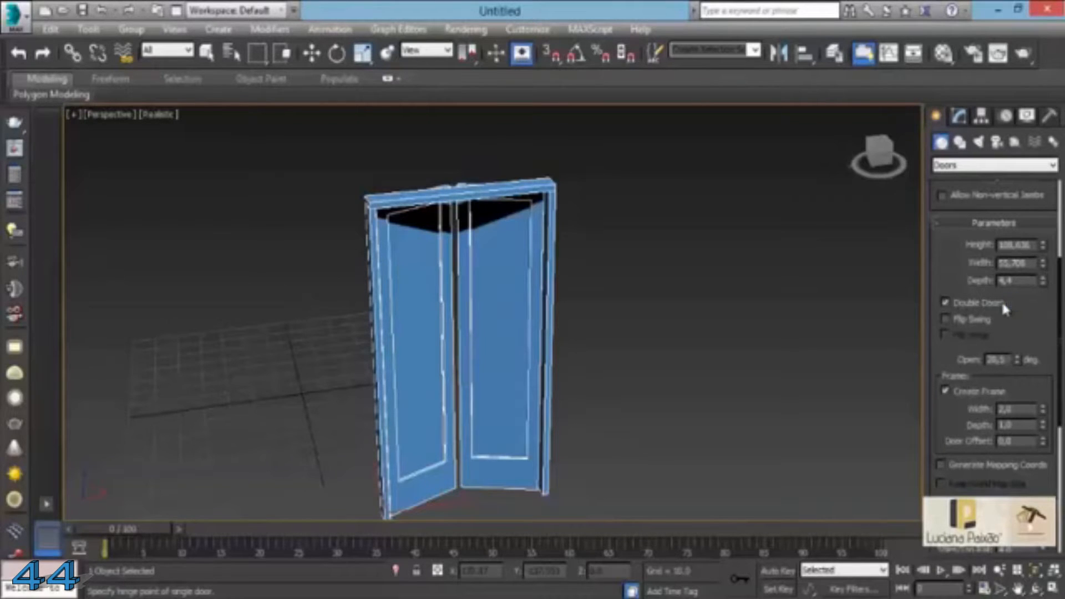
# - Switch the pivot door to a single leaf and toggle its Flip Hinge option on and off to compare
pyautogui.click(1001, 305)
pyautogui.click(974, 321)
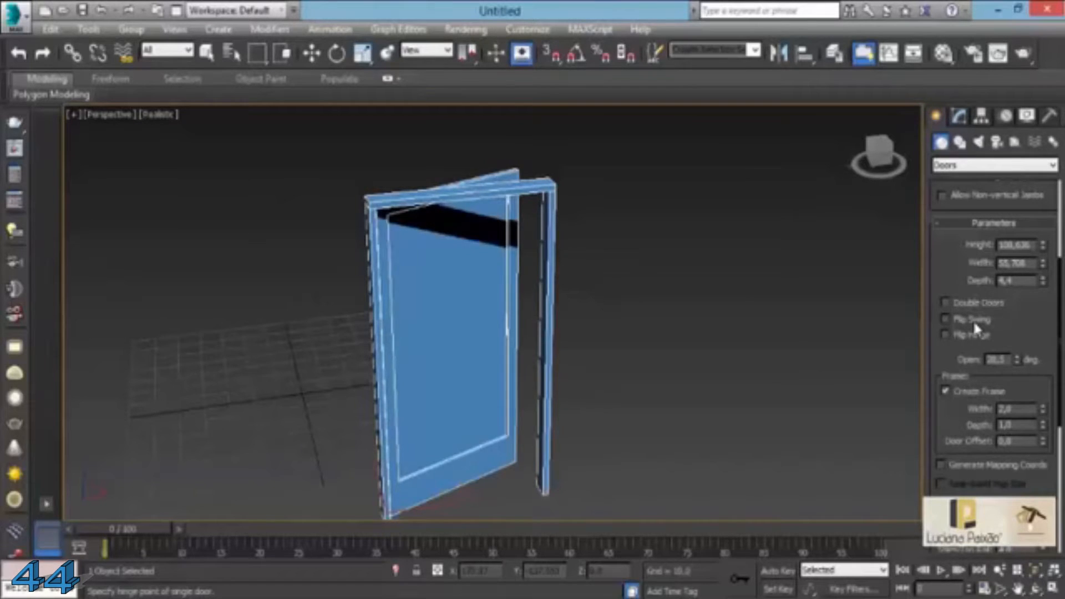
pyautogui.click(977, 336)
pyautogui.click(979, 338)
pyautogui.click(979, 339)
pyautogui.click(978, 338)
pyautogui.click(978, 338)
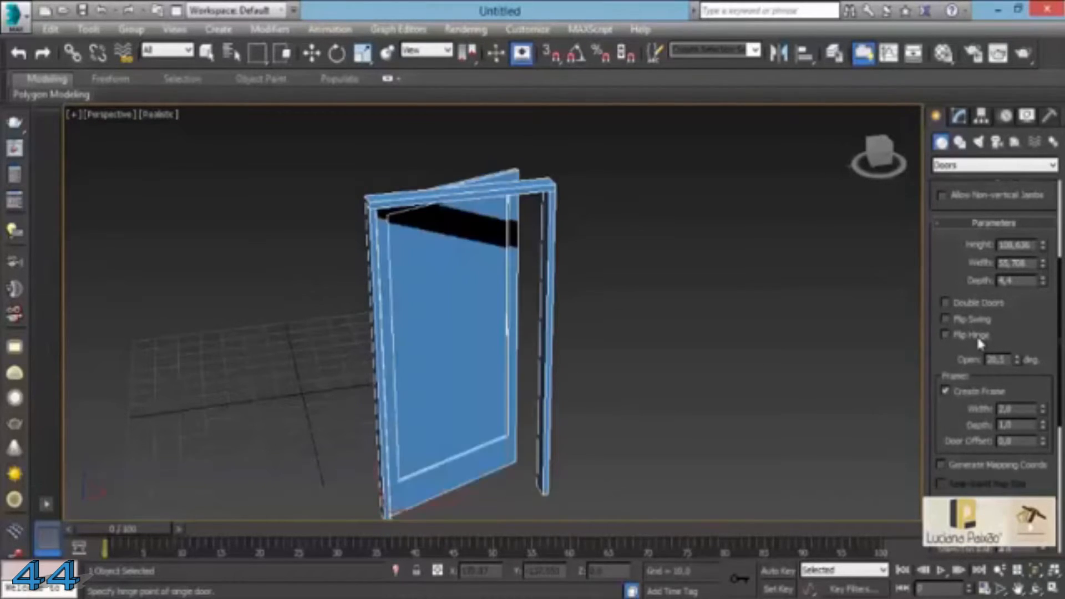
# - Try Flip Swing and leave it disabled, enable Flip Hinge, and set the door's opening angle to 3 degrees
pyautogui.click(979, 320)
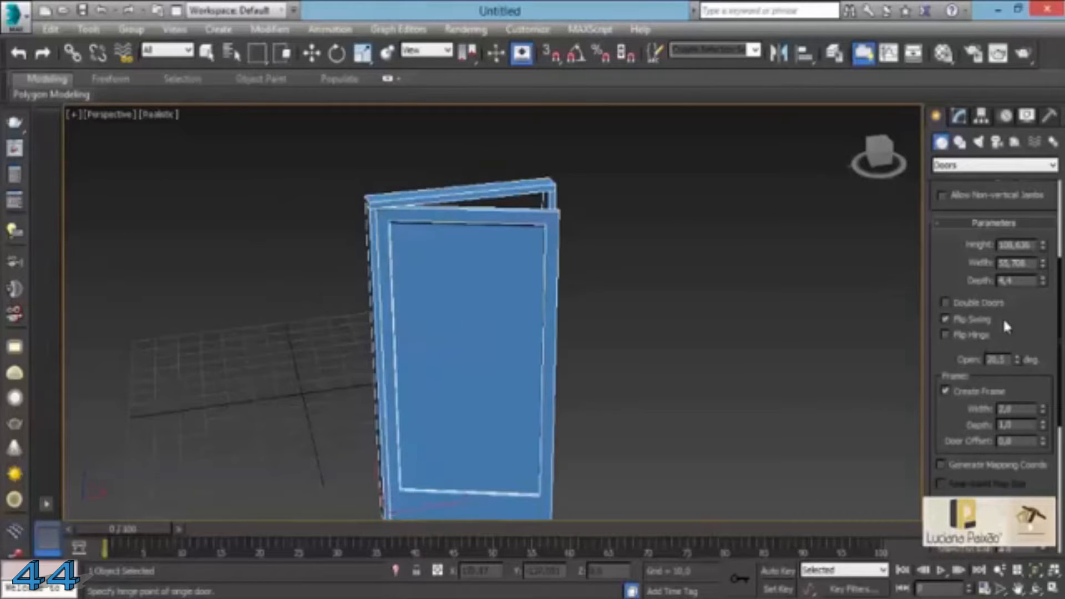
pyautogui.click(967, 321)
pyautogui.click(972, 335)
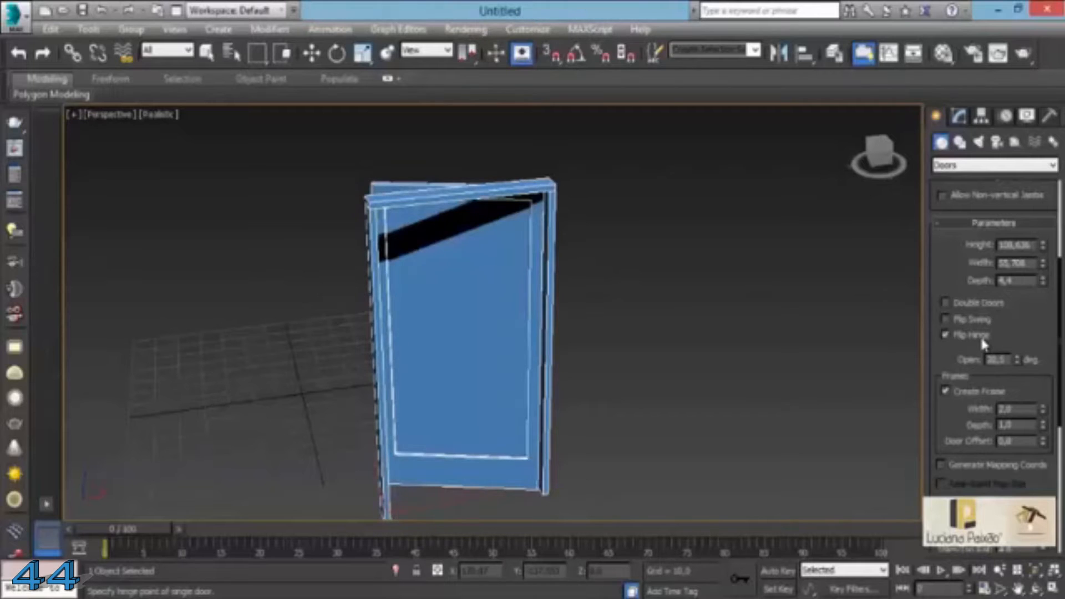
pyautogui.click(982, 341)
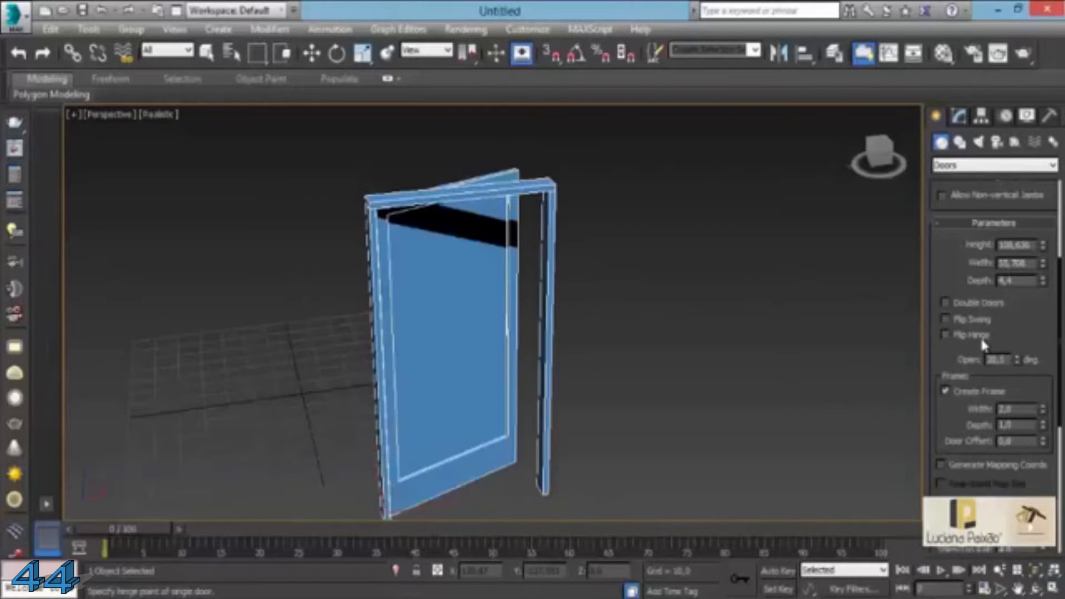
pyautogui.click(981, 340)
pyautogui.moveTo(1017, 358); pyautogui.dragTo(1022, 401)
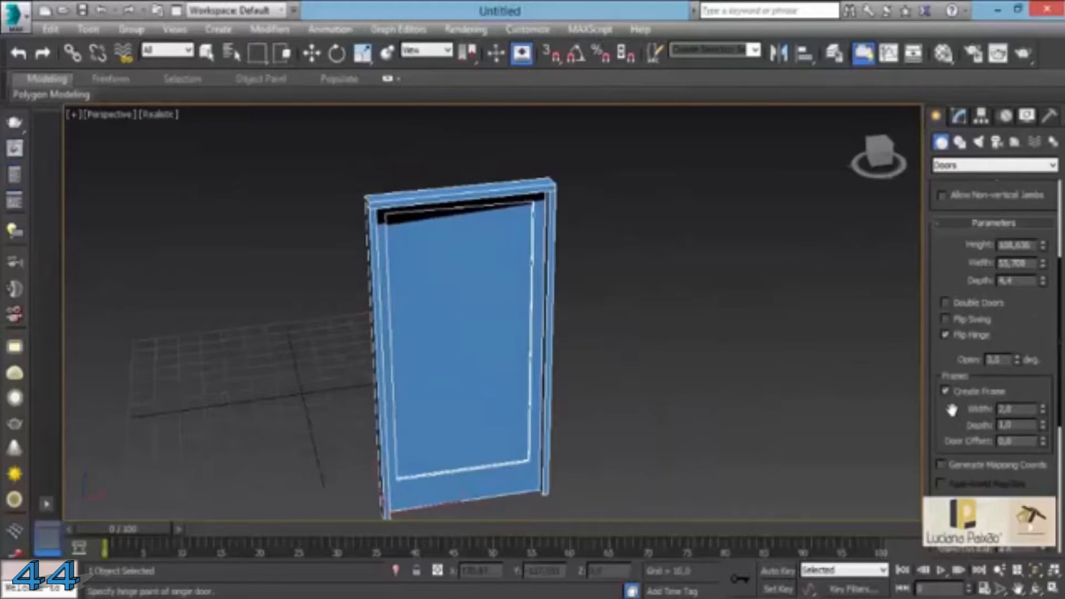
# - Set the door frame's width to 2.92 and depth to 2.8, testing a door offset and returning it to 0
pyautogui.moveTo(952, 410); pyautogui.dragTo(956, 379)
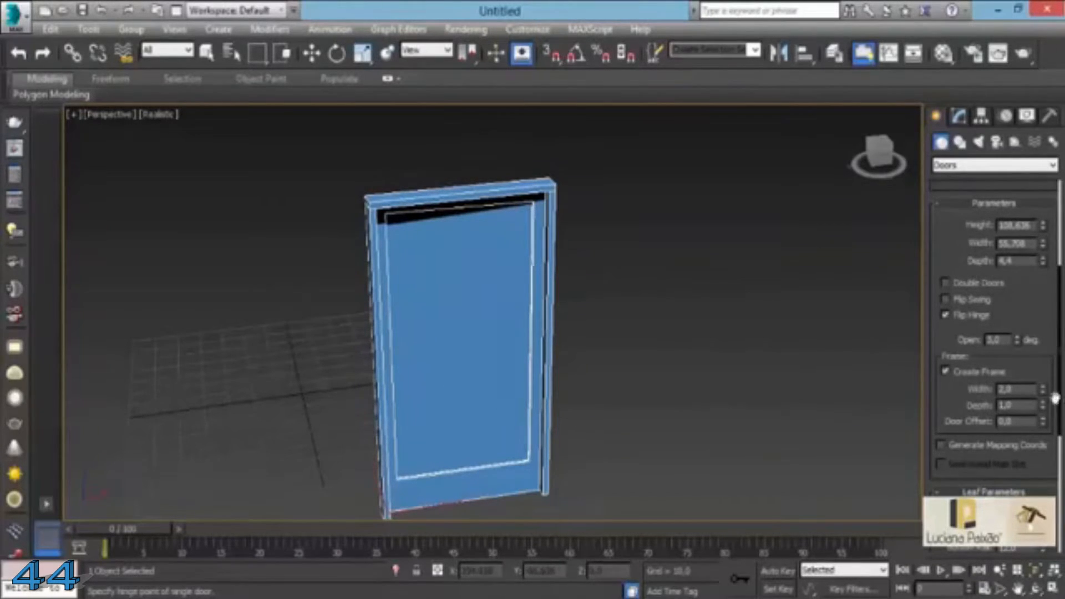
pyautogui.moveTo(1043, 384); pyautogui.dragTo(1041, 244)
pyautogui.moveTo(1060, 465); pyautogui.dragTo(1041, 317)
pyautogui.moveTo(1046, 425); pyautogui.dragTo(1018, 173)
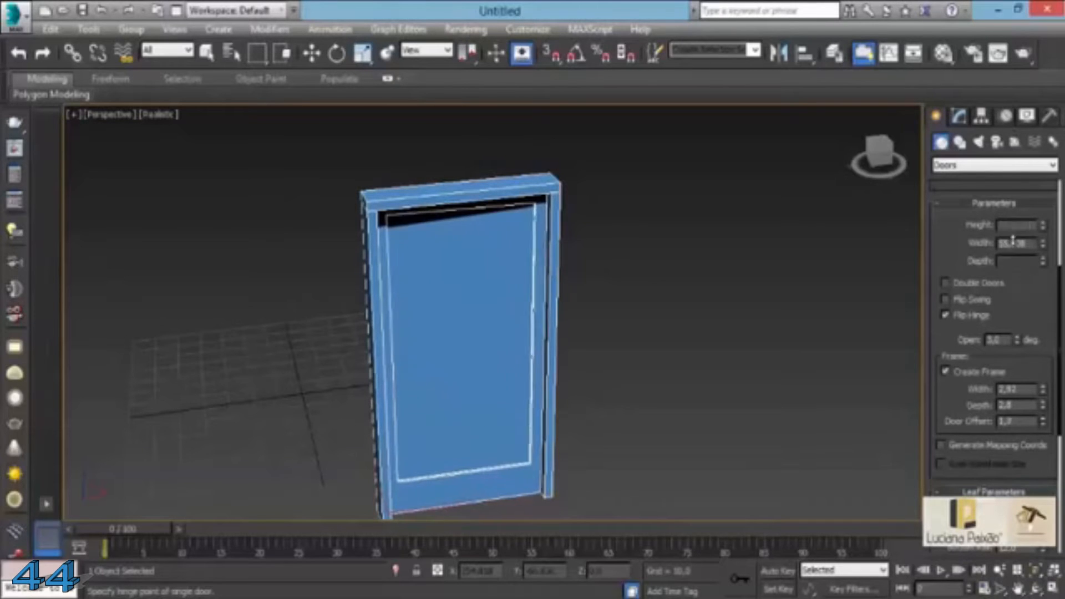
pyautogui.moveTo(1002, 39); pyautogui.dragTo(1040, 430)
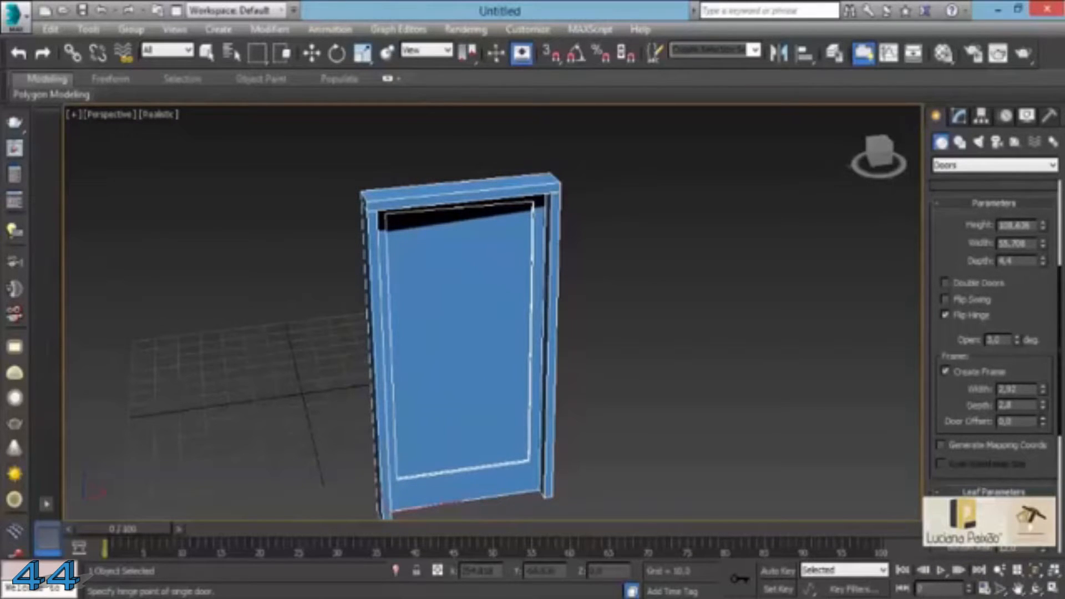
# - Set the door offset to 2.4 while examining the leaf's position at the frame's upper corner
pyautogui.keyDown('alt'); pyautogui.moveTo(599, 358); pyautogui.dragTo(768, 342, button='middle'); pyautogui.keyUp('alt')
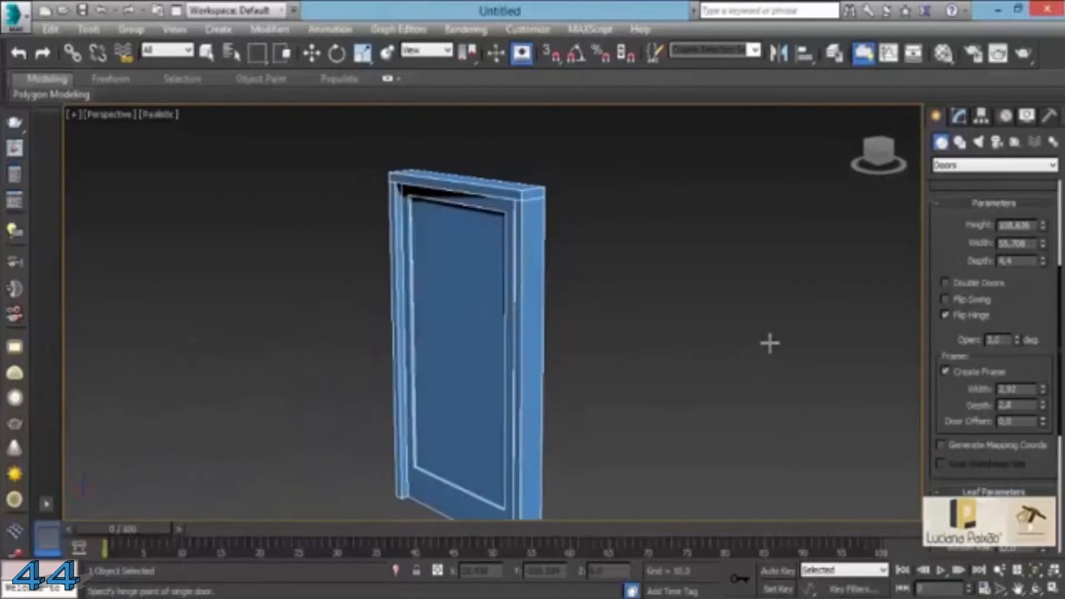
pyautogui.moveTo(495, 300); pyautogui.dragTo(541, 186, button='middle')
pyautogui.keyDown('alt'); pyautogui.moveTo(587, 373); pyautogui.dragTo(611, 417, button='middle'); pyautogui.keyUp('alt')
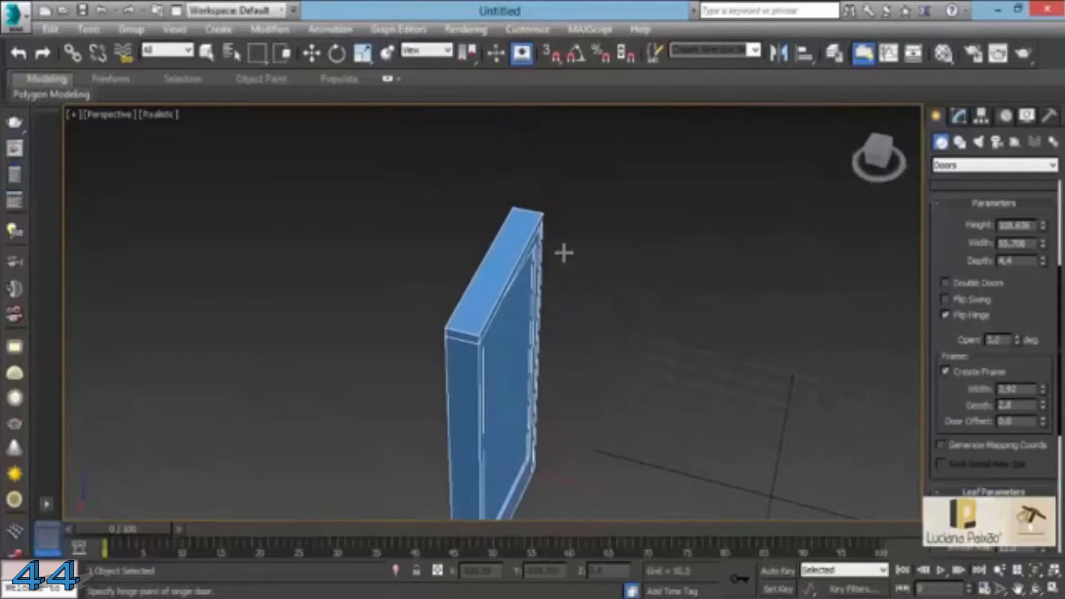
pyautogui.scroll(4, 541, 233)
pyautogui.scroll(-1, 522, 229)
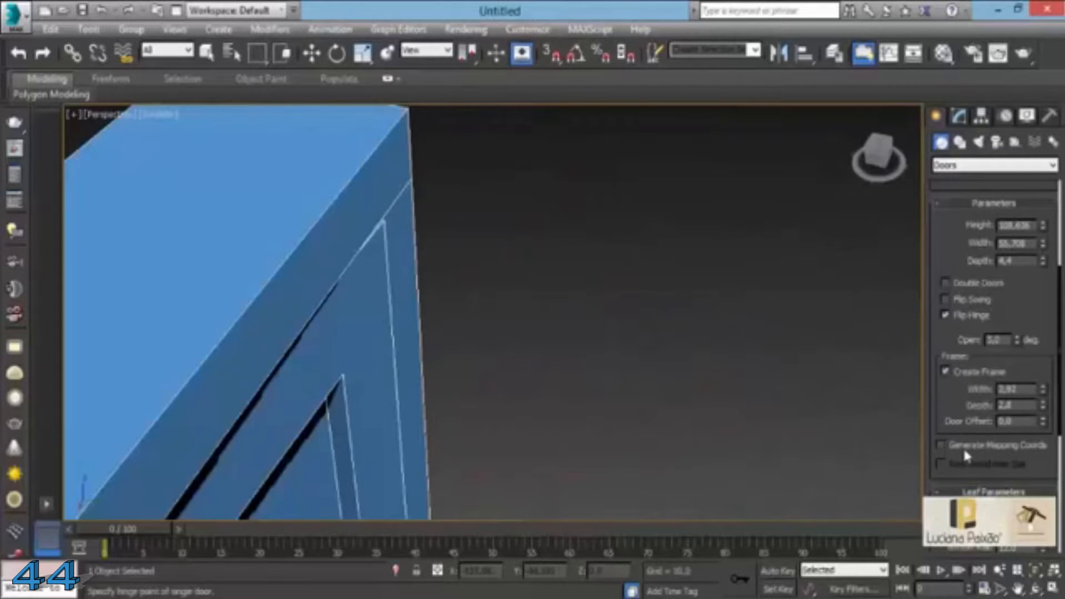
pyautogui.moveTo(1044, 423); pyautogui.dragTo(1014, 180)
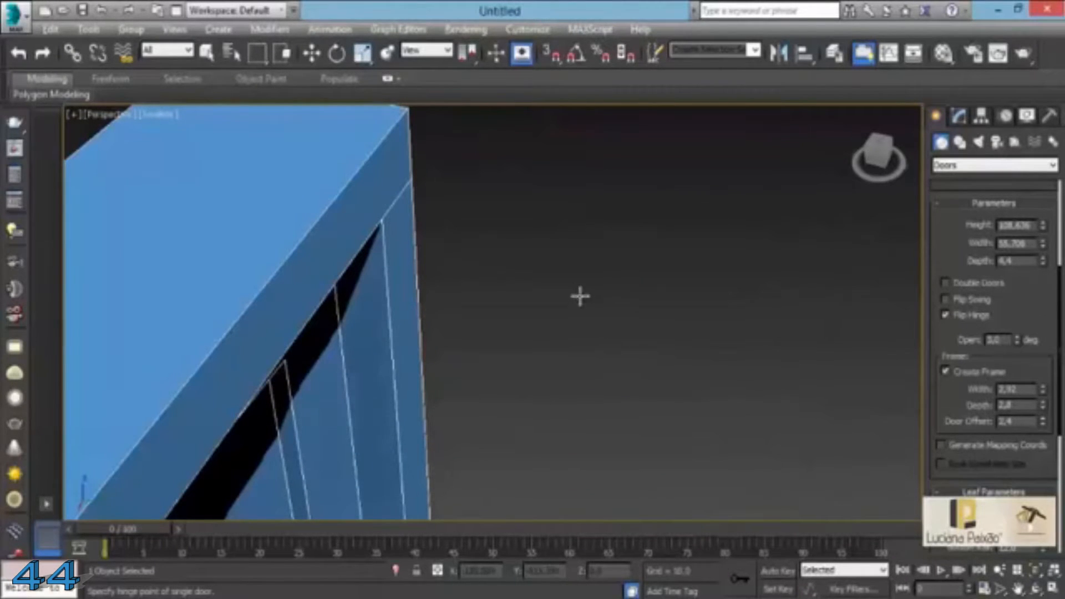
pyautogui.scroll(2, 590, 295)
pyautogui.keyDown('alt'); pyautogui.moveTo(531, 362); pyautogui.dragTo(594, 257, button='middle'); pyautogui.keyUp('alt')
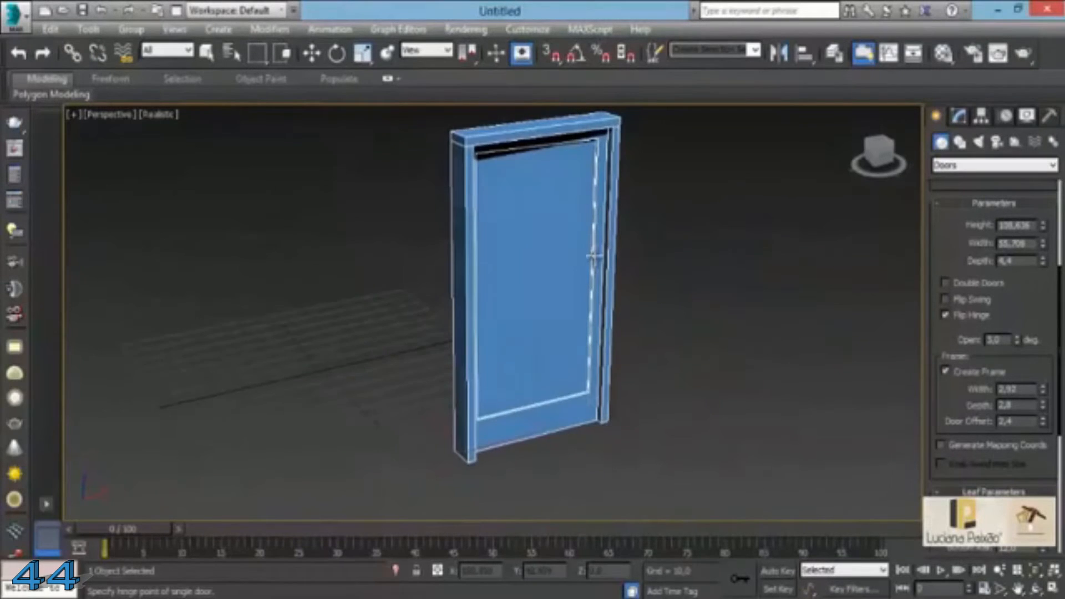
# - Divide the door leaf into 4 horizontal and 3 vertical panels
pyautogui.moveTo(1043, 466); pyautogui.dragTo(1026, 297)
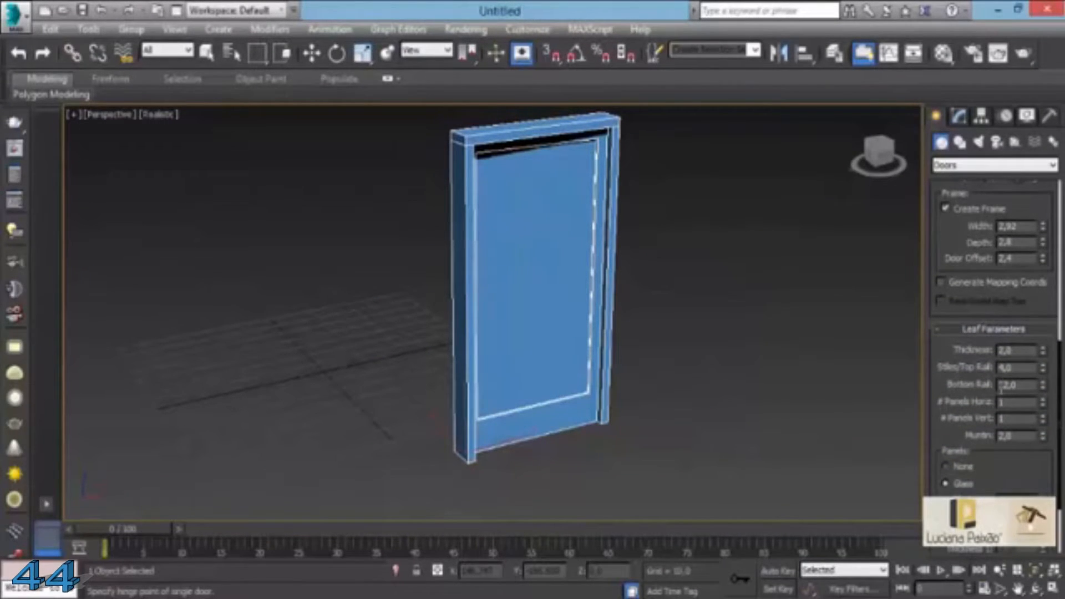
pyautogui.moveTo(1021, 479); pyautogui.dragTo(1023, 404)
pyautogui.moveTo(583, 260); pyautogui.dragTo(713, 302, button='middle')
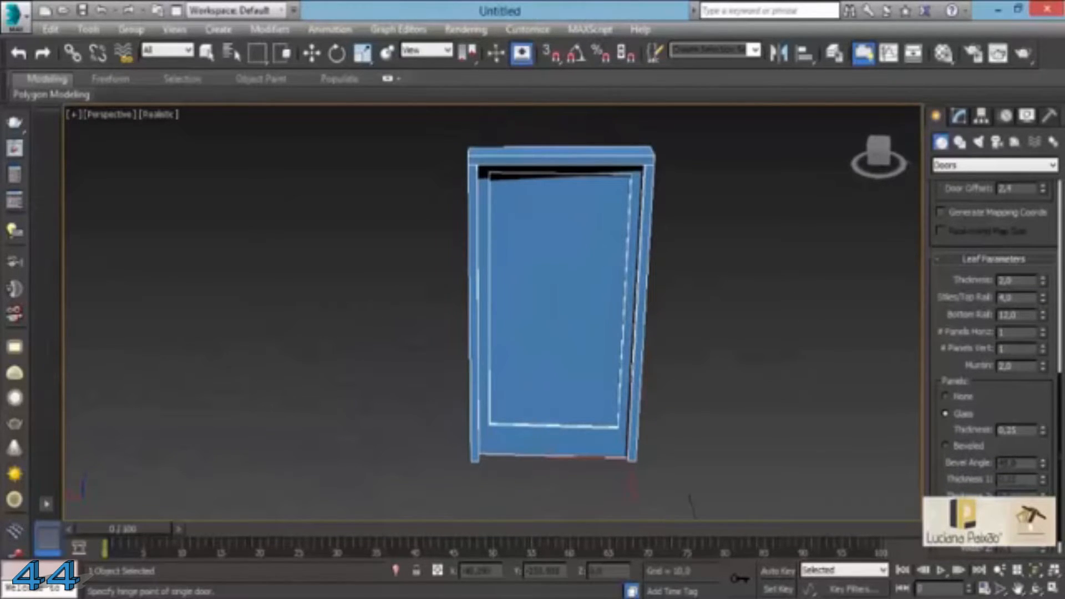
pyautogui.click(1043, 330)
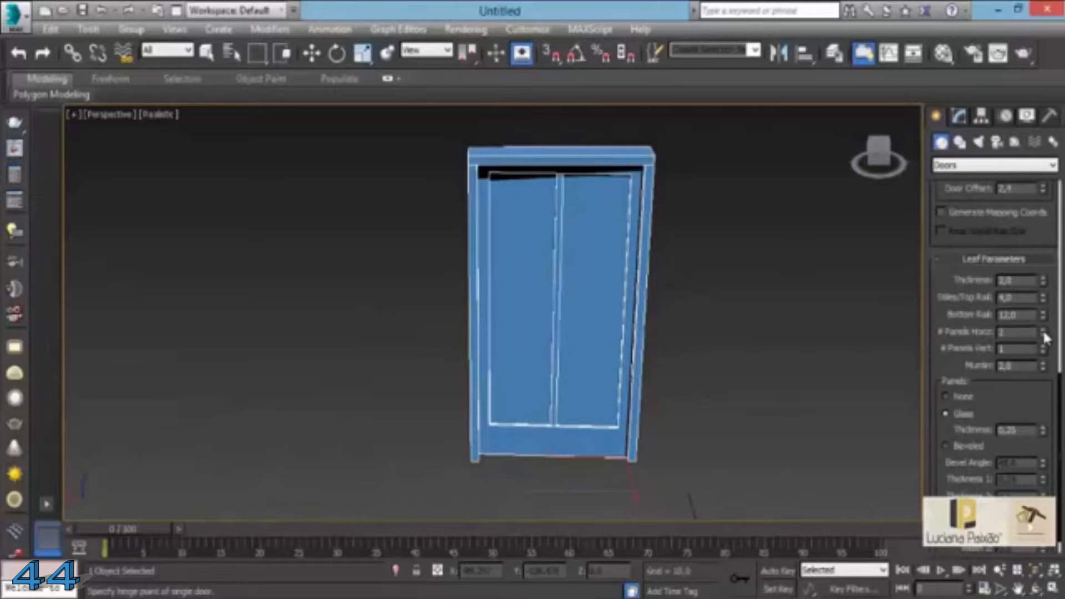
pyautogui.click(1043, 329)
pyautogui.click(1042, 329)
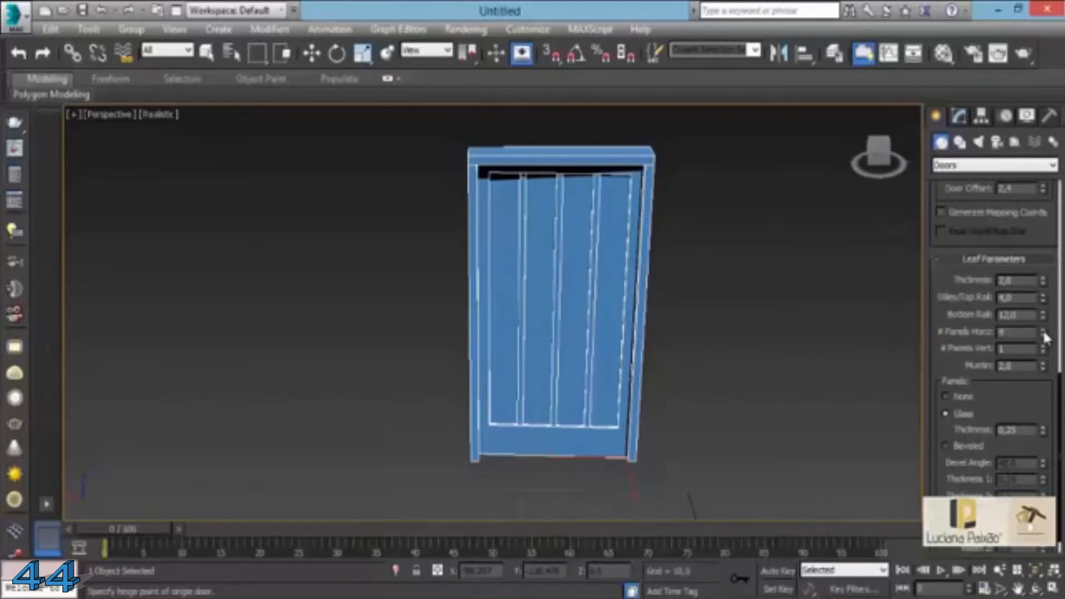
pyautogui.click(1043, 346)
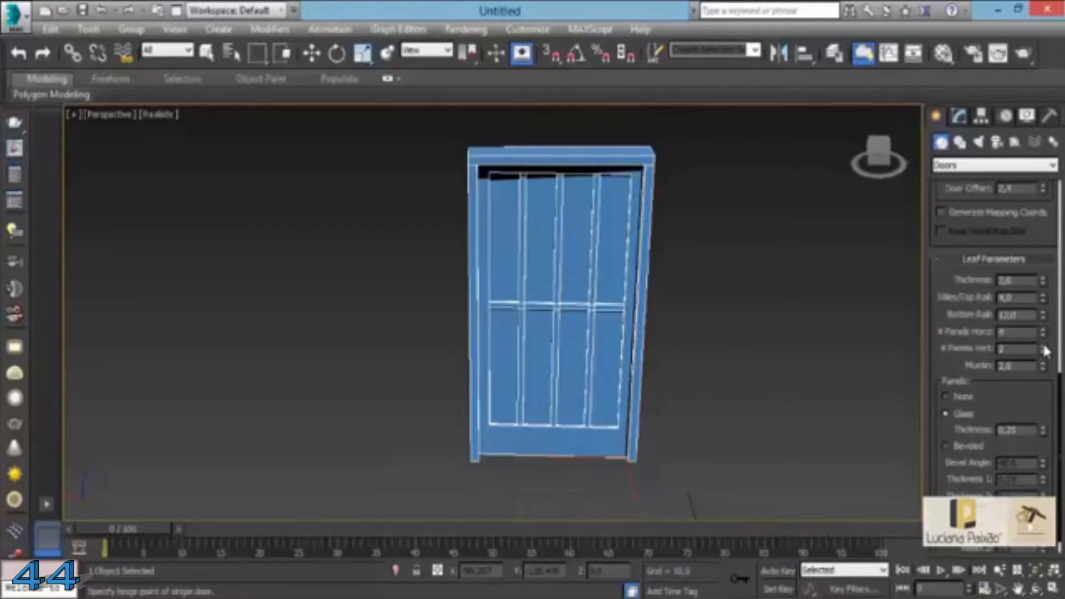
pyautogui.click(1043, 346)
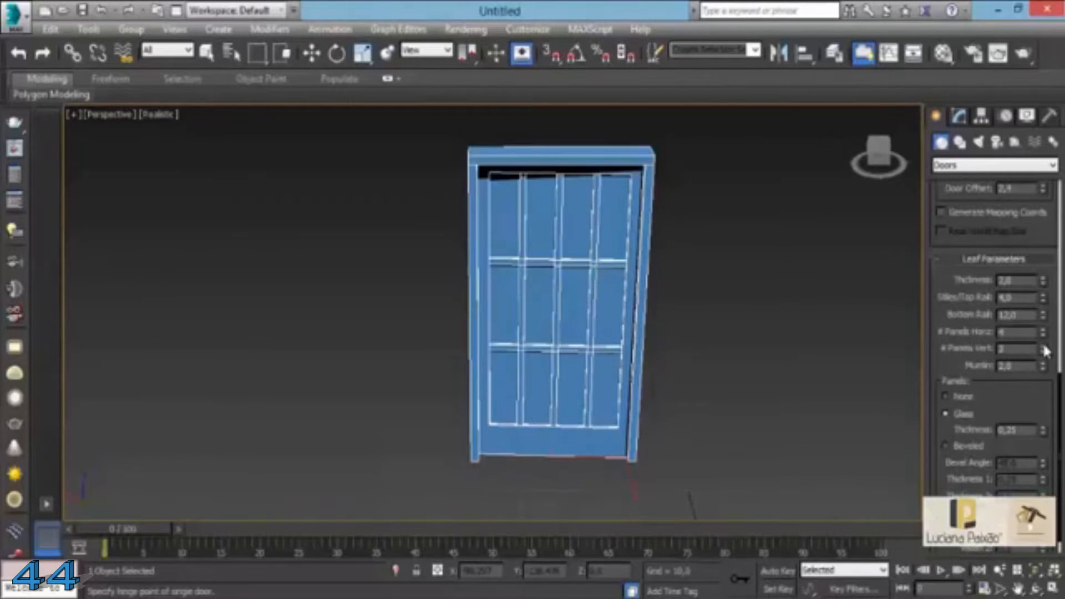
# - Try a narrow bottom rail on the door leaf and set the Bottom Rail to 34.938
pyautogui.moveTo(1044, 325); pyautogui.dragTo(1061, 372)
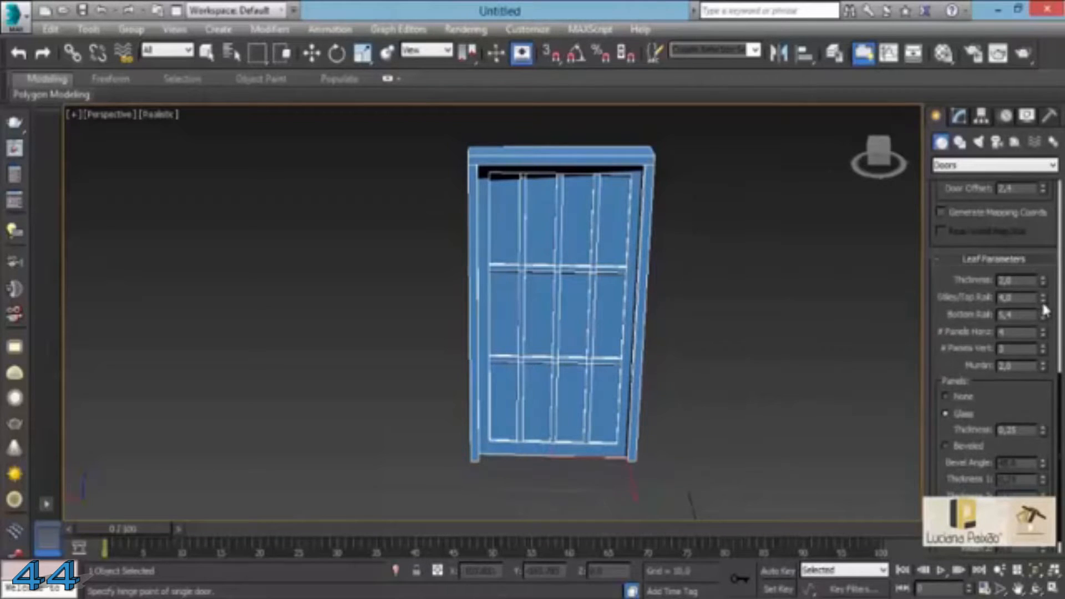
pyautogui.moveTo(1044, 311); pyautogui.dragTo(1006, 481)
pyautogui.keyDown('alt'); pyautogui.moveTo(525, 492); pyautogui.dragTo(601, 439, button='middle'); pyautogui.keyUp('alt')
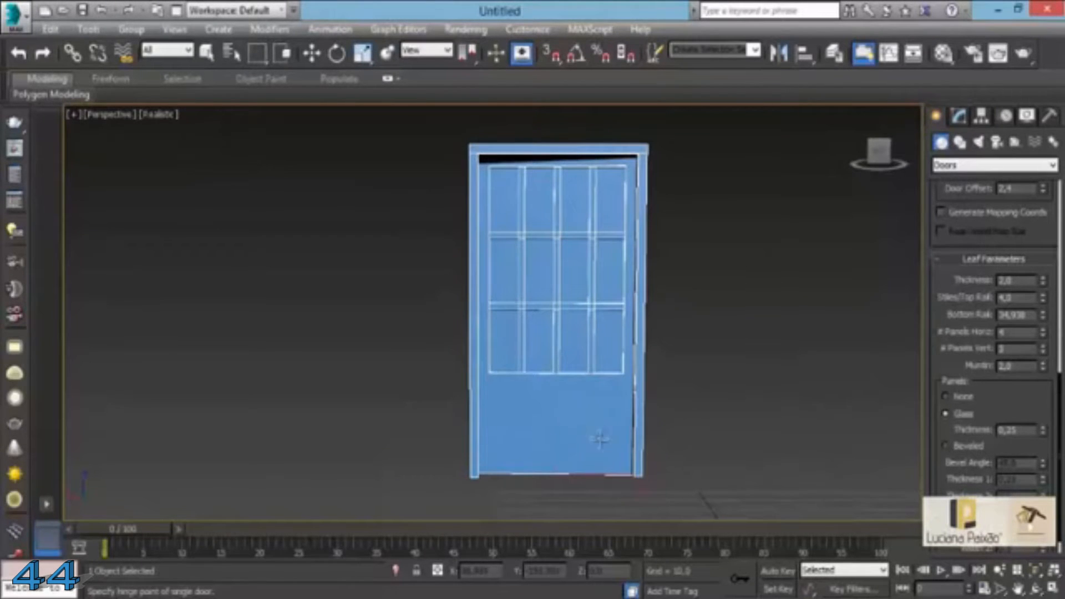
# - Test a much thicker door leaf and set the leaf's thickness to 1.729
pyautogui.moveTo(1044, 283); pyautogui.dragTo(1046, 216)
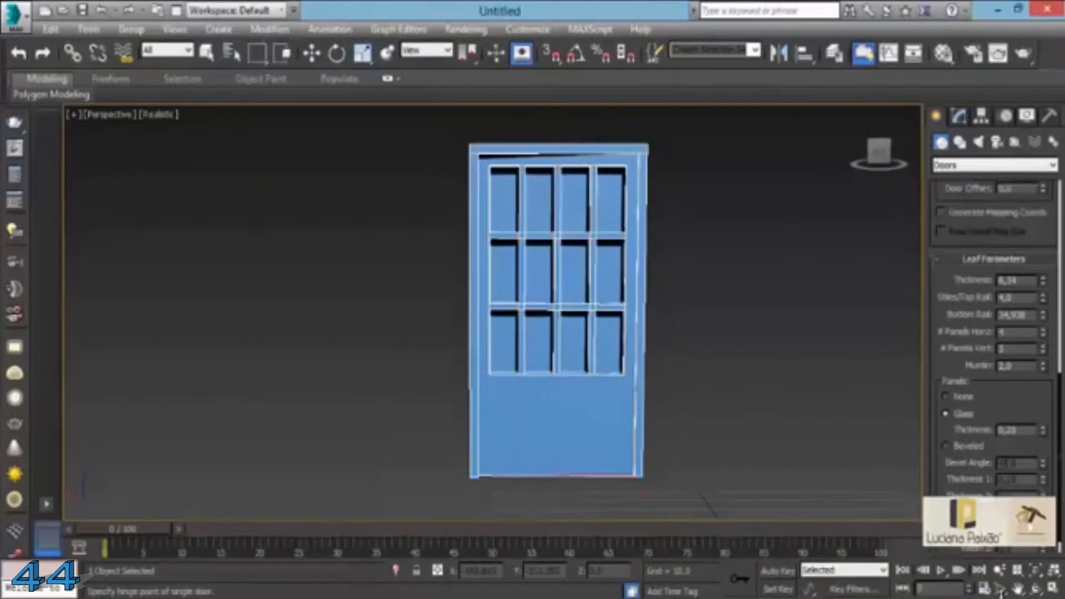
pyautogui.keyDown('alt'); pyautogui.moveTo(632, 166); pyautogui.dragTo(820, 160, button='middle'); pyautogui.keyUp('alt')
pyautogui.scroll(2, 572, 309)
pyautogui.scroll(5, 566, 305)
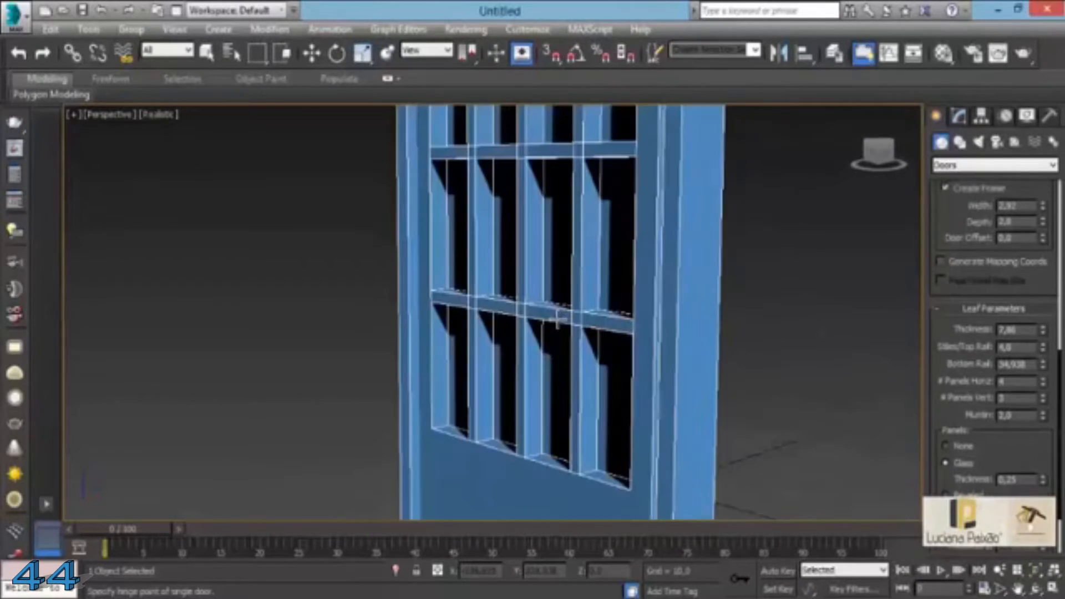
pyautogui.moveTo(1045, 331); pyautogui.dragTo(1012, 397)
pyautogui.keyDown('alt'); pyautogui.moveTo(848, 358); pyautogui.dragTo(873, 356, button='middle'); pyautogui.keyUp('alt')
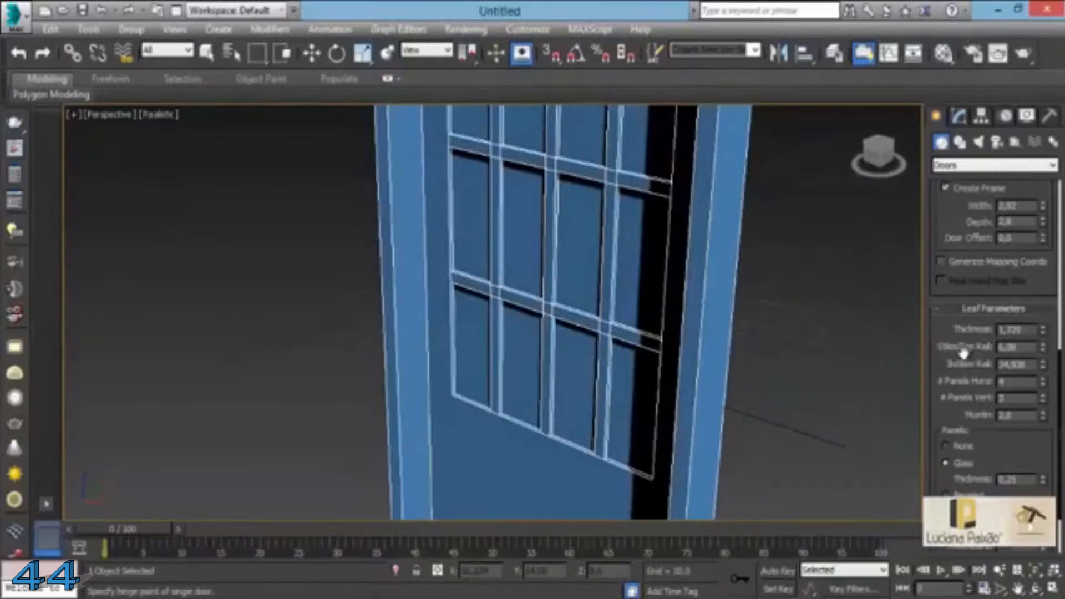
# - Set the door leaf's Stiles/Top Rail width to 7.296
pyautogui.moveTo(1043, 350); pyautogui.dragTo(1040, 219)
pyautogui.moveTo(1042, 292); pyautogui.dragTo(989, 175)
pyautogui.moveTo(988, 285); pyautogui.dragTo(962, 329)
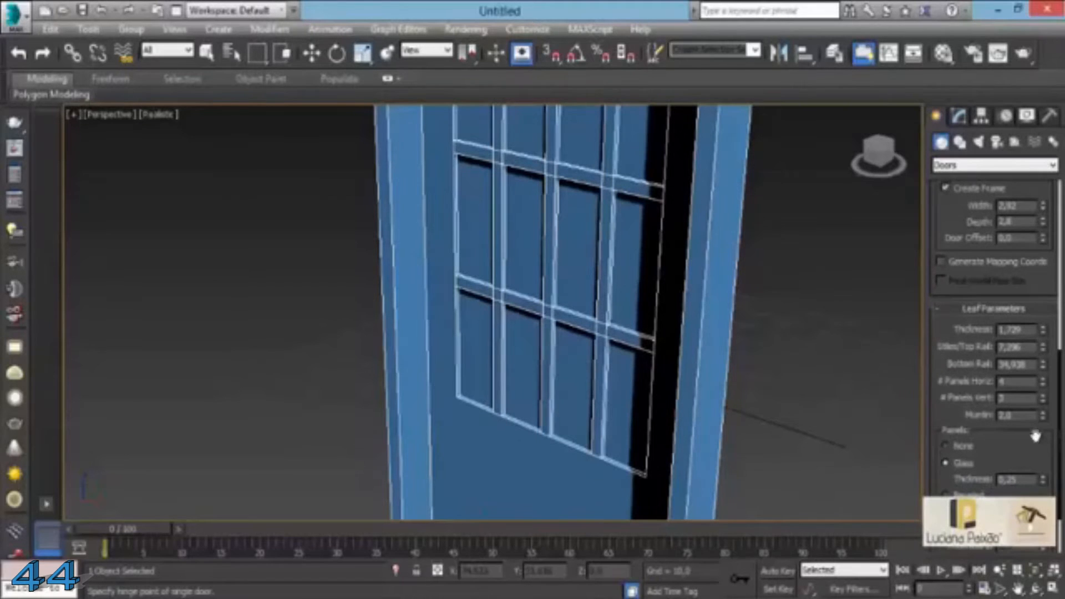
# - Try a wide muntin between the leaf's panels and set the Muntin width to 4.2
pyautogui.moveTo(1043, 380); pyautogui.dragTo(1053, 242)
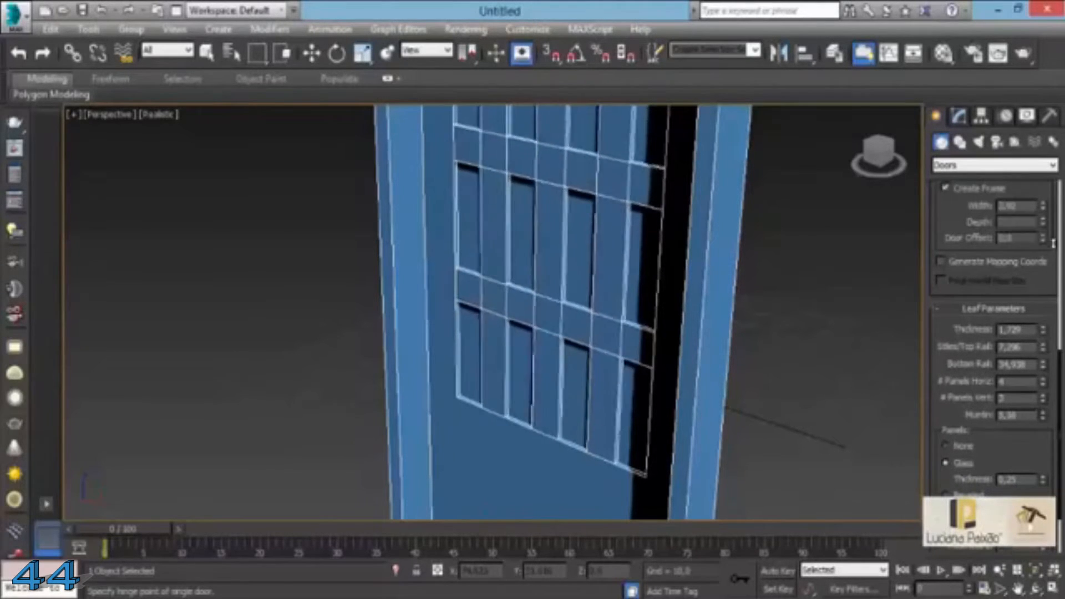
pyautogui.moveTo(1056, 396); pyautogui.dragTo(1047, 321)
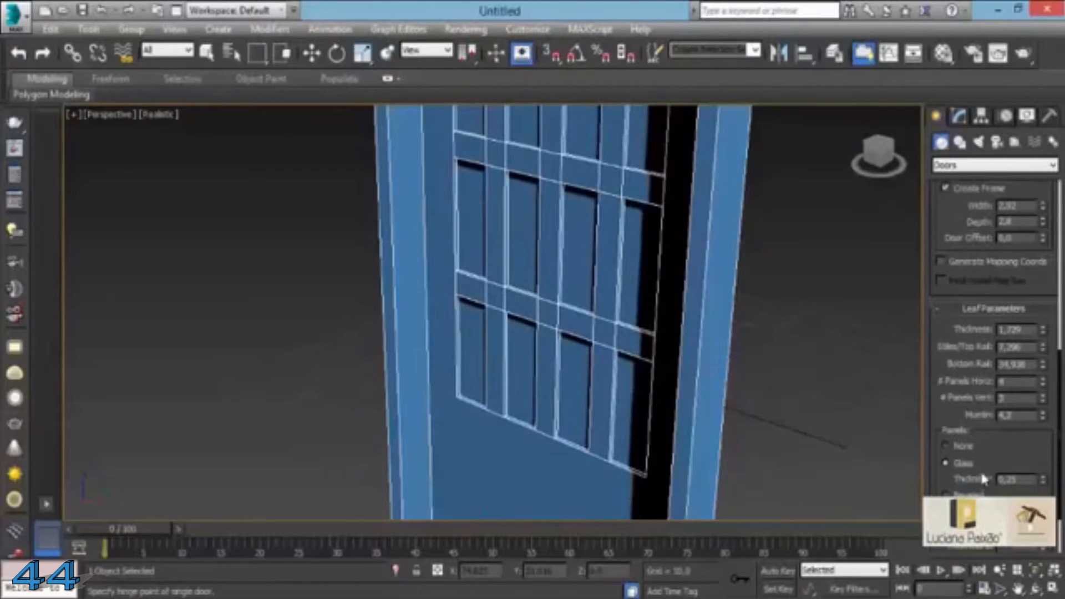
pyautogui.keyDown('alt'); pyautogui.moveTo(637, 391); pyautogui.dragTo(708, 366, button='middle'); pyautogui.keyUp('alt')
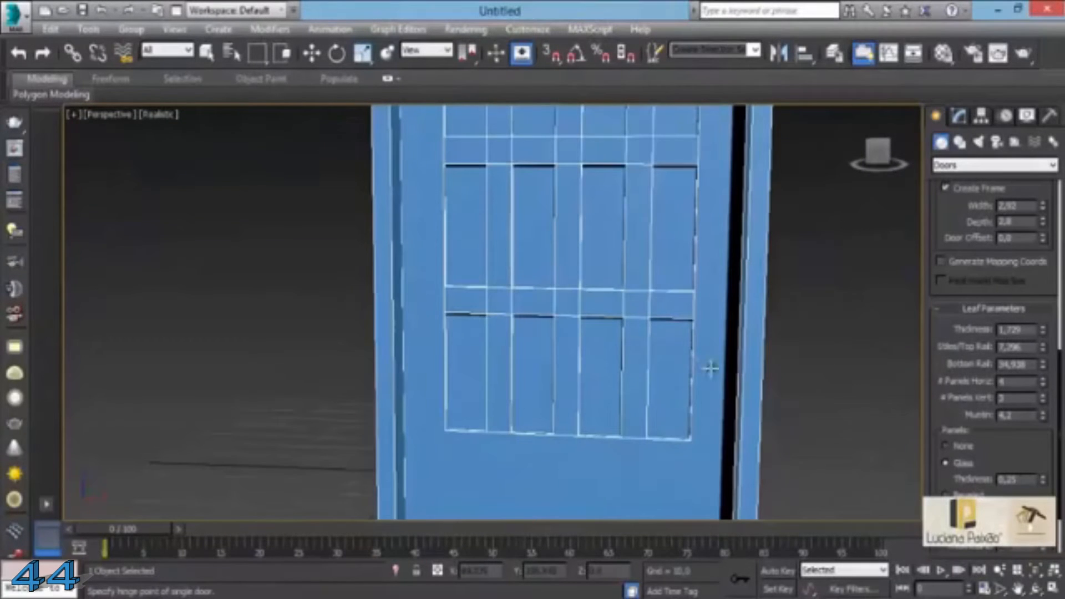
# - Compare the None and Glass panel types, set the leaf's panels to Beveled, and examine the panel edges up close
pyautogui.moveTo(1025, 464); pyautogui.dragTo(1020, 331)
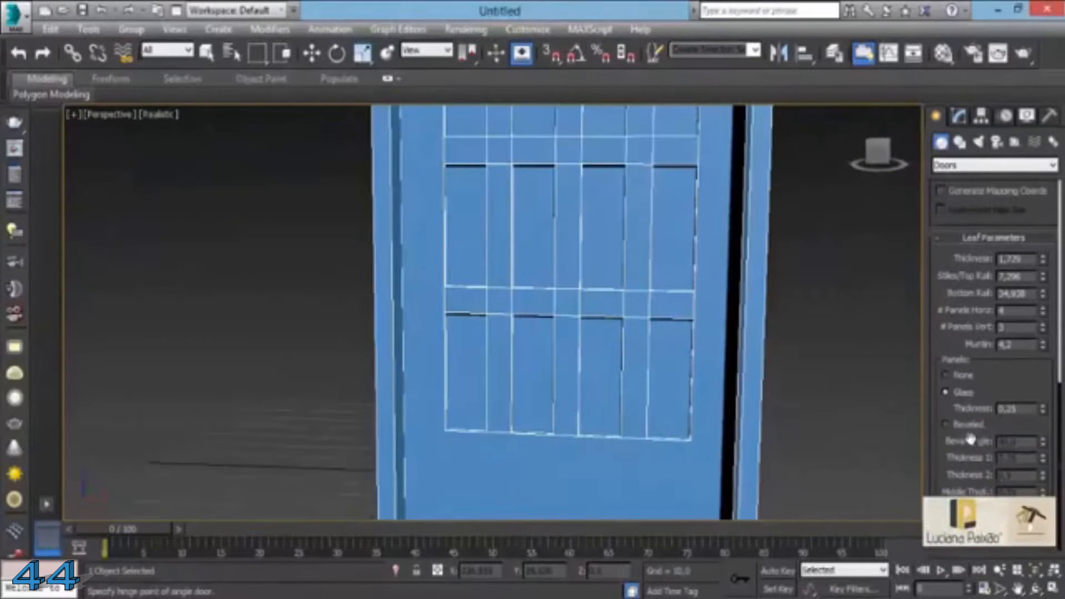
pyautogui.click(957, 372)
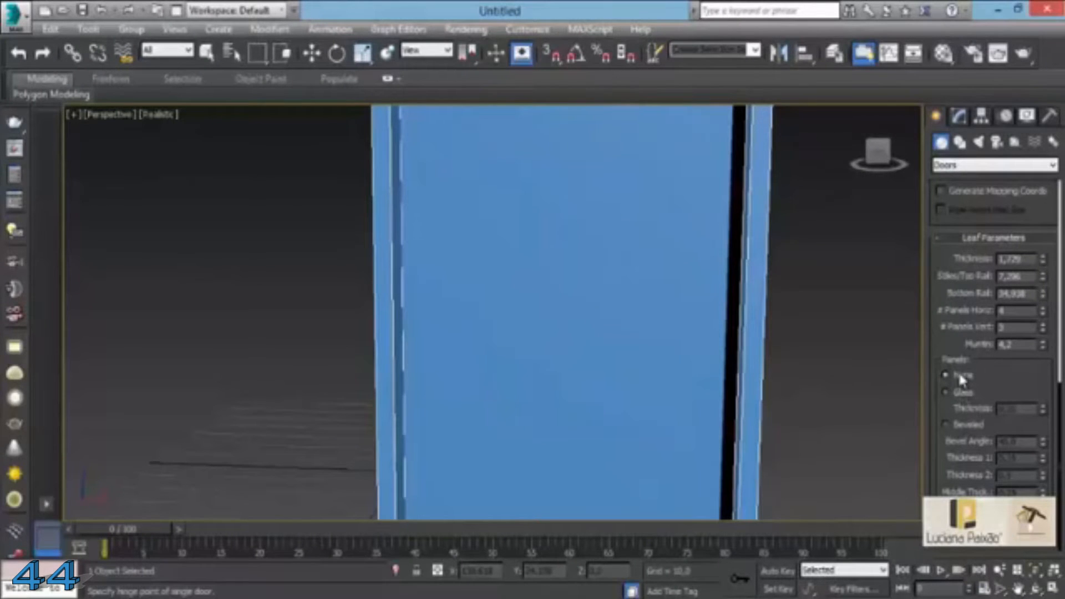
pyautogui.click(946, 392)
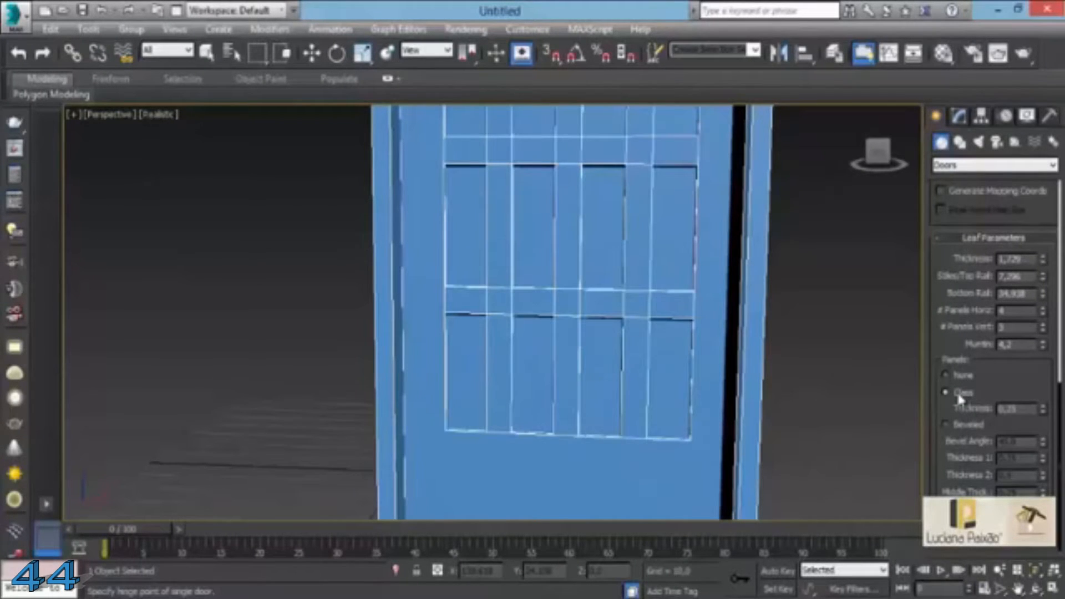
pyautogui.click(964, 423)
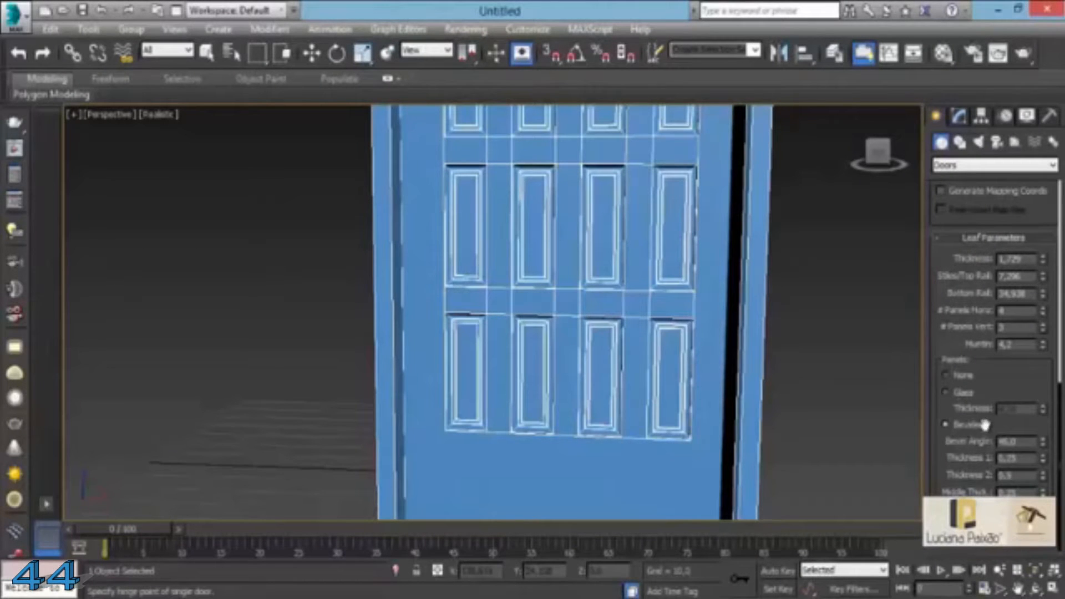
pyautogui.keyDown('alt'); pyautogui.moveTo(519, 342); pyautogui.dragTo(563, 371, button='middle'); pyautogui.keyUp('alt')
pyautogui.scroll(1, 474, 333)
pyautogui.scroll(6, 617, 380)
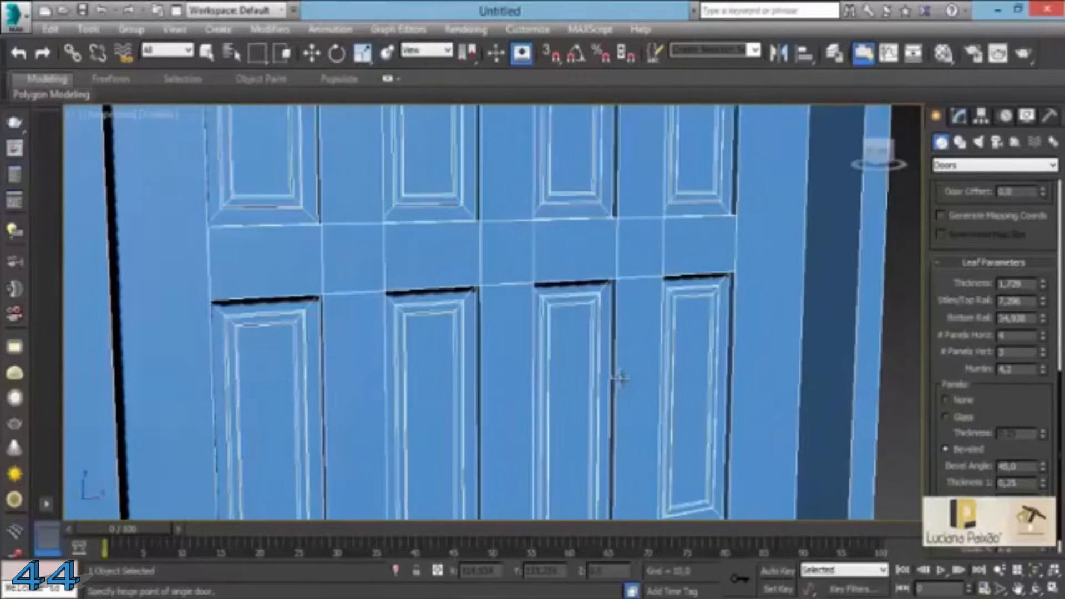
pyautogui.scroll(2, 649, 372)
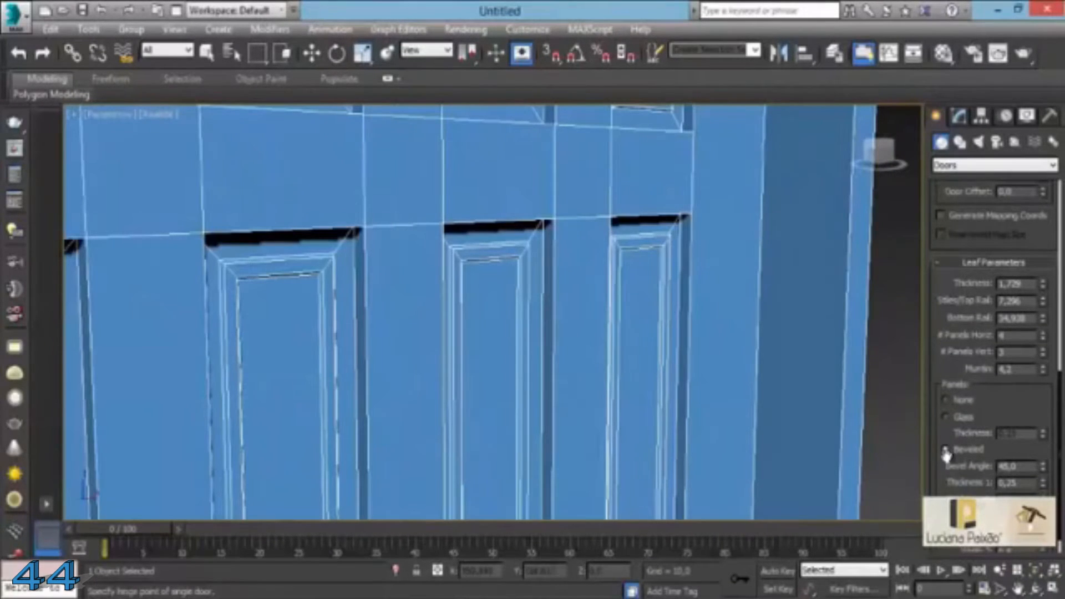
# - Set the door panels' Bevel Angle to 22.05, Thickness 1 to 0.57 and Thickness 2 to 0.97, and narrow the bevel
pyautogui.moveTo(1043, 470); pyautogui.dragTo(1057, 452)
pyautogui.moveTo(1043, 533); pyautogui.dragTo(1046, 436)
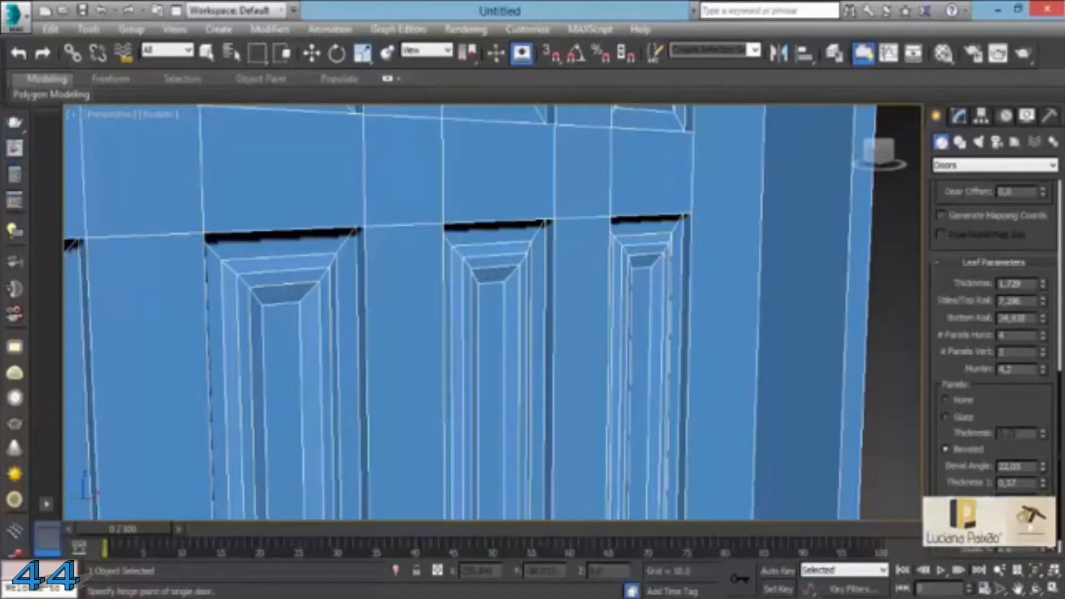
pyautogui.scroll(-2, 1021, 413)
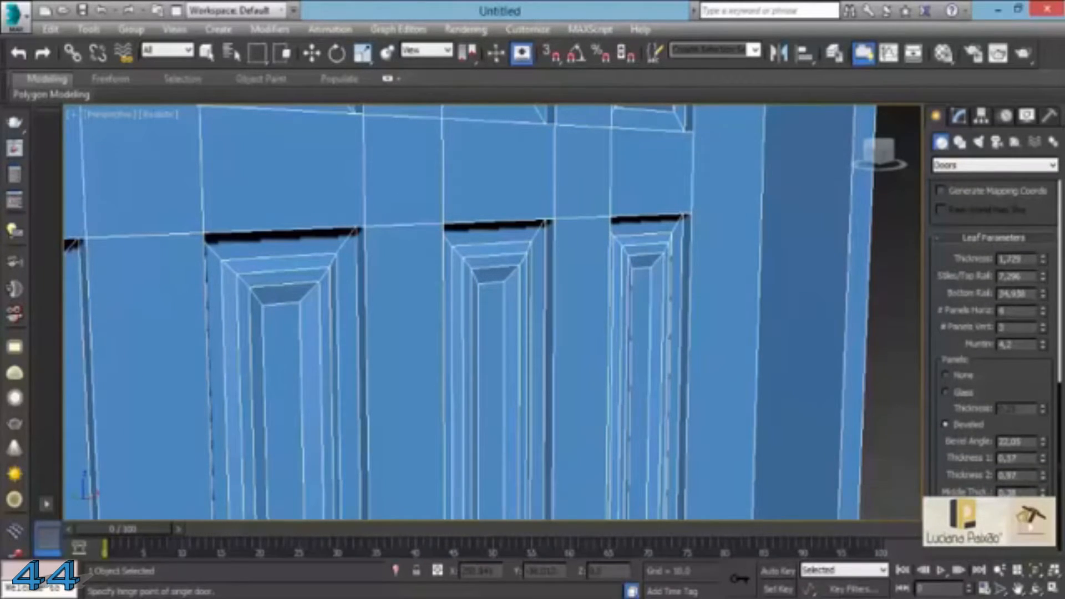
pyautogui.moveTo(1044, 503); pyautogui.dragTo(1044, 589)
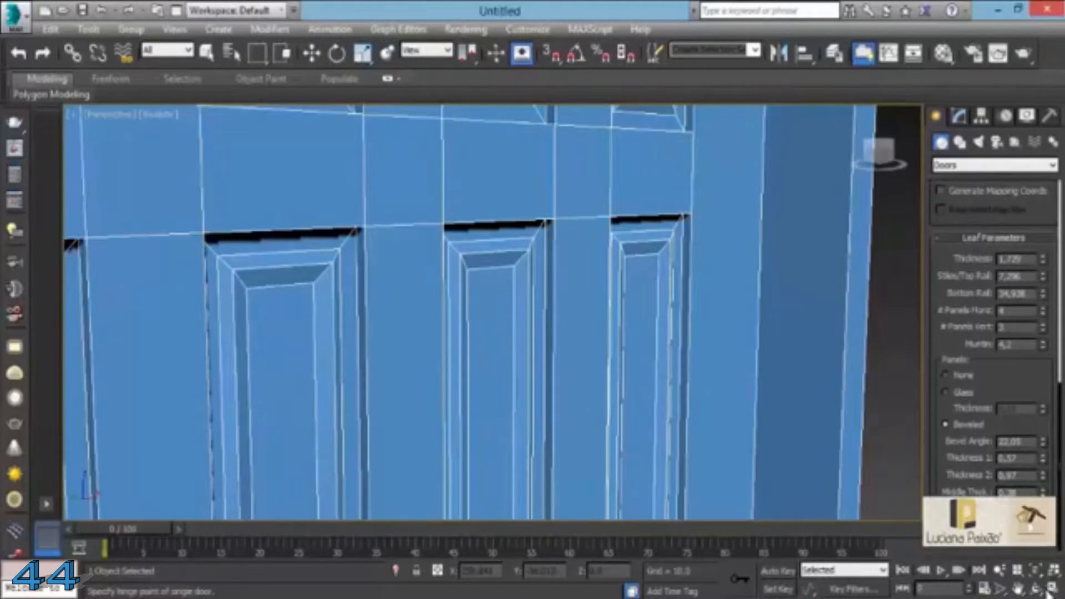
pyautogui.keyDown('alt'); pyautogui.moveTo(593, 306); pyautogui.dragTo(804, 308, button='middle'); pyautogui.keyUp('alt')
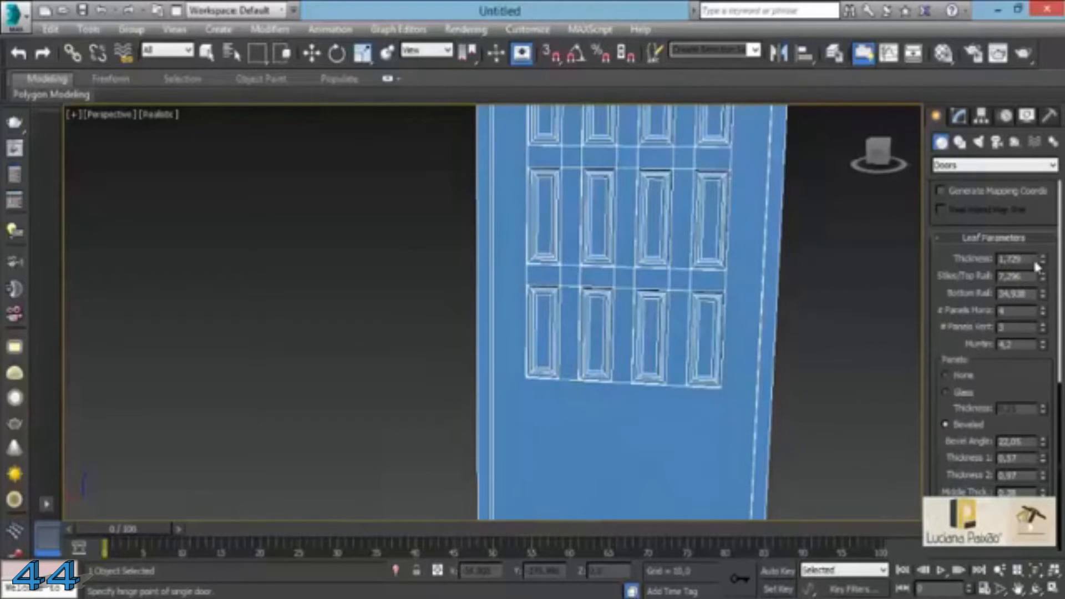
pyautogui.moveTo(993, 224); pyautogui.dragTo(987, 470)
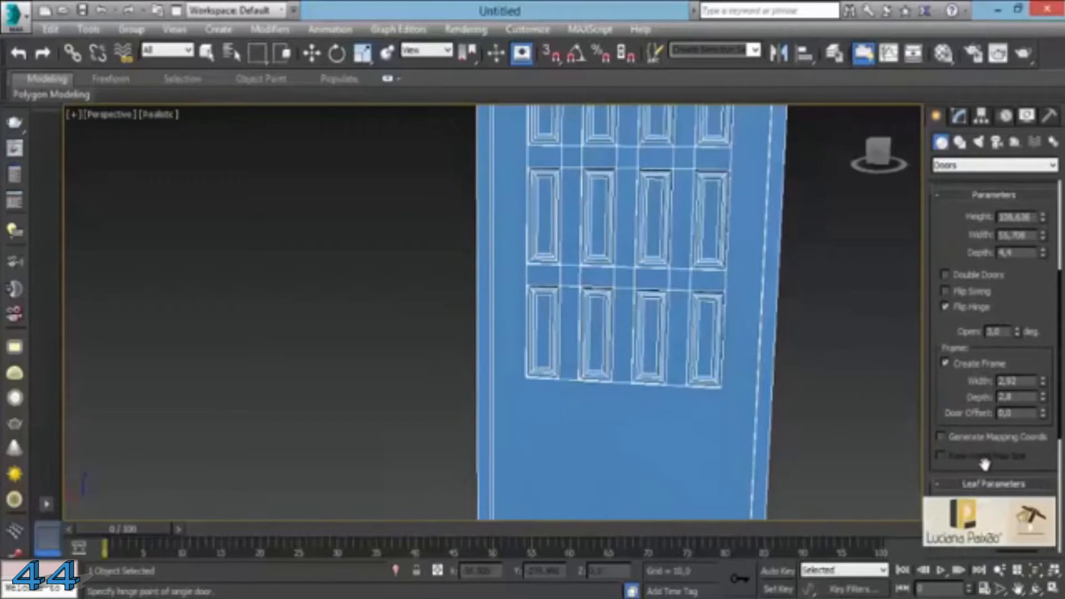
pyautogui.keyDown('alt'); pyautogui.moveTo(816, 333); pyautogui.dragTo(509, 298, button='middle'); pyautogui.keyUp('alt')
pyautogui.moveTo(627, 292); pyautogui.dragTo(537, 293, button='middle')
pyautogui.click(312, 53)
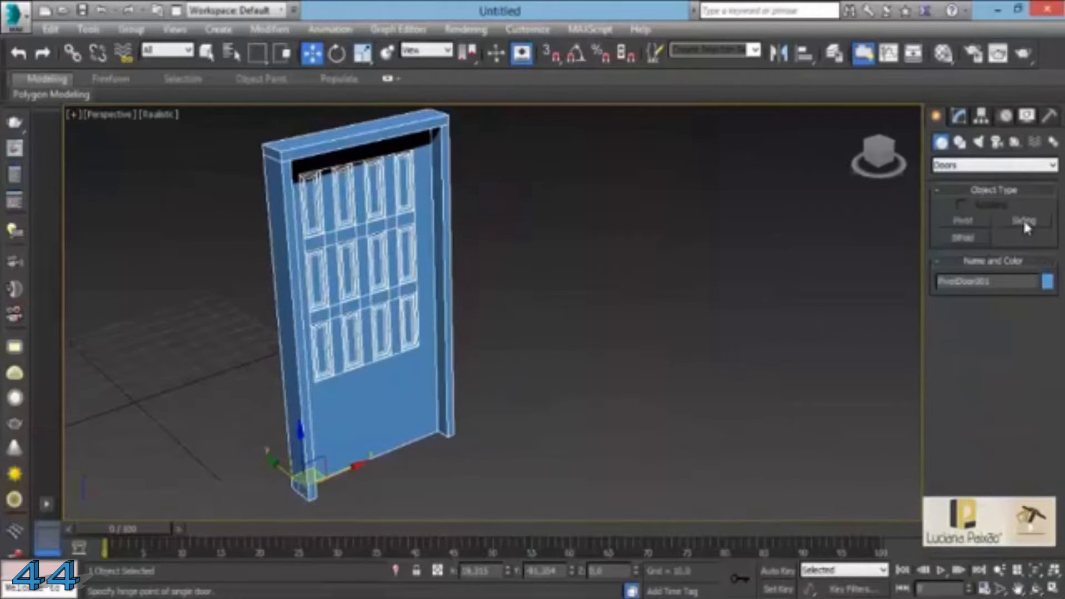
# - Create a Sliding door beside the pivot door, about 87 wide, 5.7 deep and 100 high
pyautogui.click(1023, 220)
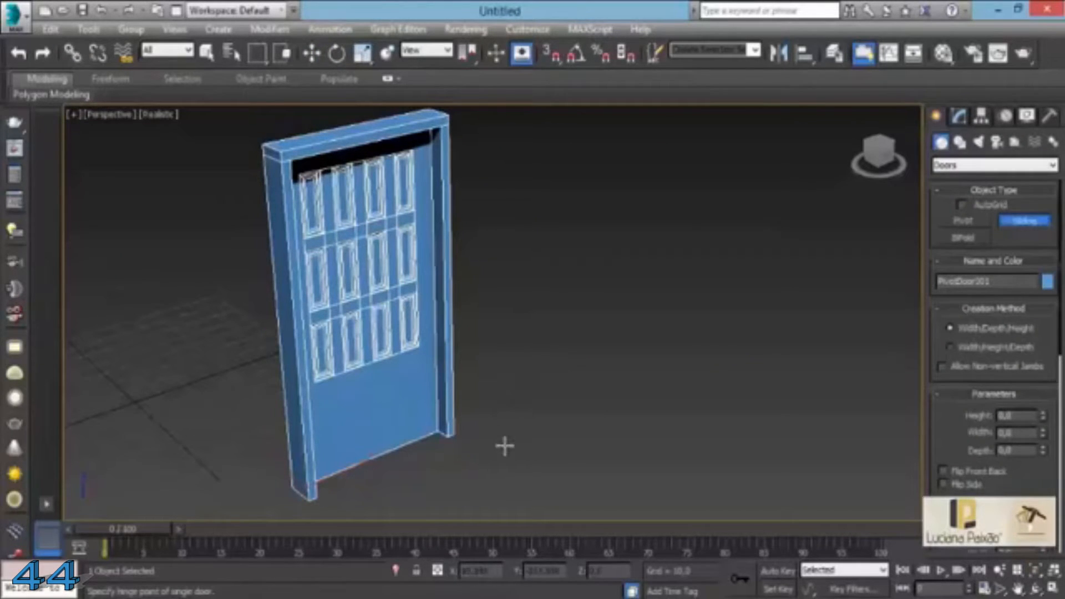
pyautogui.moveTo(505, 446); pyautogui.dragTo(655, 364)
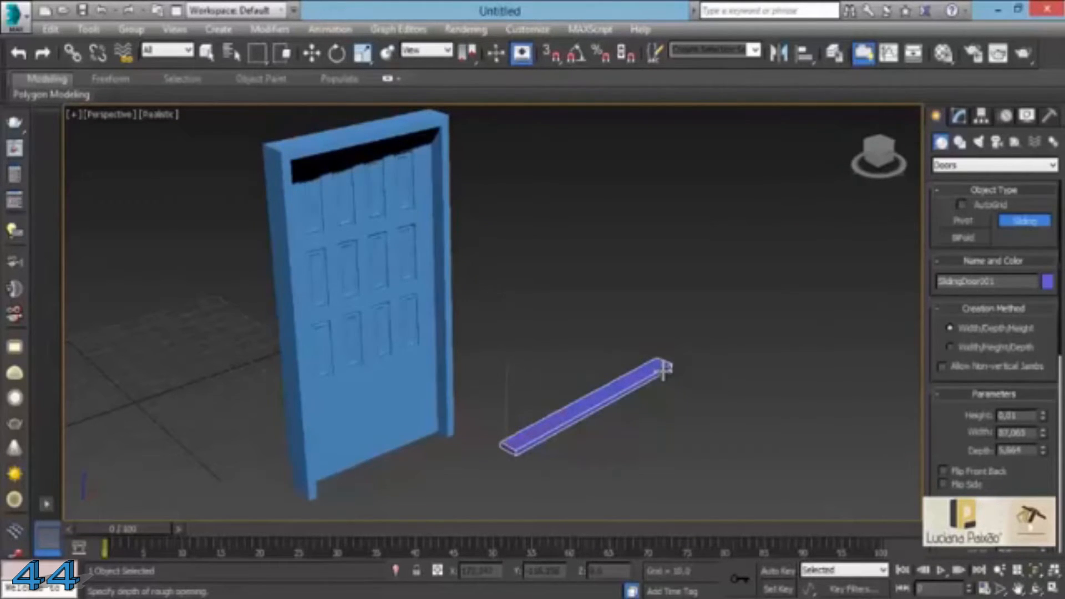
pyautogui.click(663, 370)
pyautogui.click(682, 114)
pyautogui.keyDown('alt'); pyautogui.moveTo(722, 215); pyautogui.dragTo(702, 244, button='middle'); pyautogui.keyUp('alt')
# - Try the Flip Front Back and Flip Side options on the sliding door, and restore its original leaf arrangement
pyautogui.moveTo(1045, 481); pyautogui.dragTo(1002, 442)
pyautogui.click(983, 379)
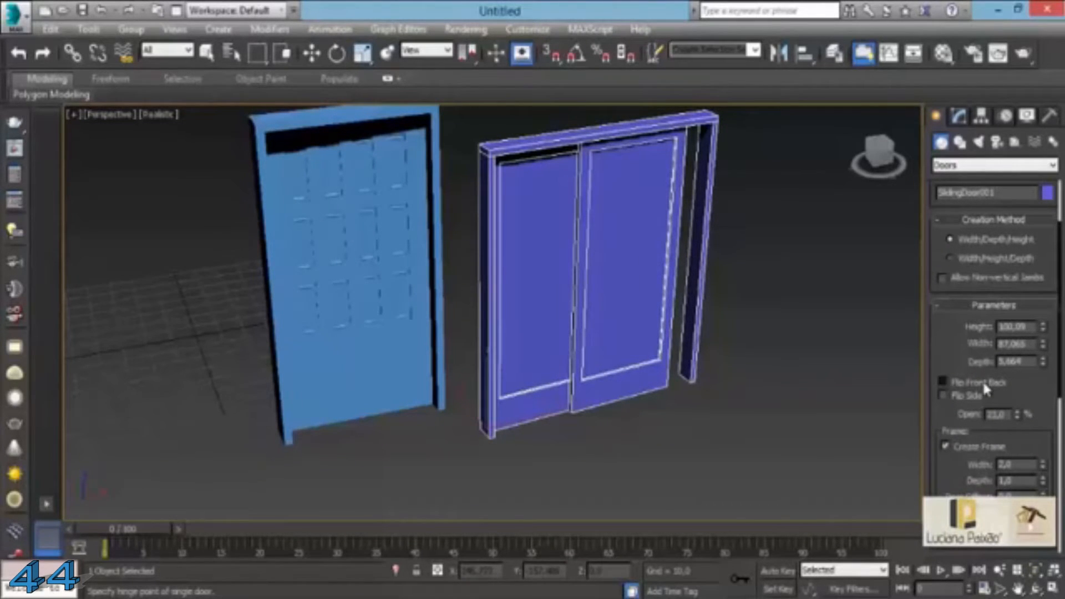
pyautogui.click(983, 385)
pyautogui.click(982, 385)
pyautogui.click(982, 385)
pyautogui.click(982, 385)
pyautogui.click(982, 386)
pyautogui.click(982, 385)
pyautogui.click(983, 390)
pyautogui.click(982, 389)
pyautogui.click(975, 400)
pyautogui.click(974, 401)
pyautogui.click(975, 400)
pyautogui.click(971, 395)
pyautogui.click(971, 395)
pyautogui.click(971, 395)
pyautogui.click(970, 395)
pyautogui.click(972, 398)
pyautogui.click(971, 398)
pyautogui.click(971, 398)
pyautogui.click(975, 387)
pyautogui.rightClick(539, 131)
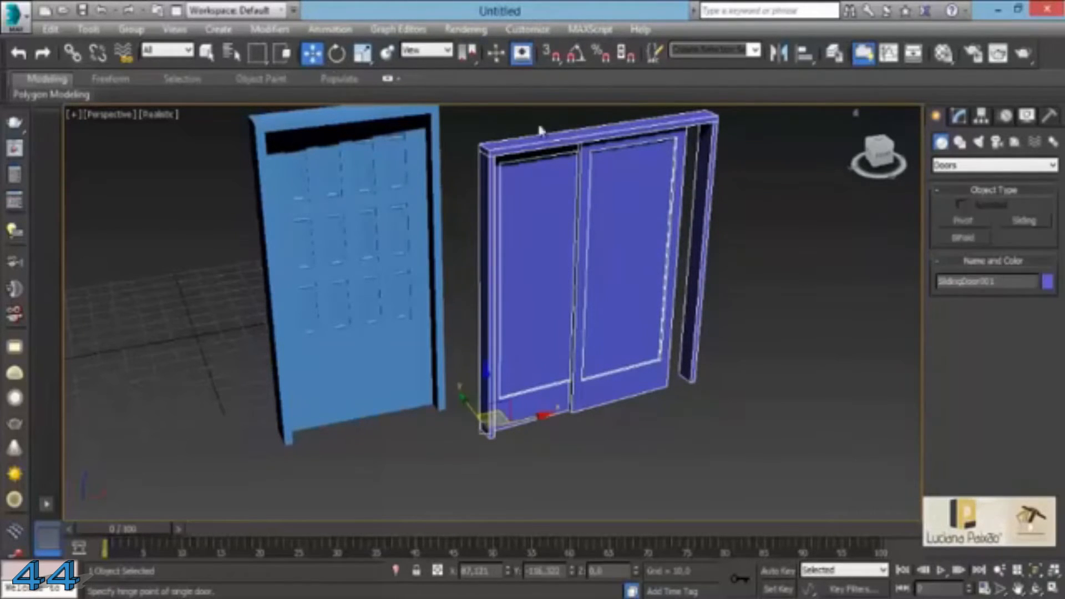
# - Create a BiFold door in front of the sliding door, about 90 wide, 4.1 deep and 92 high
pyautogui.click(968, 238)
pyautogui.moveTo(447, 494); pyautogui.dragTo(690, 438)
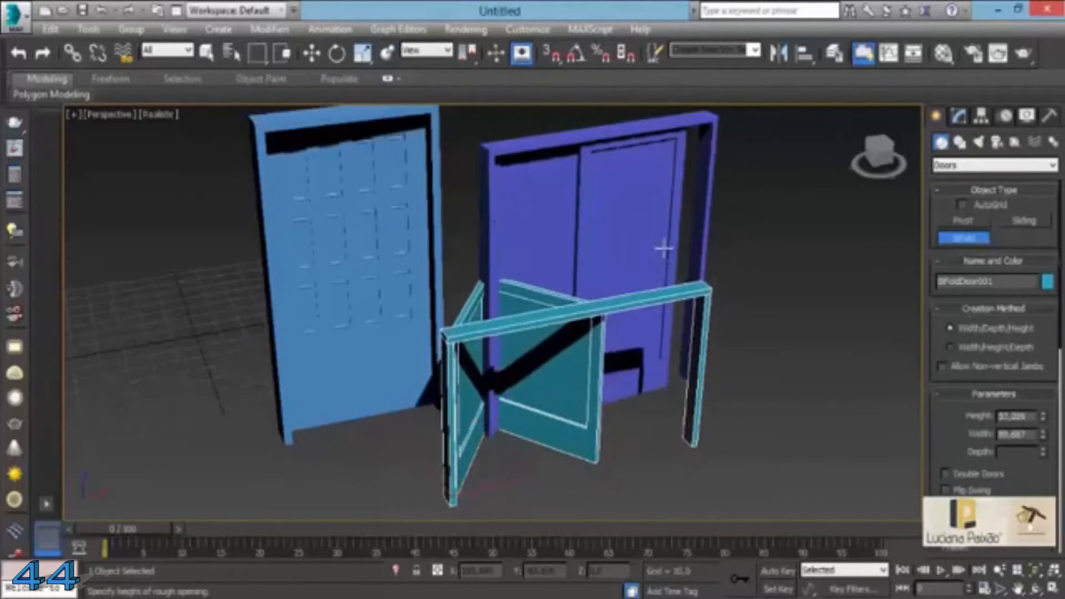
pyautogui.click(658, 174)
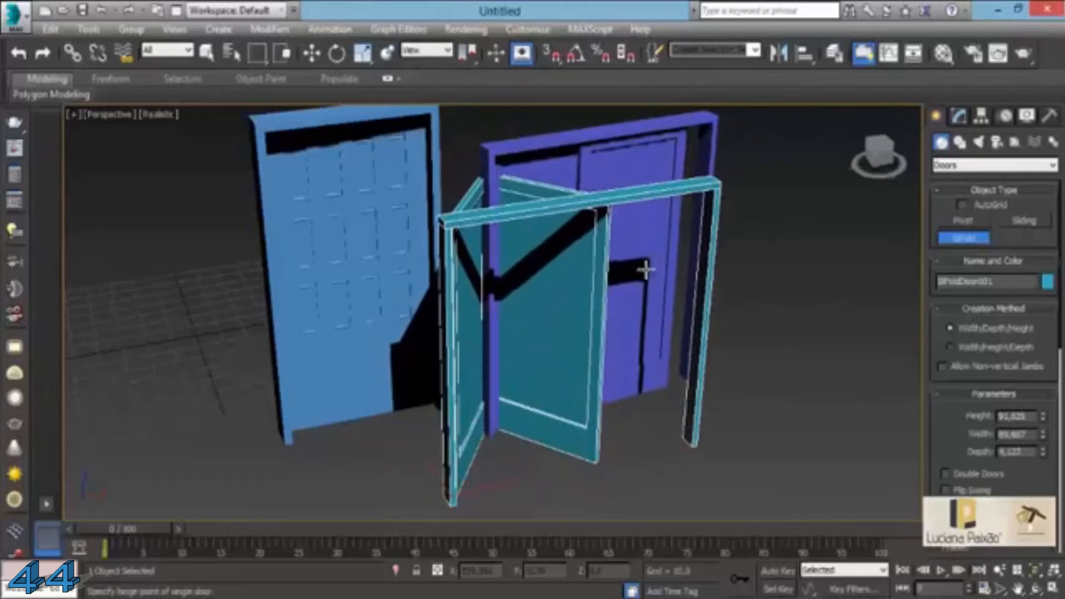
# - Try Double Doors and Flip Swing on the bifold door, and keep only Flip Hinge enabled
pyautogui.moveTo(1020, 458); pyautogui.dragTo(1015, 379)
pyautogui.click(981, 386)
pyautogui.click(981, 386)
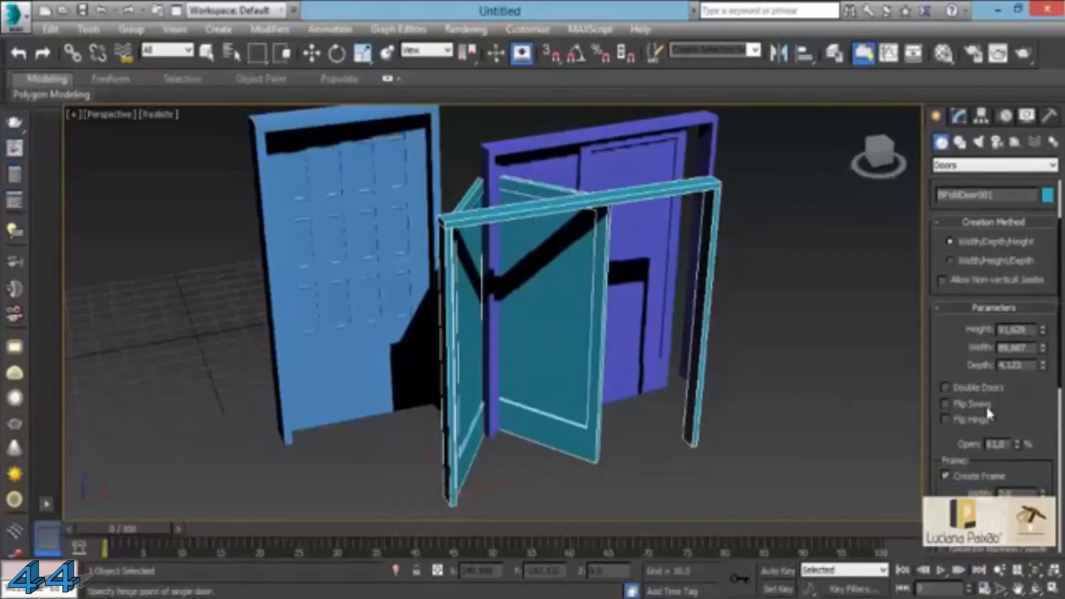
pyautogui.click(987, 405)
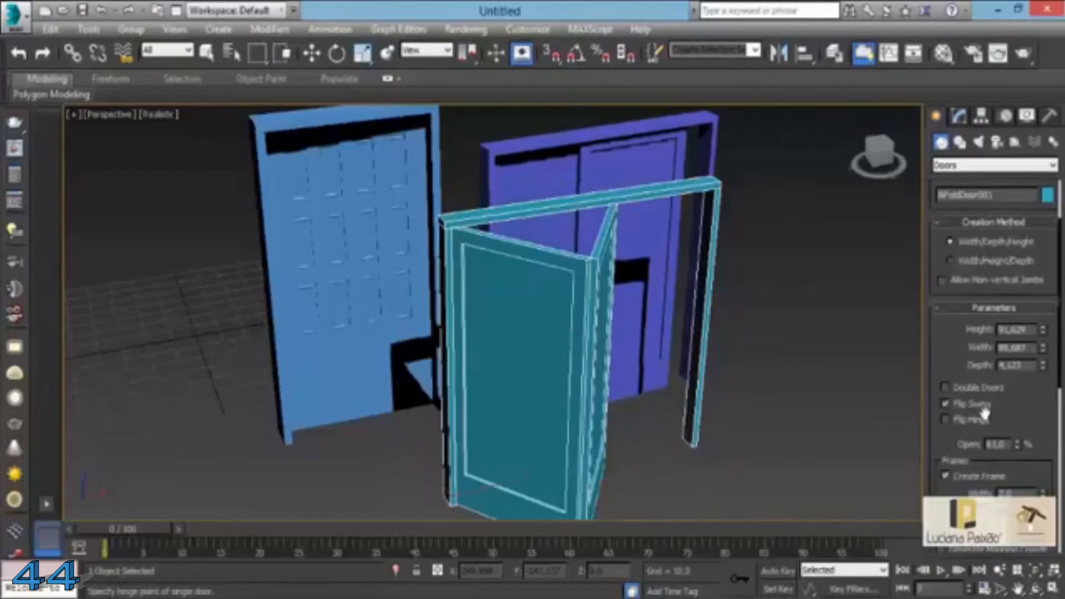
pyautogui.click(983, 419)
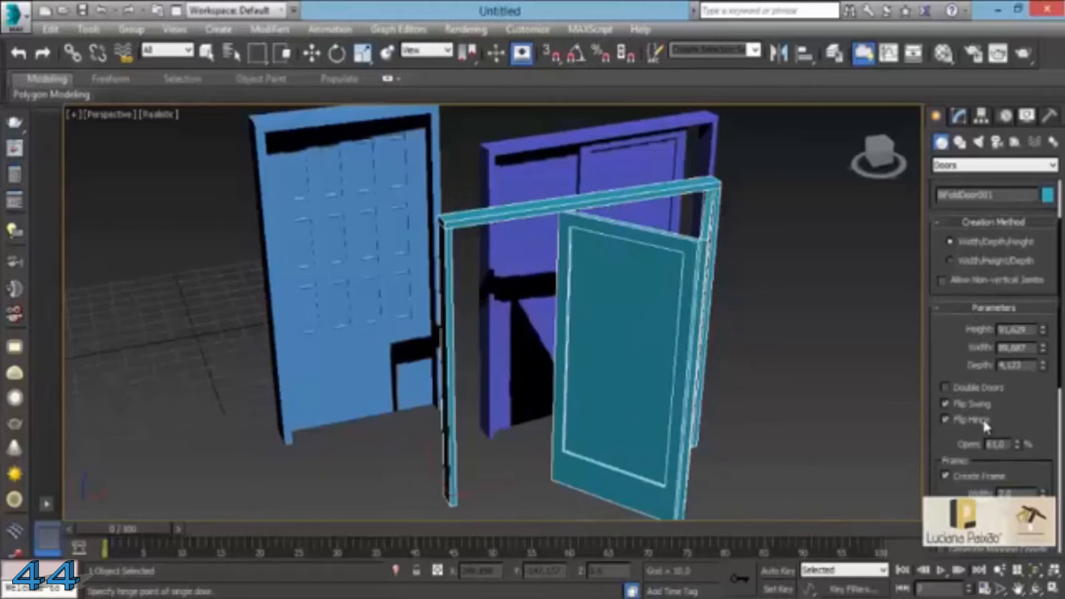
pyautogui.click(982, 403)
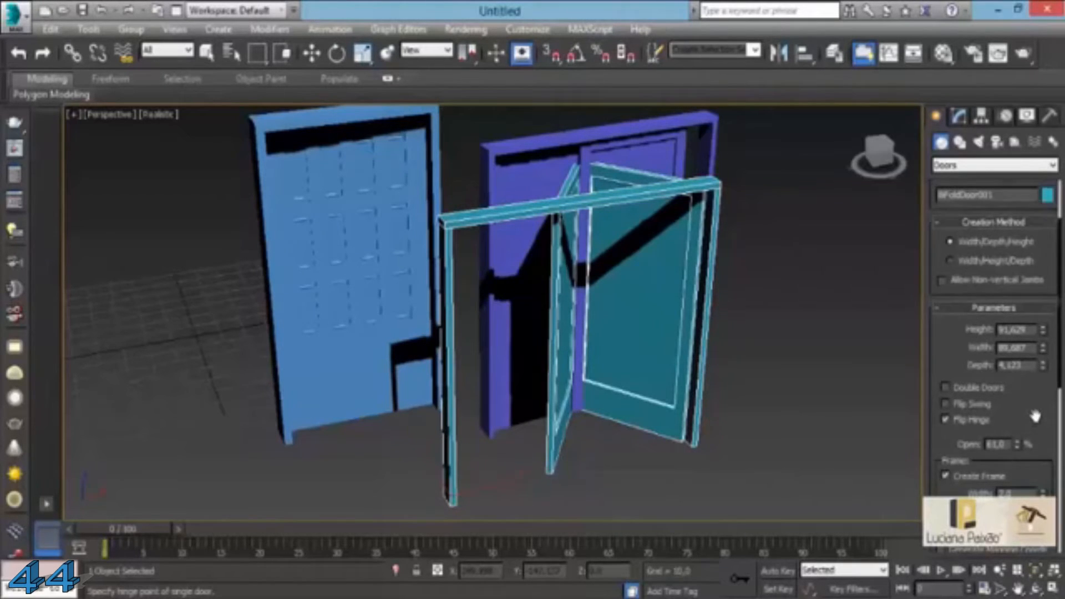
# - Set the bifold door's number of horizontal panels to 5 in its leaf parameters
pyautogui.scroll(-5, 1018, 416)
pyautogui.scroll(-2, 1015, 416)
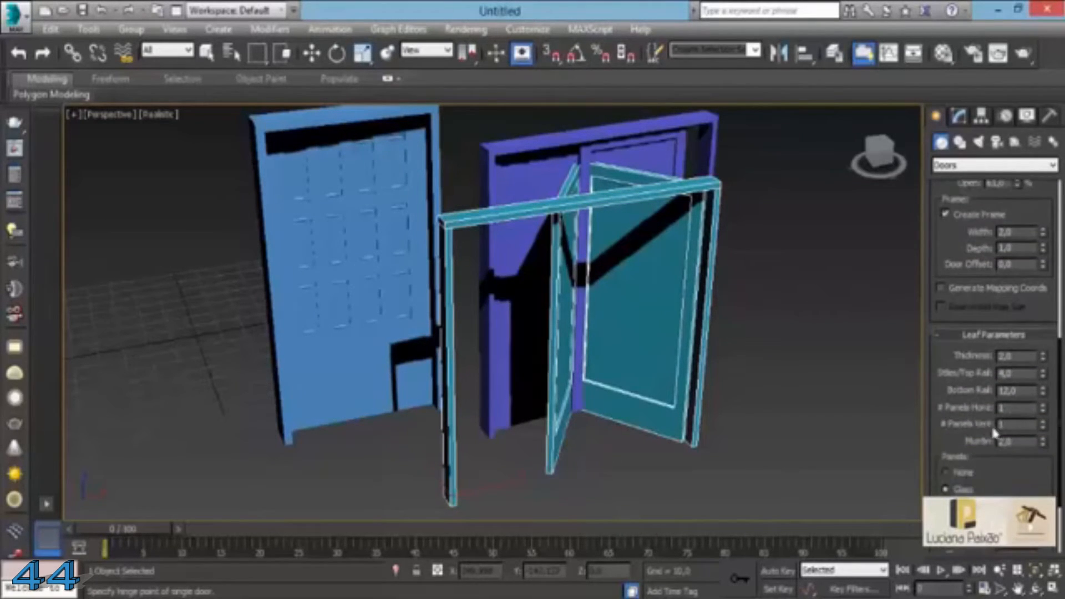
pyautogui.scroll(-3, 995, 433)
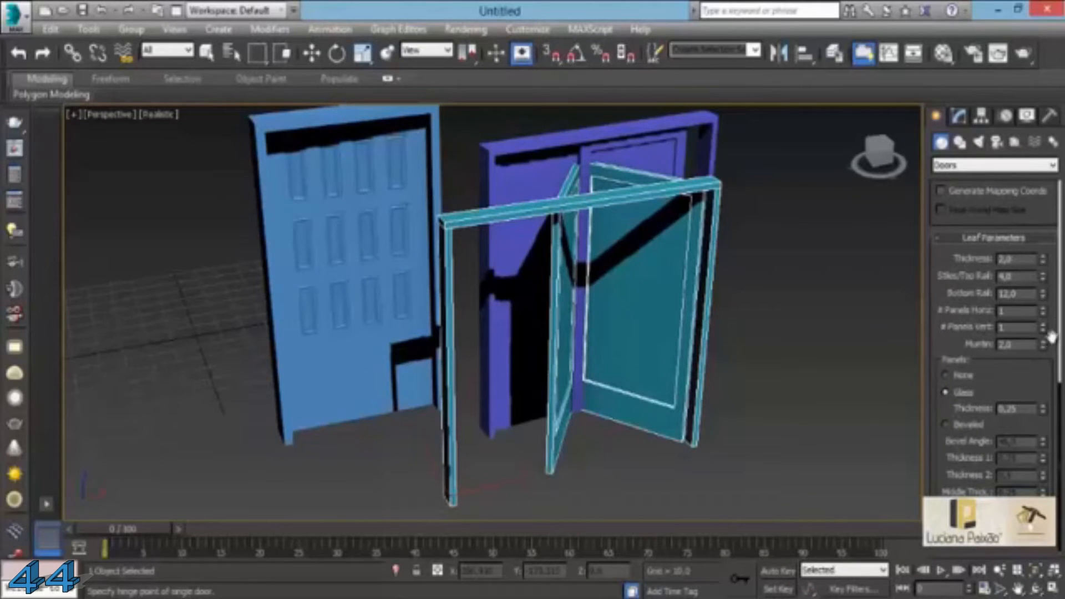
pyautogui.click(1042, 308)
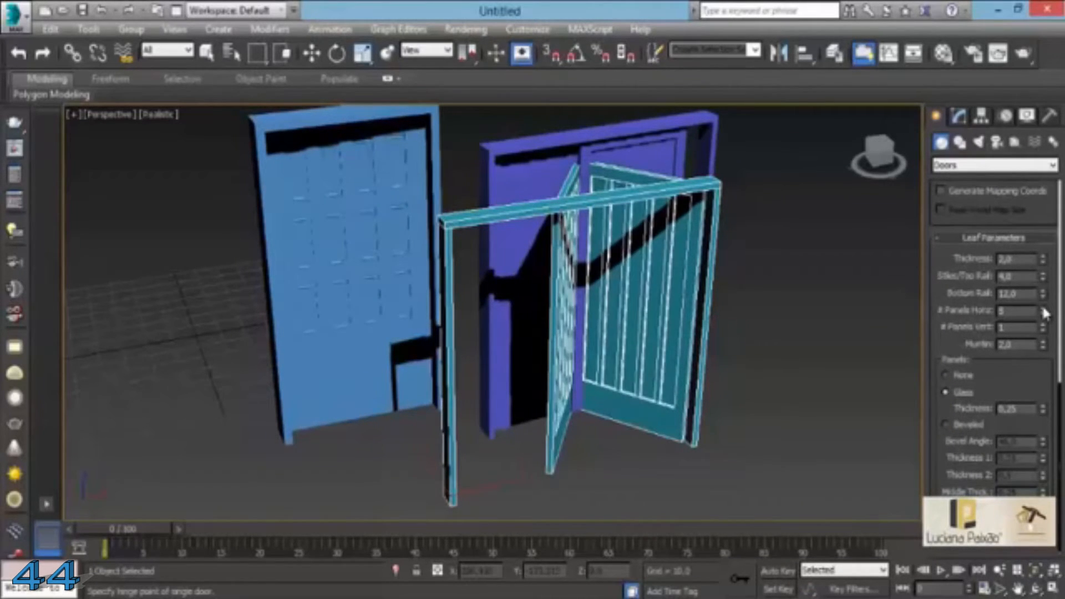
# - Select all three doors in the scene and delete them
pyautogui.moveTo(823, 287); pyautogui.dragTo(796, 370, button='middle')
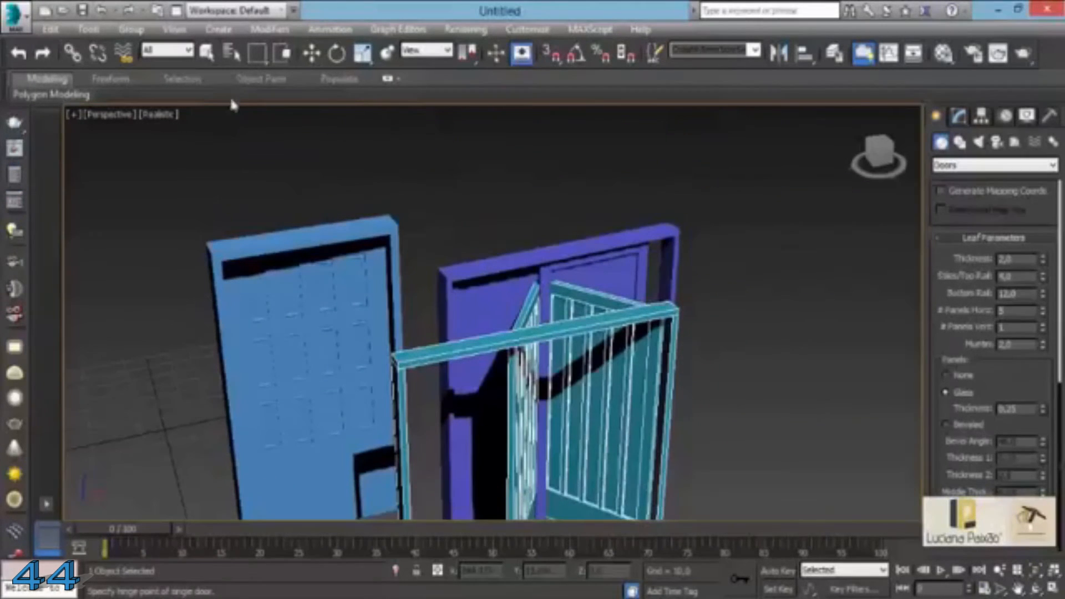
pyautogui.click(312, 53)
pyautogui.click(484, 163)
pyautogui.moveTo(777, 162); pyautogui.dragTo(227, 382)
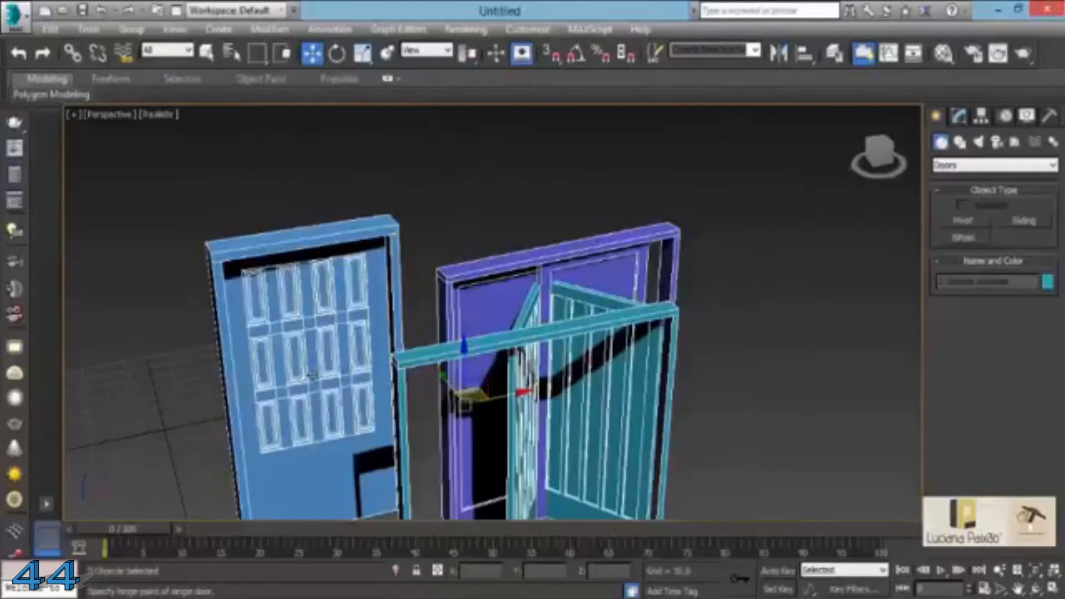
pyautogui.press('Delete')
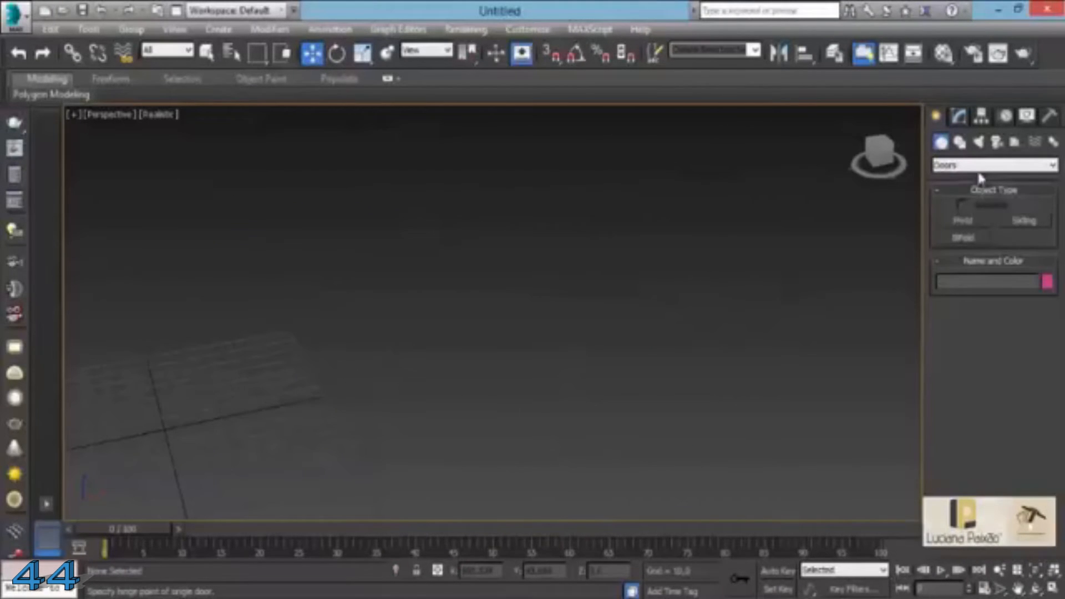
# - Switch the object category to Windows and create an Awning window about 57 wide and 56 high near the grid
pyautogui.click(979, 166)
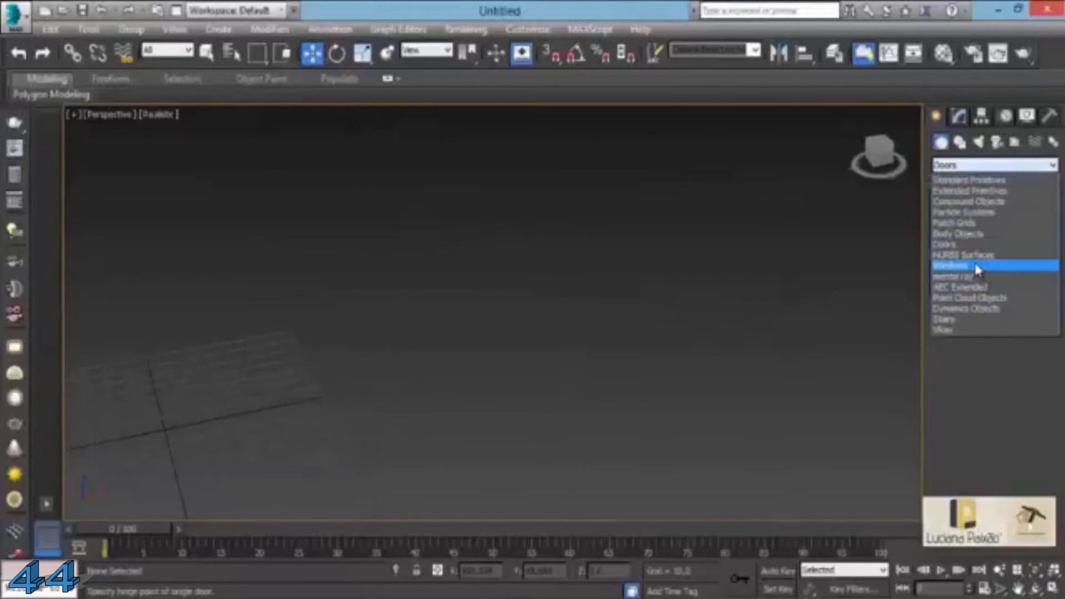
pyautogui.click(977, 268)
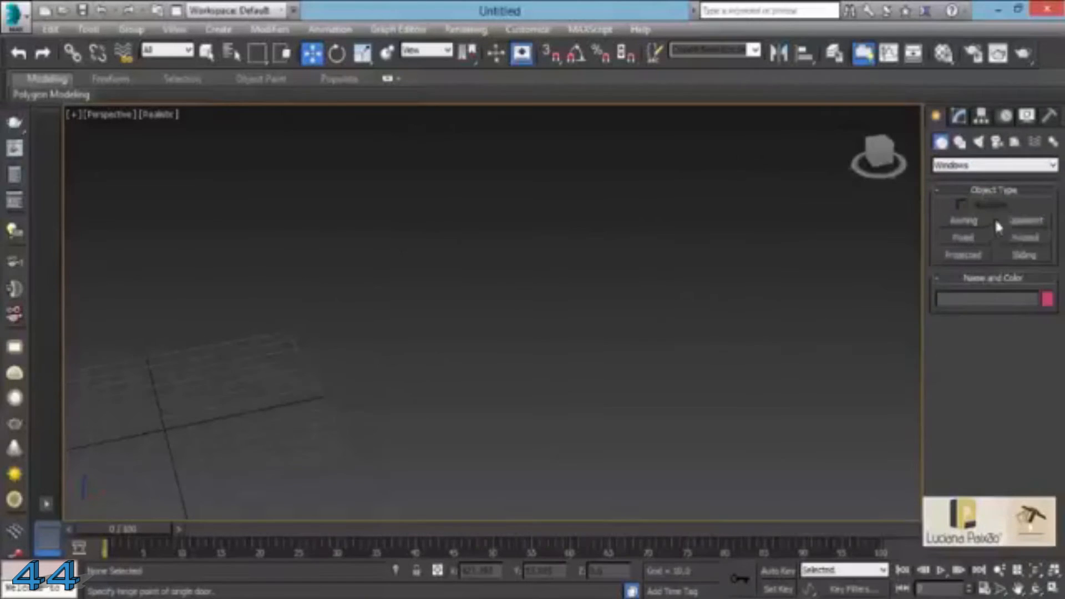
pyautogui.keyDown('alt'); pyautogui.moveTo(435, 351); pyautogui.dragTo(670, 283, button='middle'); pyautogui.keyUp('alt')
pyautogui.keyDown('alt'); pyautogui.moveTo(421, 339); pyautogui.dragTo(446, 356, button='middle'); pyautogui.keyUp('alt')
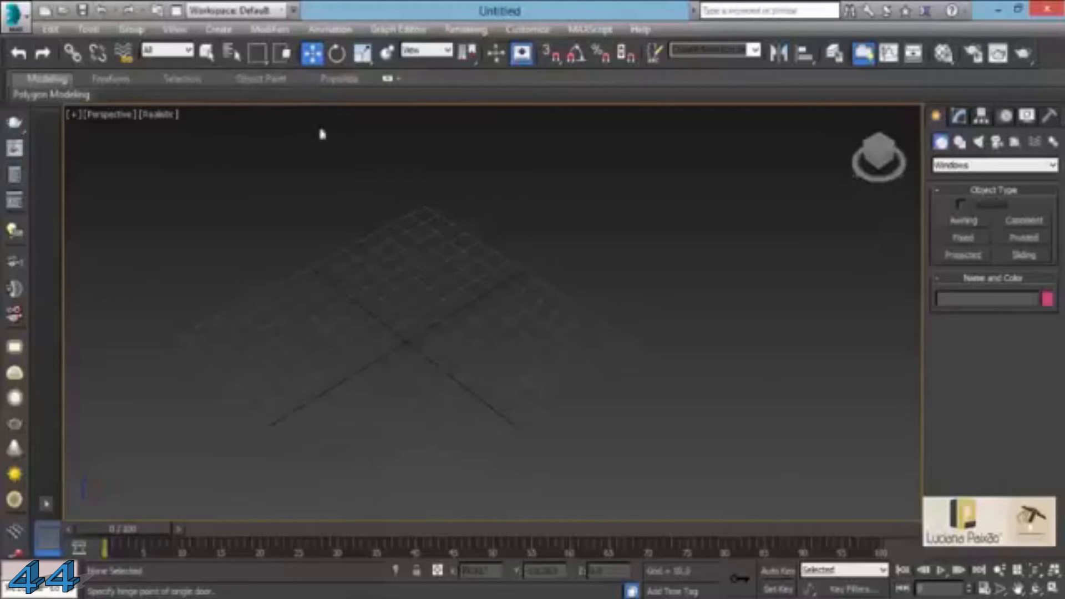
pyautogui.click(963, 221)
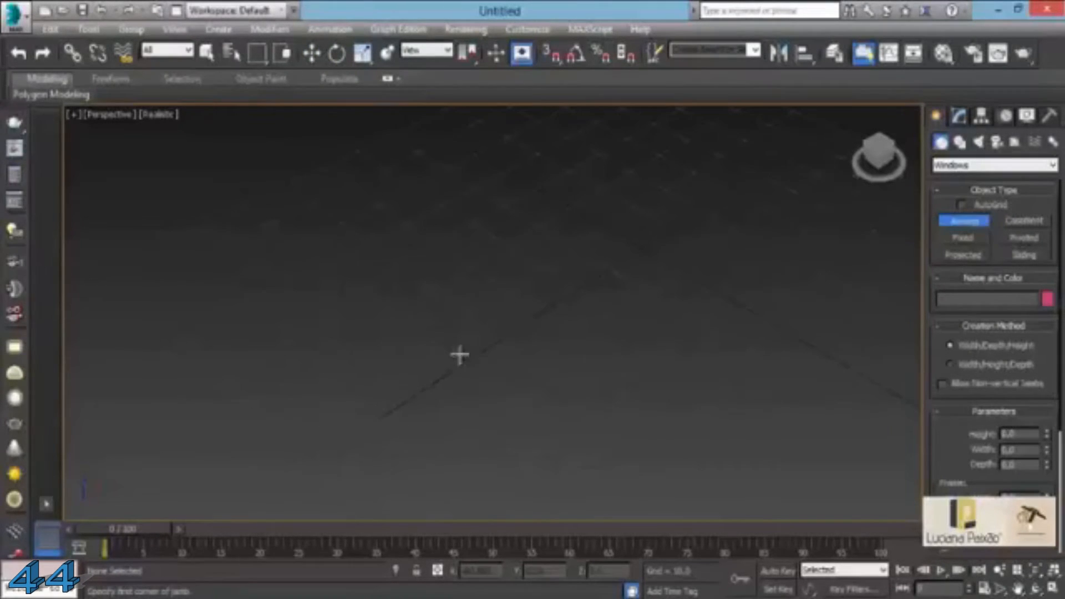
pyautogui.scroll(-4, 461, 350)
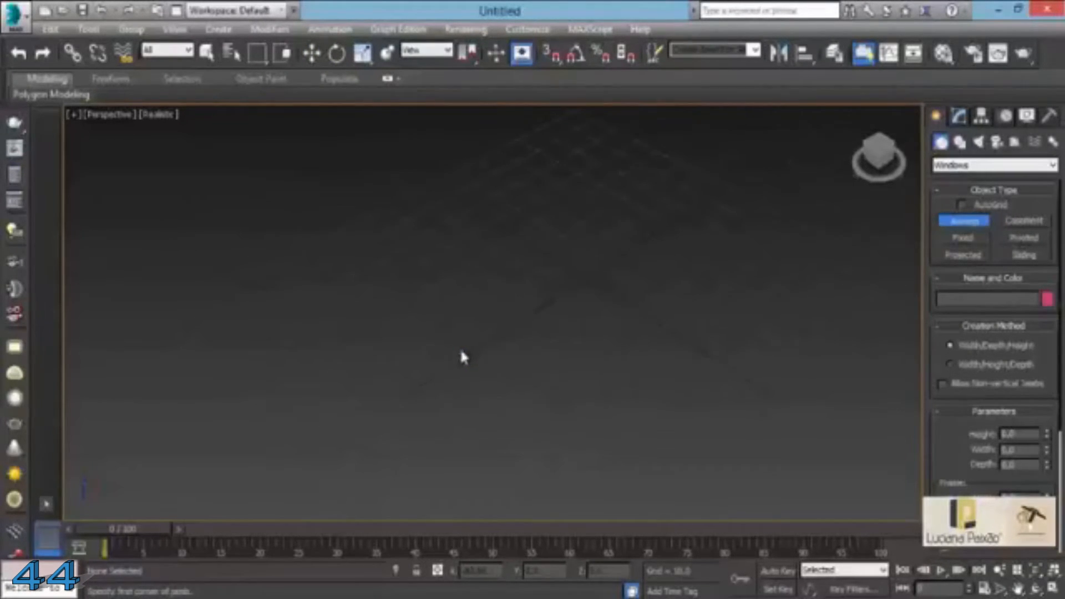
pyautogui.moveTo(410, 421); pyautogui.dragTo(563, 321)
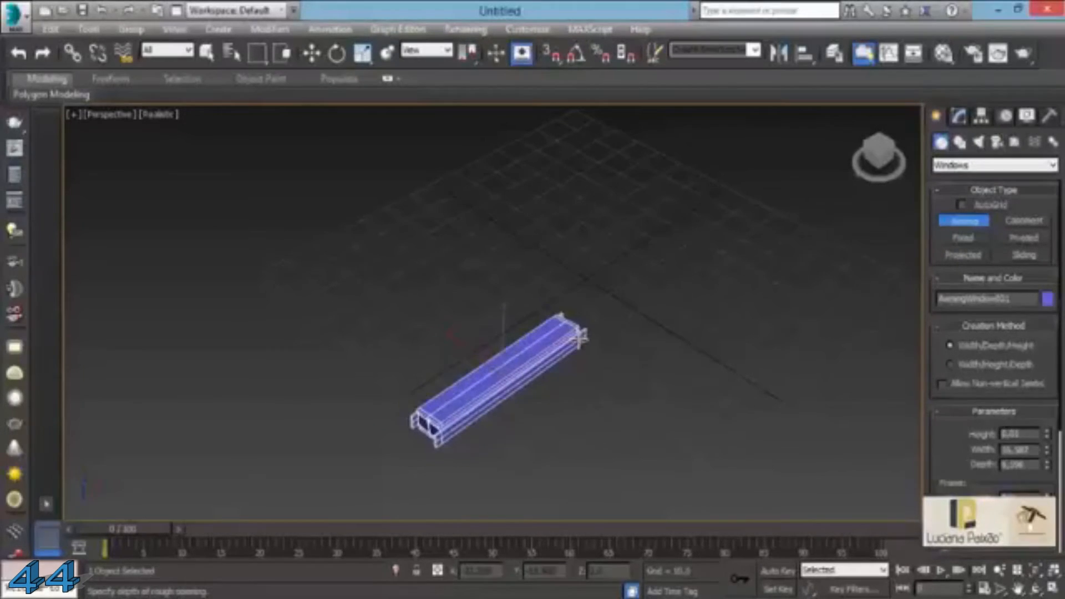
pyautogui.click(579, 335)
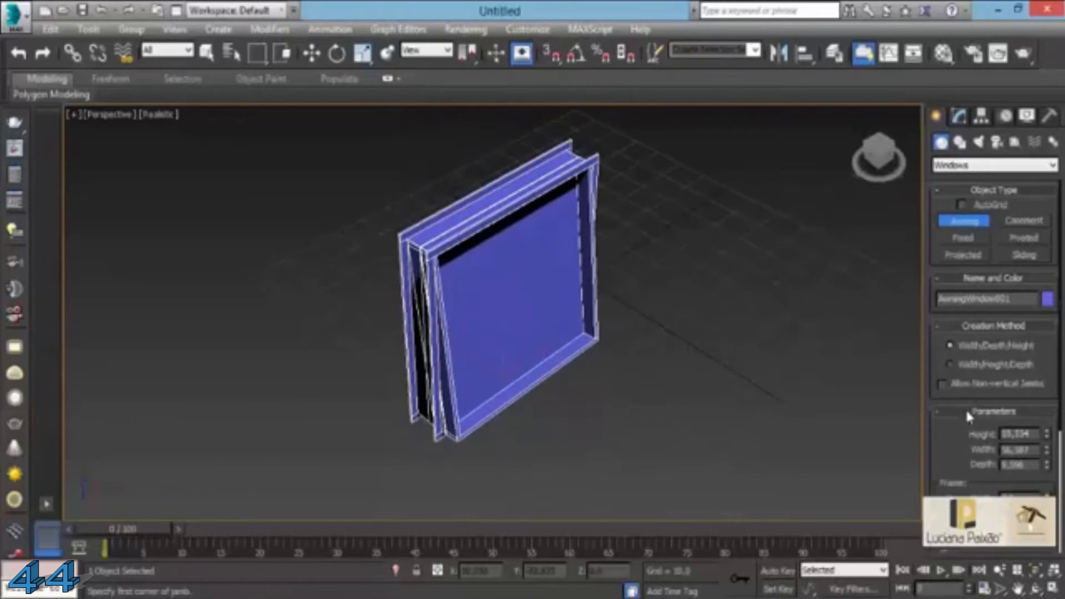
# - Increase the awning window's Open value so that its sash swings further out
pyautogui.moveTo(953, 425); pyautogui.dragTo(979, 243)
pyautogui.moveTo(1033, 492)
pyautogui.mouseDown()
pyautogui.moveTo(1022, 349)
pyautogui.moveTo(1029, 513)
pyautogui.mouseUp()
pyautogui.moveTo(1022, 590); pyautogui.dragTo(1022, 467)
pyautogui.moveTo(955, 283); pyautogui.dragTo(1012, 338)
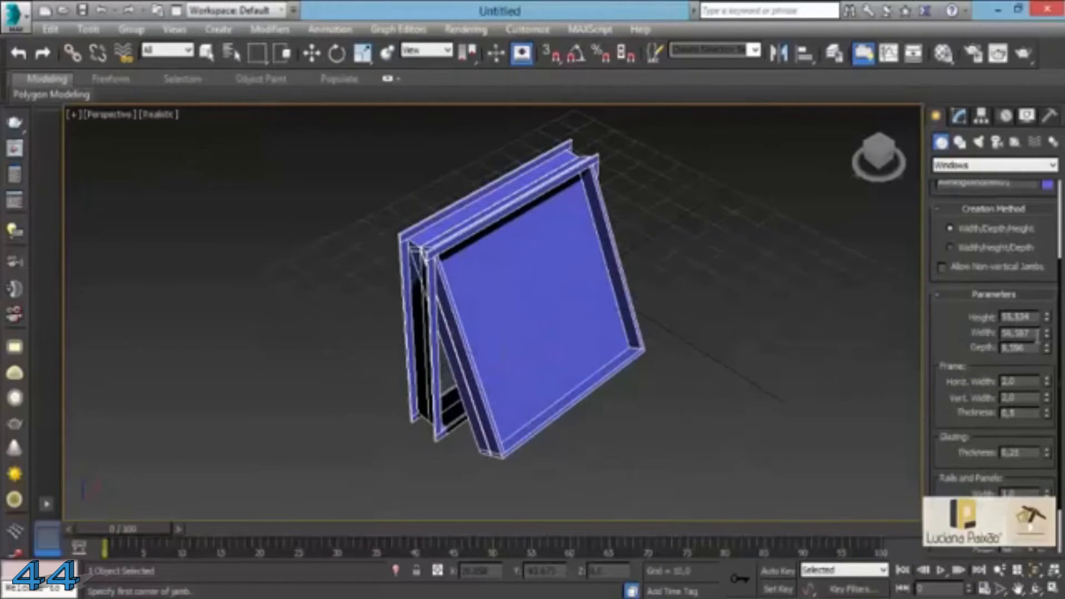
# - Set the window's Depth to 4.126, Width to 59.416 and frame Vert. Width to 3.38, and increase the frame's Horiz. Width and Thickness
pyautogui.moveTo(1050, 349); pyautogui.dragTo(1029, 398)
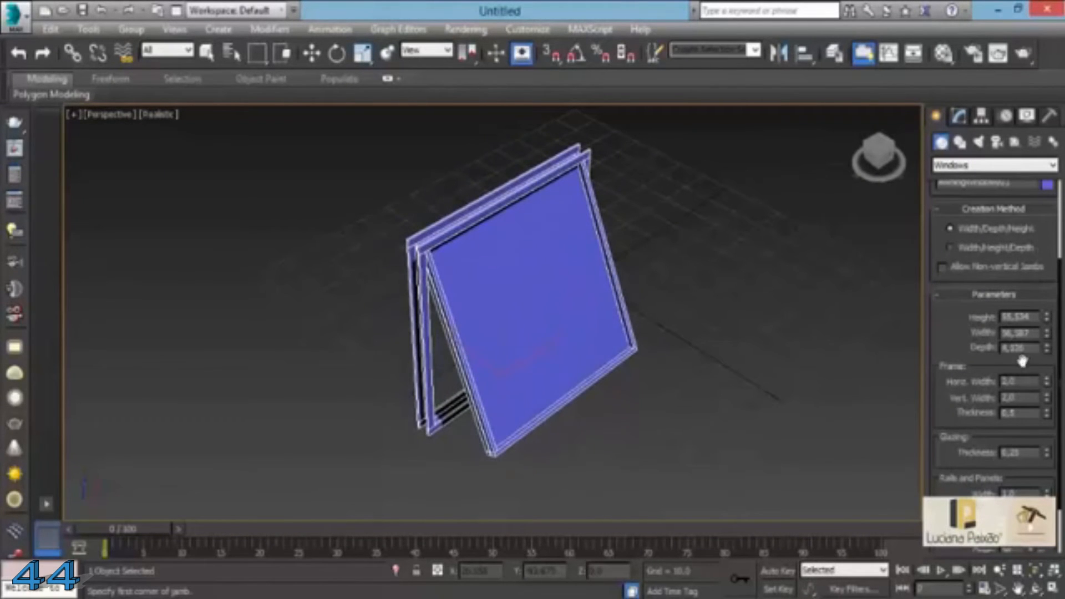
pyautogui.moveTo(1047, 333)
pyautogui.mouseDown()
pyautogui.moveTo(1047, 321)
pyautogui.moveTo(1047, 347)
pyautogui.moveTo(1048, 299)
pyautogui.moveTo(1046, 320)
pyautogui.mouseUp()
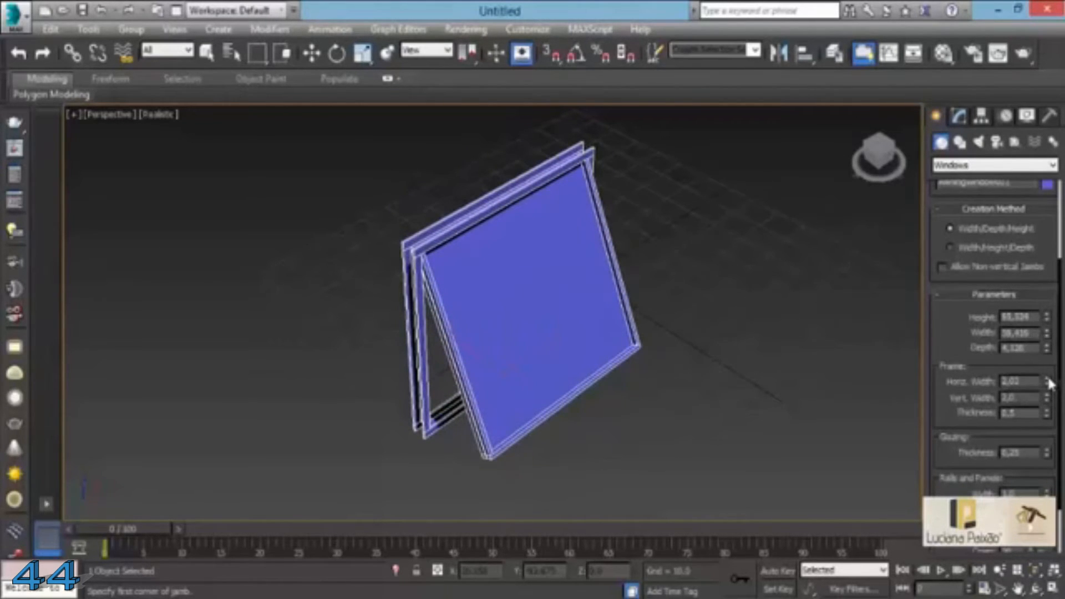
pyautogui.moveTo(1048, 383); pyautogui.dragTo(1017, 312)
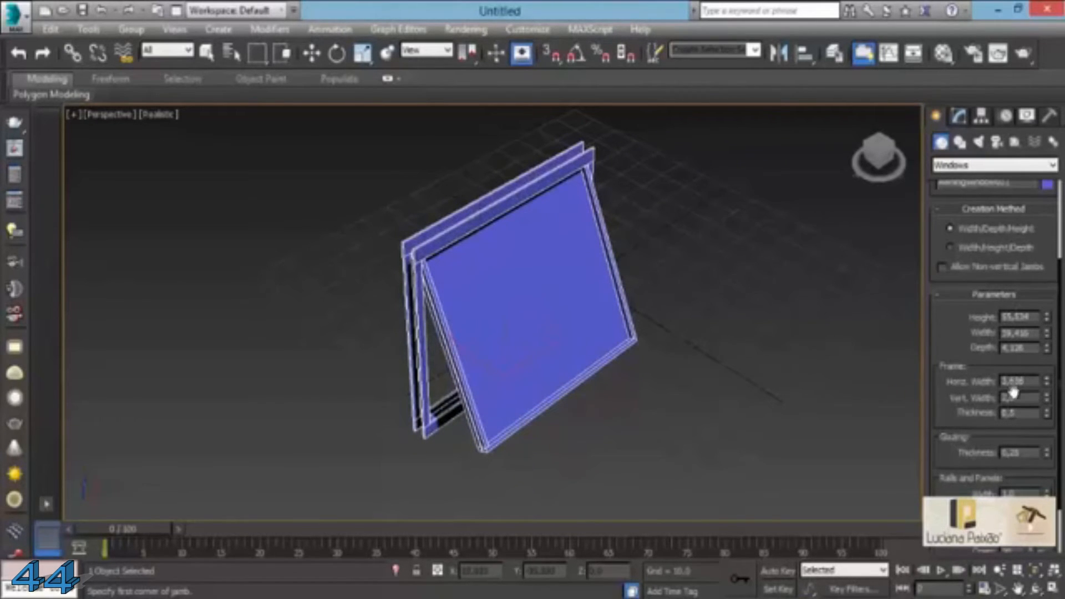
pyautogui.moveTo(1048, 398); pyautogui.dragTo(1001, 373)
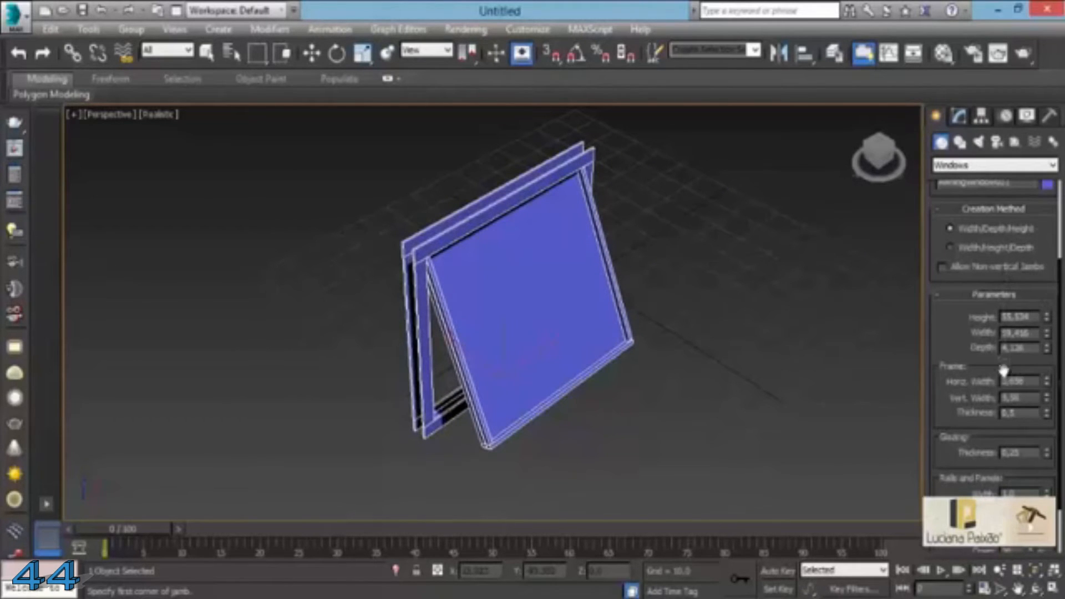
pyautogui.moveTo(1048, 417); pyautogui.dragTo(1024, 372)
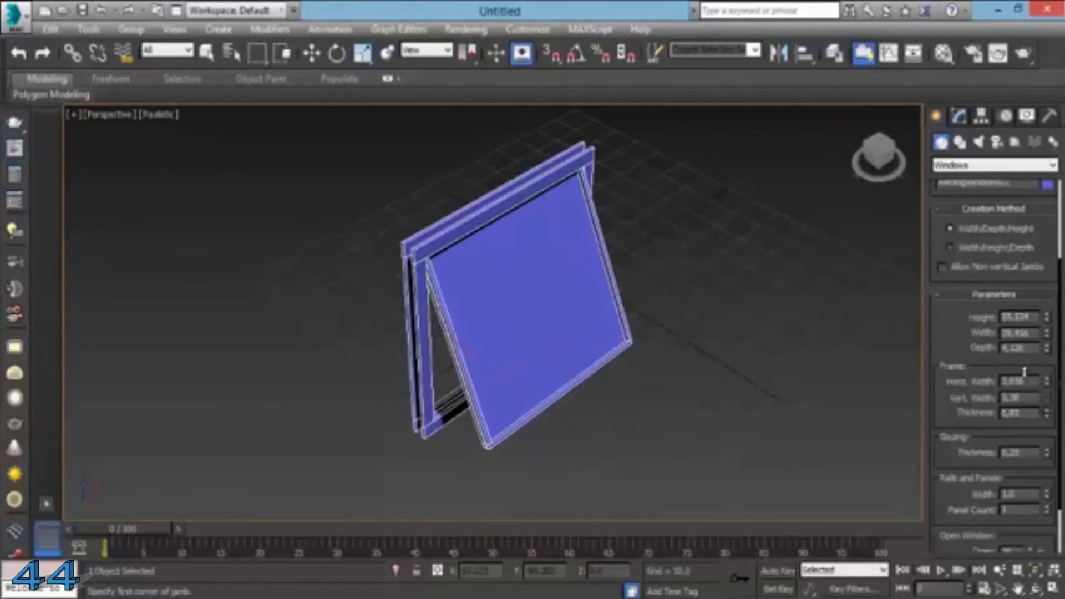
# - Set the awning window's glazing Thickness to 0.27, rail Width to 2.28 and Panel Count to 4, and increase its Open value
pyautogui.moveTo(1048, 462); pyautogui.dragTo(981, 413)
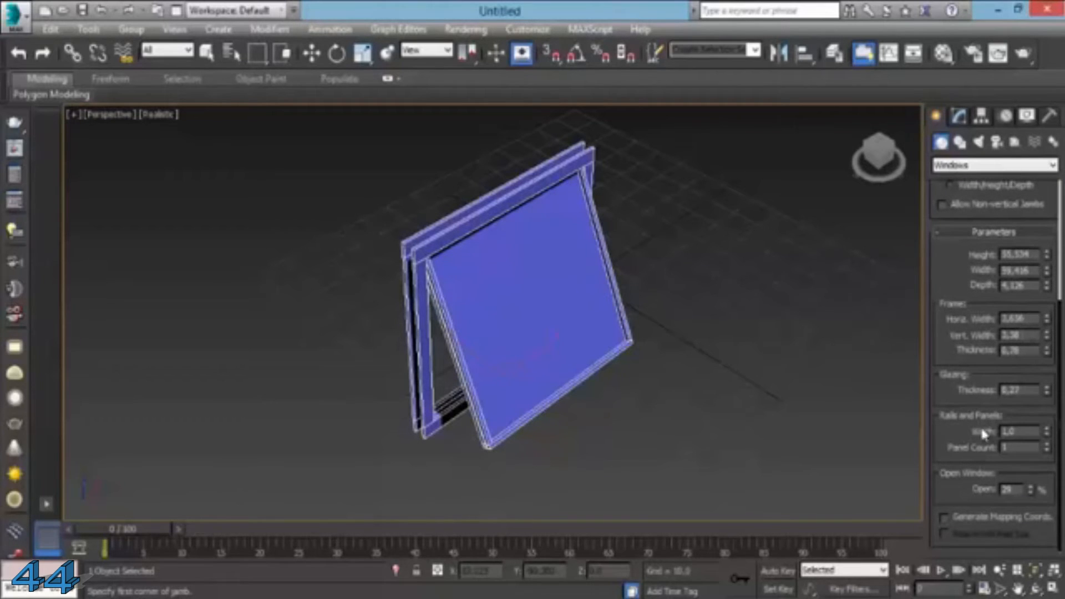
pyautogui.moveTo(1048, 419); pyautogui.dragTo(1034, 248)
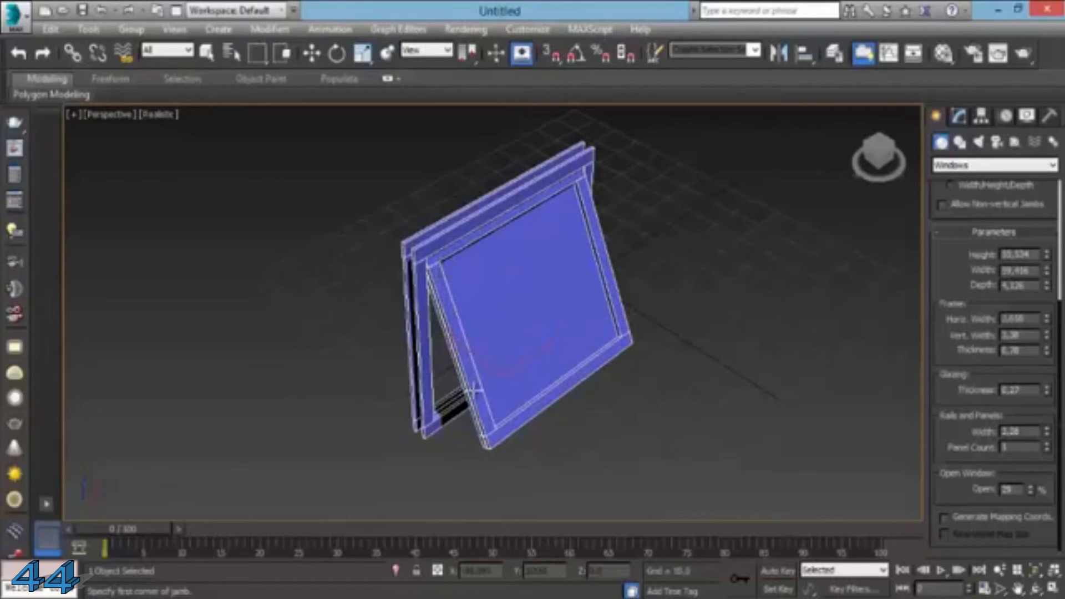
pyautogui.click(1048, 445)
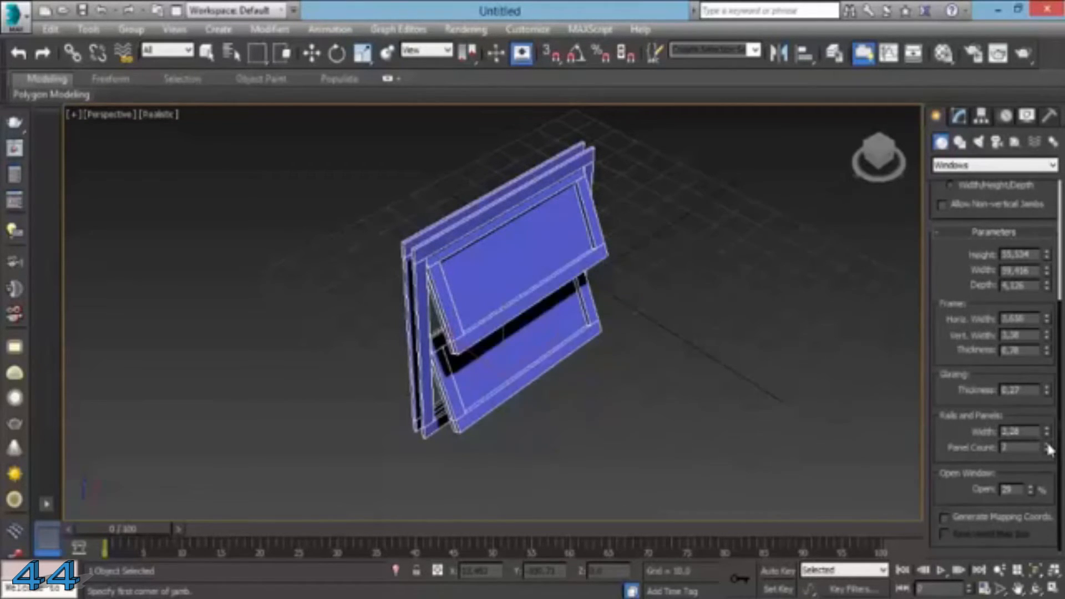
pyautogui.click(1048, 445)
pyautogui.click(1048, 446)
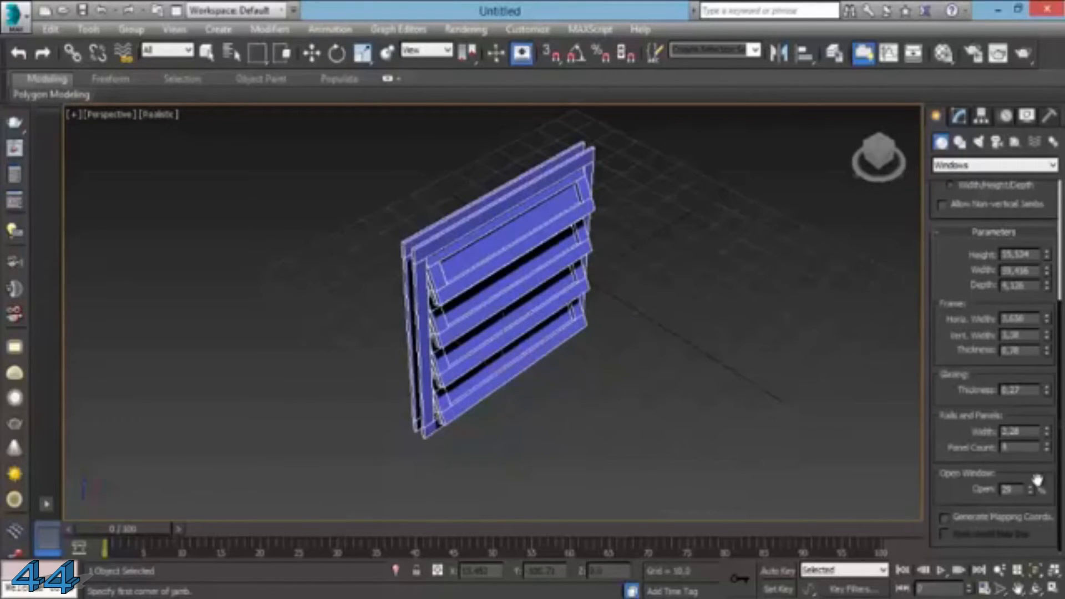
pyautogui.moveTo(1030, 491); pyautogui.dragTo(1029, 462)
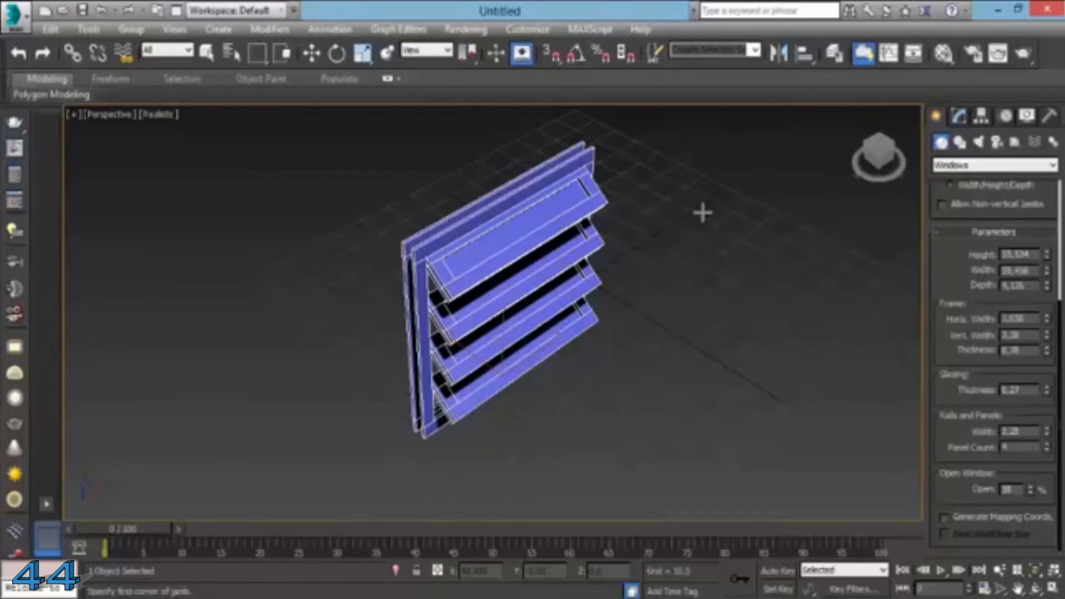
# - Create a Fixed window about 65 wide, 8 deep and 55 high in front of the awning window
pyautogui.click(312, 54)
pyautogui.moveTo(733, 241); pyautogui.dragTo(563, 233, button='middle')
pyautogui.click(963, 238)
pyautogui.moveTo(432, 444); pyautogui.dragTo(609, 322)
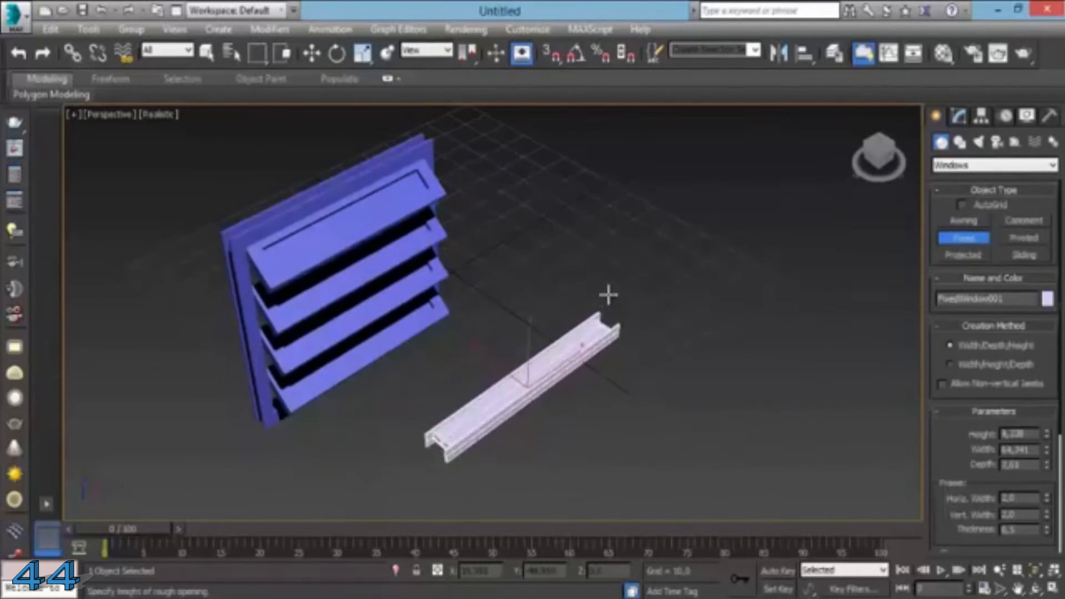
pyautogui.click(608, 293)
pyautogui.click(608, 156)
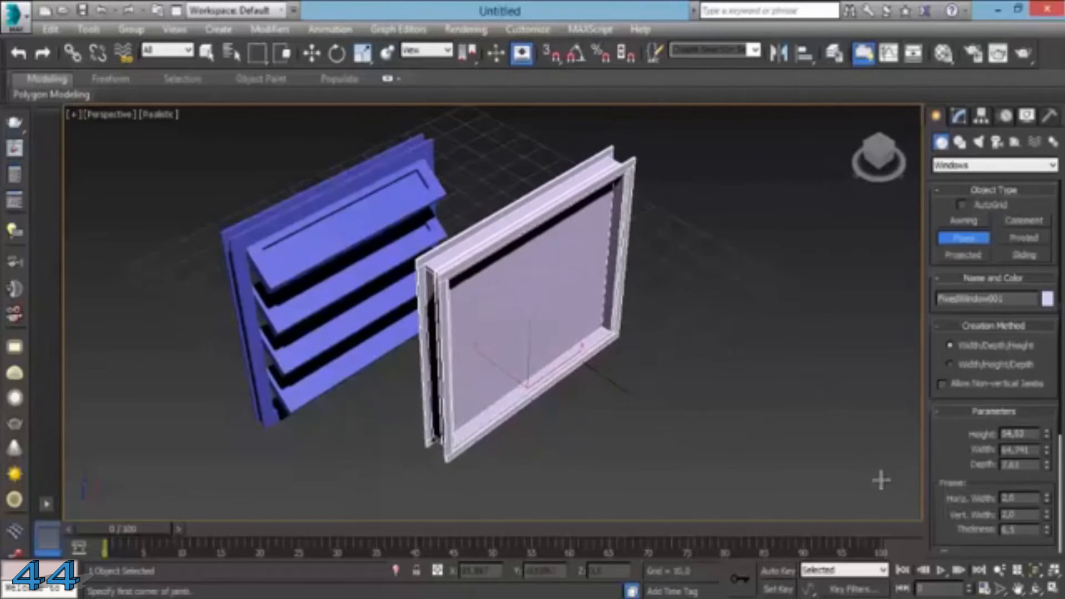
# - Set the fixed window's frame Horiz. Width to 2.96 and its glazing Thickness to 1.48
pyautogui.moveTo(953, 435); pyautogui.dragTo(960, 272)
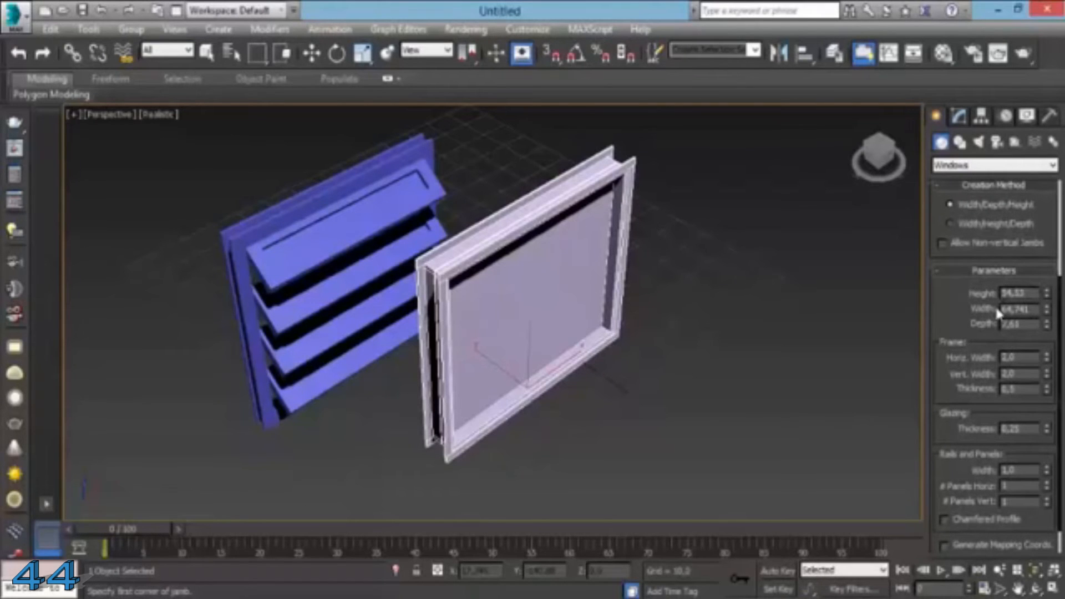
pyautogui.moveTo(1047, 360); pyautogui.dragTo(1043, 332)
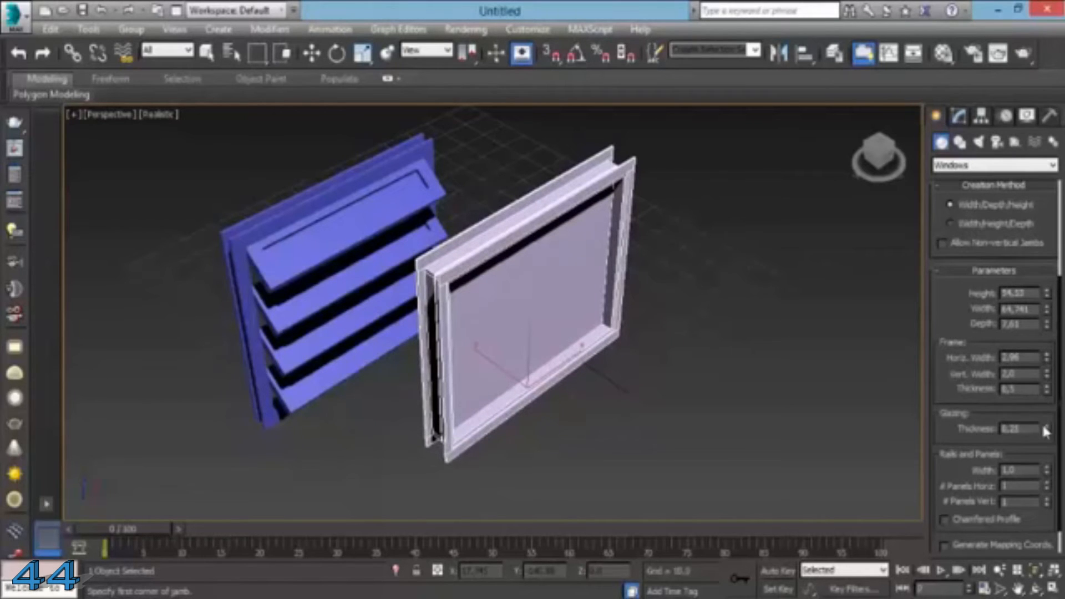
pyautogui.moveTo(1048, 429); pyautogui.dragTo(1035, 348)
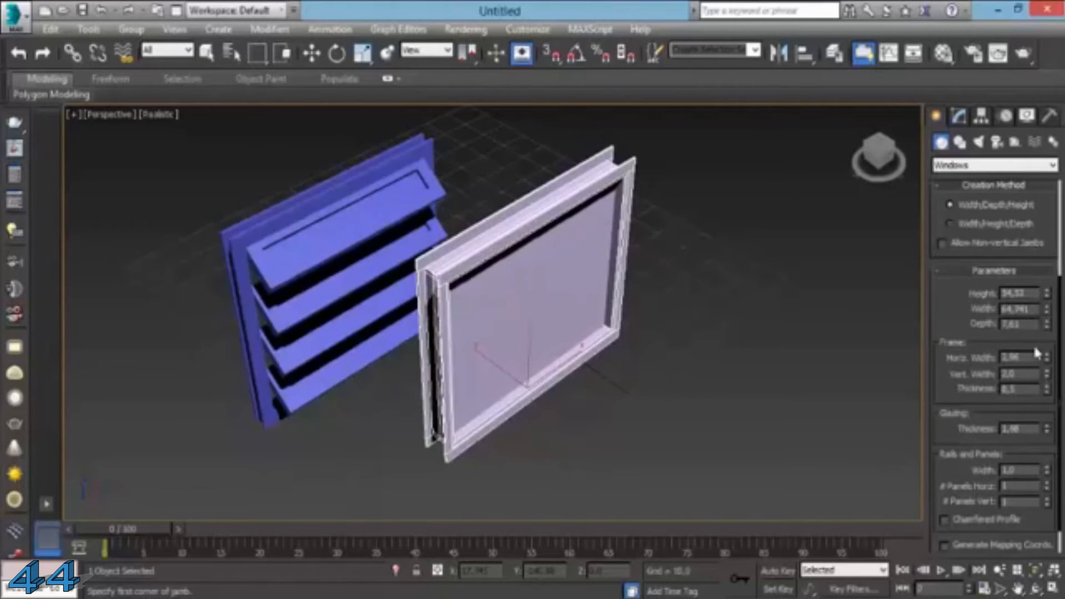
# - Divide the fixed window into 4 horizontal and 4 vertical panels and increase the rail Width
pyautogui.click(1046, 483)
pyautogui.click(1046, 481)
pyautogui.click(1046, 483)
pyautogui.click(1047, 499)
pyautogui.click(1047, 500)
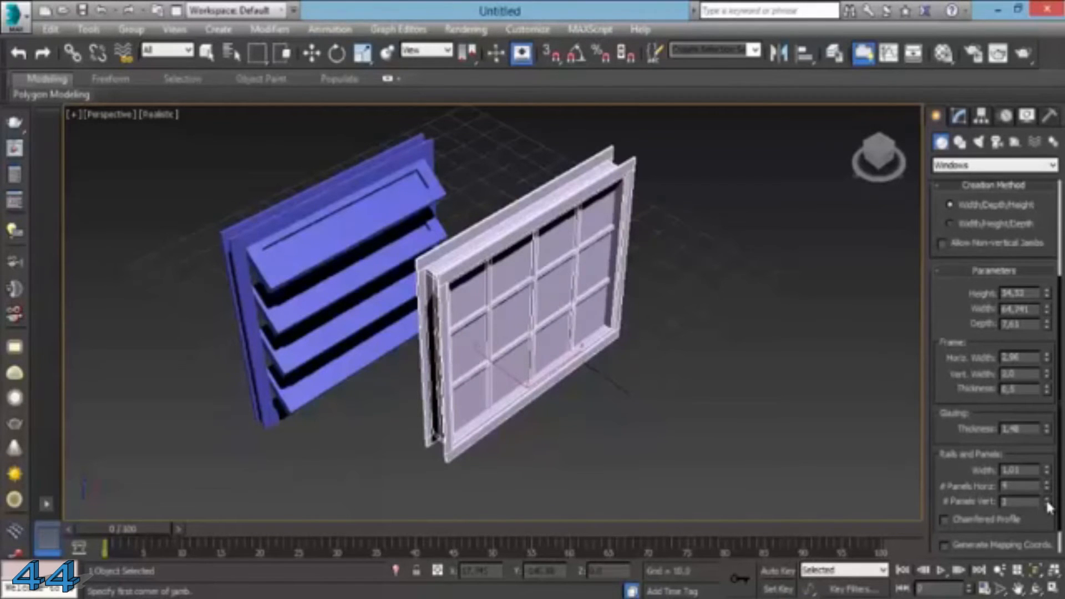
pyautogui.click(1046, 499)
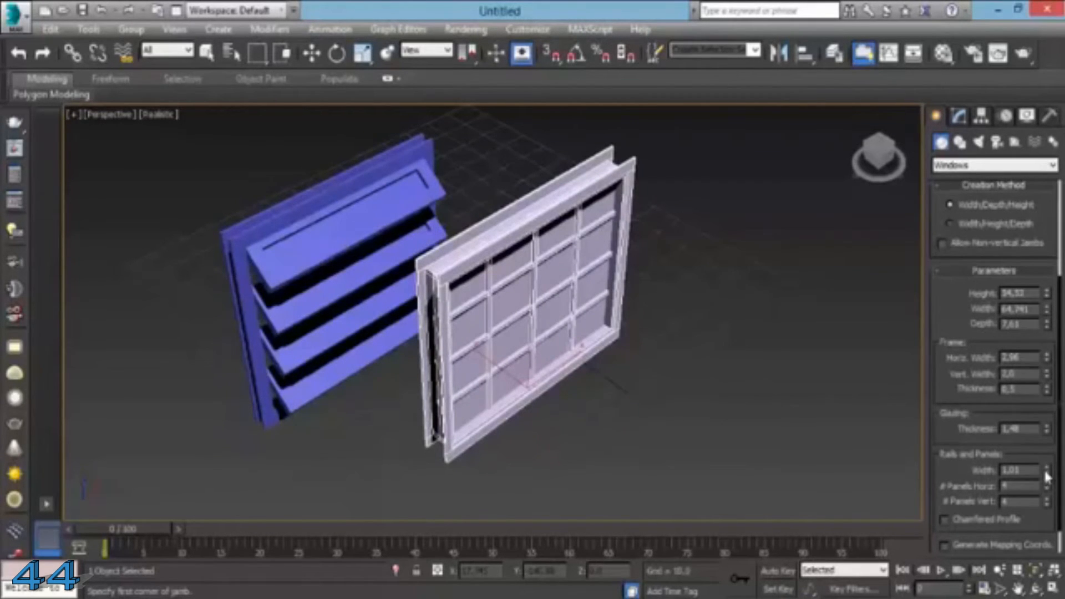
pyautogui.moveTo(1046, 471); pyautogui.dragTo(1061, 438)
# - Create a Projected window about 76 wide and 57 high in the empty space beside the fixed window
pyautogui.moveTo(802, 337); pyautogui.dragTo(688, 333, button='middle')
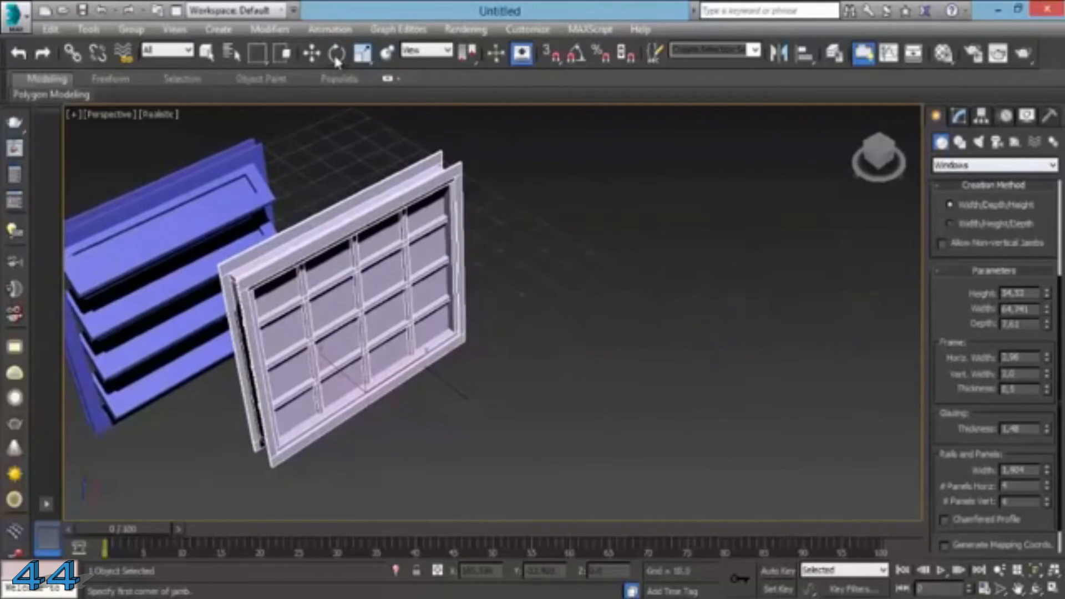
pyautogui.click(311, 53)
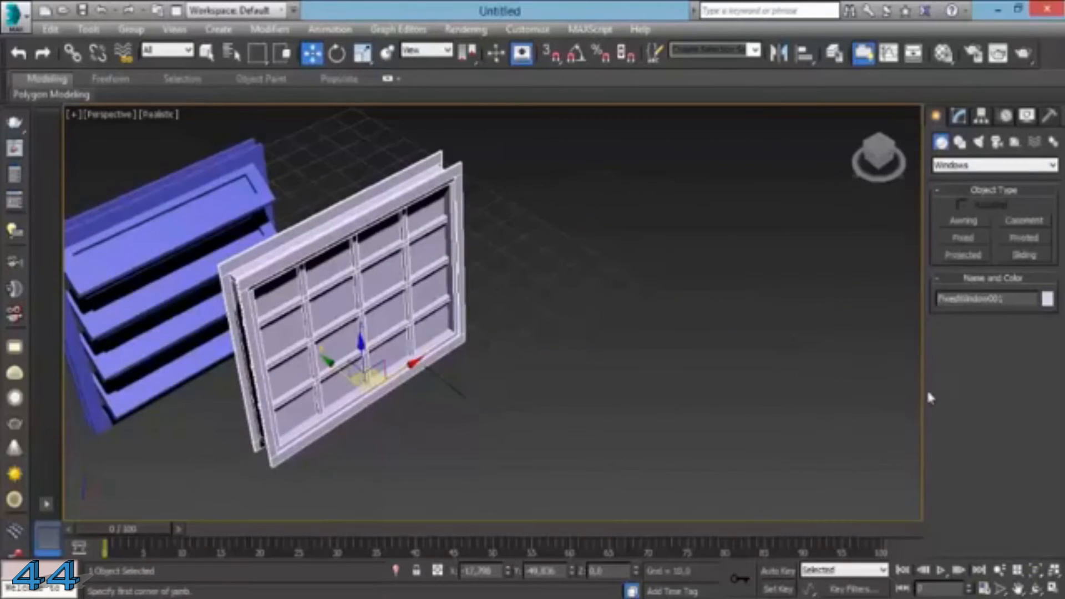
pyautogui.click(956, 254)
pyautogui.moveTo(501, 445); pyautogui.dragTo(683, 316)
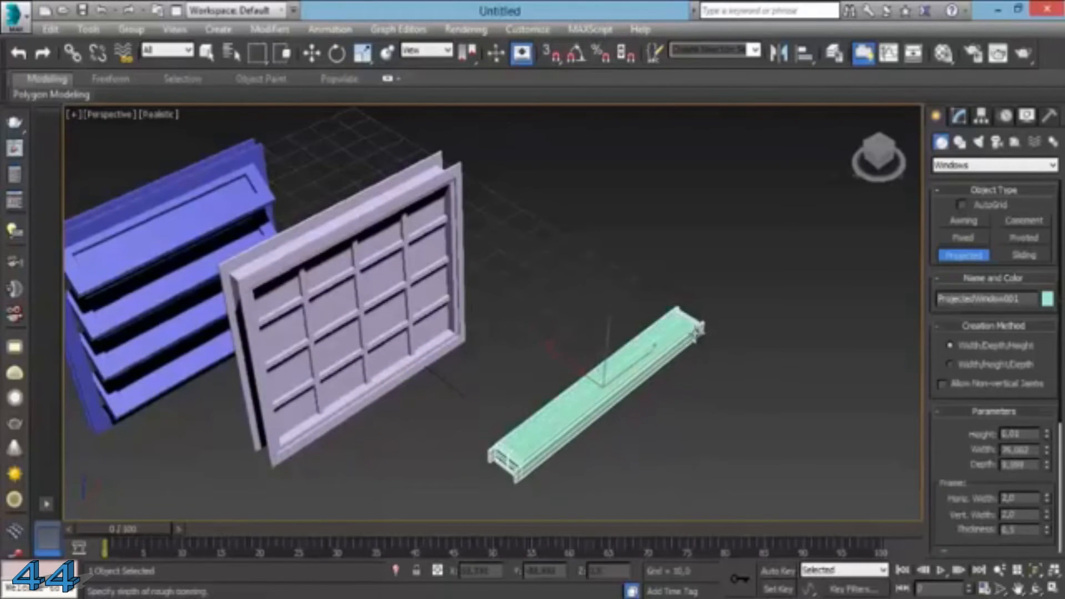
pyautogui.click(701, 327)
# - Set the projected window's Open value to 44% and its rail Width to 2.45
pyautogui.moveTo(946, 440); pyautogui.dragTo(954, 261)
pyautogui.moveTo(1030, 505); pyautogui.dragTo(1020, 464)
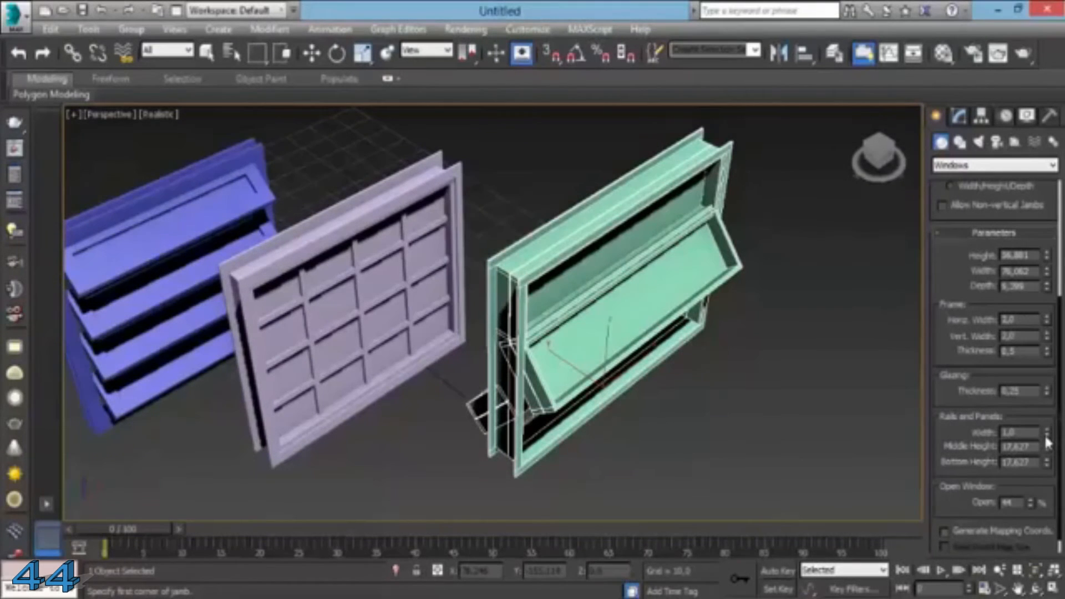
pyautogui.moveTo(1048, 434); pyautogui.dragTo(972, 312)
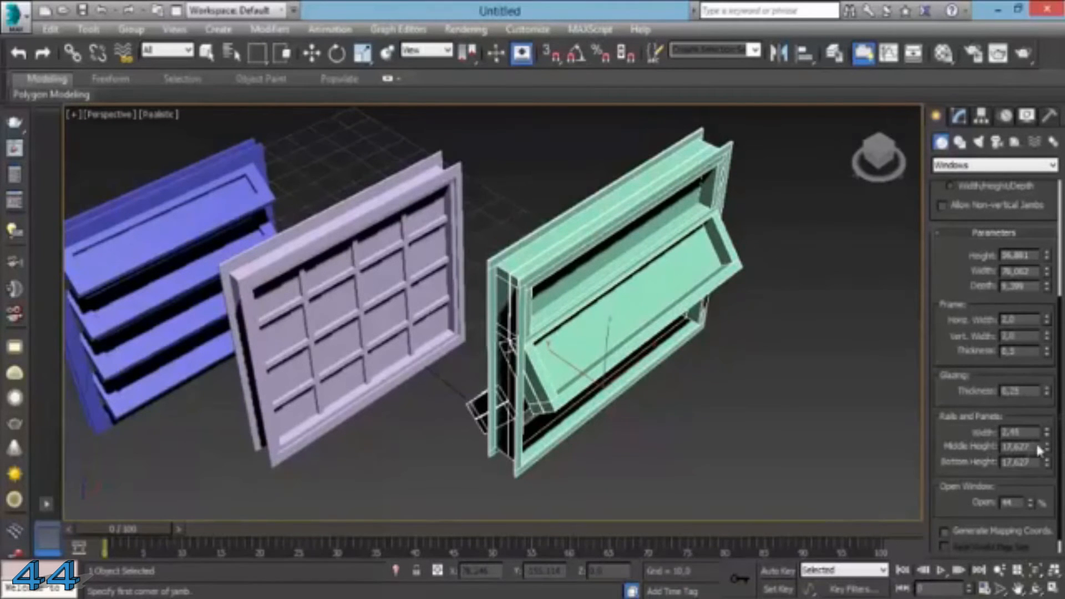
# - Set the projected window's Middle Height to 37.107 and its Bottom Height to 10.674
pyautogui.moveTo(1048, 451); pyautogui.dragTo(1023, 428)
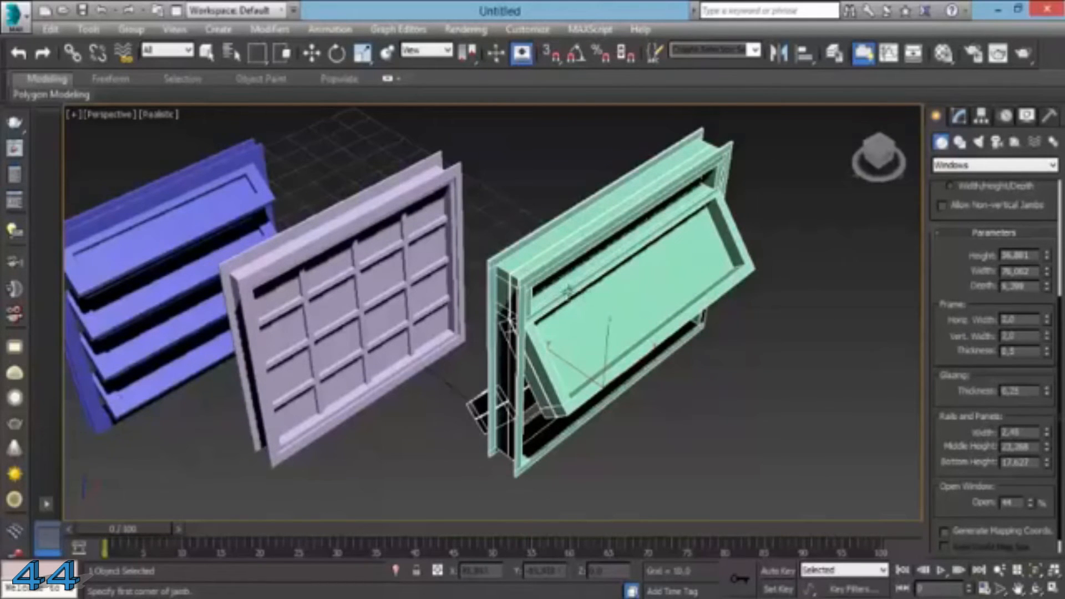
pyautogui.moveTo(1048, 468); pyautogui.dragTo(1033, 358)
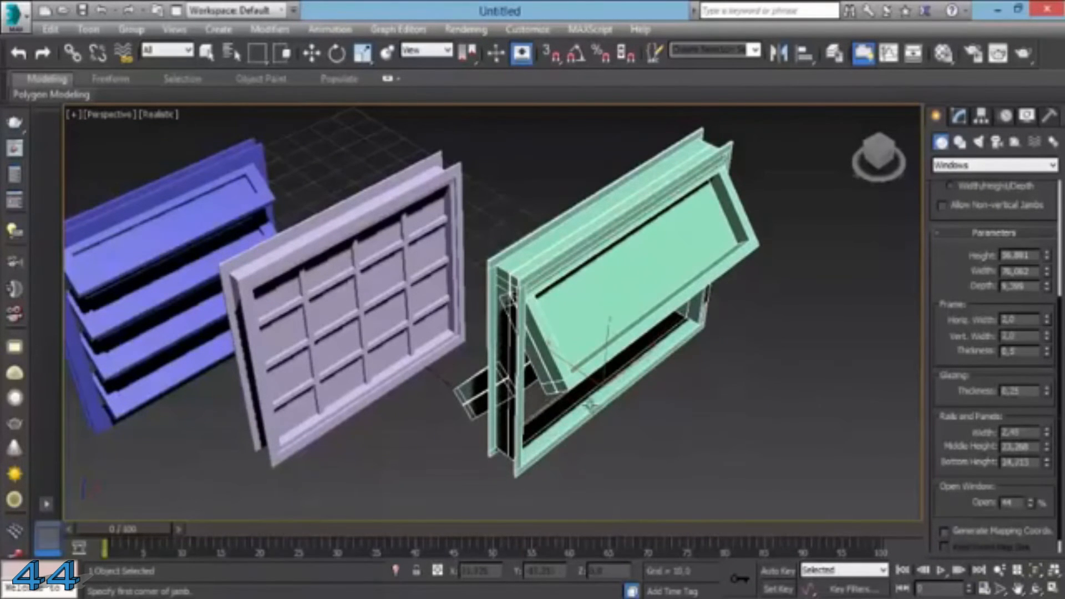
pyautogui.keyDown('alt'); pyautogui.moveTo(589, 405); pyautogui.dragTo(588, 348, button='middle'); pyautogui.keyUp('alt')
pyautogui.moveTo(1047, 447); pyautogui.dragTo(1040, 472)
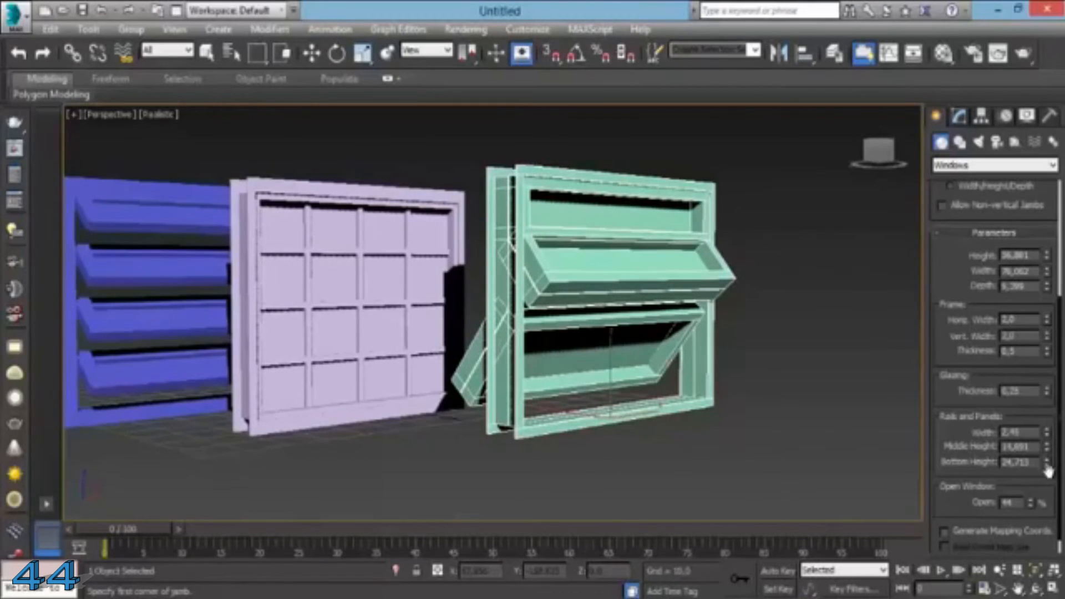
pyautogui.moveTo(1047, 464); pyautogui.dragTo(1045, 512)
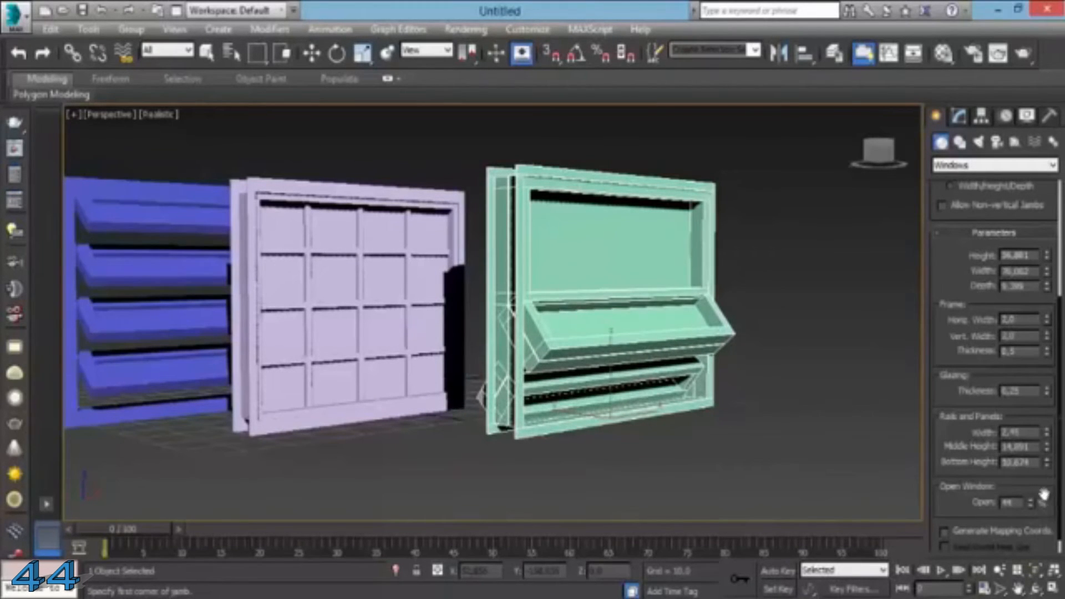
pyautogui.moveTo(1046, 448); pyautogui.dragTo(1046, 276)
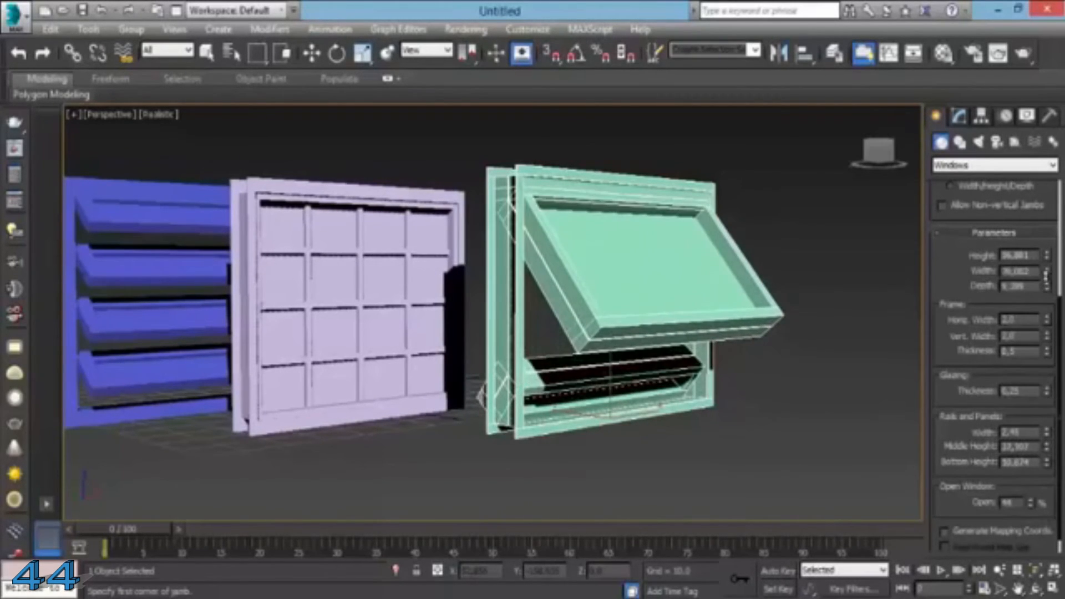
# - Lower the projected window's Open value, then raise it again so that its sashes swing open
pyautogui.keyDown('alt'); pyautogui.moveTo(671, 275); pyautogui.dragTo(749, 279, button='middle'); pyautogui.keyUp('alt')
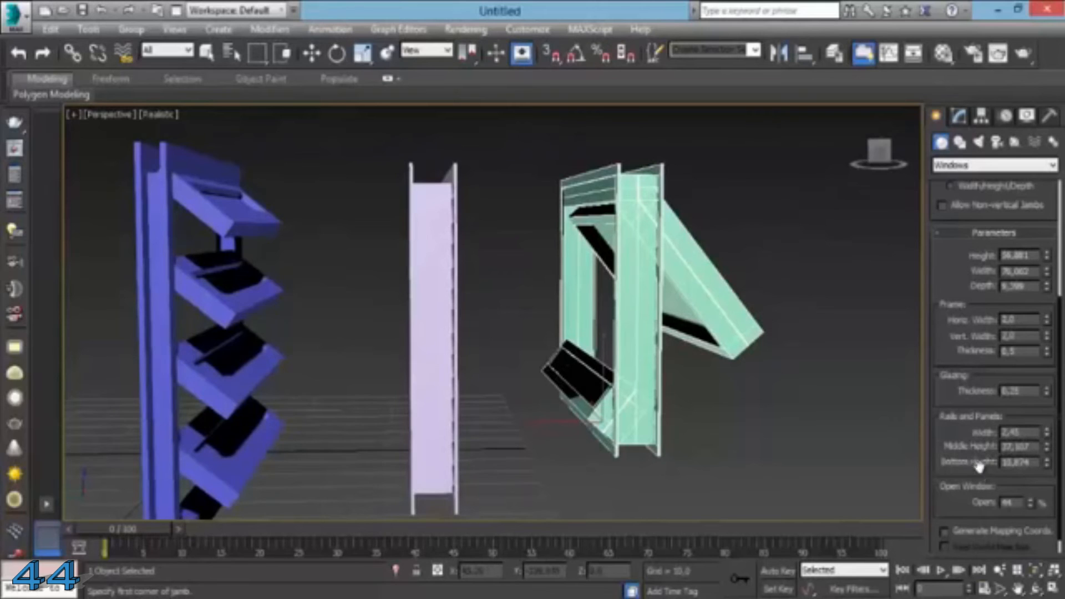
pyautogui.moveTo(1034, 506); pyautogui.dragTo(1019, 567)
pyautogui.keyDown('alt'); pyautogui.moveTo(802, 377); pyautogui.dragTo(811, 451, button='middle'); pyautogui.keyUp('alt')
pyautogui.moveTo(1031, 502); pyautogui.dragTo(1023, 456)
# - Create a Casement window about 97 wide, 6 deep and 63 high in the empty space beside the projected window
pyautogui.moveTo(609, 303); pyautogui.dragTo(403, 293, button='middle')
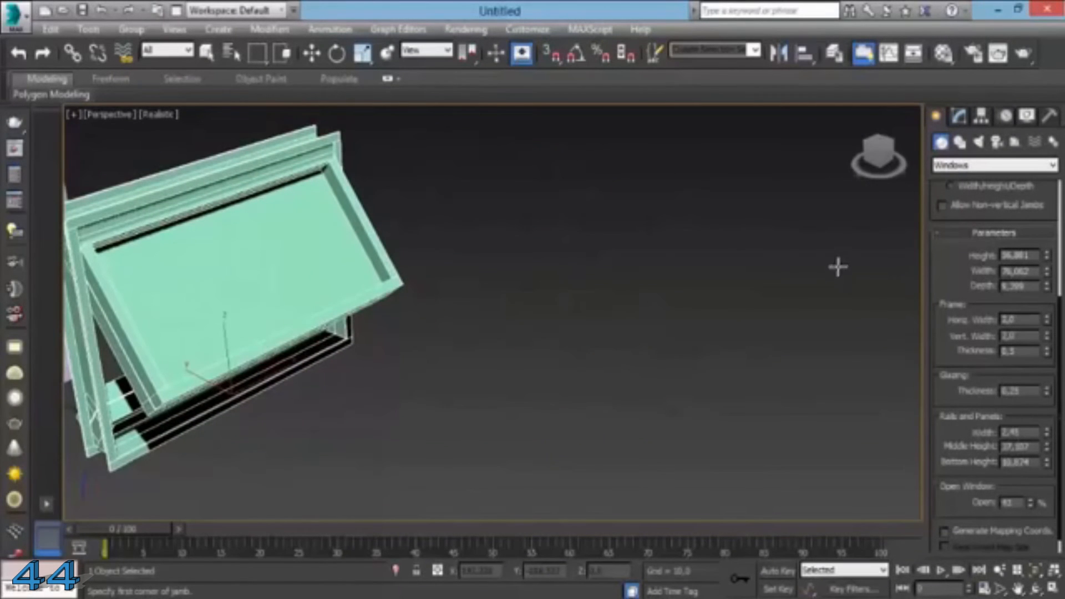
pyautogui.click(313, 54)
pyautogui.keyDown('alt'); pyautogui.moveTo(300, 281); pyautogui.dragTo(336, 286, button='middle'); pyautogui.keyUp('alt')
pyautogui.keyDown('alt'); pyautogui.moveTo(185, 378); pyautogui.dragTo(256, 375, button='middle'); pyautogui.keyUp('alt')
pyautogui.keyDown('alt'); pyautogui.moveTo(351, 353); pyautogui.dragTo(580, 342, button='middle'); pyautogui.keyUp('alt')
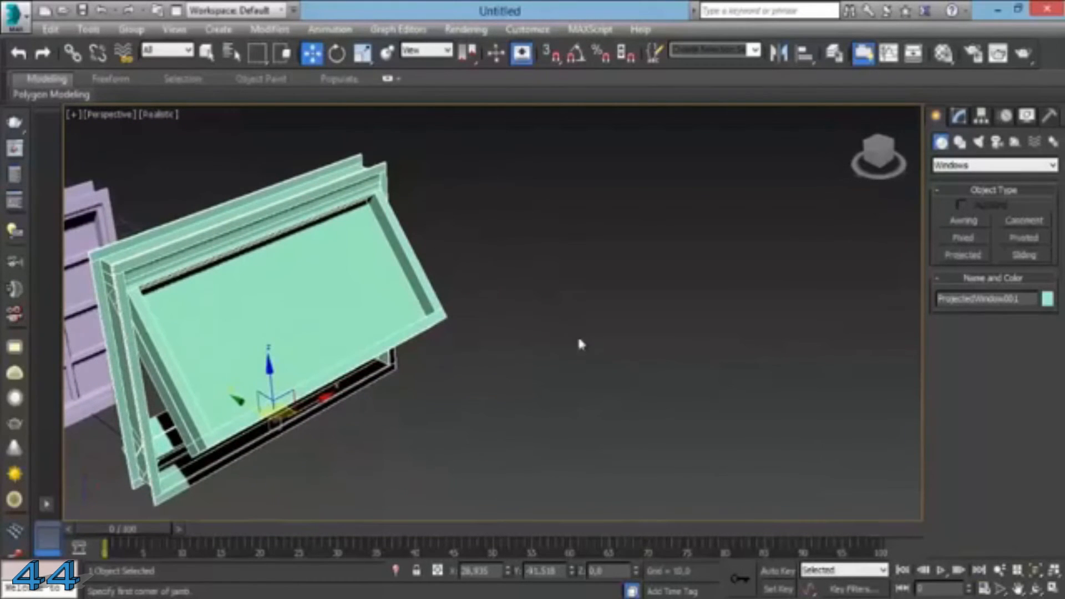
pyautogui.click(1024, 221)
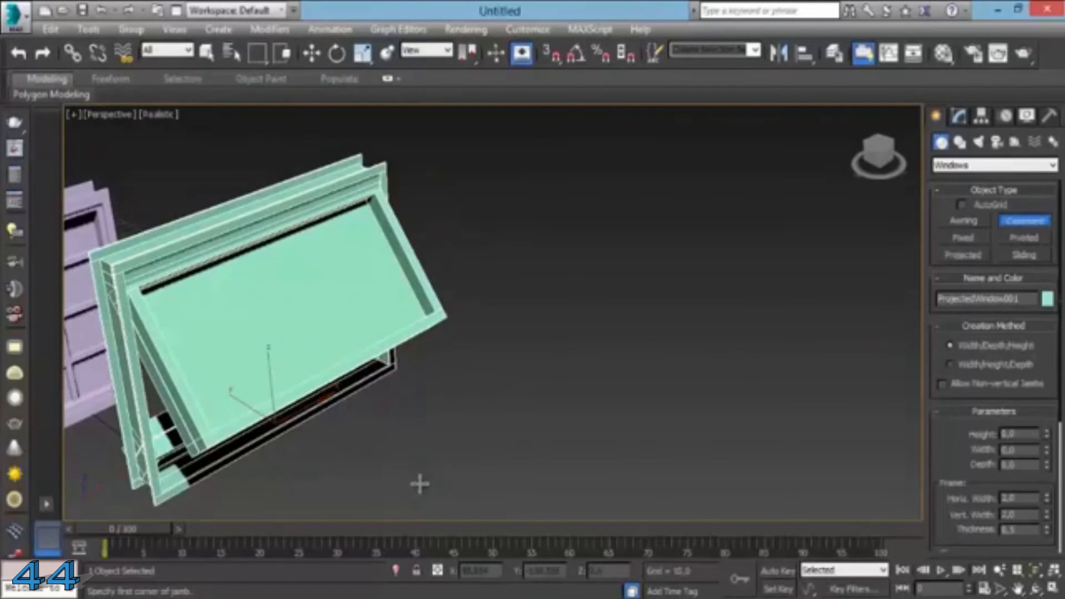
pyautogui.moveTo(520, 475); pyautogui.dragTo(707, 316)
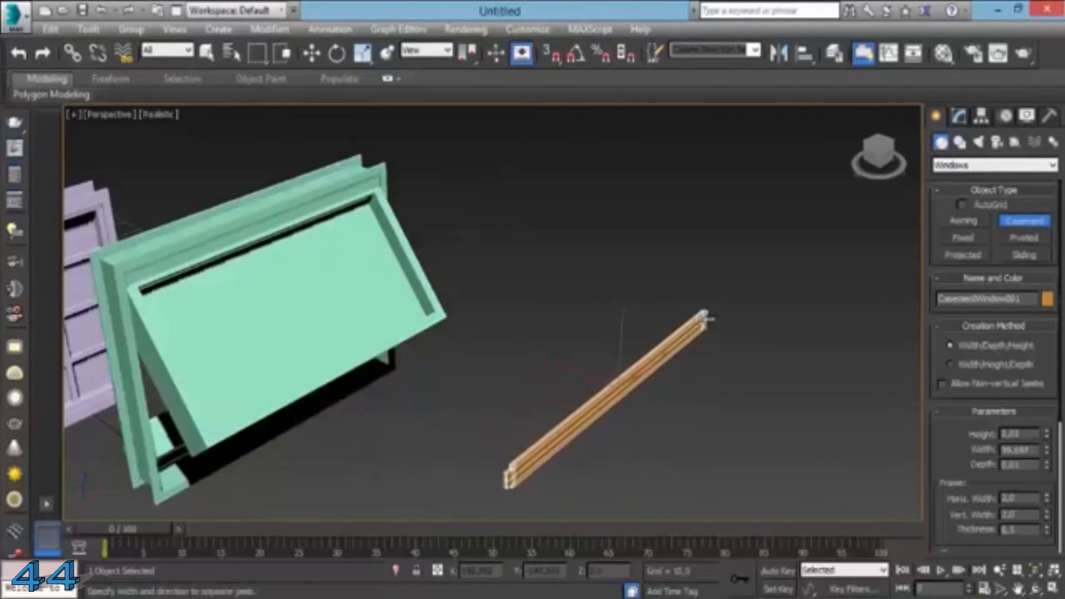
pyautogui.click(724, 325)
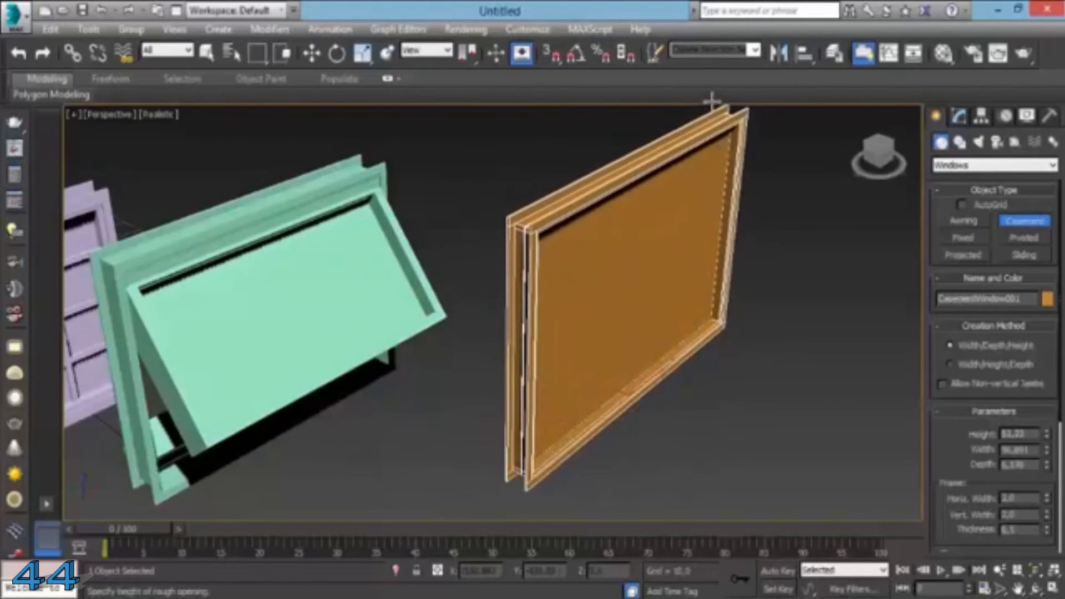
# - Swing the casement window open, switch it to two casements and readjust its Open value
pyautogui.scroll(-5, 959, 279)
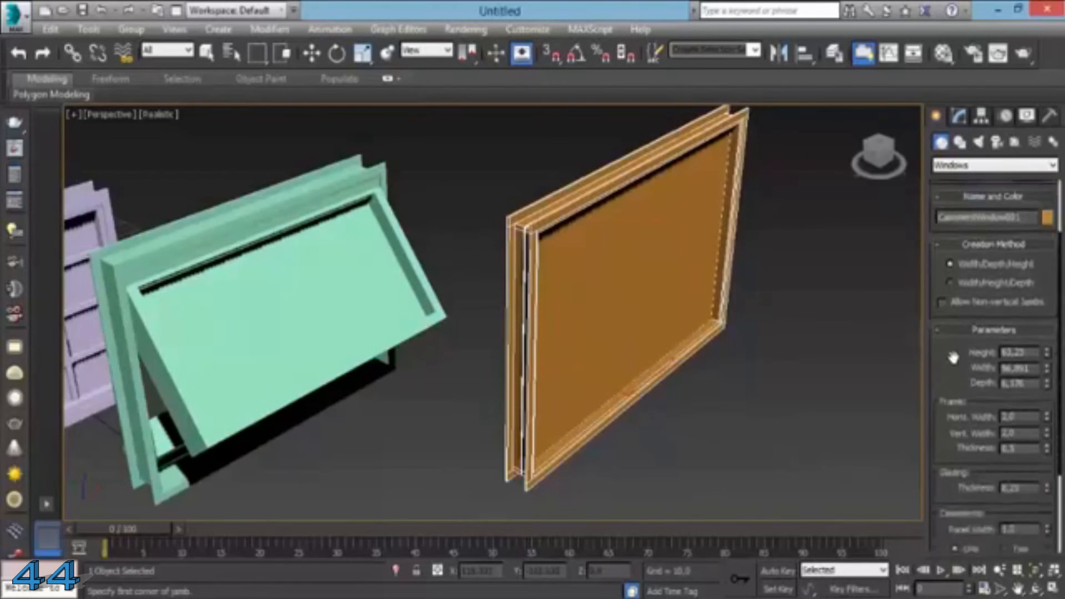
pyautogui.moveTo(1030, 478); pyautogui.dragTo(1010, 453)
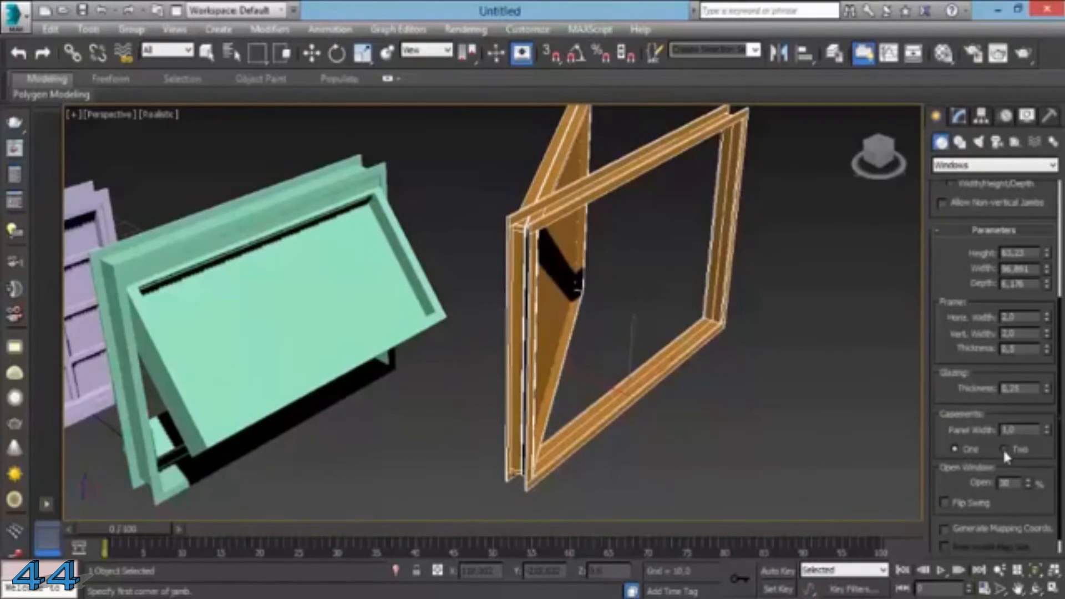
pyautogui.click(1005, 449)
pyautogui.moveTo(1026, 485)
pyautogui.mouseDown()
pyautogui.moveTo(1033, 449)
pyautogui.moveTo(1033, 487)
pyautogui.mouseUp()
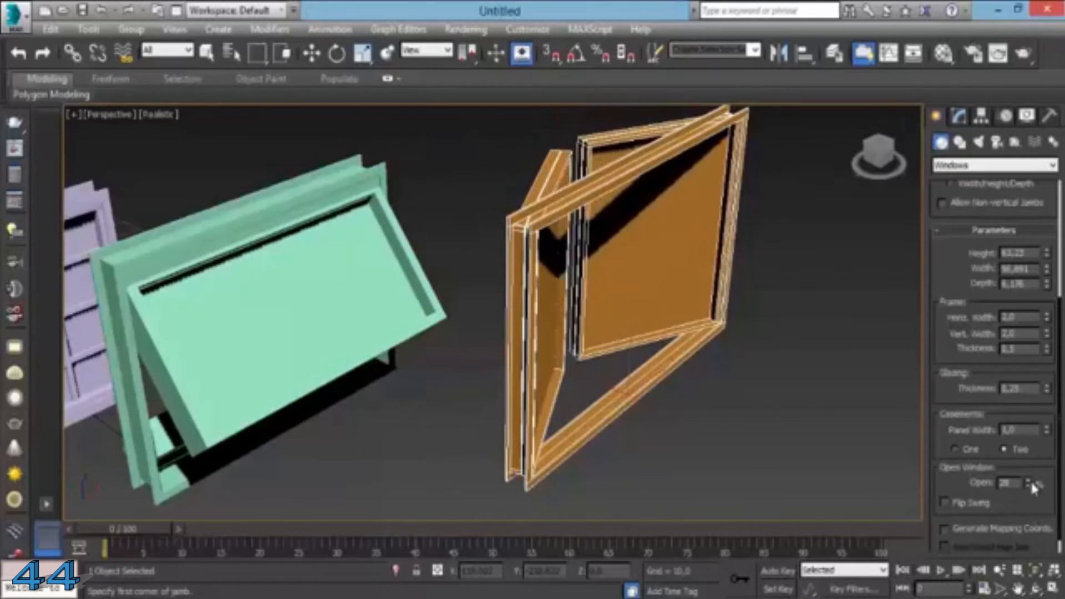
# - Turn on Flip Swing for the casement window and set its Panel Width to 4.3
pyautogui.click(957, 505)
pyautogui.click(957, 505)
pyautogui.click(957, 505)
pyautogui.click(957, 504)
pyautogui.click(958, 503)
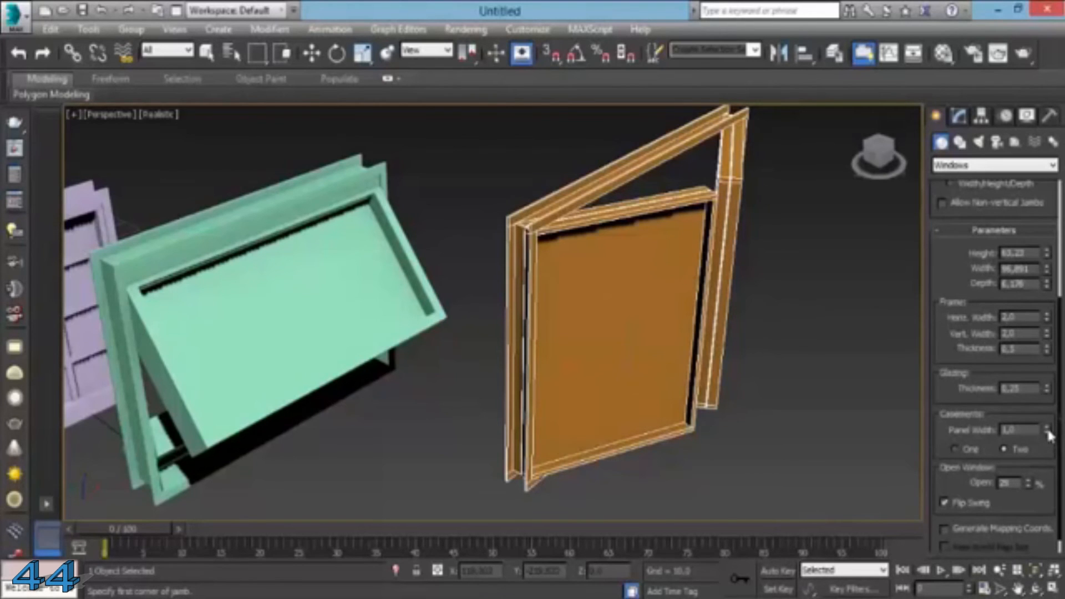
pyautogui.moveTo(1047, 431); pyautogui.dragTo(968, 162)
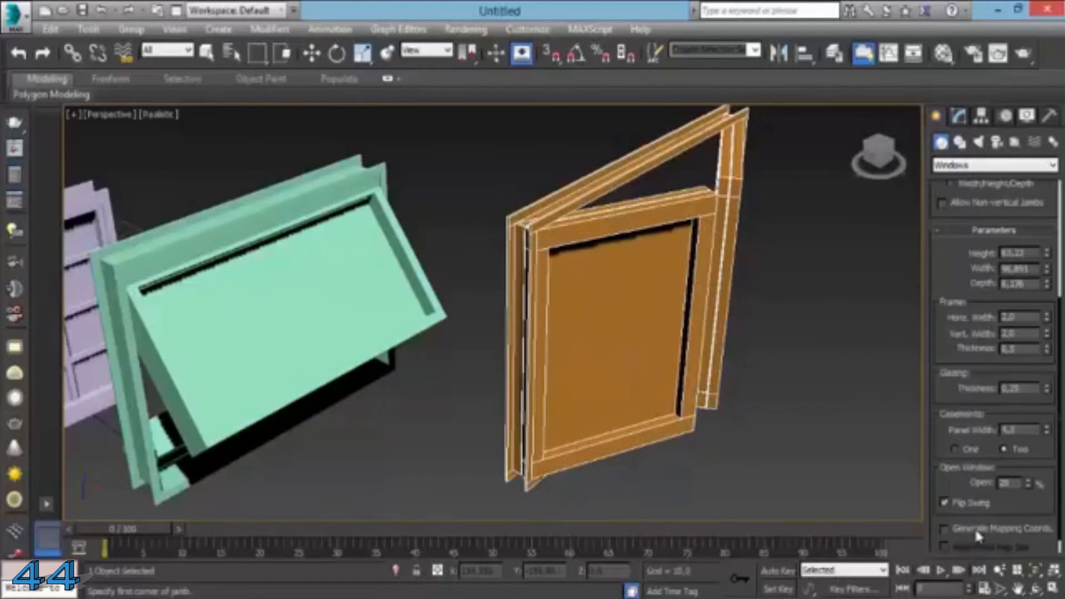
pyautogui.moveTo(1003, 511); pyautogui.dragTo(997, 386)
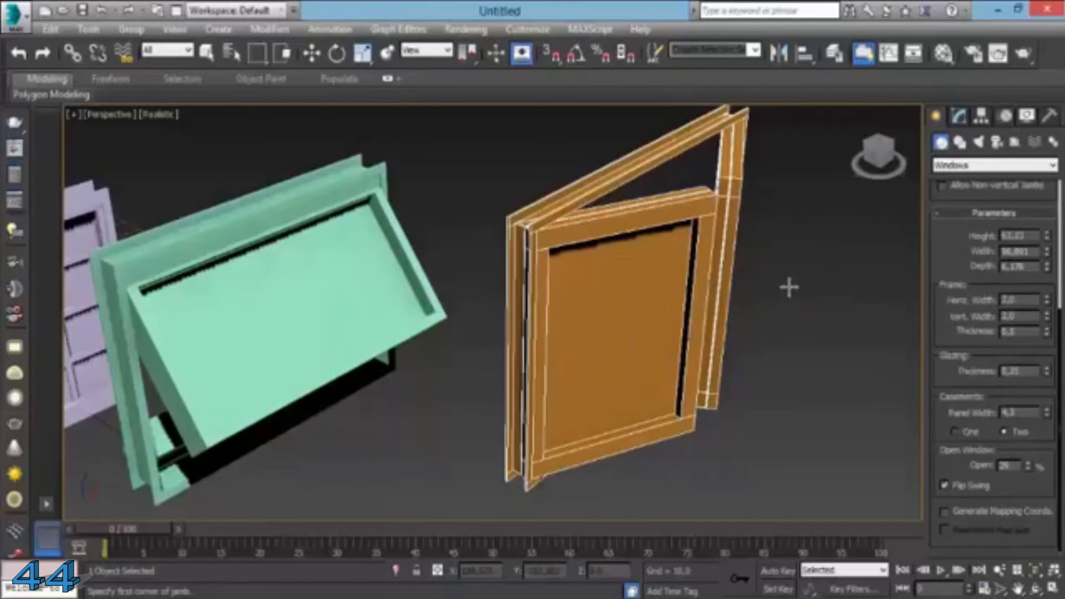
pyautogui.keyDown('alt'); pyautogui.moveTo(782, 287); pyautogui.dragTo(781, 261, button='middle'); pyautogui.keyUp('alt')
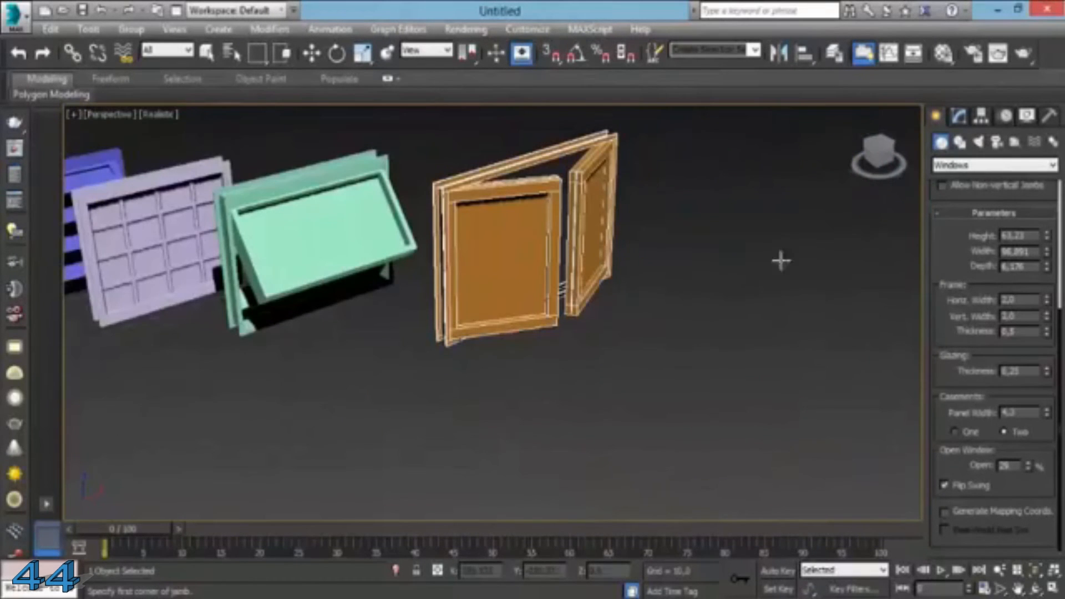
# - Create a Pivoted window about 102 wide and 72.5 high in the empty space beside the casement window
pyautogui.click(314, 54)
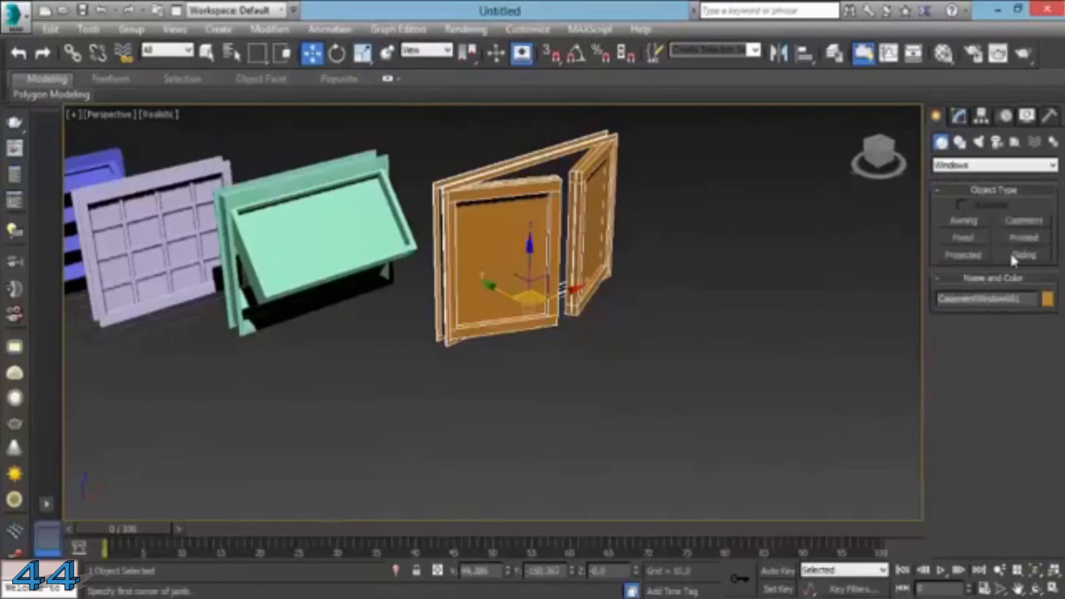
pyautogui.click(1024, 238)
pyautogui.moveTo(535, 449); pyautogui.dragTo(698, 343)
pyautogui.click(678, 302)
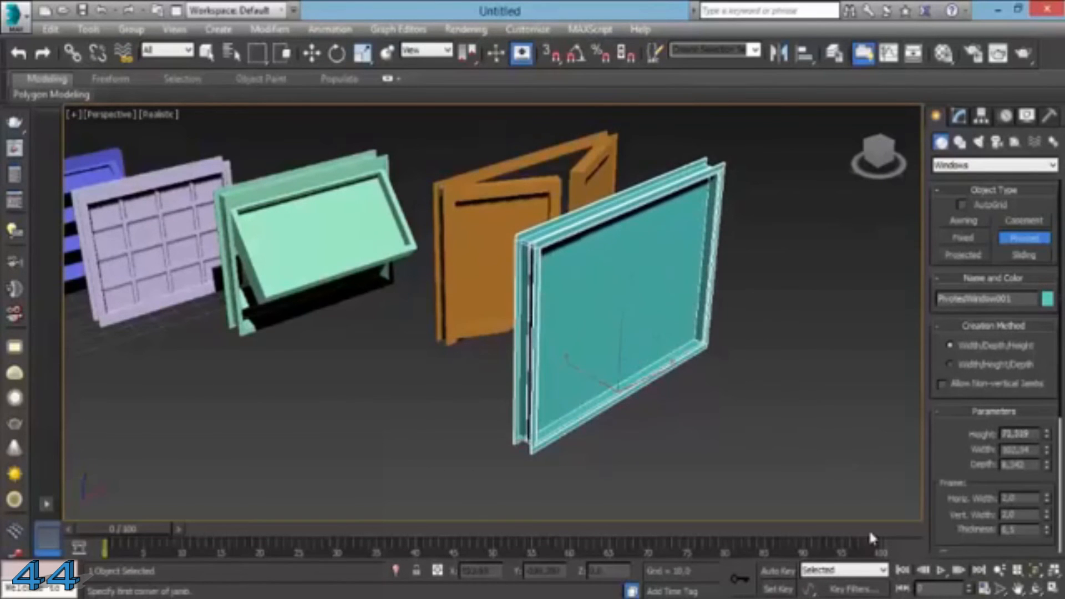
# - Tilt the pivoted window's sash open, turn on Vertical Rotation and readjust its Open value
pyautogui.moveTo(950, 456); pyautogui.dragTo(963, 268)
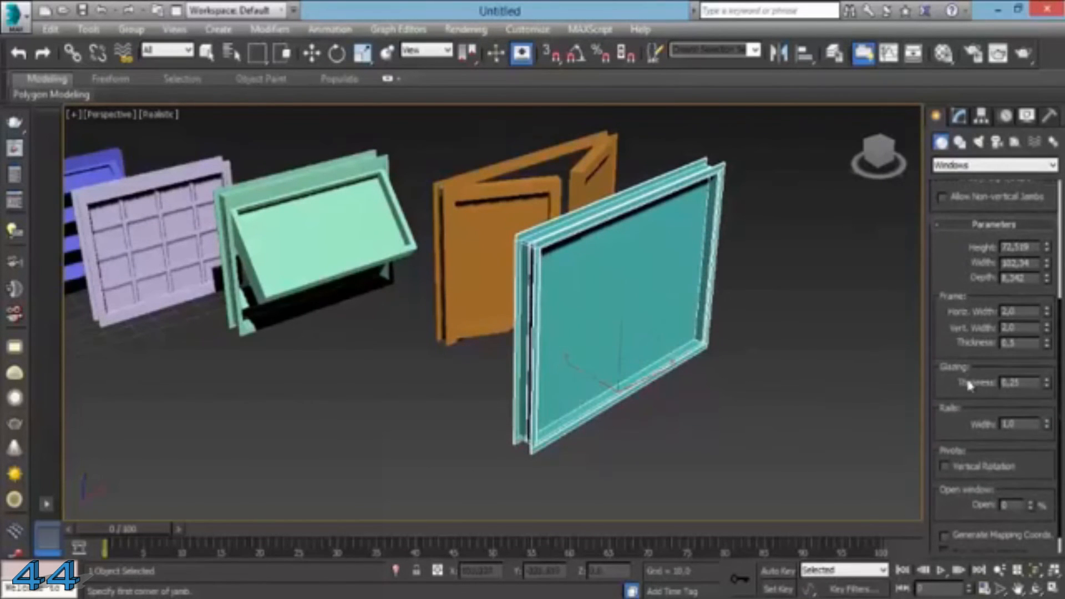
pyautogui.moveTo(1030, 506); pyautogui.dragTo(1023, 484)
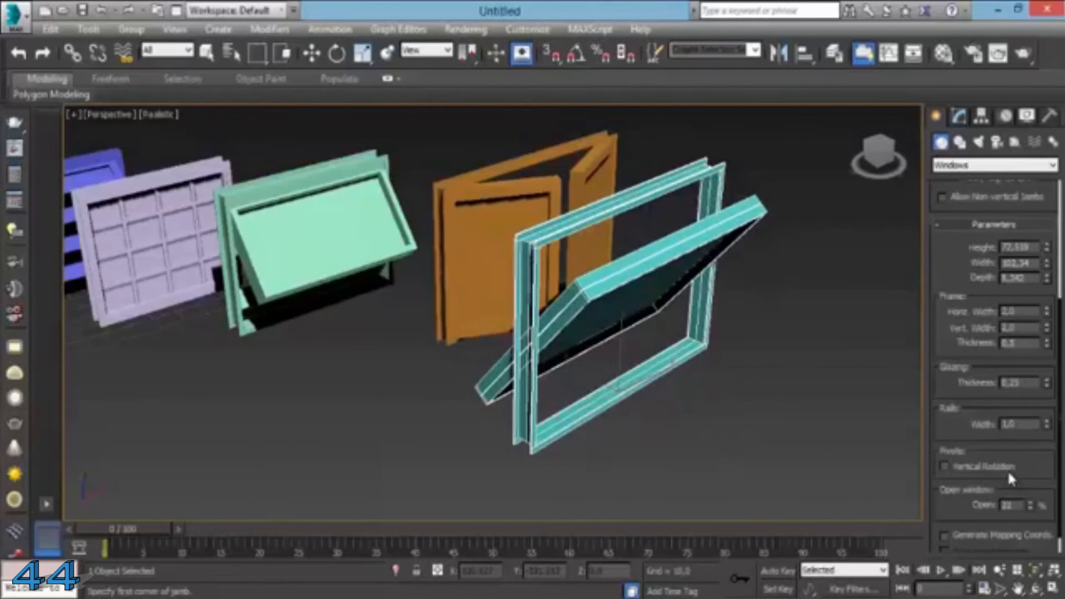
pyautogui.click(999, 465)
pyautogui.moveTo(1030, 503)
pyautogui.mouseDown()
pyautogui.moveTo(1026, 480)
pyautogui.moveTo(1026, 506)
pyautogui.mouseUp()
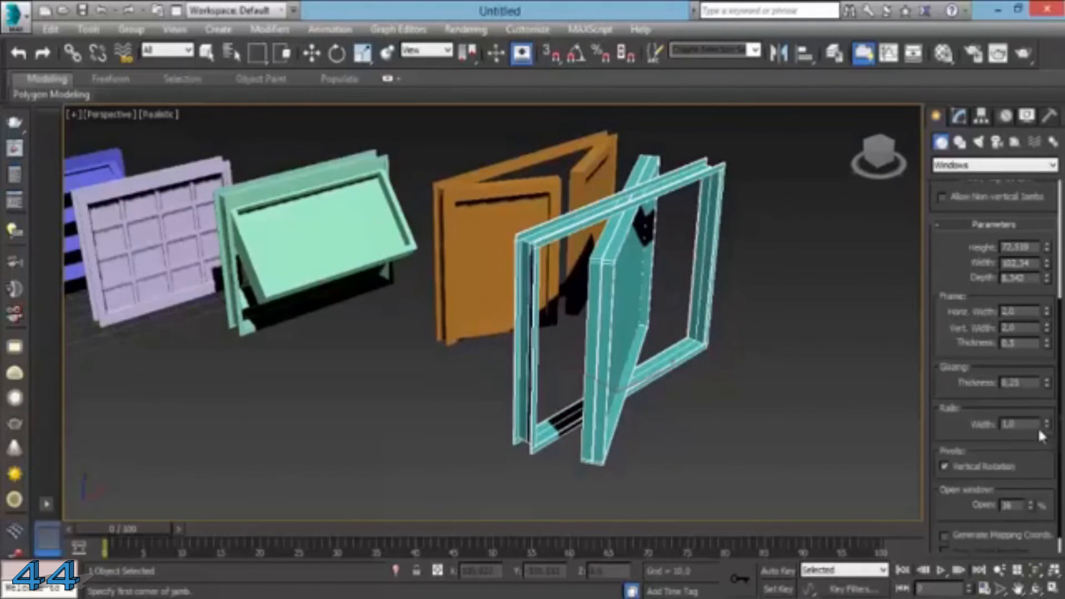
# - Set the pivoted window's Open value to 67 and widen its rails to 7.317
pyautogui.moveTo(1047, 425); pyautogui.dragTo(1026, 97)
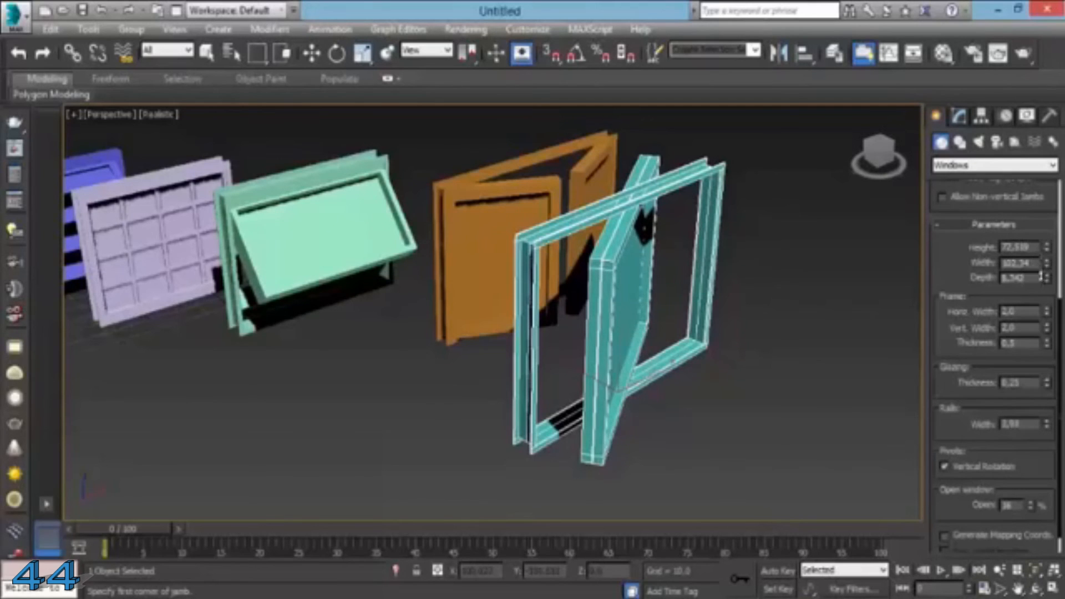
pyautogui.moveTo(1037, 485); pyautogui.dragTo(1039, 464)
pyautogui.moveTo(1047, 417); pyautogui.dragTo(1046, 370)
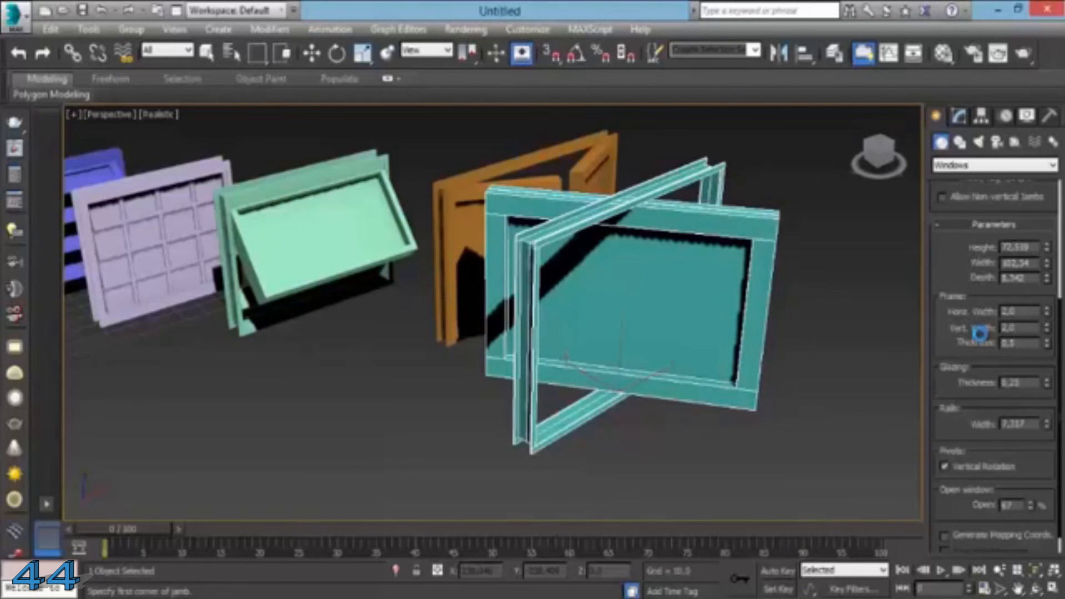
# - Create a Sliding window about 134 wide, 7 deep and 80 high in the empty space beside the pivoted window
pyautogui.moveTo(817, 305); pyautogui.dragTo(623, 275, button='middle')
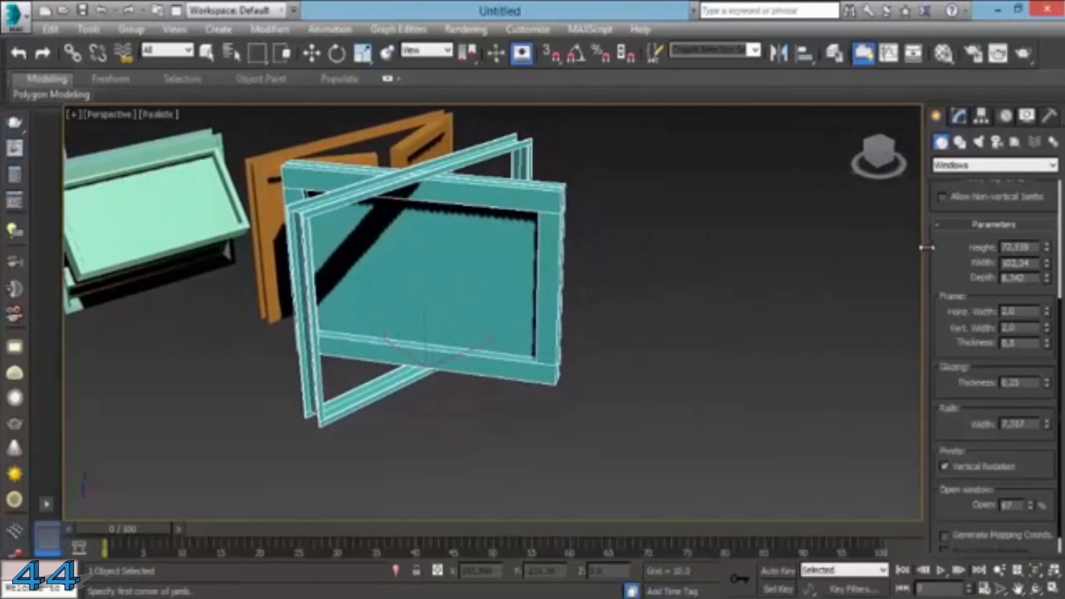
pyautogui.click(314, 54)
pyautogui.click(1024, 255)
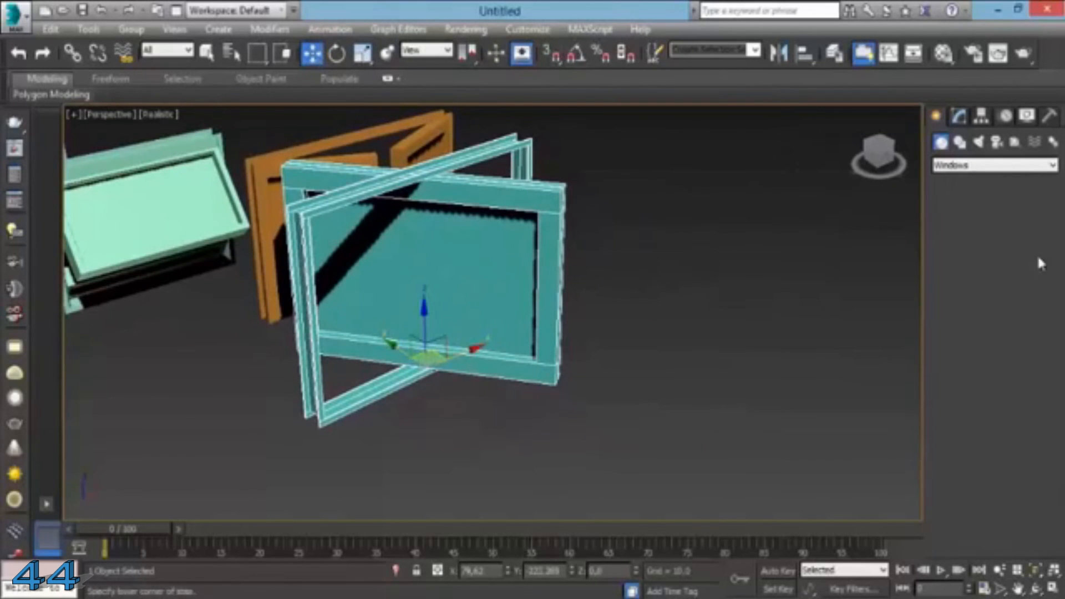
pyautogui.moveTo(560, 484); pyautogui.dragTo(782, 333)
pyautogui.click(767, 316)
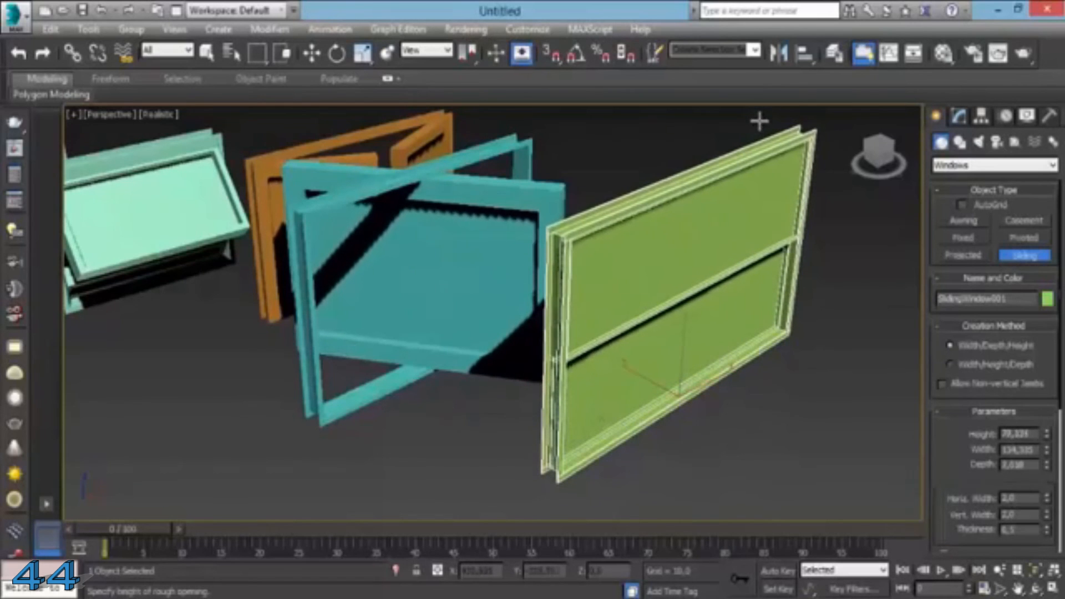
pyautogui.click(761, 116)
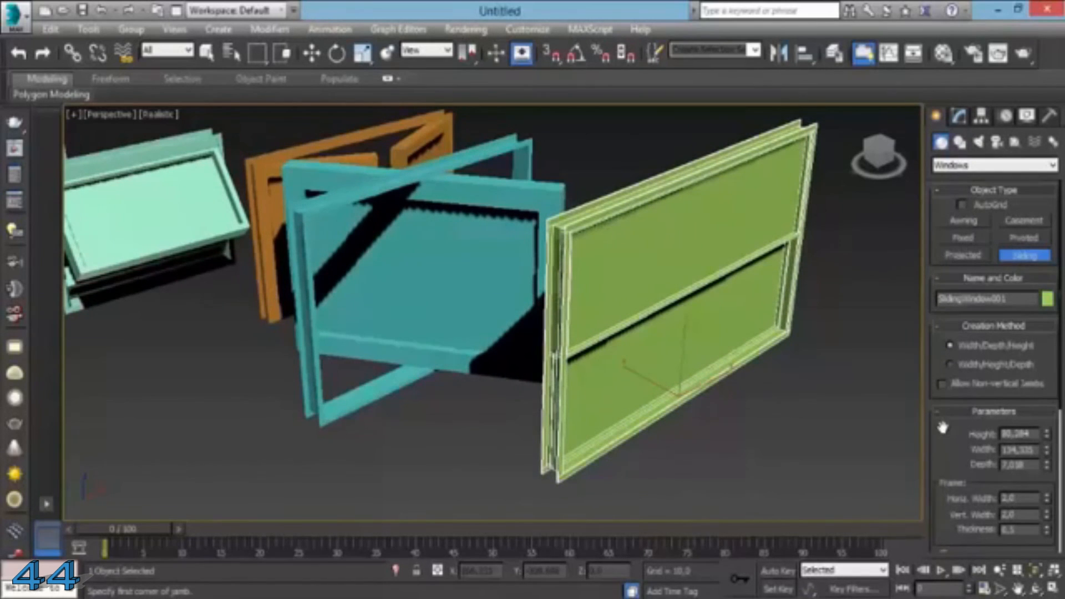
# - Slide the sash open vertically, turn off Hung for sideways sliding and set the Open value to 52
pyautogui.scroll(-5, 950, 400)
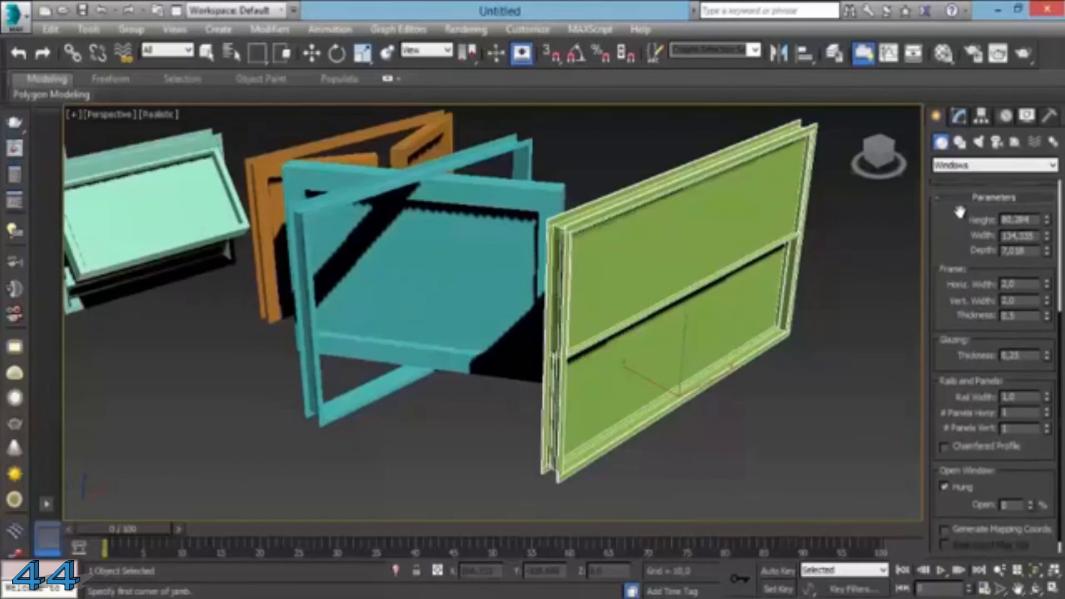
pyautogui.moveTo(1032, 491); pyautogui.dragTo(1014, 448)
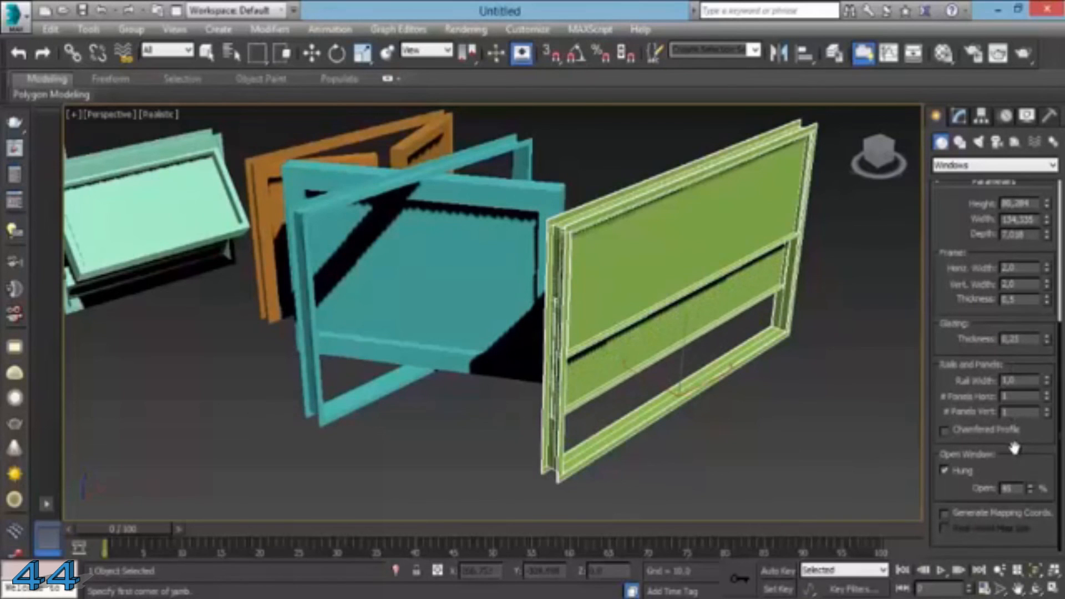
pyautogui.click(953, 470)
pyautogui.moveTo(1031, 490)
pyautogui.mouseDown()
pyautogui.moveTo(1033, 472)
pyautogui.moveTo(1029, 529)
pyautogui.moveTo(1030, 461)
pyautogui.moveTo(1030, 500)
pyautogui.moveTo(1030, 491)
pyautogui.mouseUp()
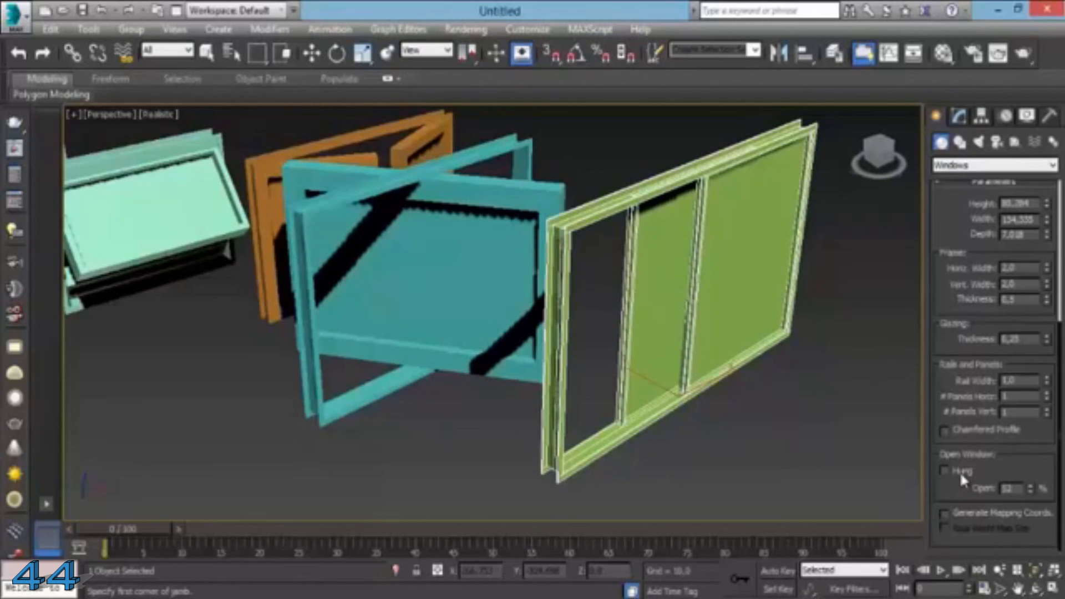
# - Divide the sliding window's sashes into 3 horizontal and 3 vertical panels and set the Rail Width to 1.7
pyautogui.click(1047, 395)
pyautogui.click(1048, 396)
pyautogui.click(1046, 410)
pyautogui.click(1047, 410)
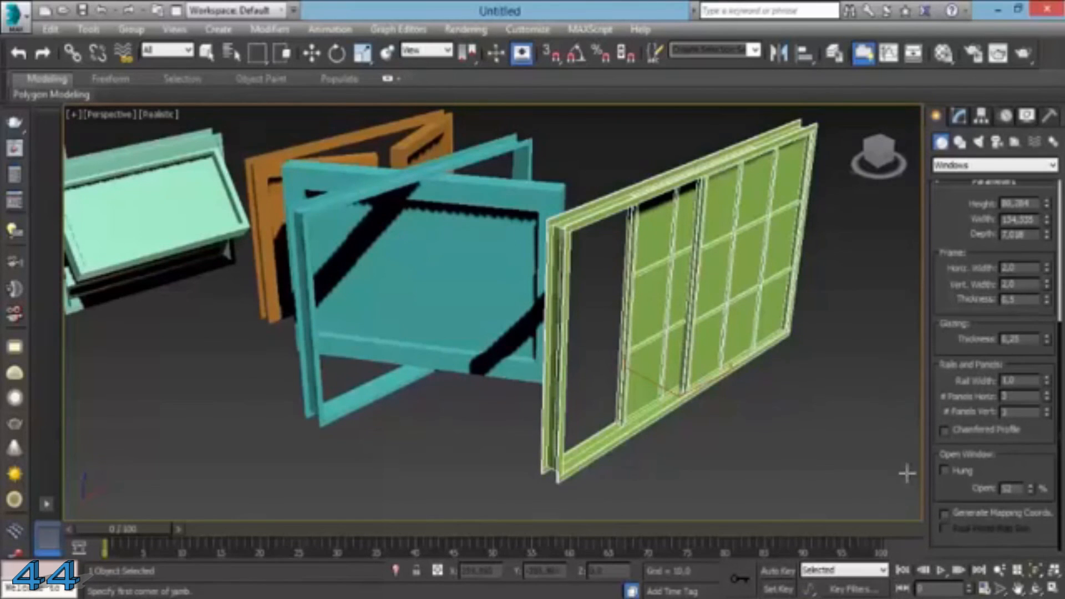
pyautogui.moveTo(1048, 380); pyautogui.dragTo(1033, 319)
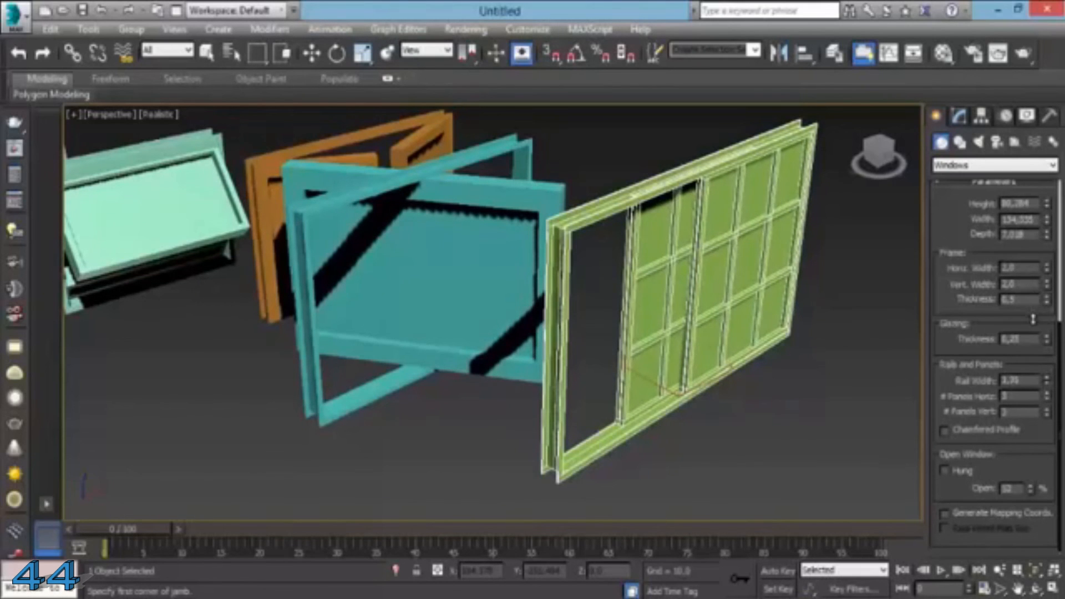
# - Toggle the sliding window's Chamfered Profile on and off to compare the rails up close, leaving it off
pyautogui.click(1003, 430)
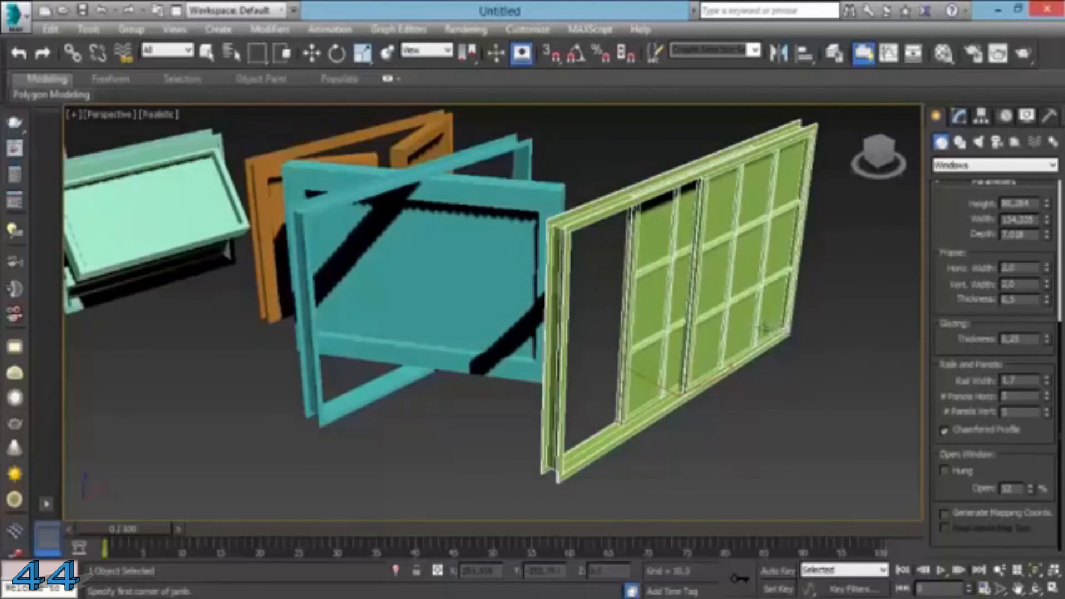
pyautogui.scroll(6, 692, 369)
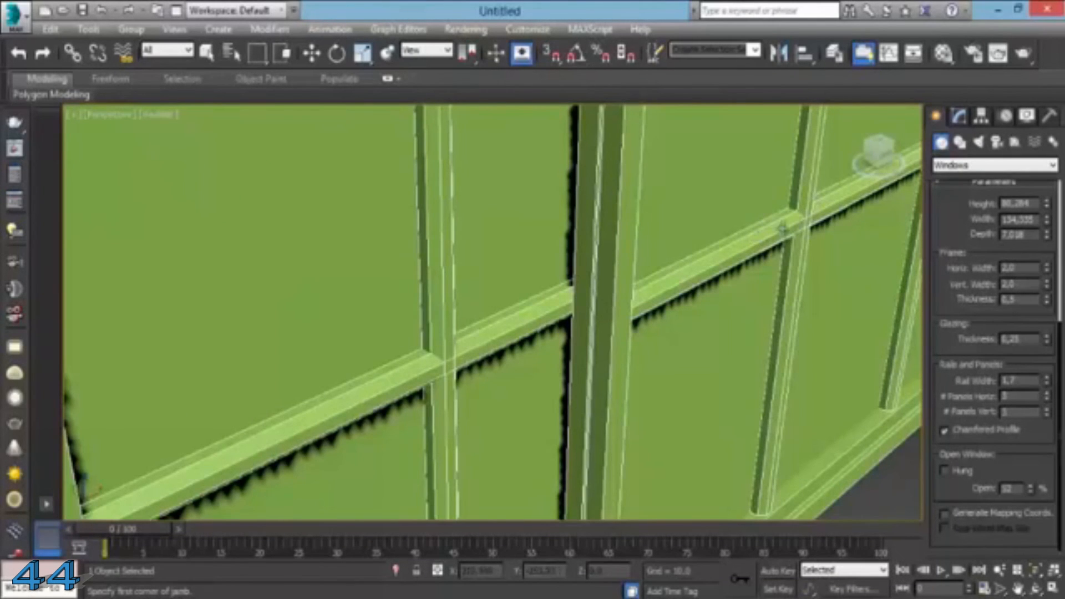
pyautogui.click(998, 435)
pyautogui.click(999, 435)
pyautogui.click(999, 434)
pyautogui.click(999, 434)
pyautogui.click(999, 434)
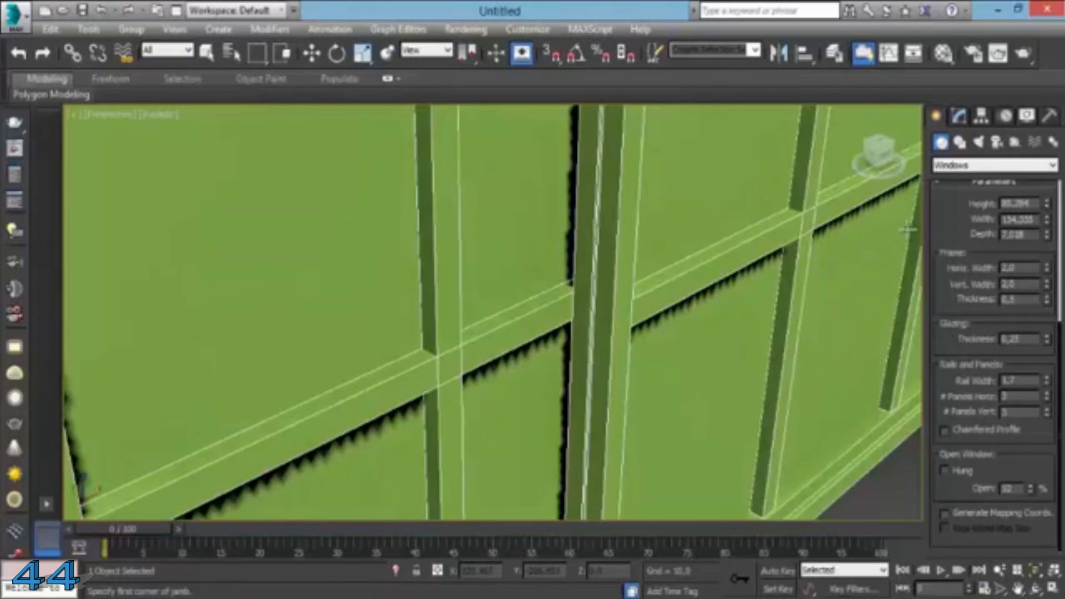
pyautogui.scroll(-5, 607, 264)
pyautogui.scroll(-4, 608, 264)
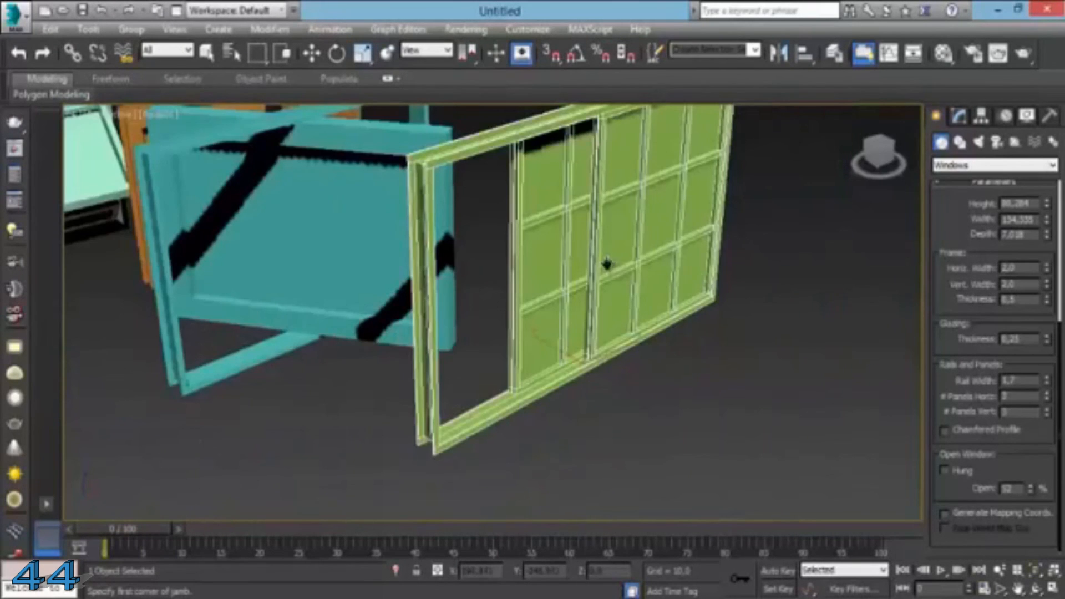
# - Leave window creation and deselect the finished sliding window
pyautogui.moveTo(608, 263); pyautogui.dragTo(591, 298, button='middle')
pyautogui.click(312, 54)
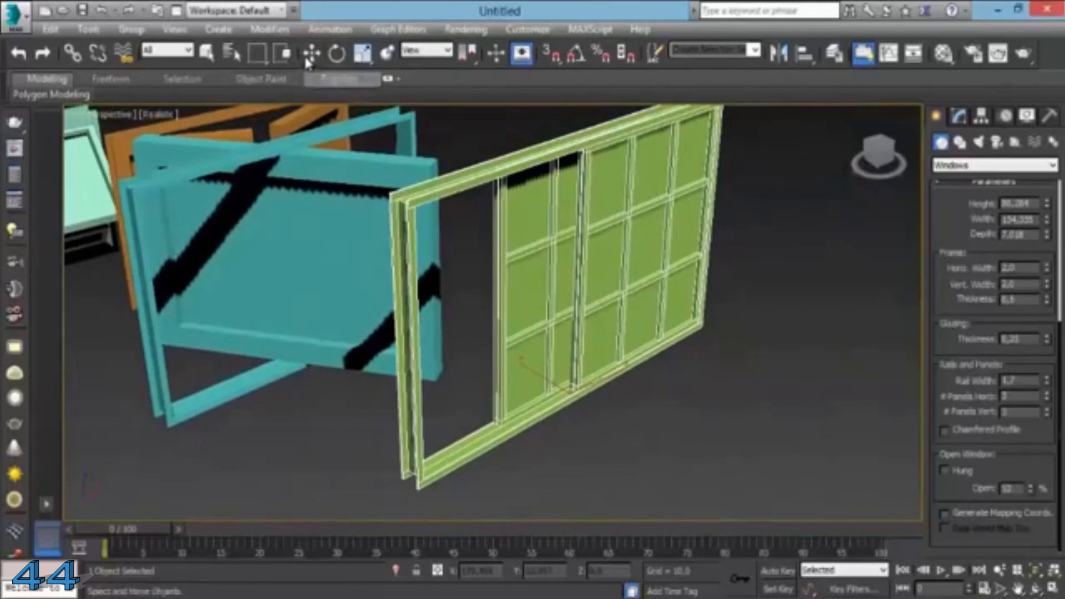
pyautogui.click(732, 375)
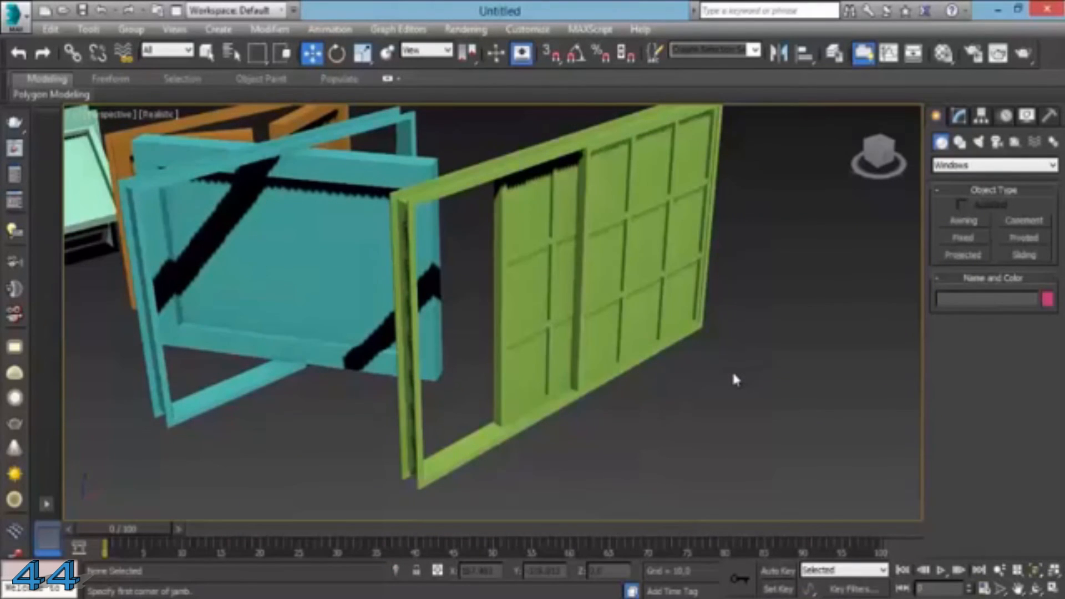